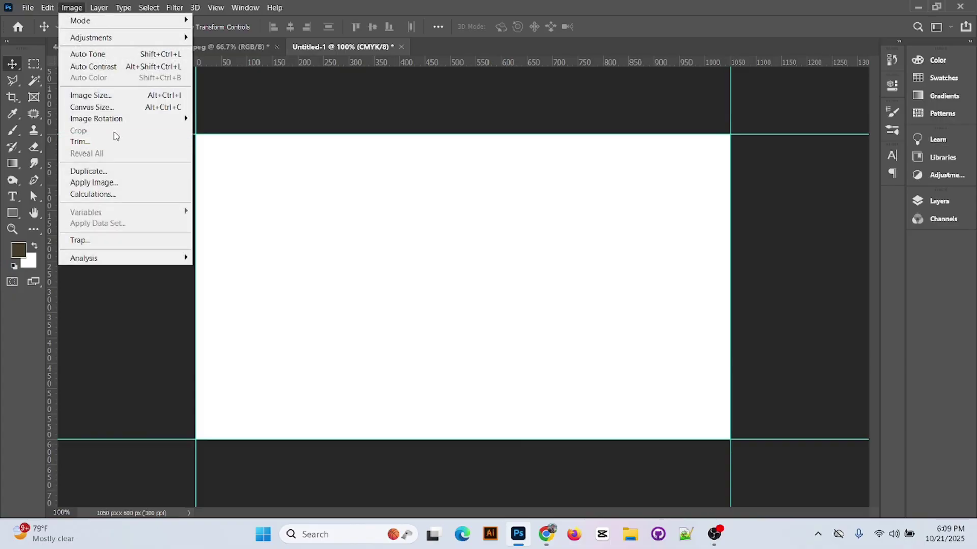
- Enlarge the canvas by a relative 0.25 inch each way, centred, to 1125×675 px
{"action": "left_click", "coordinate": [114, 107]}
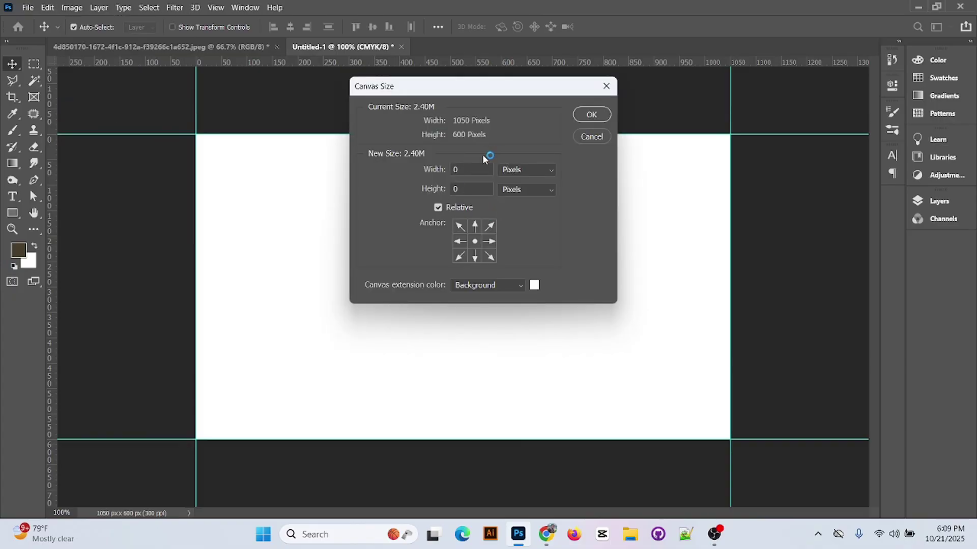
{"action": "type", "text": ".25"}
{"action": "left_click", "coordinate": [468, 188]}
{"action": "left_click", "coordinate": [483, 207]}
{"action": "left_click", "coordinate": [542, 171]}
{"action": "left_click", "coordinate": [534, 202]}
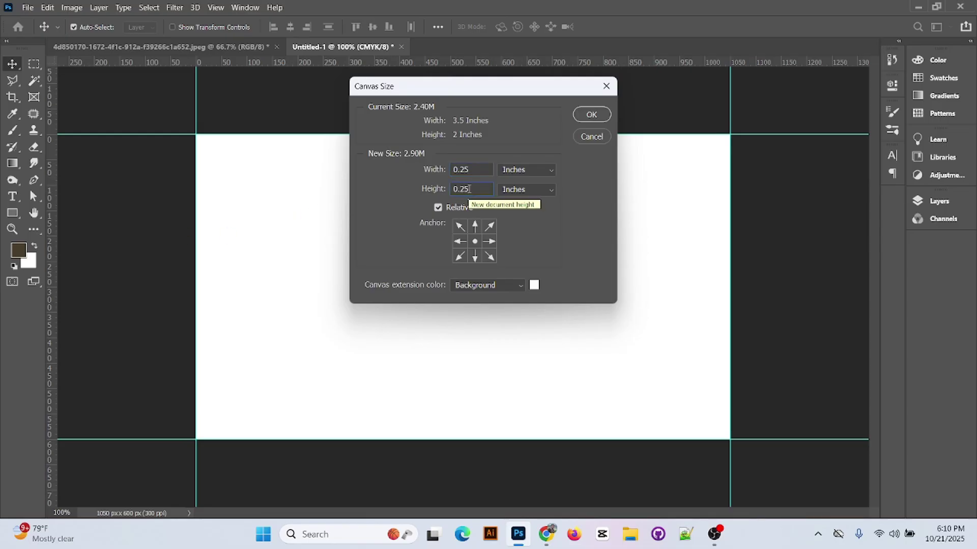
{"action": "left_click", "coordinate": [604, 116]}
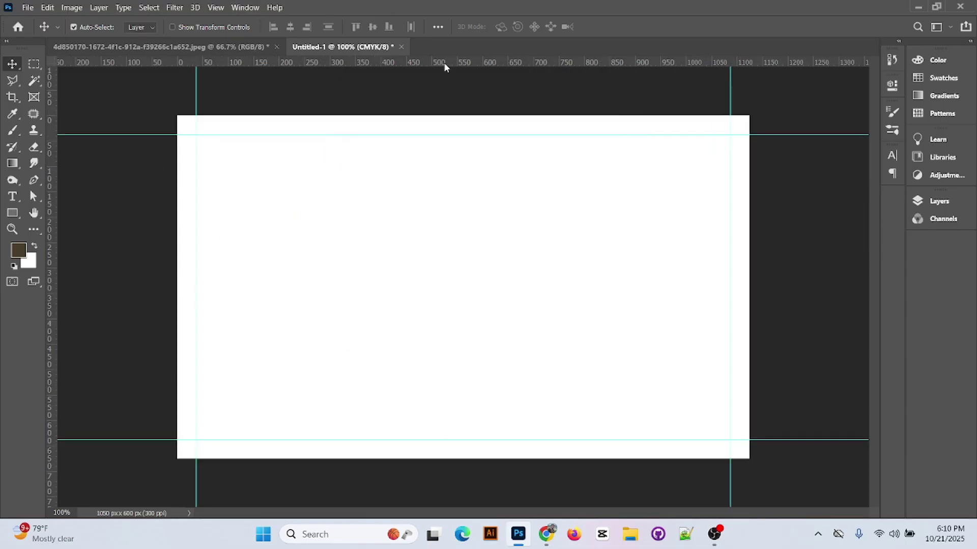
- Place guides along the enlarged canvas's top, bottom and left edges
{"action": "left_click_drag", "start_coordinate": [444, 67], "coordinate": [482, 461]}
{"action": "left_click_drag", "start_coordinate": [55, 267], "coordinate": [177, 268]}
{"action": "left_click_drag", "start_coordinate": [53, 229], "coordinate": [733, 291]}
- Draw a full-canvas rectangle, exclude the 1050×600 px card area, and name the layer 'bleed'
{"action": "left_click", "coordinate": [940, 201]}
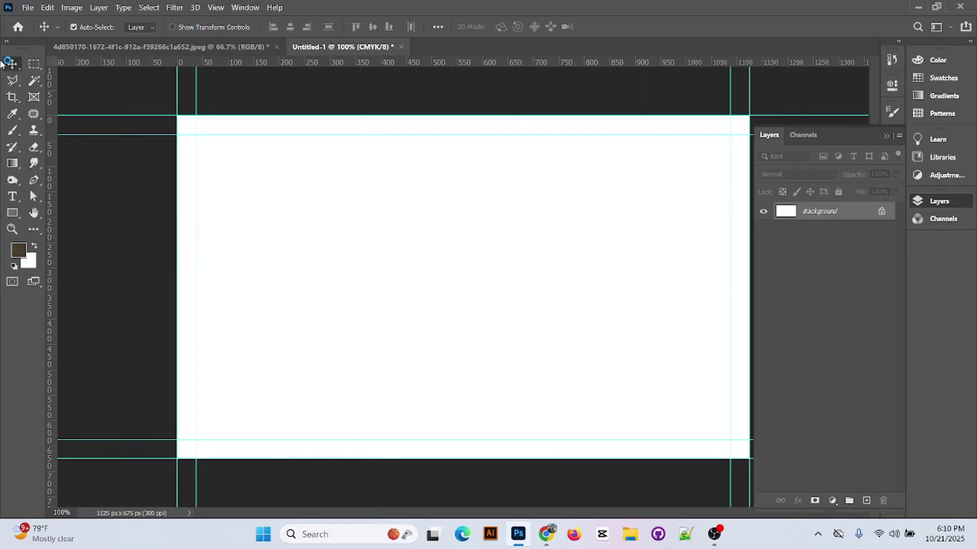
{"action": "left_click", "coordinate": [12, 213]}
{"action": "mouse_move", "coordinate": [177, 114]}
{"action": "left_mouse_down"}
{"action": "mouse_move", "coordinate": [621, 392]}
{"action": "mouse_move", "coordinate": [750, 458]}
{"action": "left_mouse_up"}
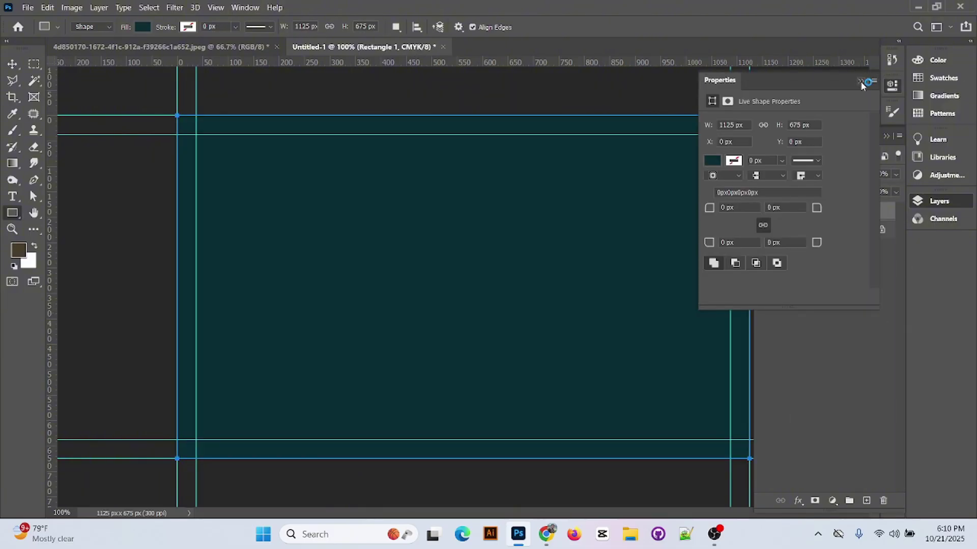
{"action": "left_click", "coordinate": [861, 82]}
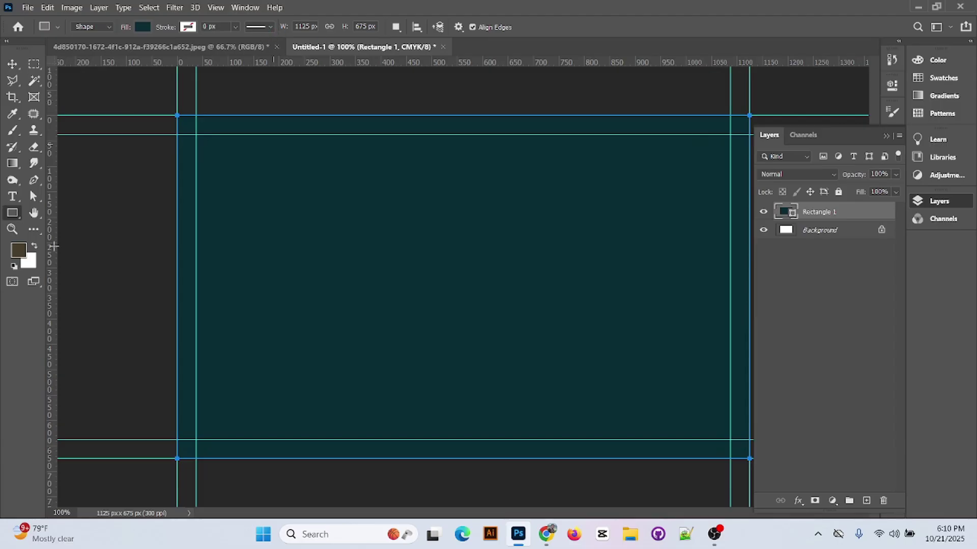
{"action": "left_click", "coordinate": [395, 26]}
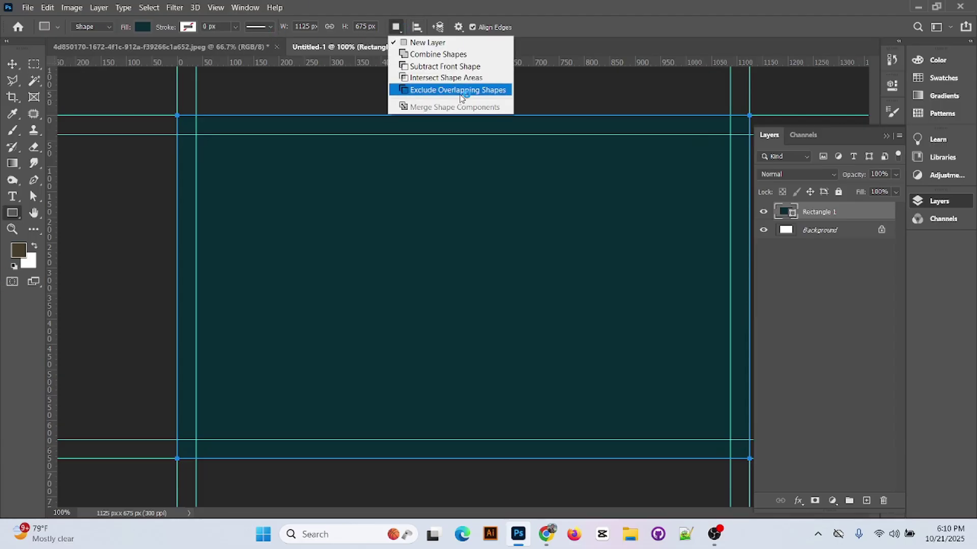
{"action": "left_click", "coordinate": [437, 90]}
{"action": "left_click_drag", "start_coordinate": [196, 134], "coordinate": [729, 445]}
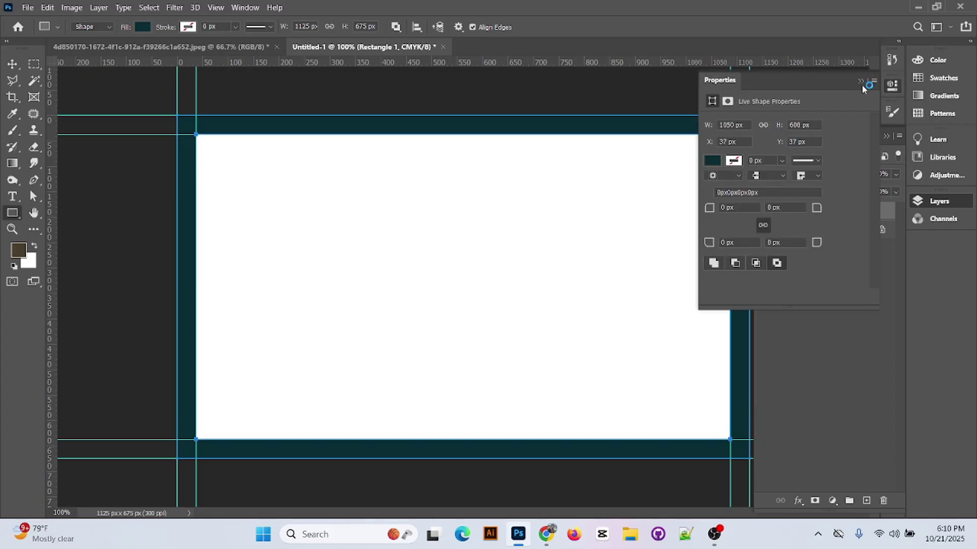
{"action": "left_click", "coordinate": [860, 81]}
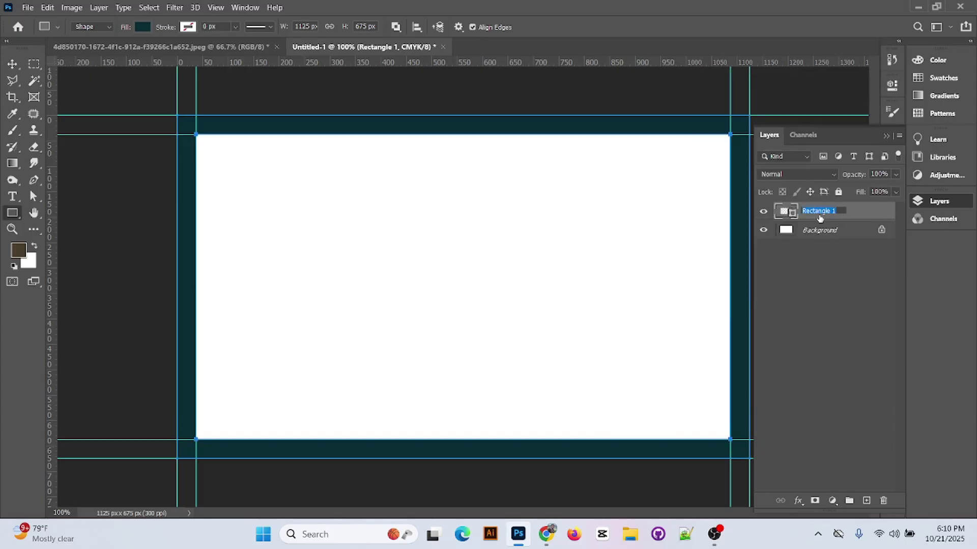
{"action": "type", "text": "bleed"}
{"action": "key", "text": "Return"}
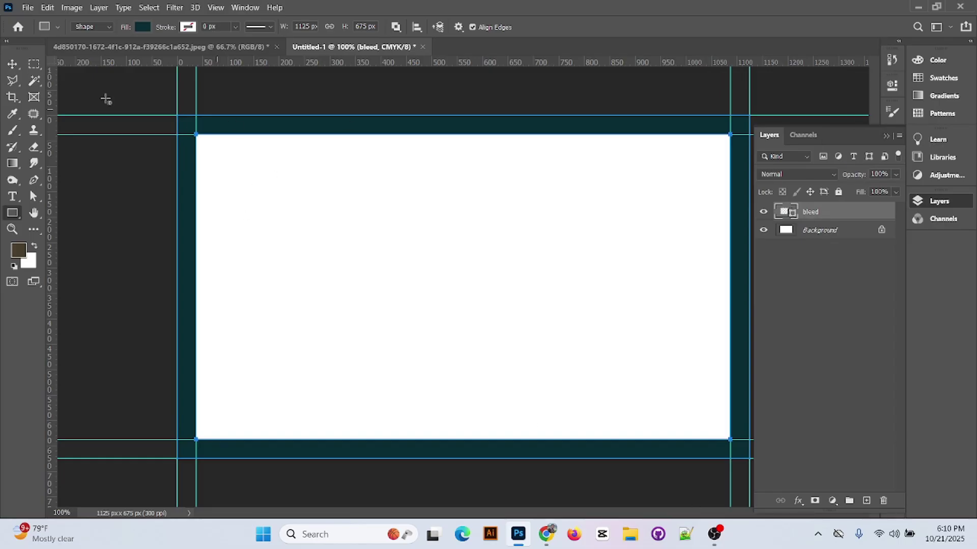
- Fill a small orange spacer block on a new layer in the left bleed margin
{"action": "left_click", "coordinate": [12, 63]}
{"action": "left_click", "coordinate": [37, 65]}
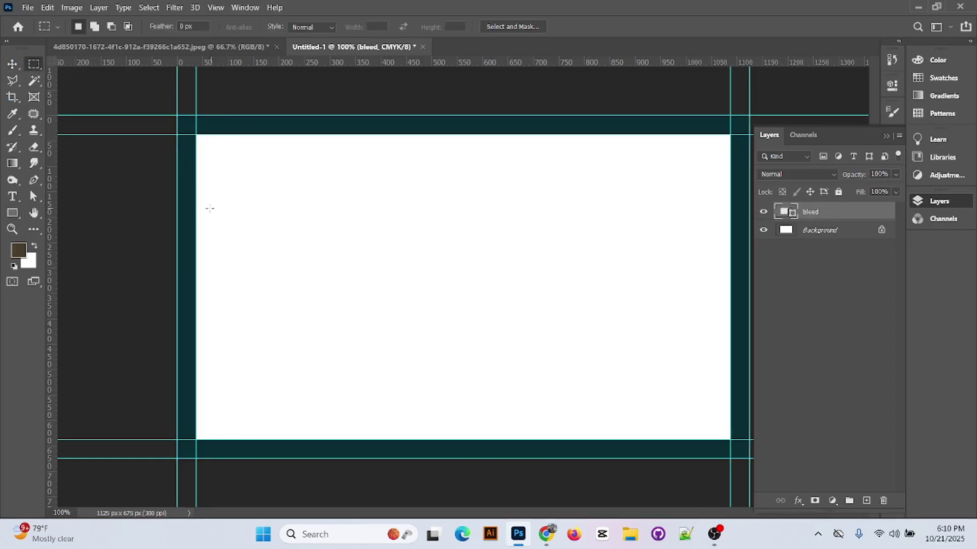
{"action": "left_click_drag", "start_coordinate": [181, 197], "coordinate": [195, 290]}
{"action": "left_click", "coordinate": [31, 251]}
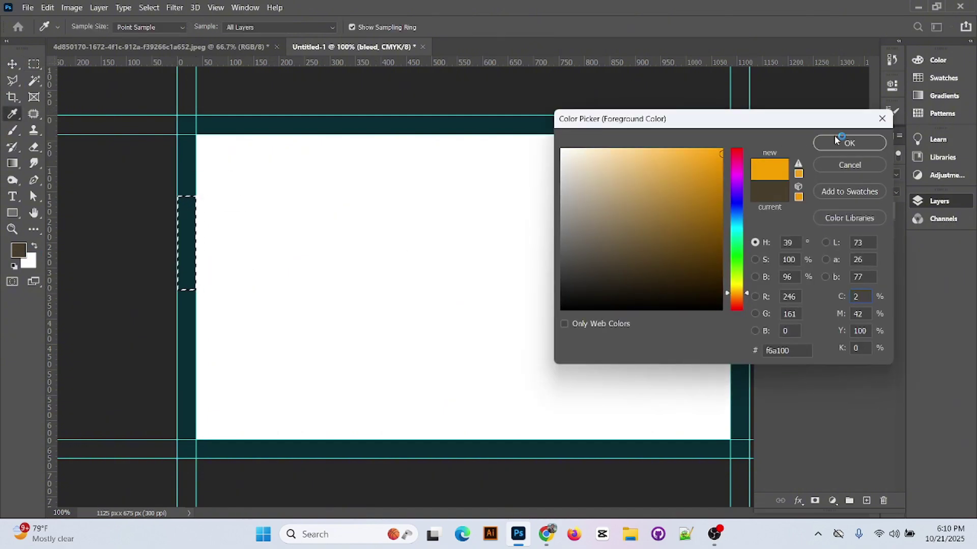
{"action": "left_click", "coordinate": [842, 147]}
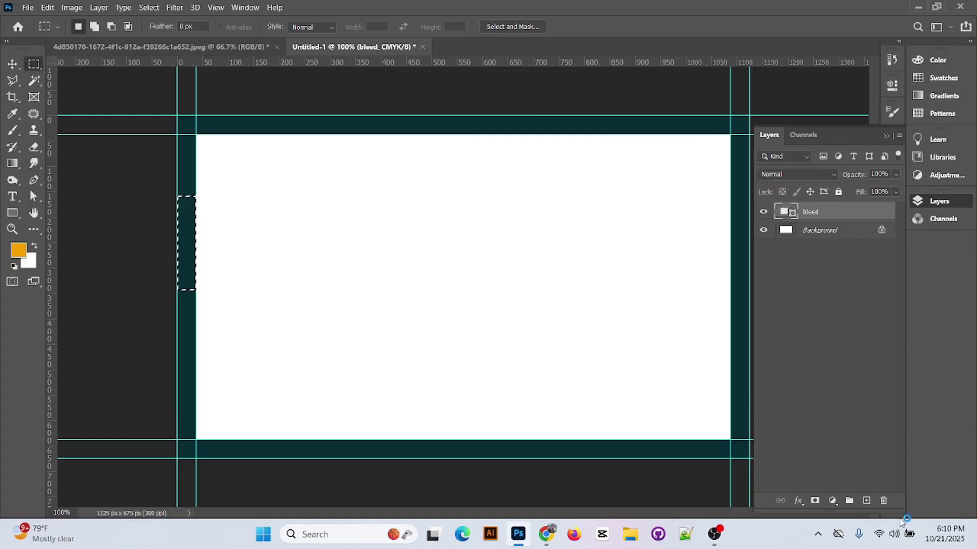
{"action": "left_click", "coordinate": [865, 500]}
{"action": "key", "text": "alt+BackSpace"}
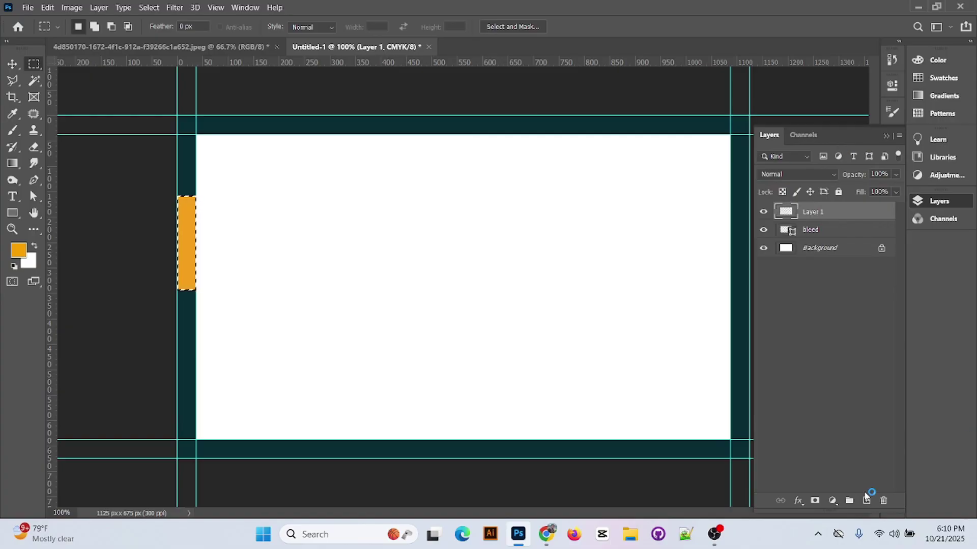
{"action": "key", "text": "ctrl+d"}
- Copy the spacer to the right edge and add guides at both blocks' inner edges
{"action": "left_click", "coordinate": [13, 63]}
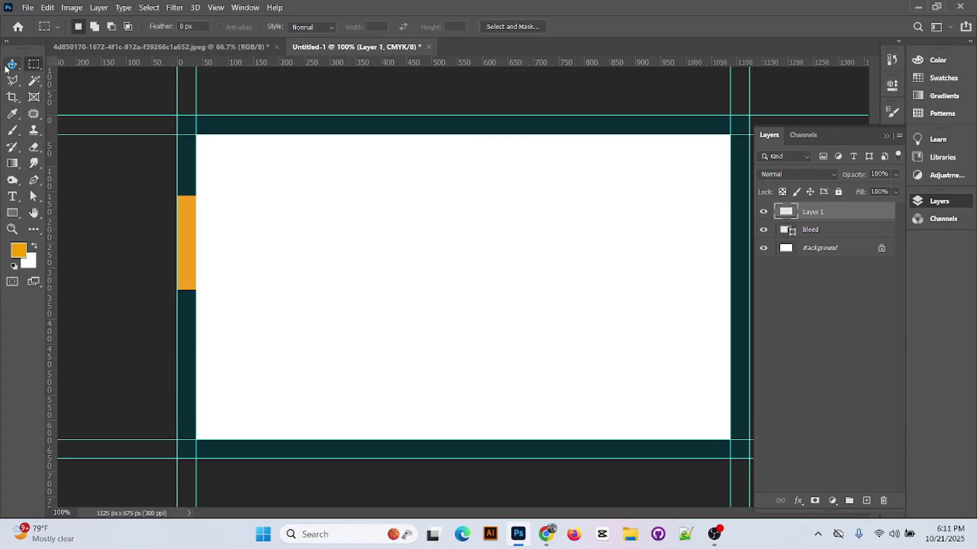
{"action": "left_click_drag", "start_coordinate": [187, 246], "coordinate": [719, 245]}
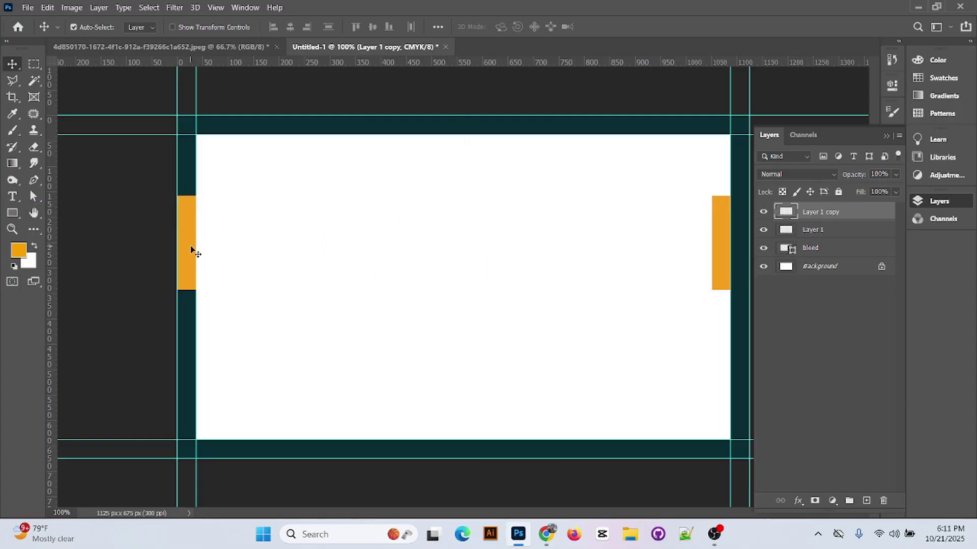
{"action": "left_click_drag", "start_coordinate": [192, 251], "coordinate": [211, 250]}
{"action": "left_click_drag", "start_coordinate": [51, 193], "coordinate": [214, 191]}
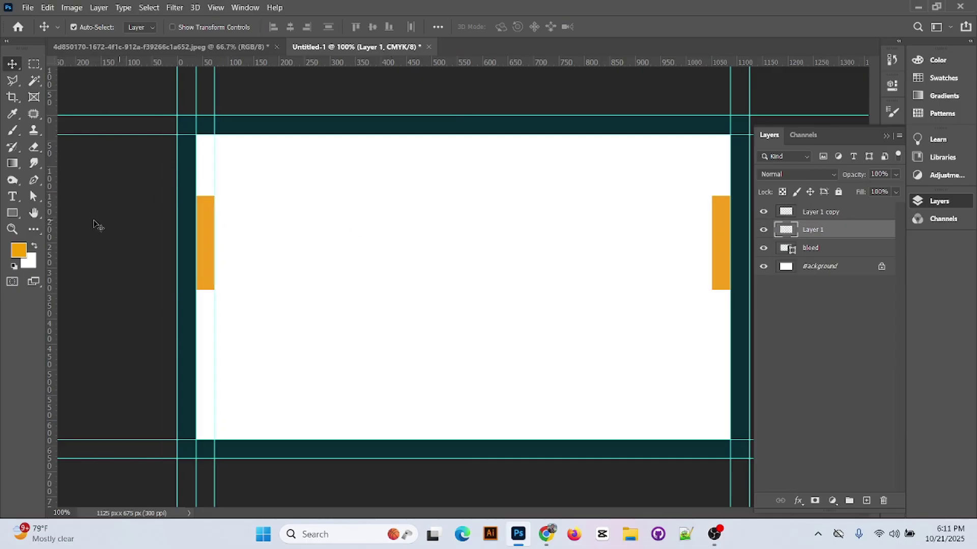
{"action": "left_click_drag", "start_coordinate": [51, 220], "coordinate": [714, 241]}
{"action": "left_click", "coordinate": [725, 245]}
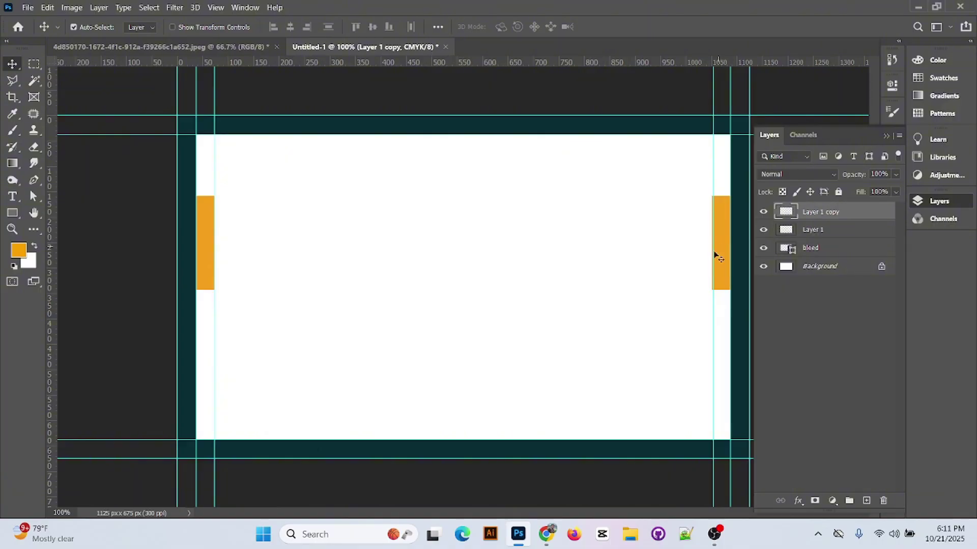
{"action": "left_click_drag", "start_coordinate": [714, 251], "coordinate": [542, 229]}
- Rotate a spacer 90°, add top and bottom safe-margin guides, then delete both spacers
{"action": "key", "text": "ctrl+t"}
{"action": "right_click", "coordinate": [544, 225]}
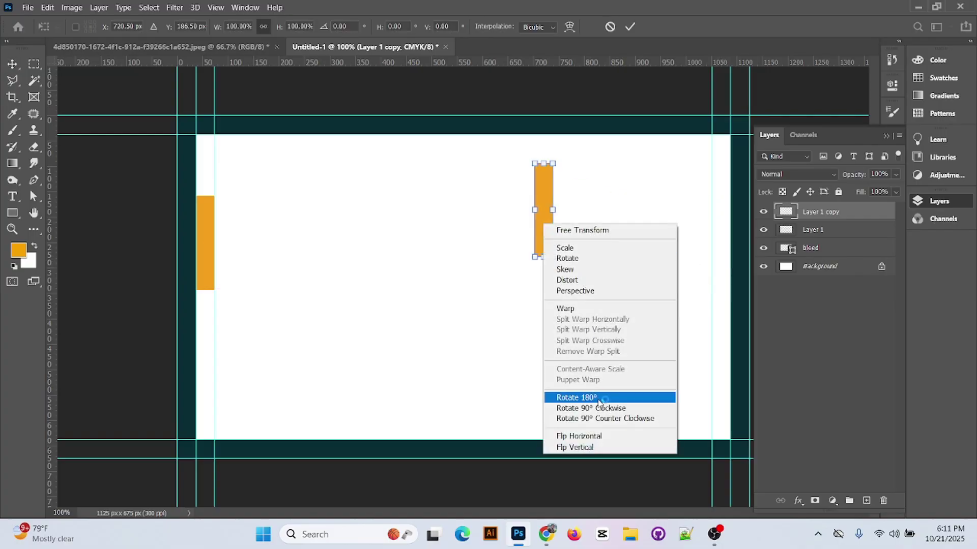
{"action": "left_click", "coordinate": [595, 408]}
{"action": "left_click", "coordinate": [632, 28]}
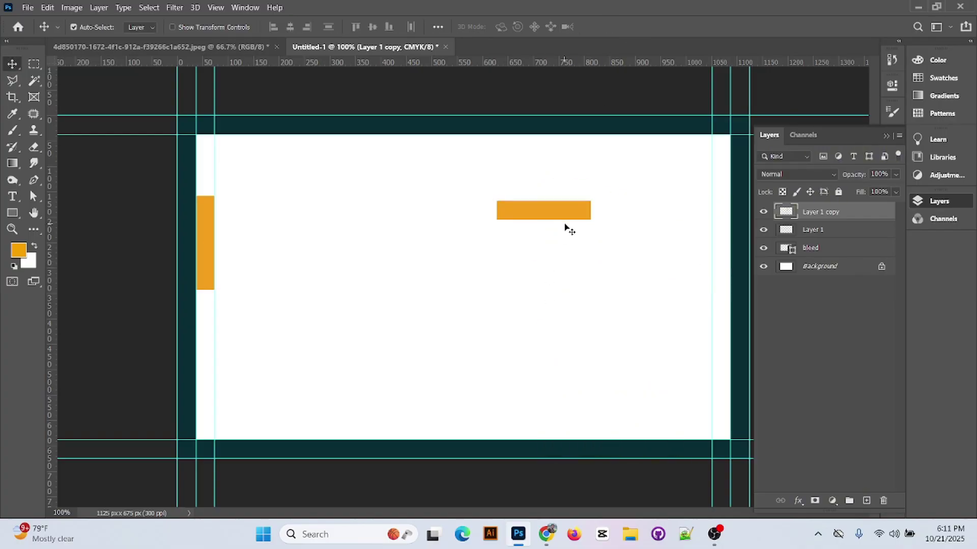
{"action": "left_click_drag", "start_coordinate": [563, 213], "coordinate": [557, 145]}
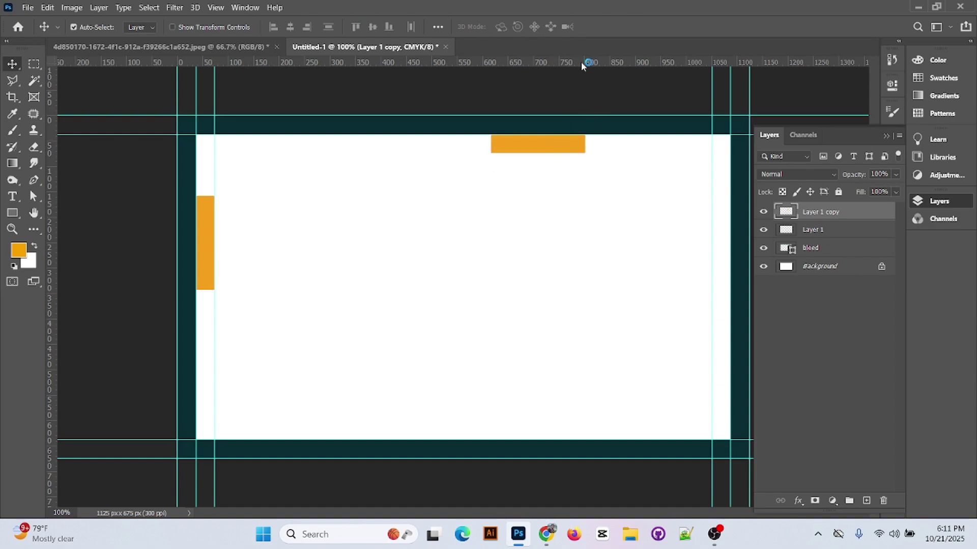
{"action": "left_click_drag", "start_coordinate": [588, 62], "coordinate": [590, 432]}
{"action": "left_click_drag", "start_coordinate": [569, 63], "coordinate": [599, 422]}
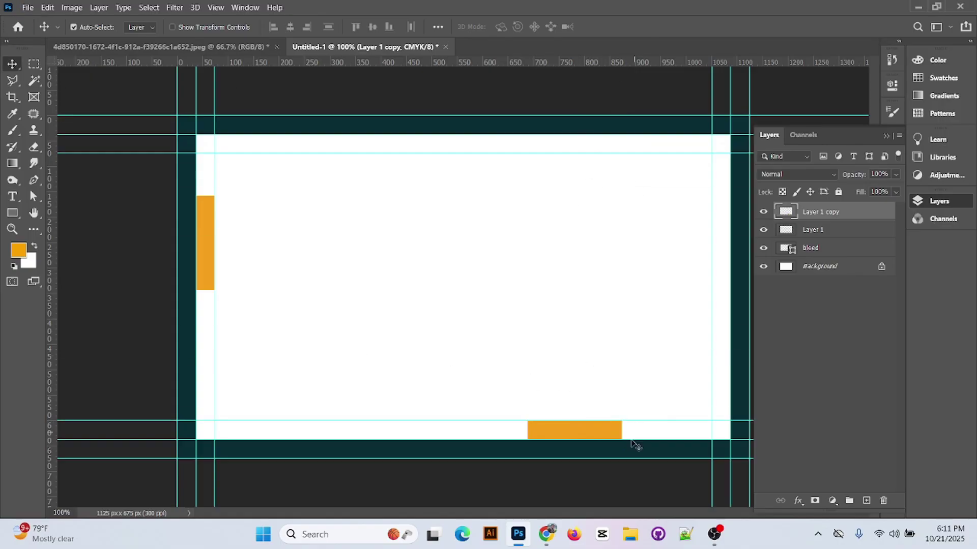
{"action": "key", "text": "Delete"}
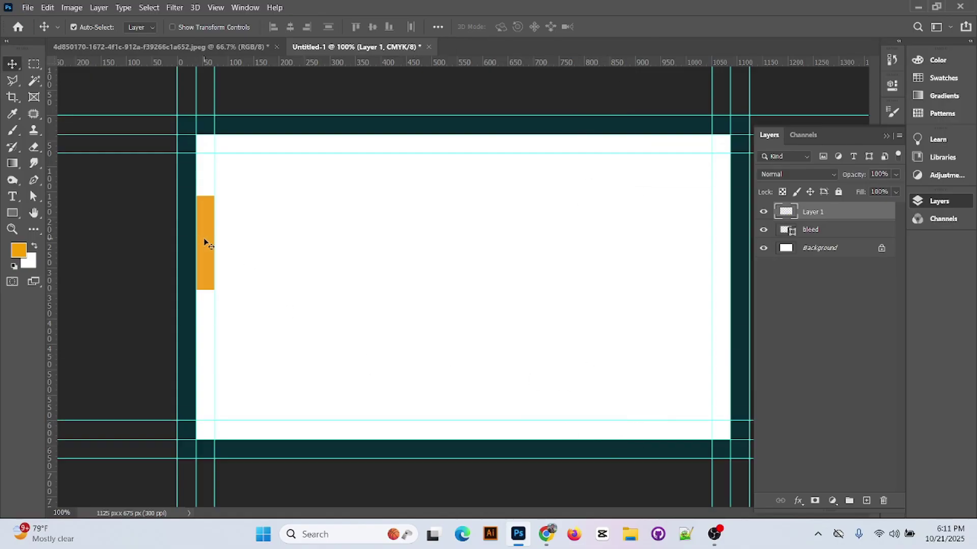
{"action": "key", "text": "Delete"}
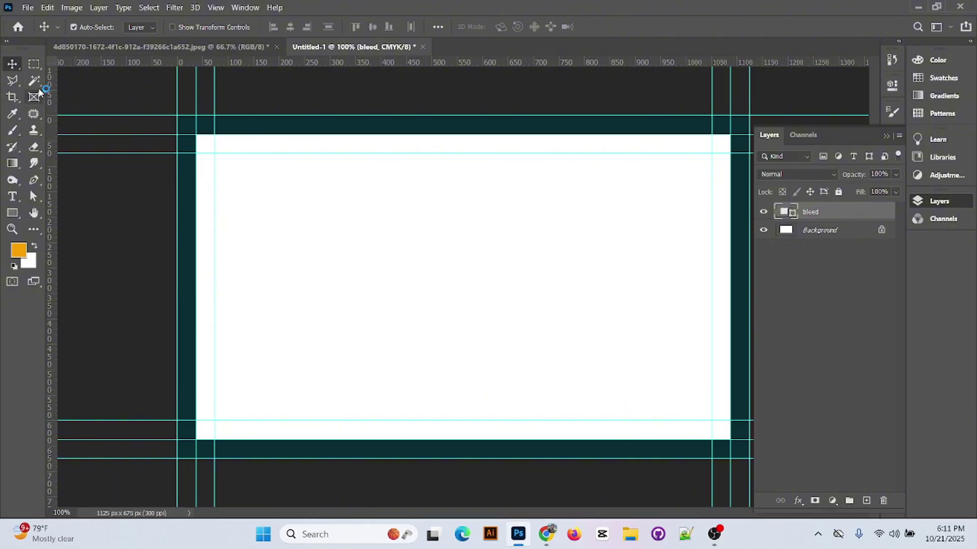
- Draw a rounded rectangle over the card area with no fill and a 2 px magenta outline
{"action": "right_click", "coordinate": [12, 212]}
{"action": "left_click", "coordinate": [71, 212]}
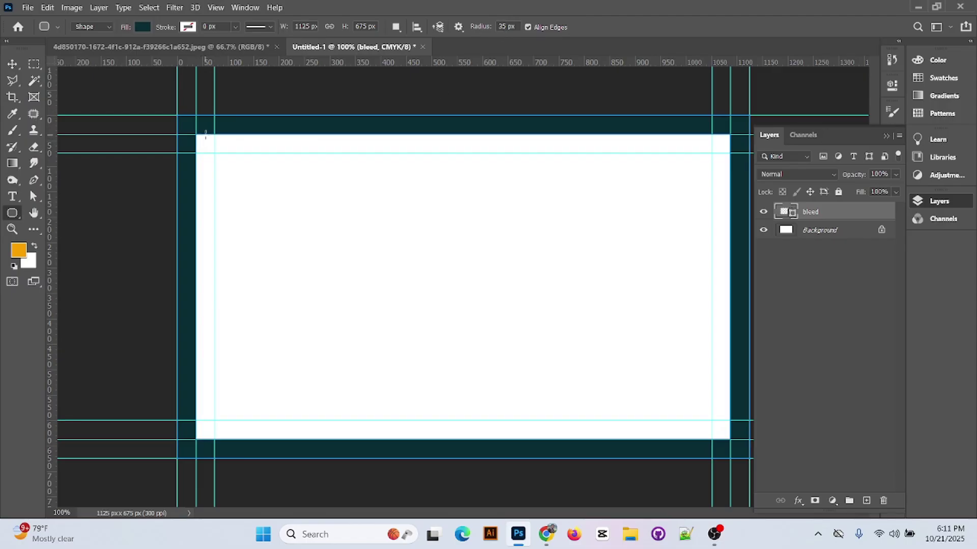
{"action": "left_click_drag", "start_coordinate": [195, 133], "coordinate": [729, 439]}
{"action": "left_click", "coordinate": [862, 81]}
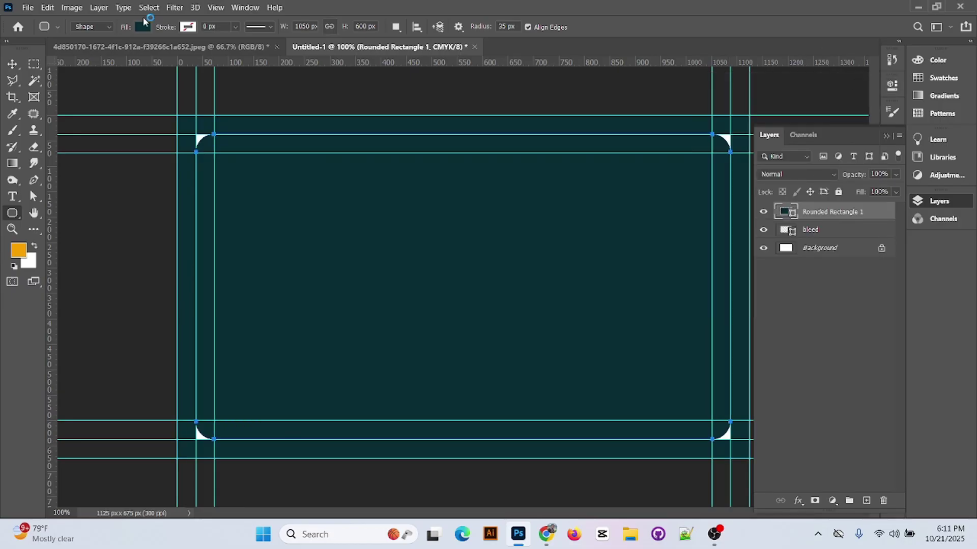
{"action": "left_click", "coordinate": [138, 27]}
{"action": "left_click", "coordinate": [69, 52]}
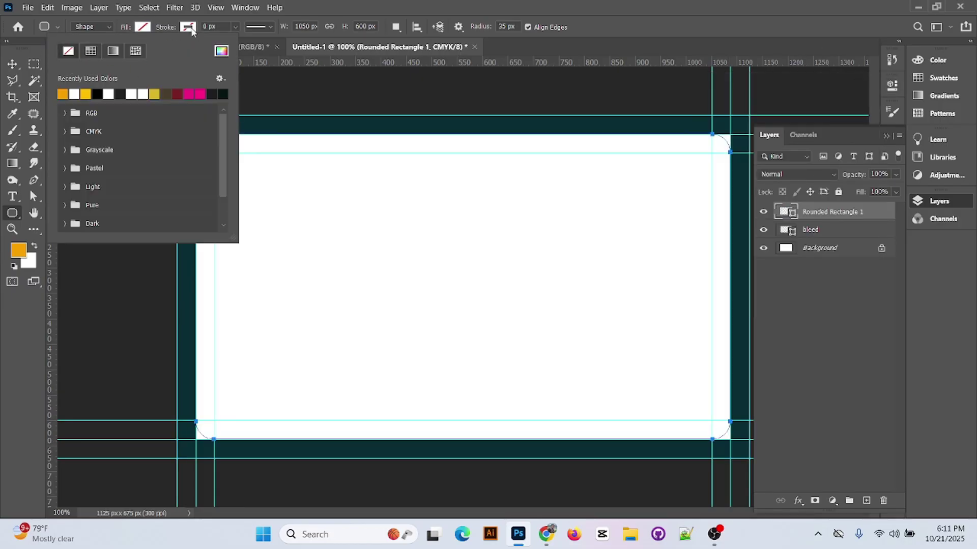
{"action": "left_click", "coordinate": [247, 94]}
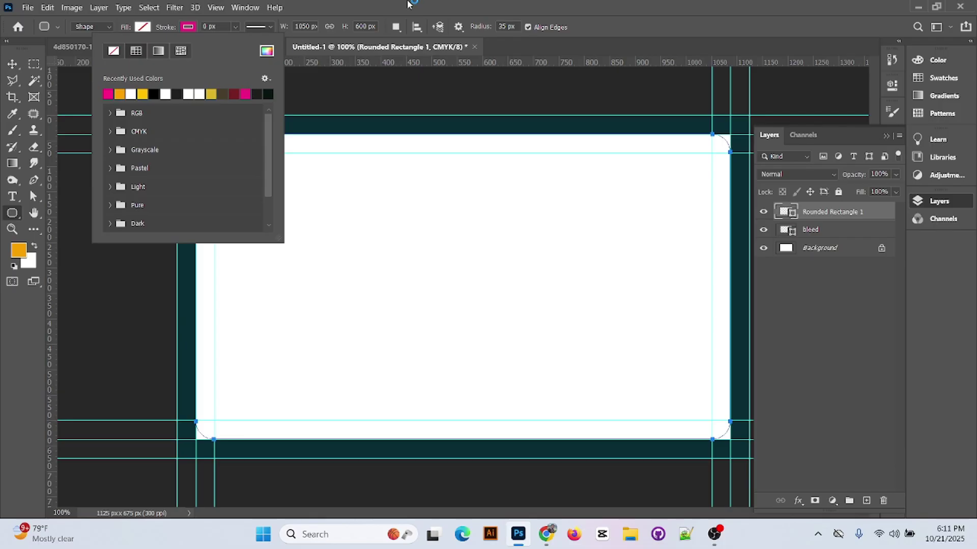
{"action": "left_click", "coordinate": [204, 27]}
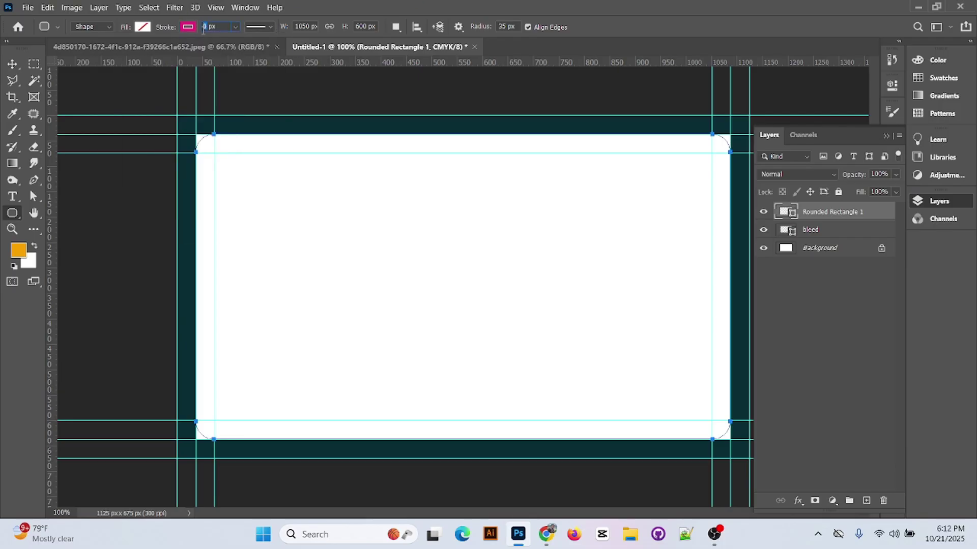
{"action": "type", "text": "2"}
{"action": "key", "text": "Return"}
{"action": "key", "text": "v"}
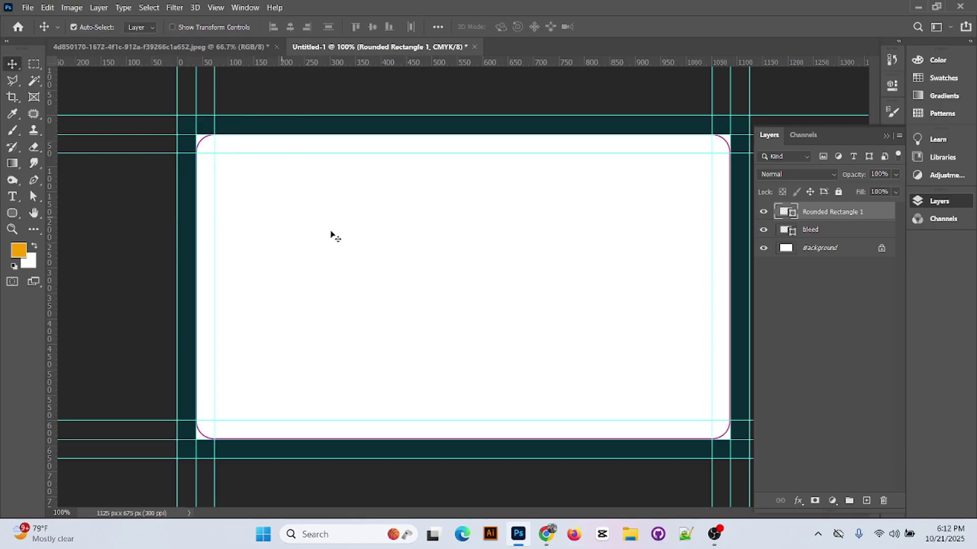
- Group the bleed and Rounded Rectangle 1 layers and name the group 'bleed & cut'
{"action": "left_click", "coordinate": [850, 237]}
{"action": "left_click", "coordinate": [834, 214], "text": "shift"}
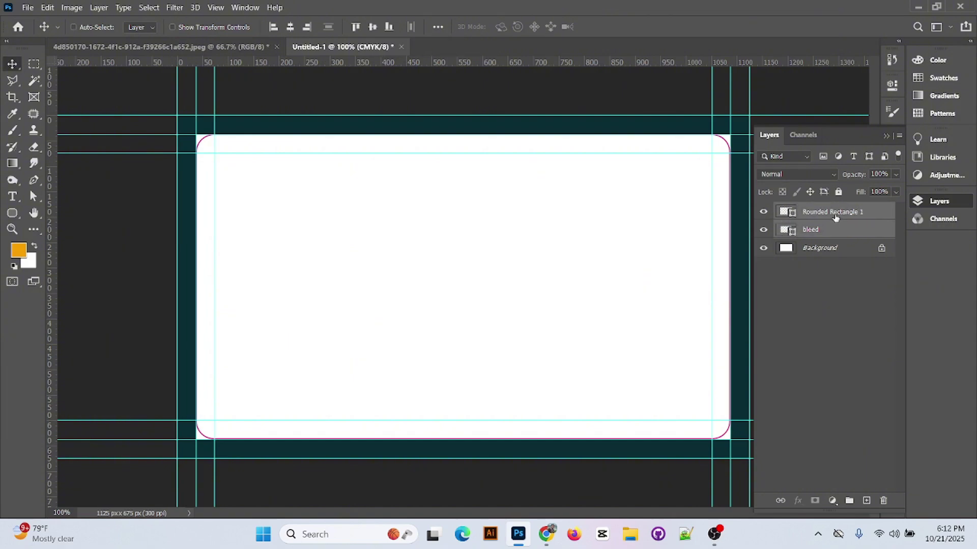
{"action": "key", "text": "ctrl+g"}
{"action": "double_click", "coordinate": [819, 209]}
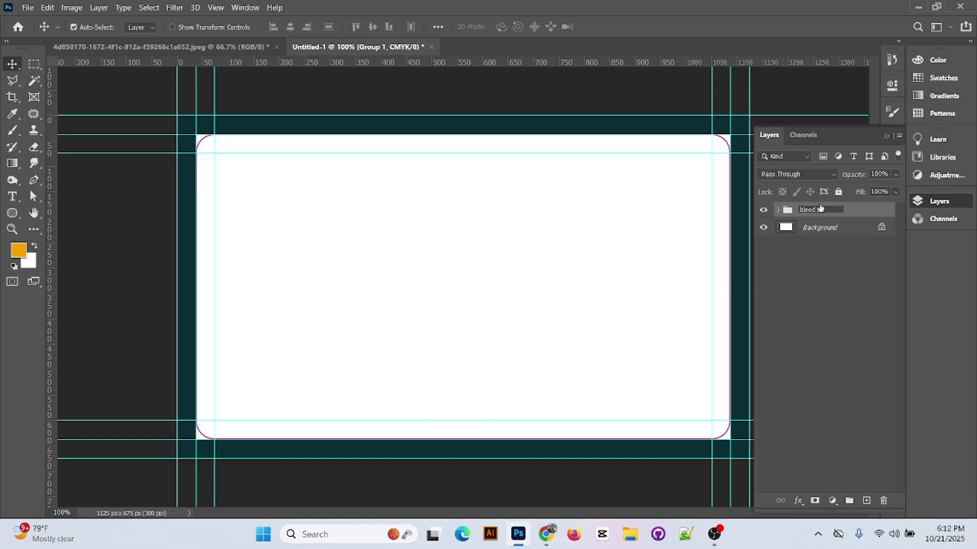
{"action": "type", "text": "bleed & cut"}
{"action": "left_click", "coordinate": [832, 364]}
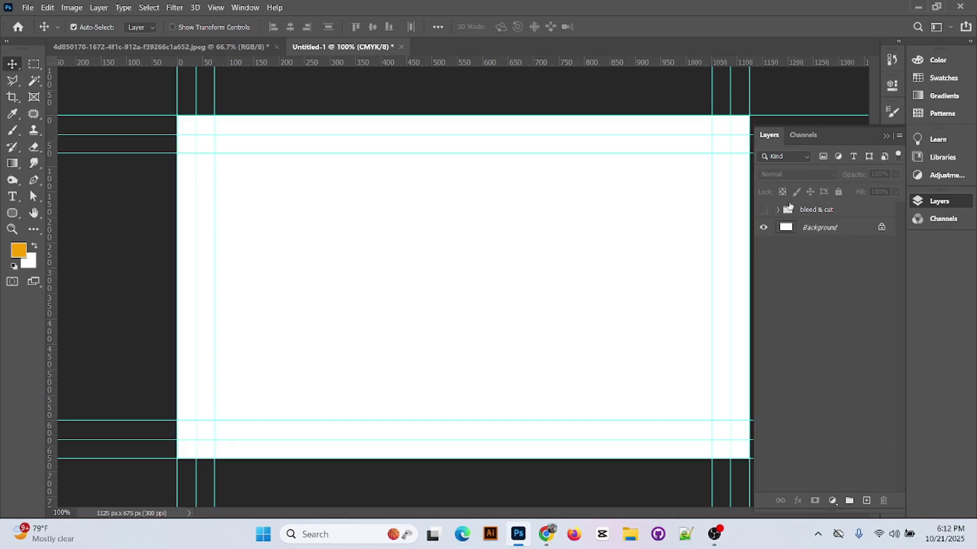
- Unlock the business card JPEG's Background and drag it into Untitled-1, right of centre
{"action": "left_click", "coordinate": [228, 47]}
{"action": "left_click_drag", "start_coordinate": [394, 224], "coordinate": [351, 201]}
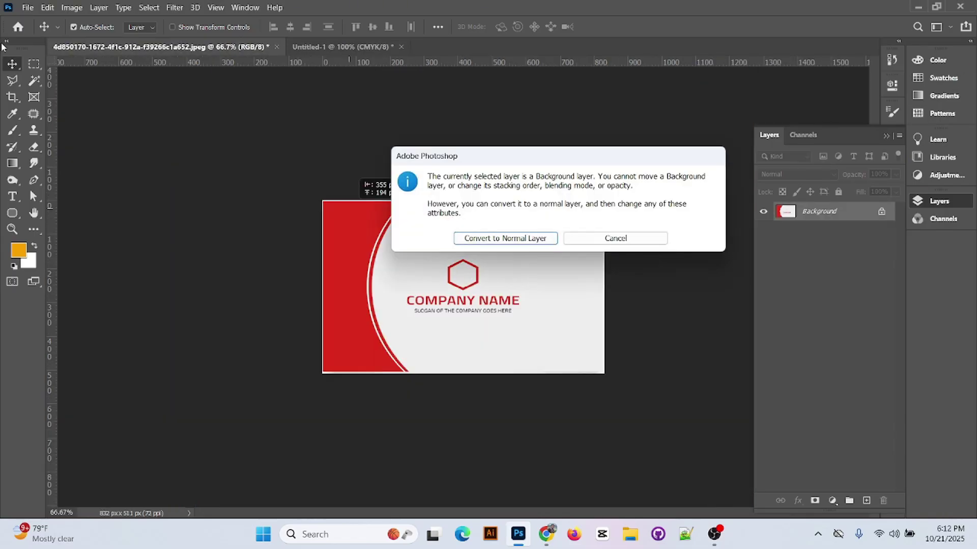
{"action": "left_click", "coordinate": [509, 238]}
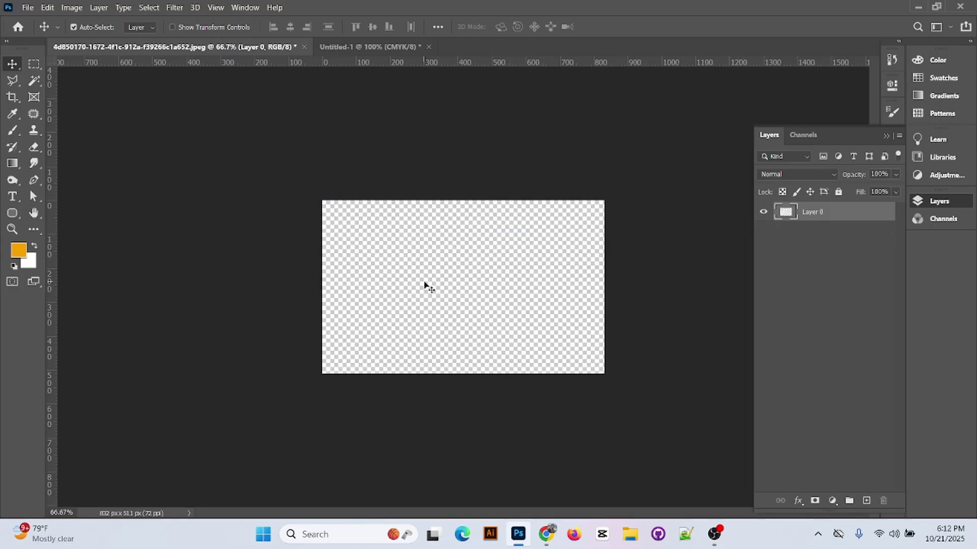
{"action": "left_click_drag", "start_coordinate": [428, 285], "coordinate": [462, 275]}
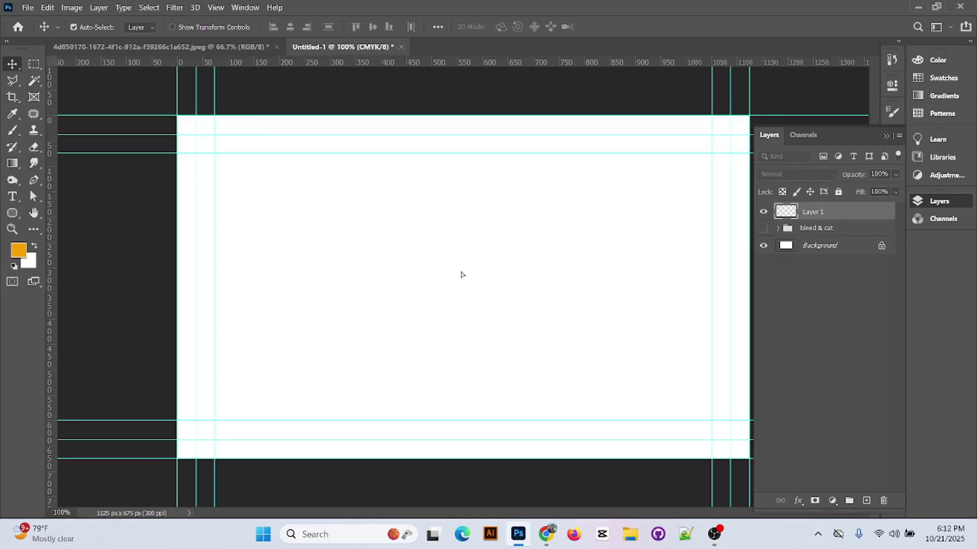
{"action": "left_click_drag", "start_coordinate": [292, 253], "coordinate": [377, 233]}
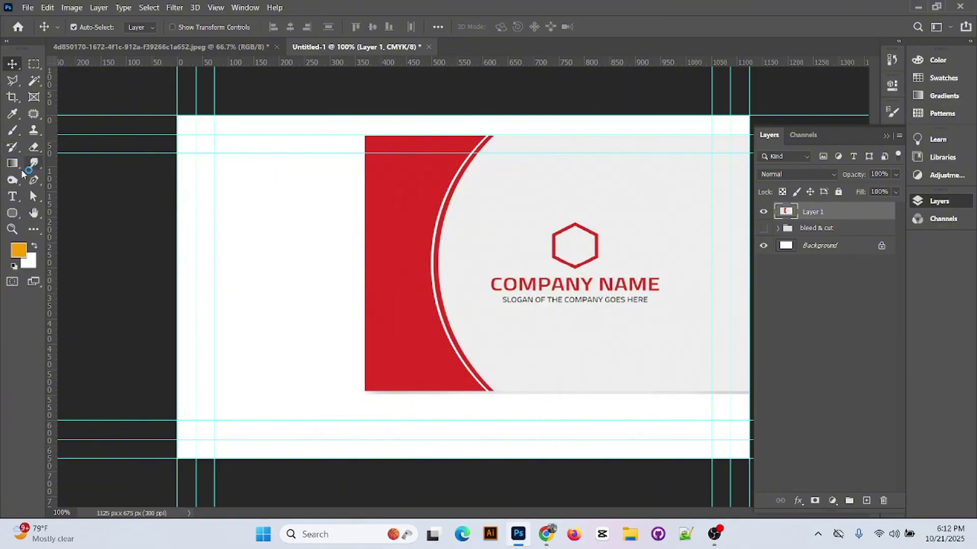
{"action": "left_click", "coordinate": [34, 179]}
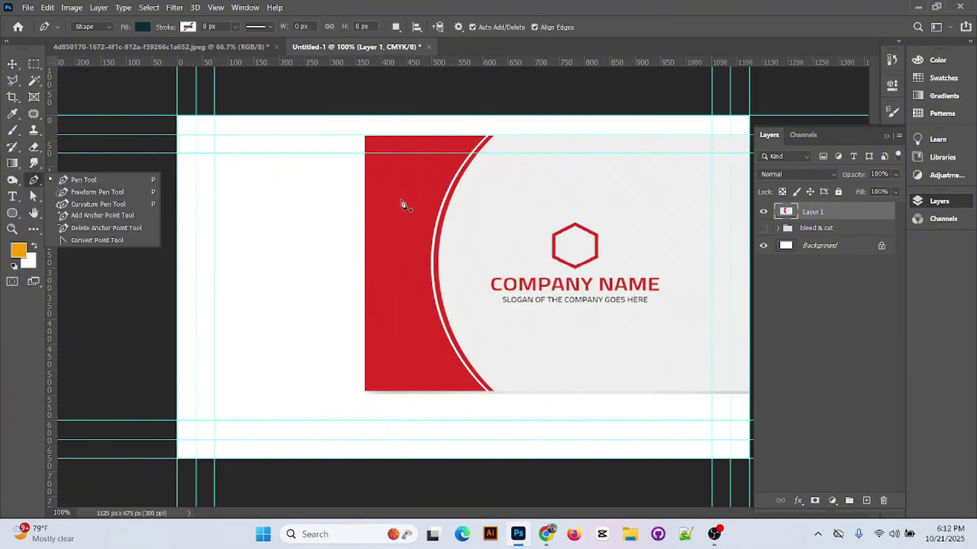
- Pen-draw a dark teal shape over the card's left side with a curved right edge
{"action": "left_click", "coordinate": [178, 119]}
{"action": "left_click", "coordinate": [177, 115]}
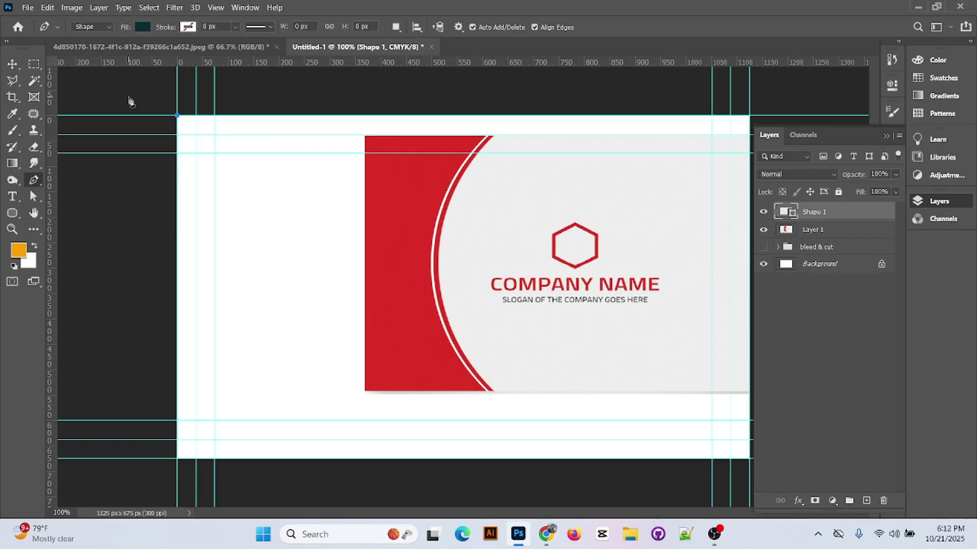
{"action": "key", "text": "ctrl+z"}
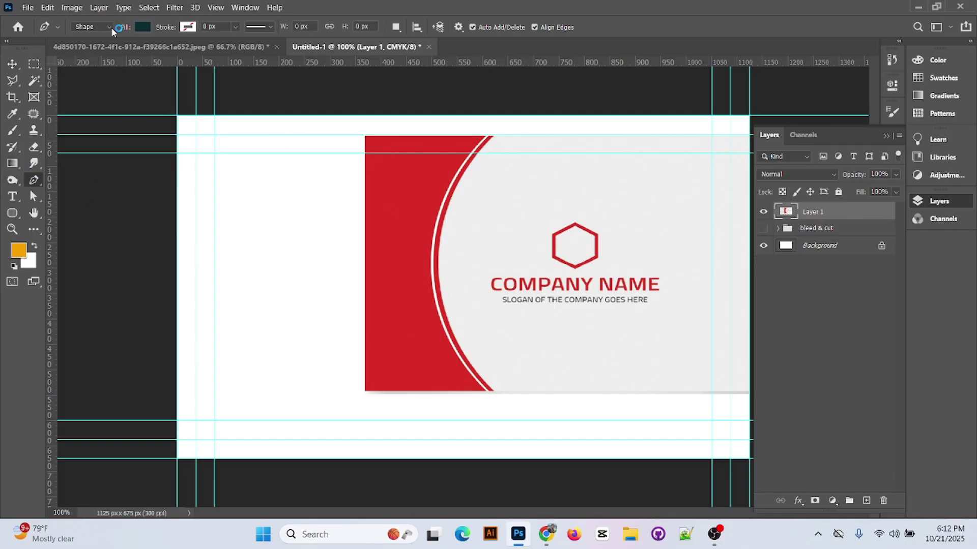
{"action": "left_click", "coordinate": [91, 27]}
{"action": "left_click", "coordinate": [107, 31]}
{"action": "left_click", "coordinate": [108, 32]}
{"action": "left_click", "coordinate": [84, 36]}
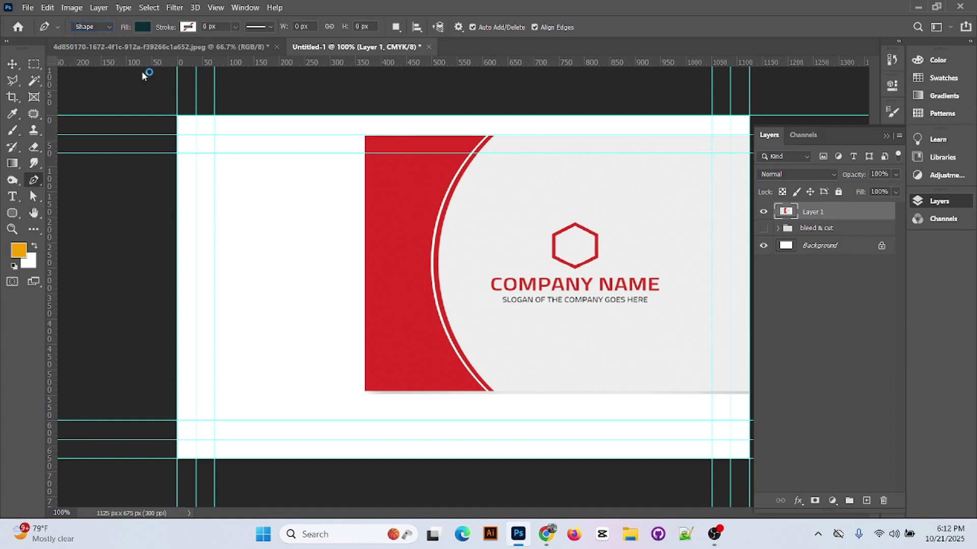
{"action": "left_click", "coordinate": [177, 116]}
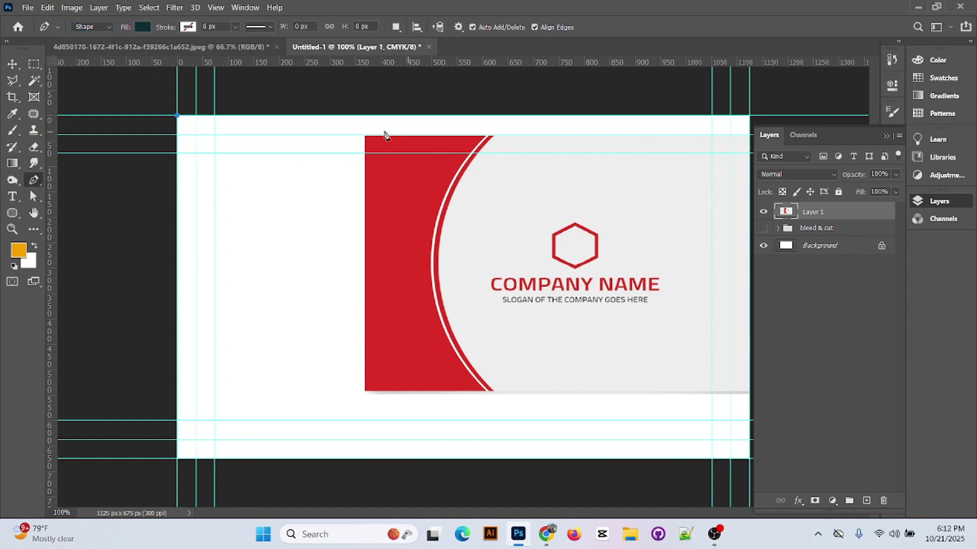
{"action": "left_click", "coordinate": [344, 116]}
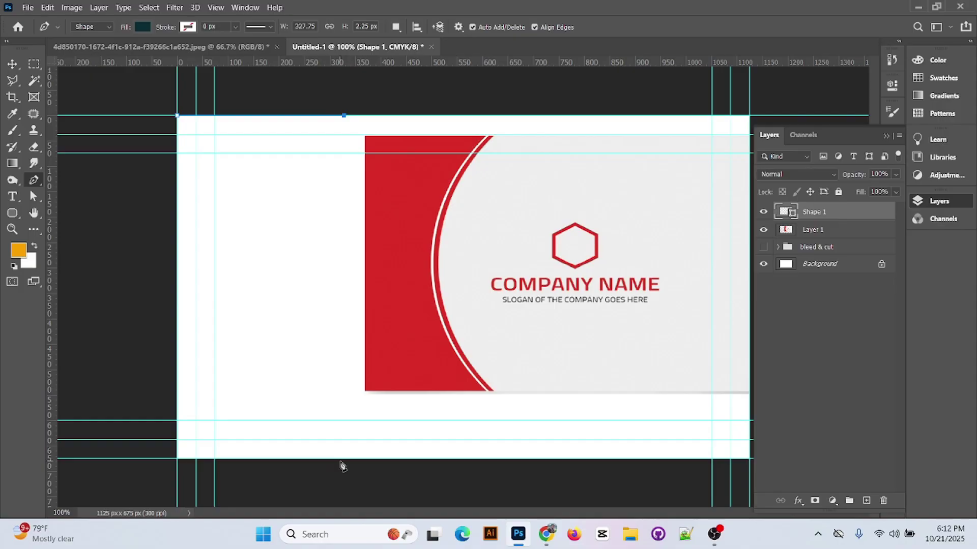
{"action": "left_click_drag", "start_coordinate": [339, 458], "coordinate": [395, 484]}
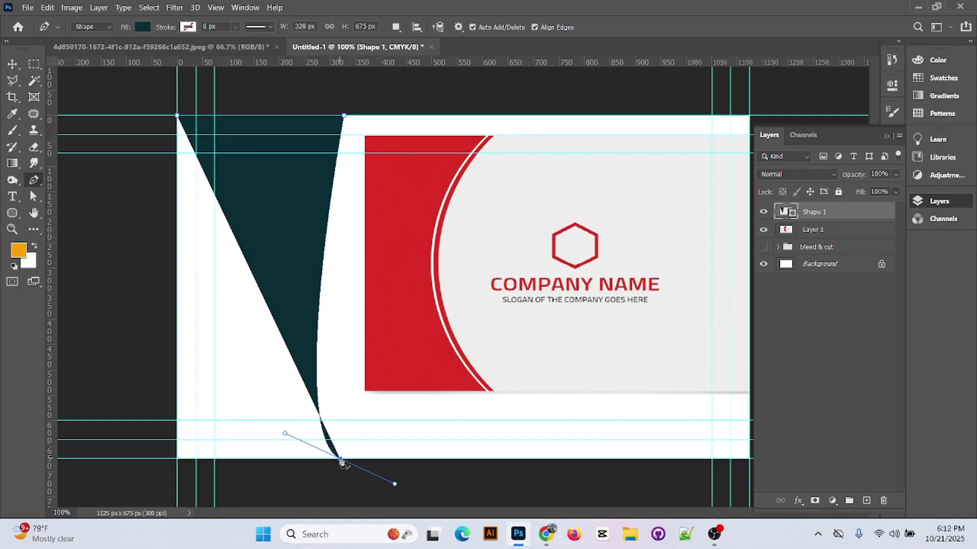
{"action": "left_click_drag", "start_coordinate": [285, 433], "coordinate": [204, 342]}
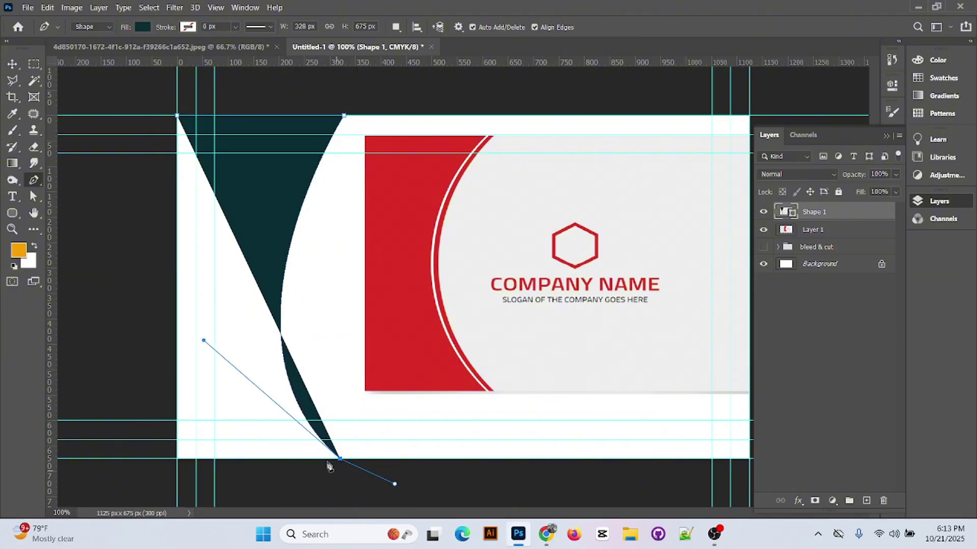
{"action": "left_click", "coordinate": [341, 460]}
{"action": "left_click", "coordinate": [179, 459]}
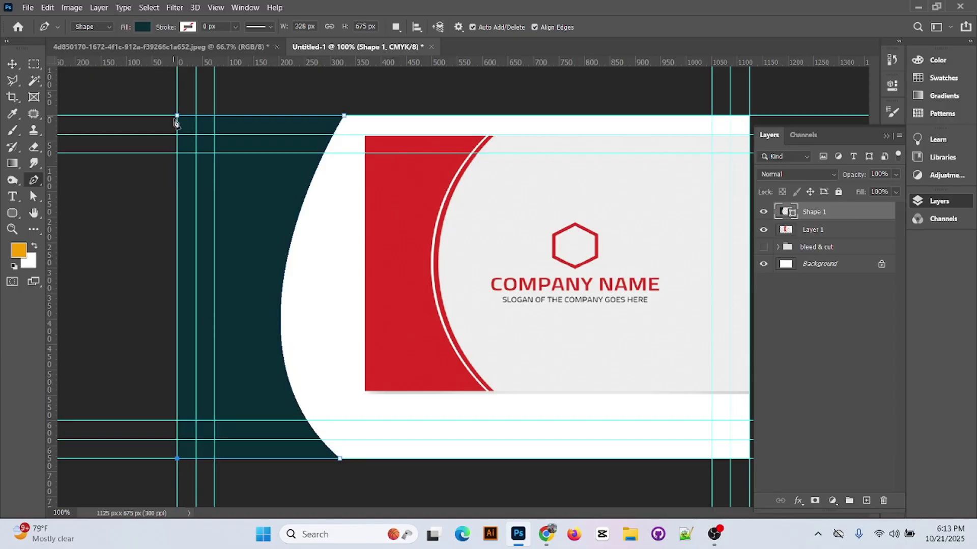
{"action": "left_click", "coordinate": [177, 116]}
- Free-transform the teal shape to stretch it wider to the right
{"action": "left_click", "coordinate": [12, 62]}
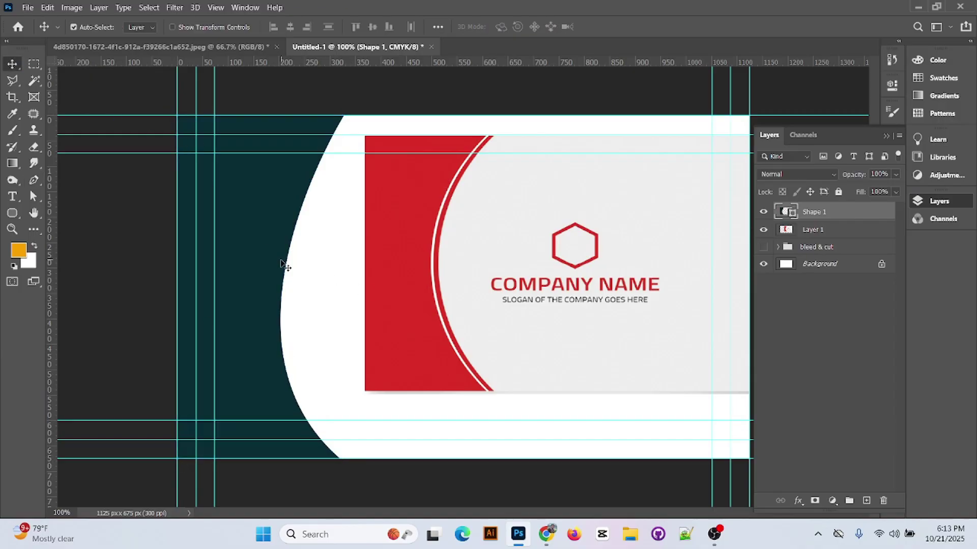
{"action": "left_click_drag", "start_coordinate": [284, 266], "coordinate": [403, 335]}
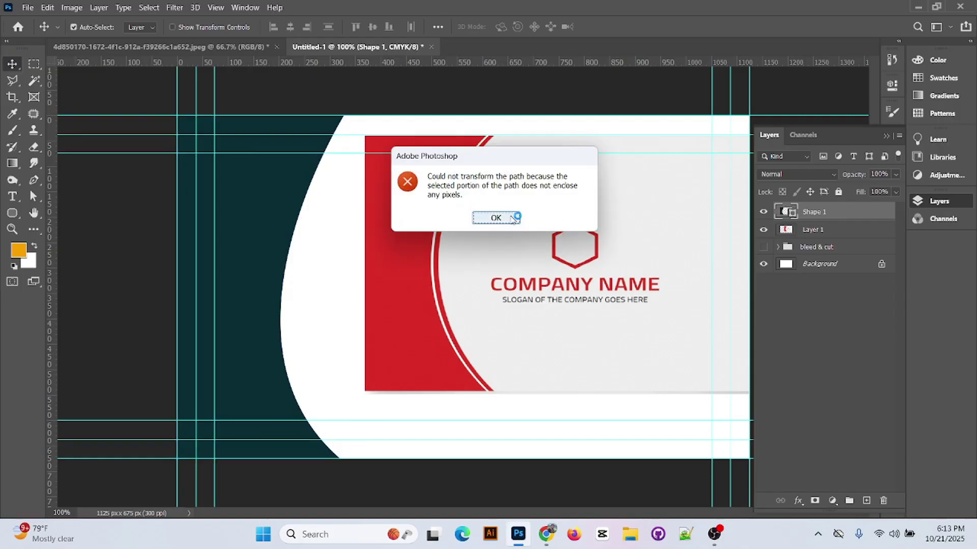
{"action": "left_click", "coordinate": [495, 218]}
{"action": "key", "text": "ctrl+t"}
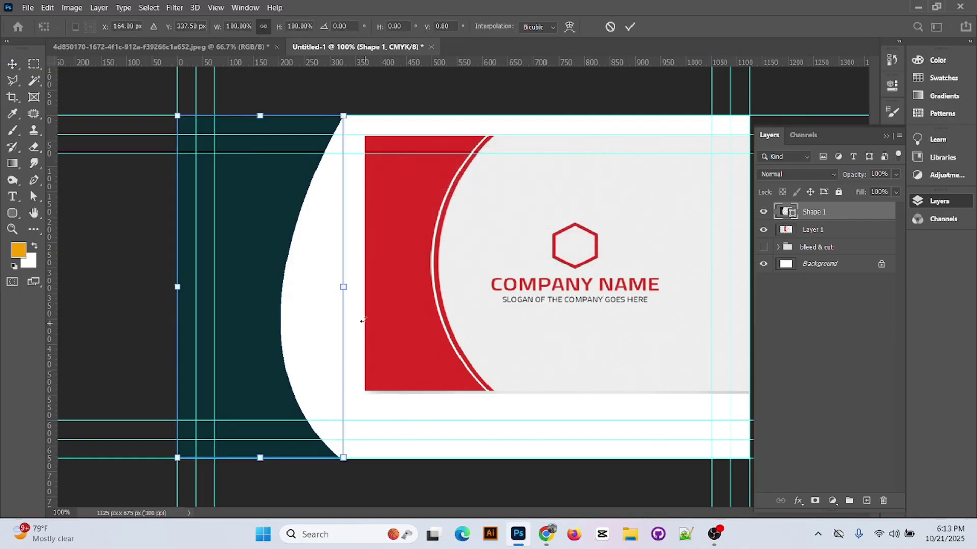
{"action": "left_click_drag", "start_coordinate": [351, 288], "coordinate": [493, 295]}
{"action": "left_click", "coordinate": [629, 26]}
{"action": "left_click", "coordinate": [307, 274]}
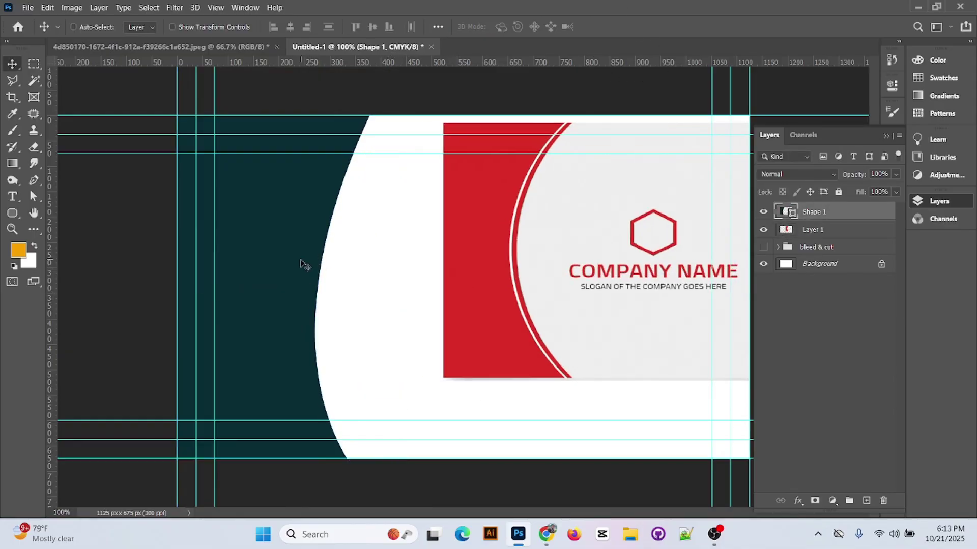
{"action": "key", "text": "ctrl+t"}
{"action": "key", "text": "ctrl+minus"}
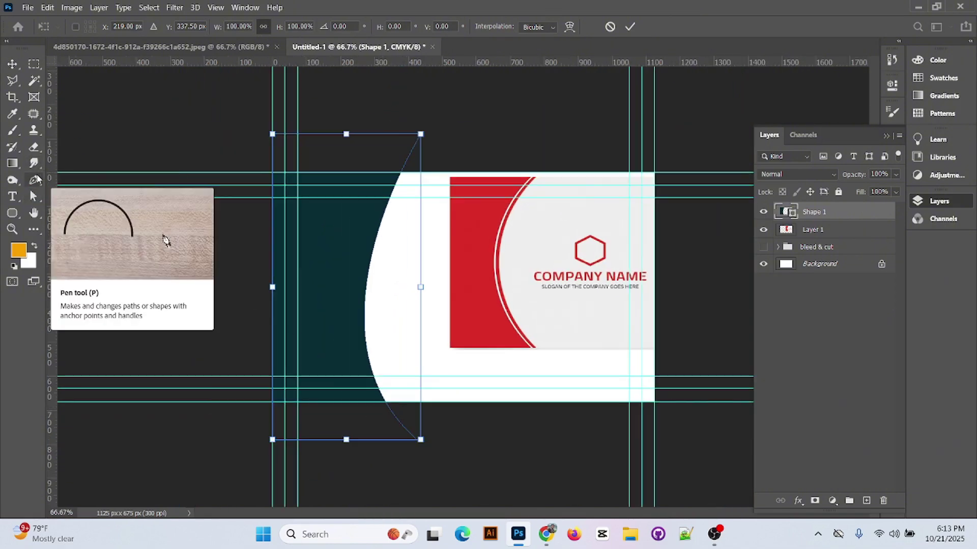
- Try a second pen shape and a point conversion, then undo back before the teal panel
{"action": "left_click", "coordinate": [33, 180]}
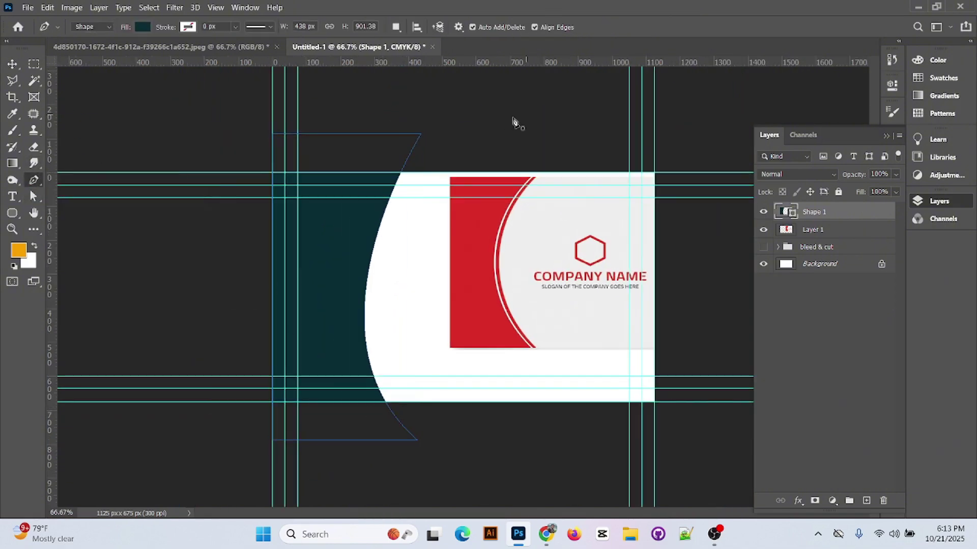
{"action": "left_click", "coordinate": [339, 339]}
{"action": "key", "text": "ctrl+z"}
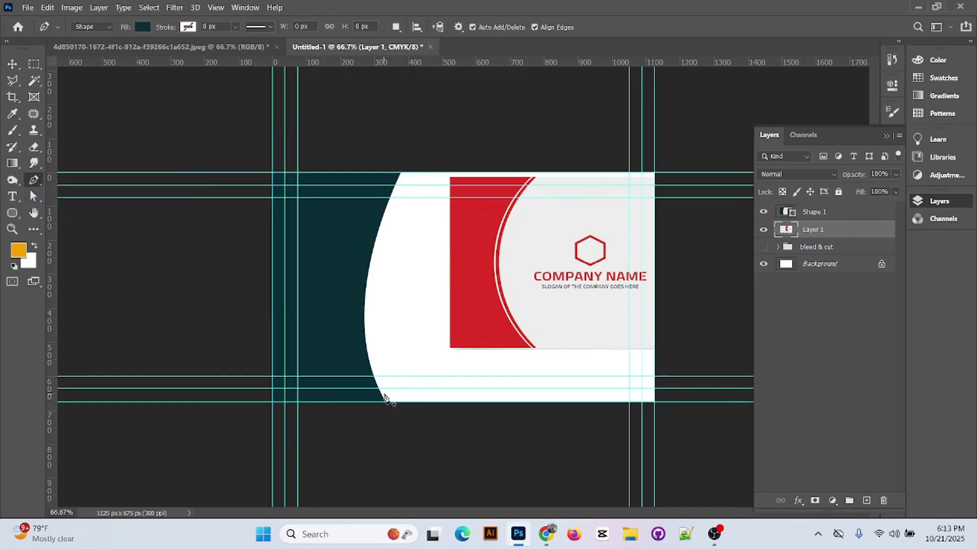
{"action": "right_click", "coordinate": [34, 179]}
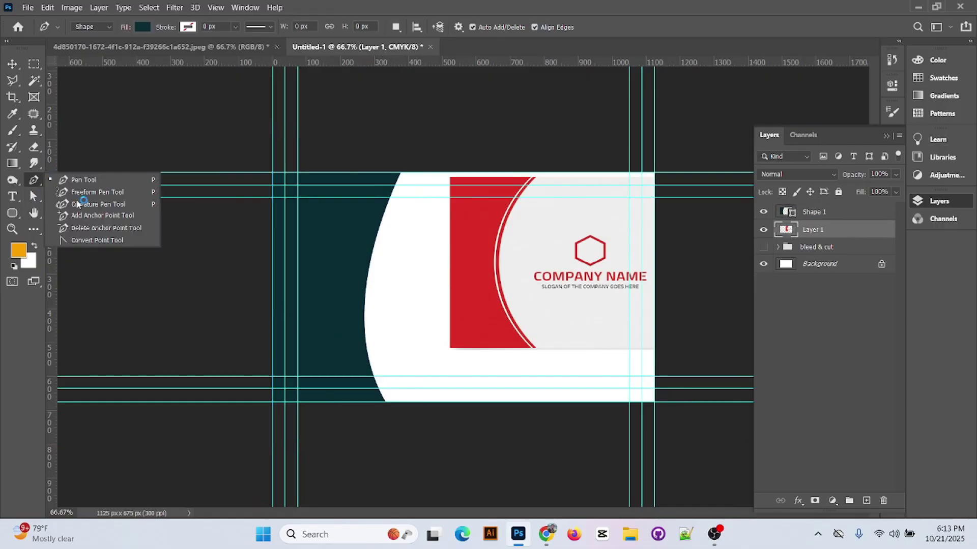
{"action": "left_click", "coordinate": [98, 243]}
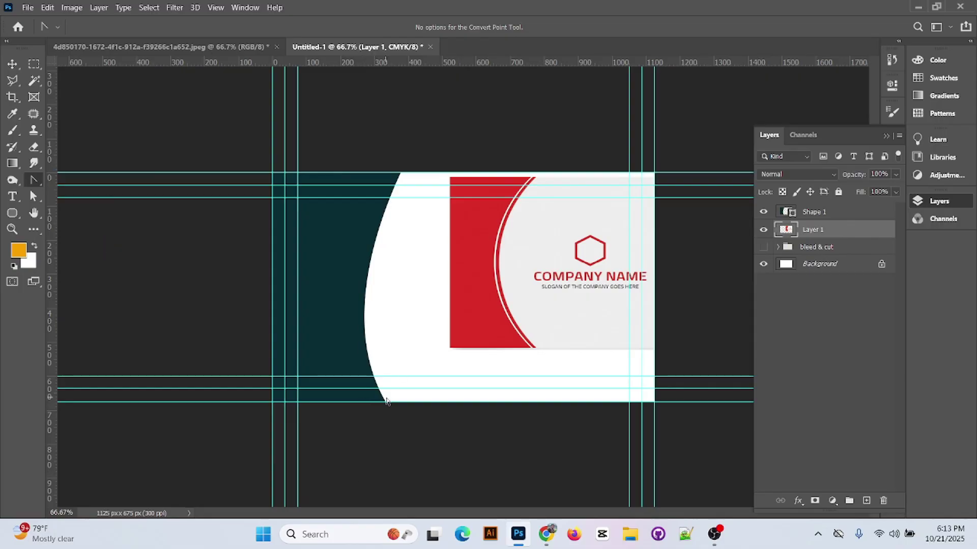
{"action": "left_click_drag", "start_coordinate": [412, 415], "coordinate": [385, 403]}
{"action": "key", "text": "ctrl+z"}
{"action": "key", "text": "ctrl+z"}
{"action": "key", "text": "ctrl+z"}
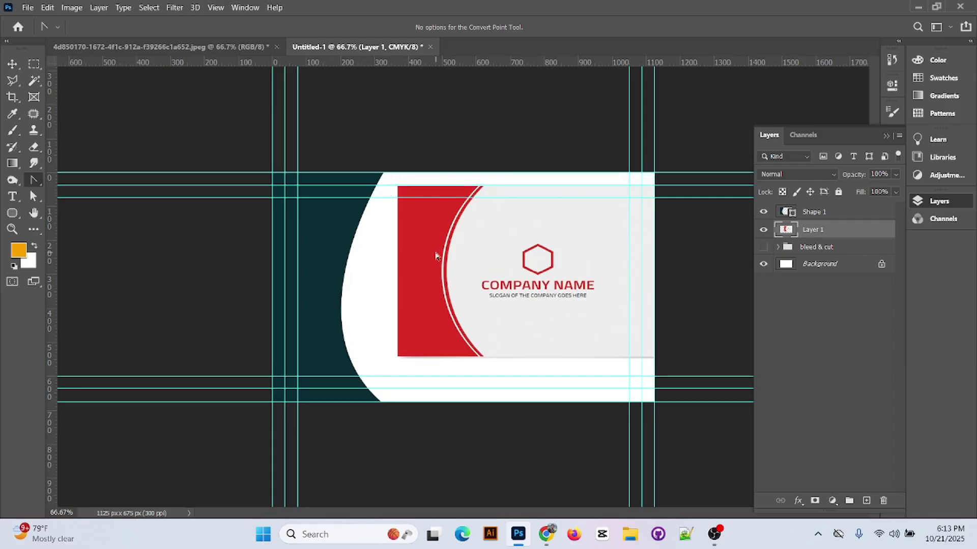
{"action": "key", "text": "ctrl+z"}
{"action": "key", "text": "ctrl+z"}
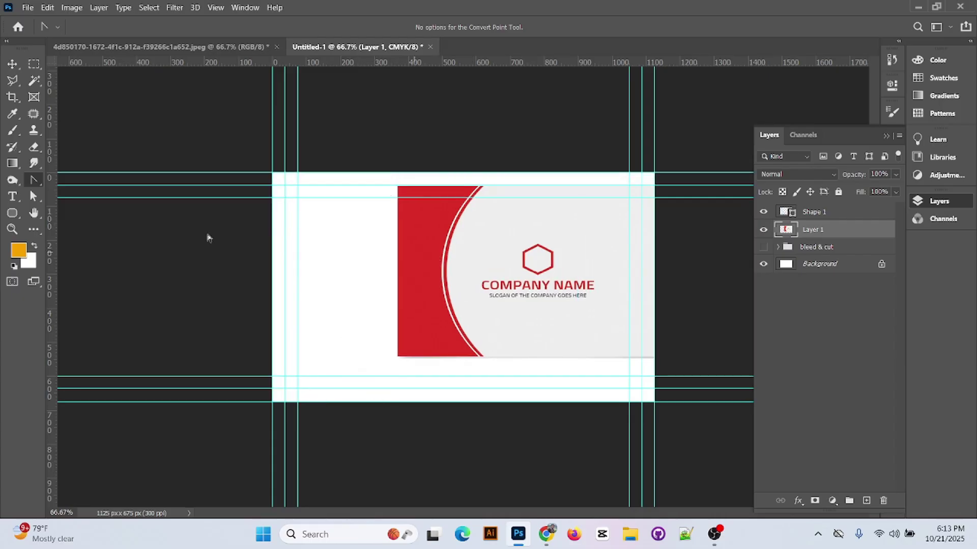
{"action": "right_click", "coordinate": [36, 182]}
- Attempt a new pen shape, undo it, restore the reference card and zoom back to full size
{"action": "left_click", "coordinate": [71, 178]}
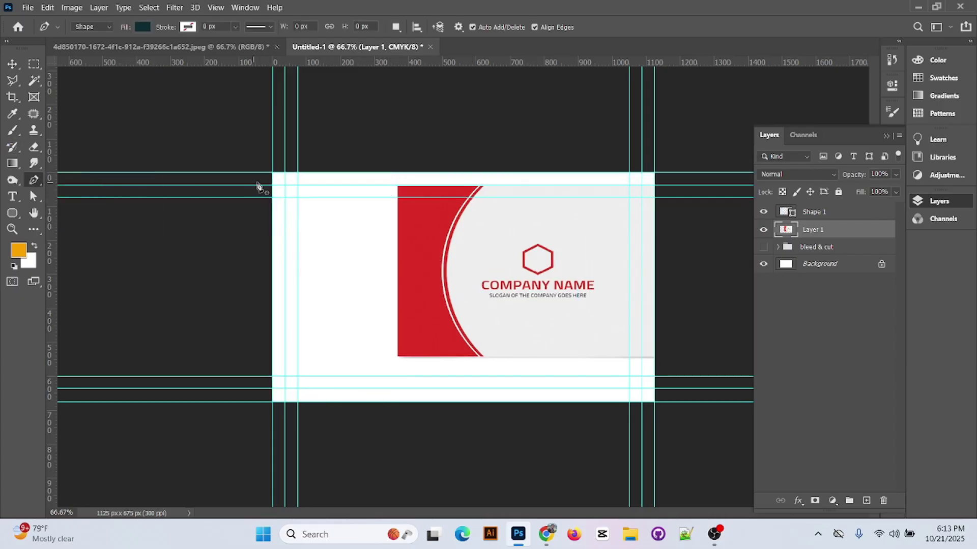
{"action": "left_click", "coordinate": [273, 173]}
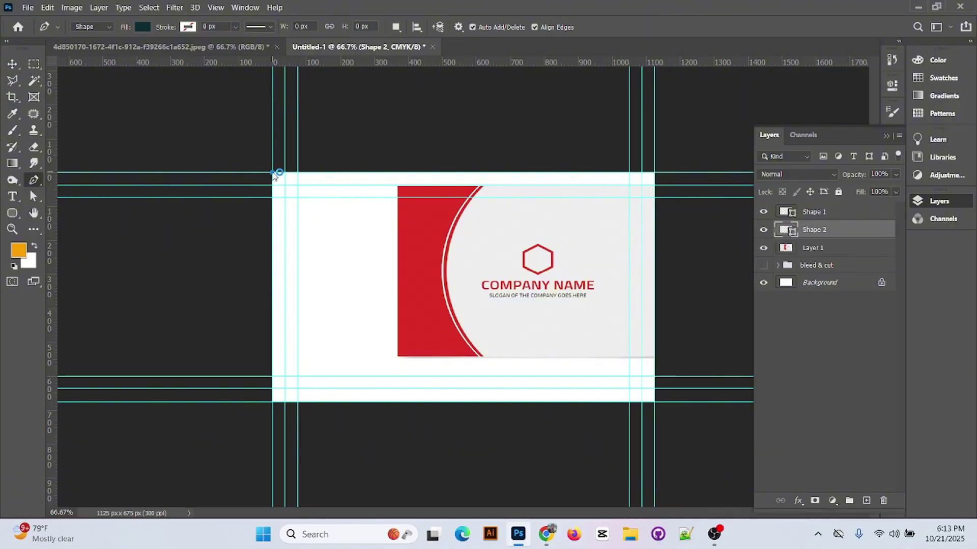
{"action": "left_click", "coordinate": [378, 173]}
{"action": "left_click", "coordinate": [383, 402]}
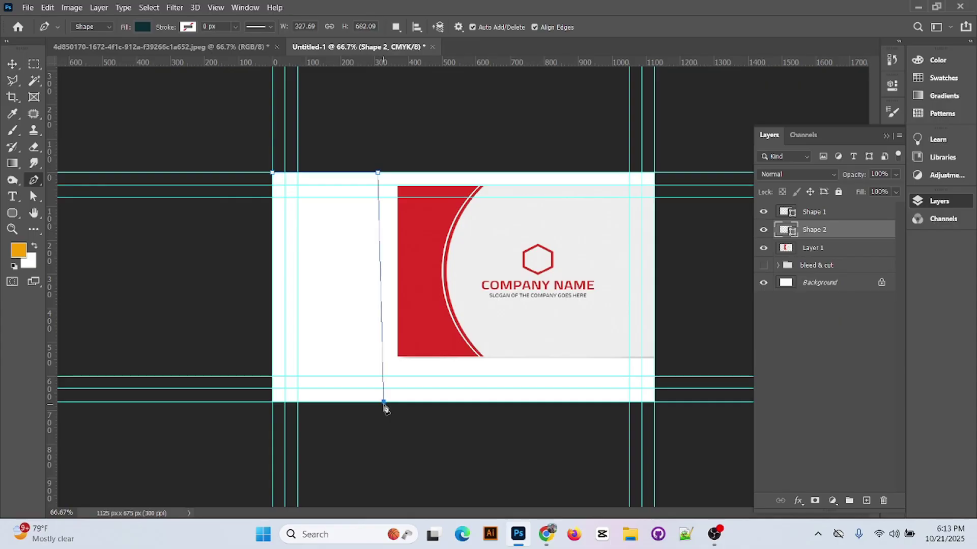
{"action": "key", "text": "ctrl+z"}
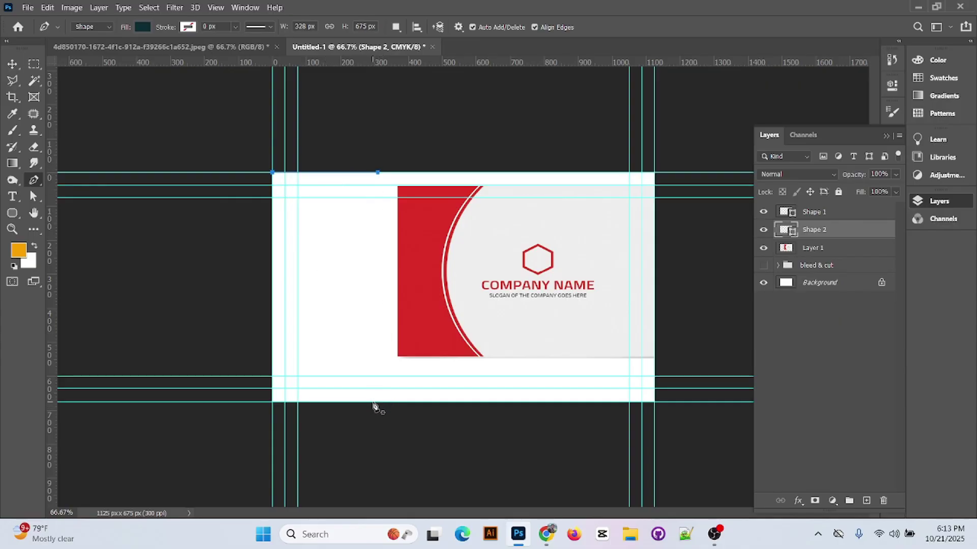
{"action": "left_click_drag", "start_coordinate": [373, 403], "coordinate": [403, 416]}
{"action": "key", "text": "ctrl+z"}
{"action": "left_click", "coordinate": [273, 174]}
{"action": "key", "text": "ctrl+z"}
{"action": "key", "text": "ctrl+z"}
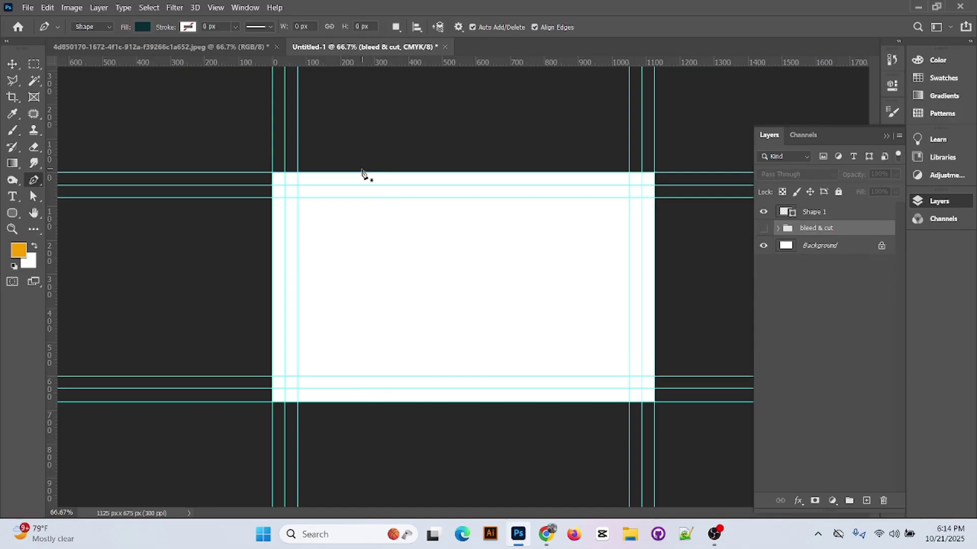
{"action": "key", "text": "ctrl+shift+z"}
{"action": "key", "text": "ctrl+plus"}
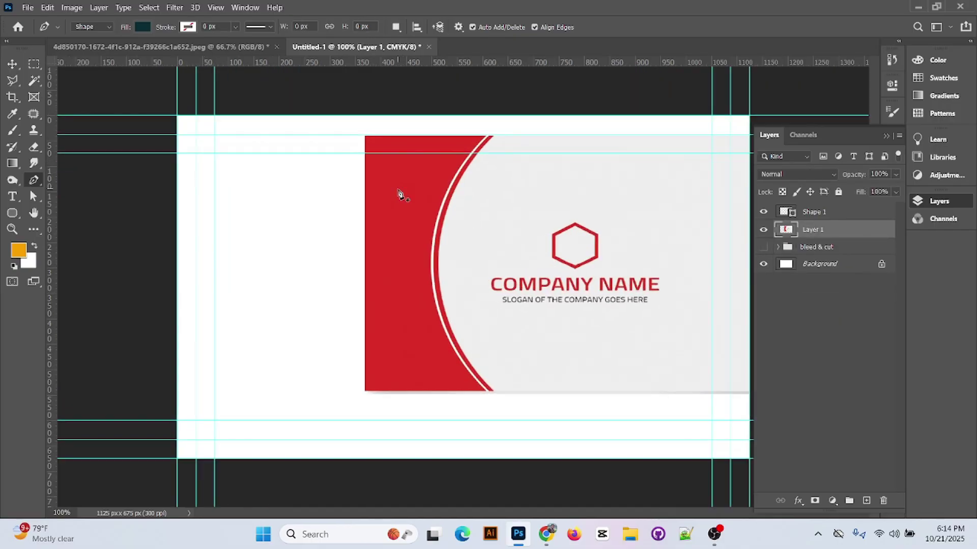
- Discard a stray path, add a vertical guide near 350 px, and start Shape 2 at the top-left corner
{"action": "left_click", "coordinate": [177, 116]}
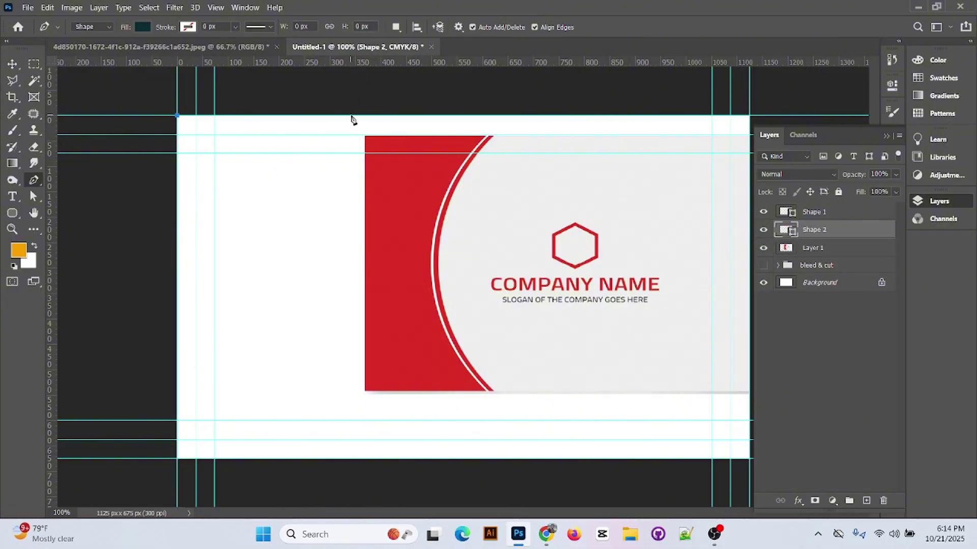
{"action": "left_click", "coordinate": [351, 116]}
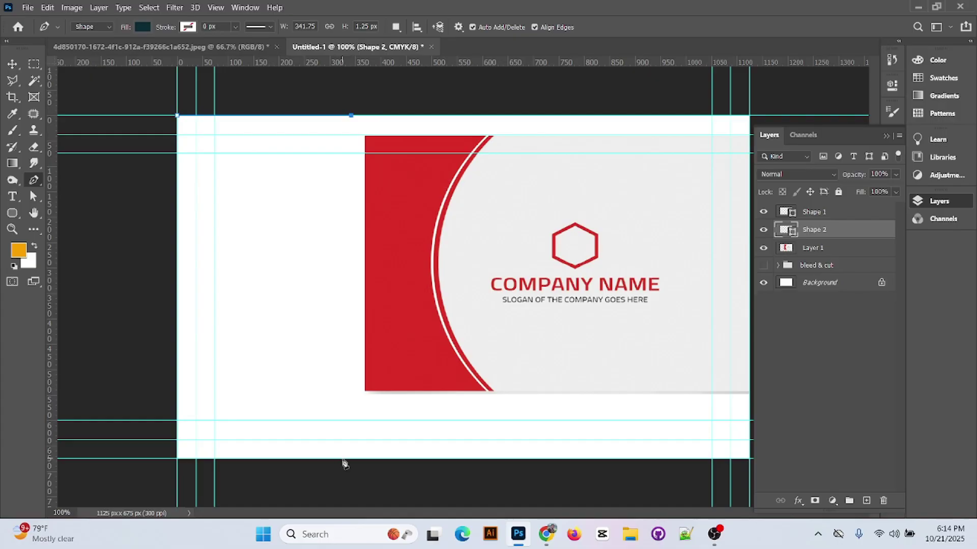
{"action": "key", "text": "Delete"}
{"action": "key", "text": "Delete"}
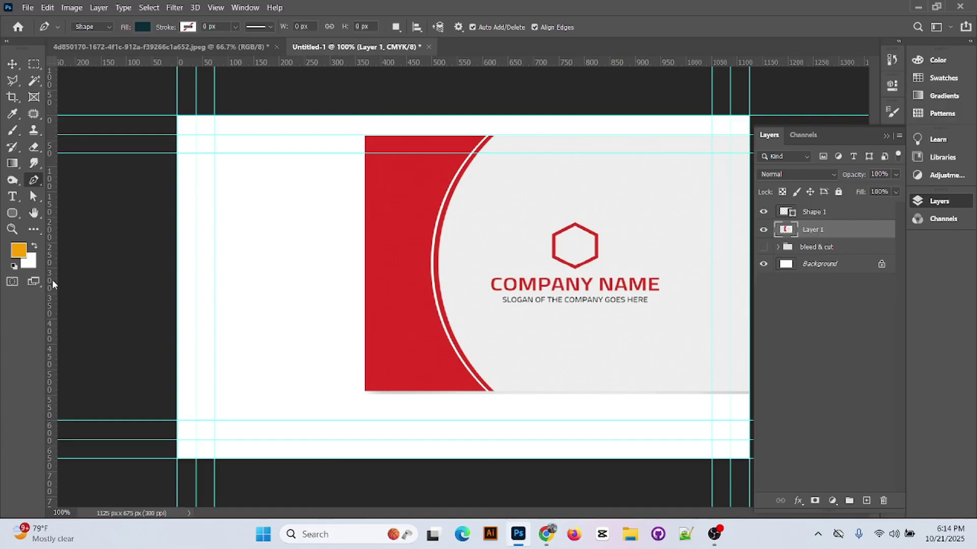
{"action": "left_click_drag", "start_coordinate": [52, 279], "coordinate": [356, 298]}
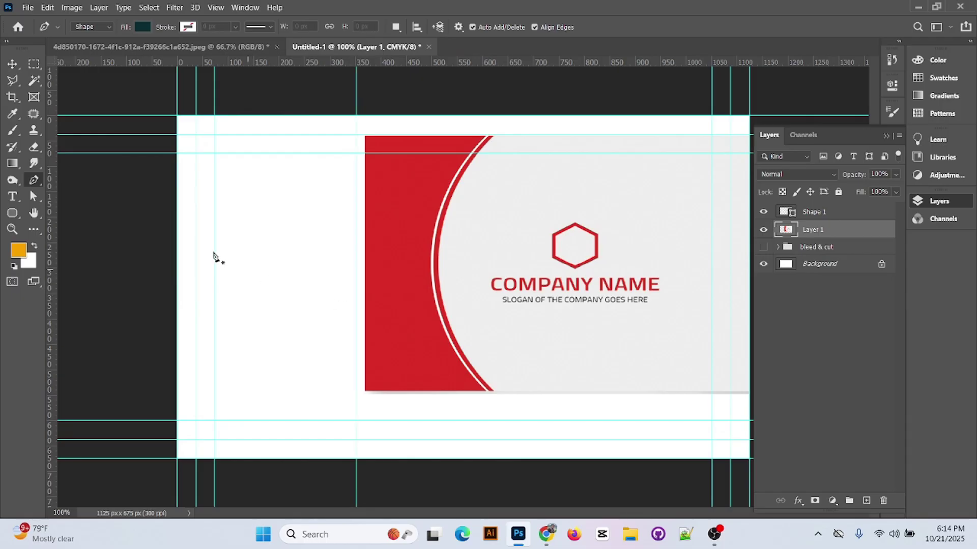
{"action": "left_click", "coordinate": [177, 115]}
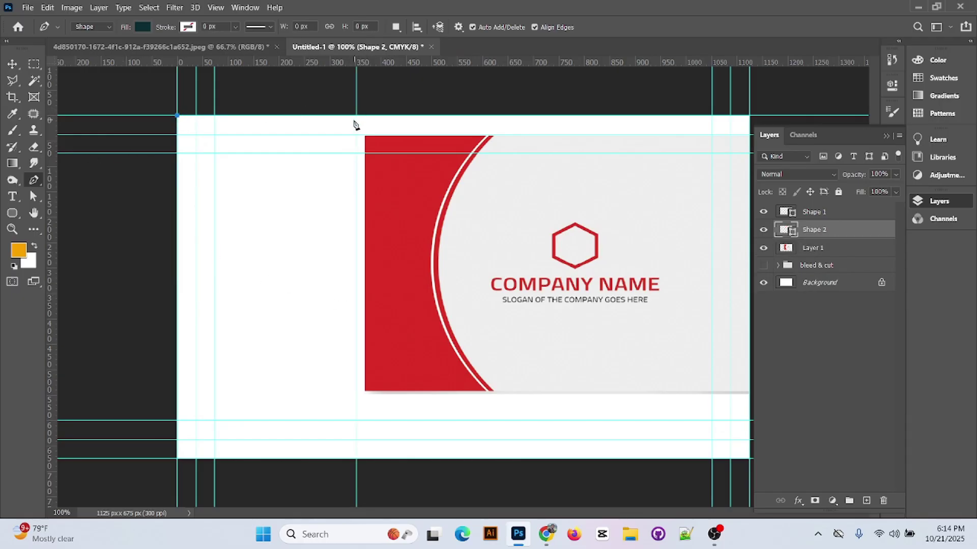
- Complete the left panel path with a curved point at the bottom edge and close it
{"action": "left_click", "coordinate": [356, 116]}
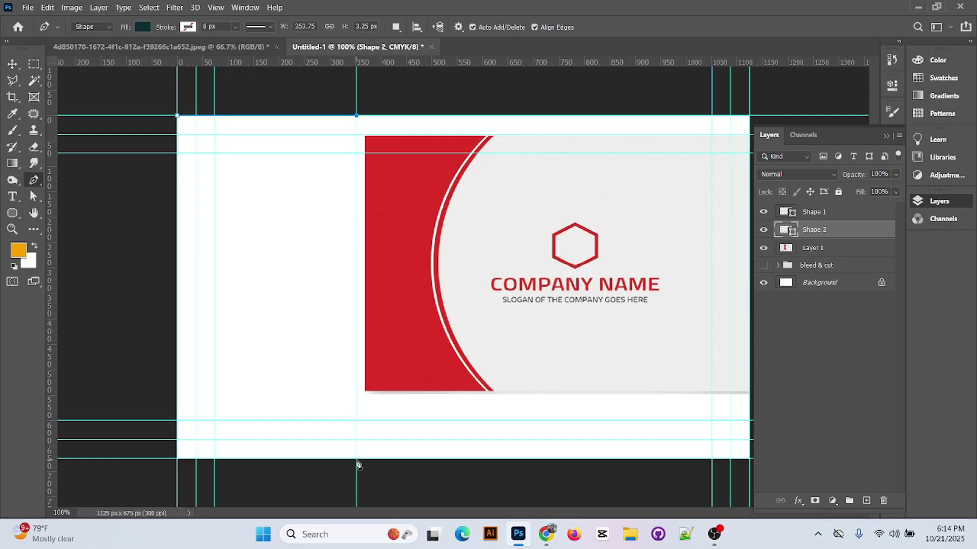
{"action": "left_click_drag", "start_coordinate": [356, 459], "coordinate": [405, 504]}
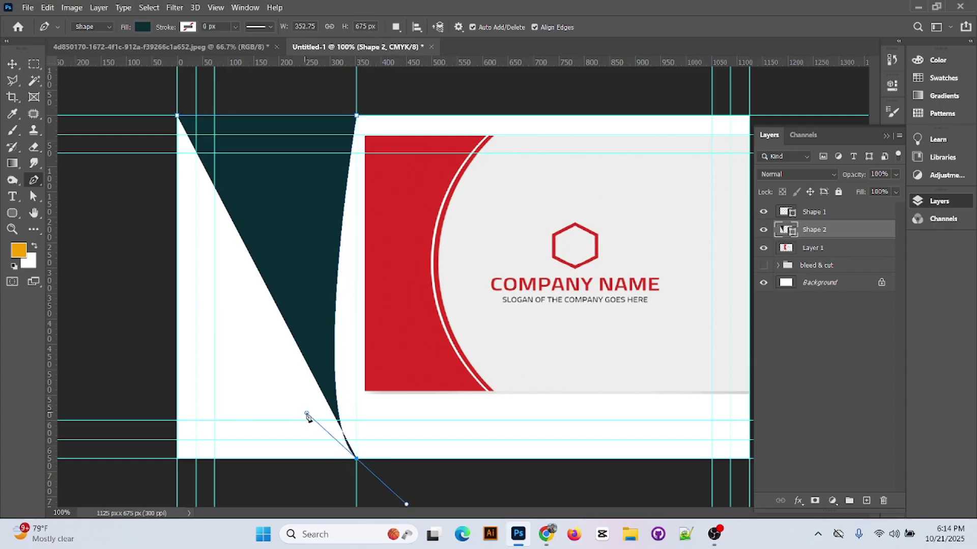
{"action": "left_click_drag", "start_coordinate": [307, 415], "coordinate": [235, 304]}
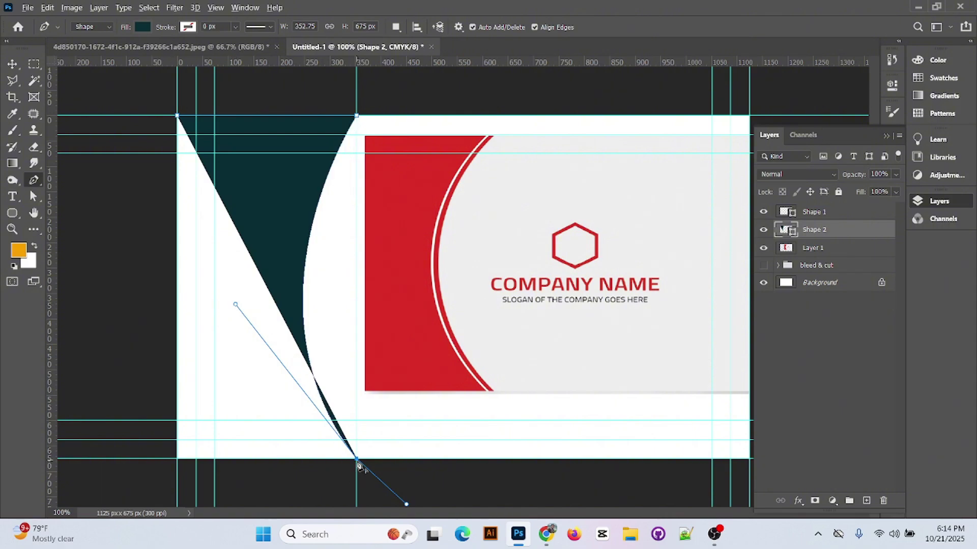
{"action": "left_click", "coordinate": [357, 459]}
{"action": "left_click", "coordinate": [177, 459]}
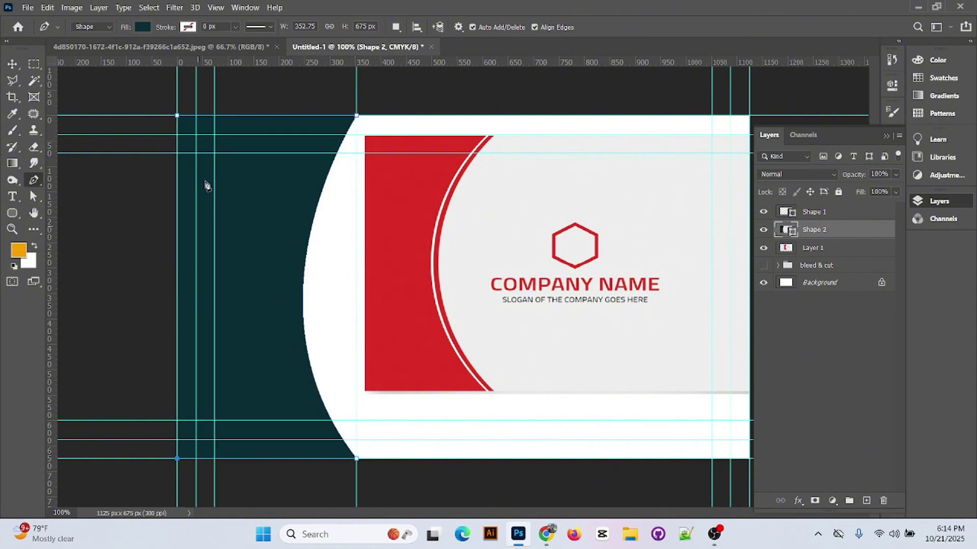
{"action": "left_click", "coordinate": [177, 116]}
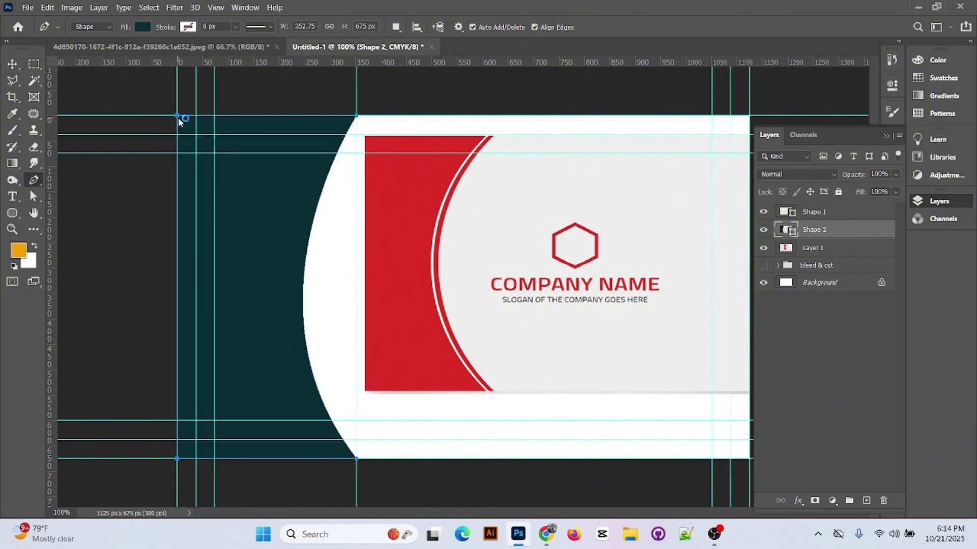
- Reshape the bottom-right point with Convert Point so the right edge bows deeper inward
{"action": "right_click", "coordinate": [34, 180]}
{"action": "left_click", "coordinate": [81, 244]}
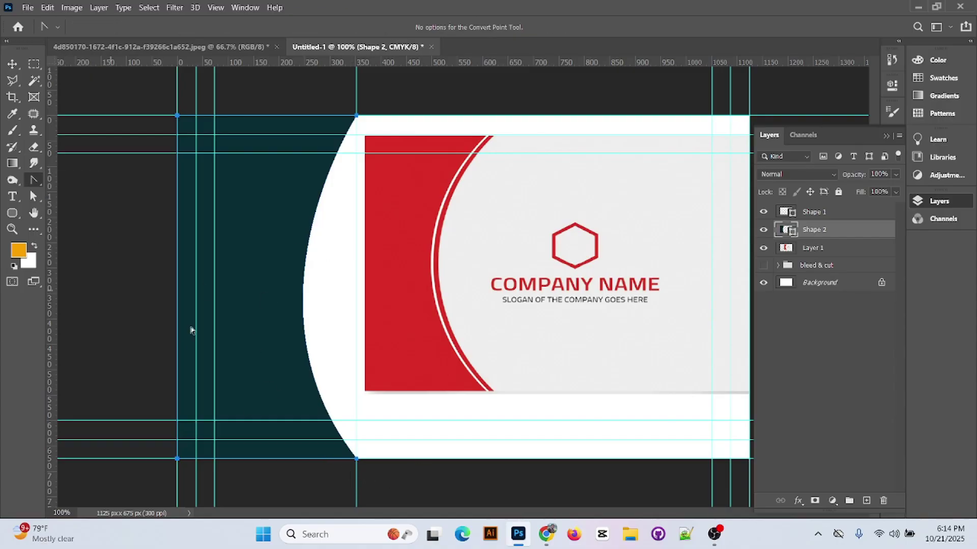
{"action": "left_click", "coordinate": [356, 458]}
{"action": "left_click_drag", "start_coordinate": [356, 458], "coordinate": [206, 294]}
- Stretch Shape 2's teal panel to about 137% width and move the red reference design right
{"action": "key", "text": "v"}
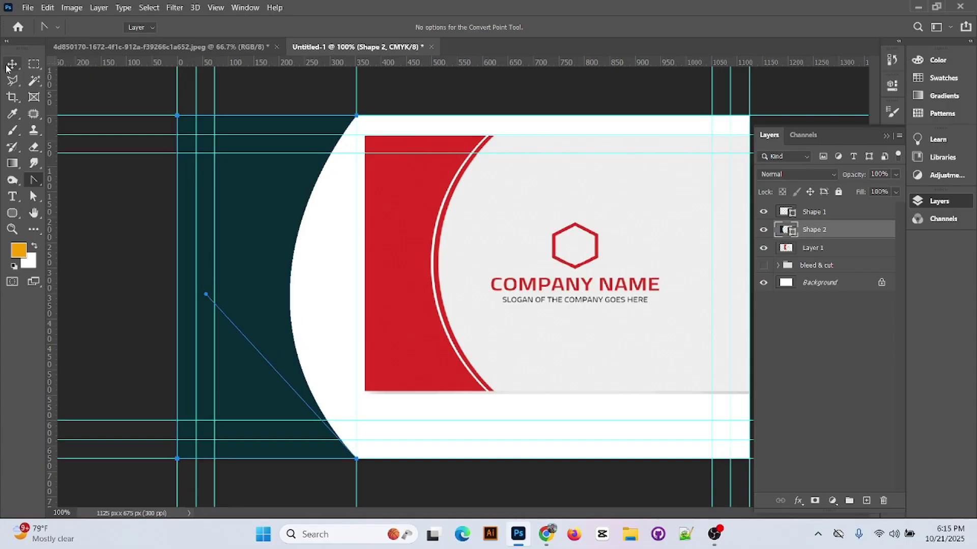
{"action": "left_click", "coordinate": [296, 99]}
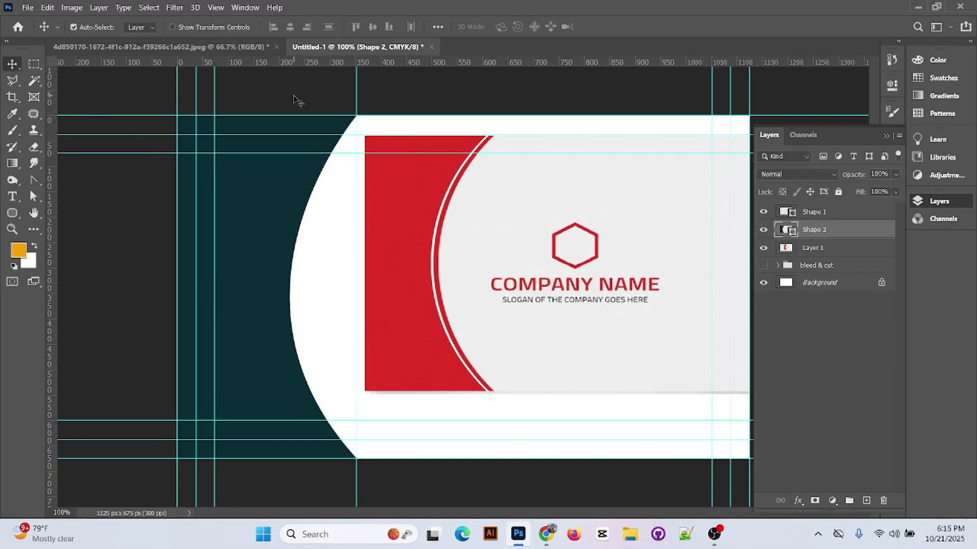
{"action": "left_click", "coordinate": [277, 284]}
{"action": "left_click", "coordinate": [275, 283]}
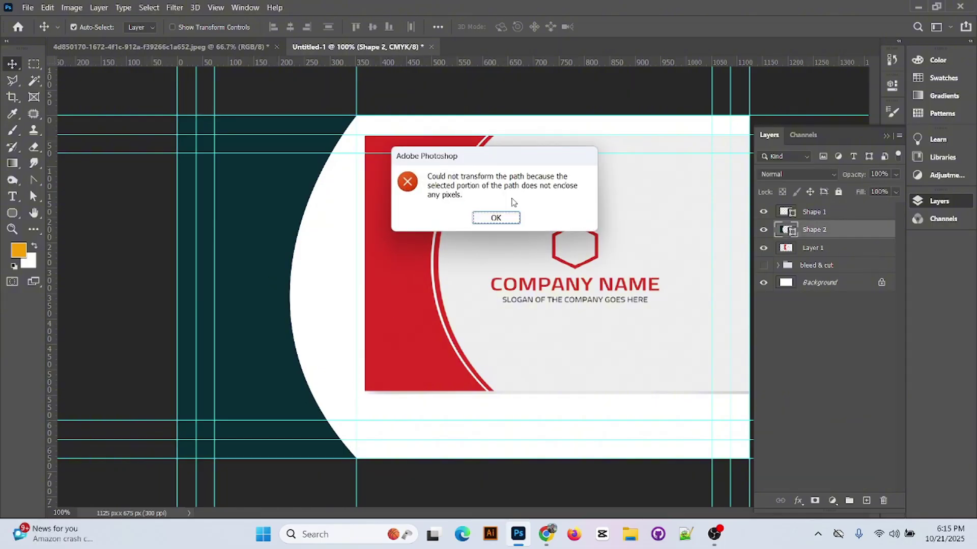
{"action": "left_click", "coordinate": [499, 219]}
{"action": "key", "text": "ctrl+t"}
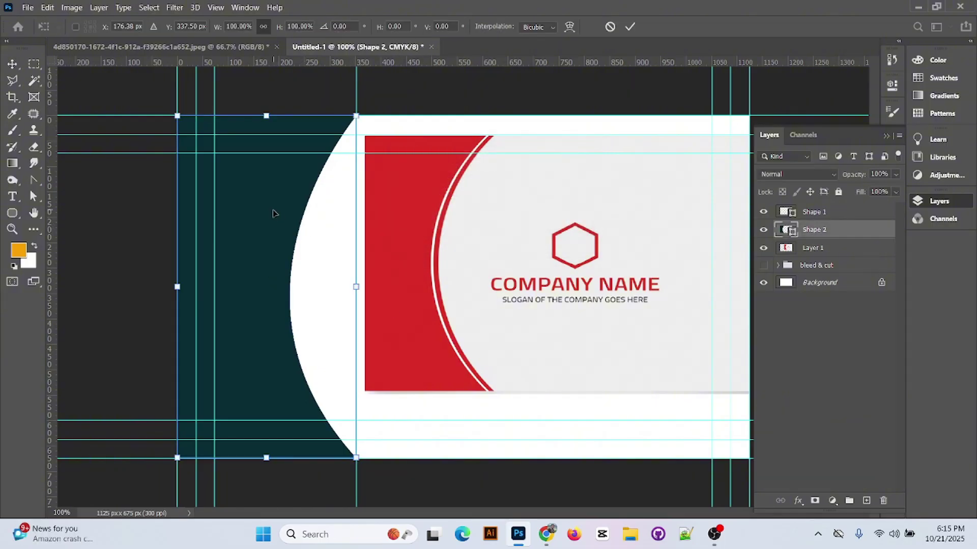
{"action": "left_click_drag", "start_coordinate": [359, 289], "coordinate": [310, 286]}
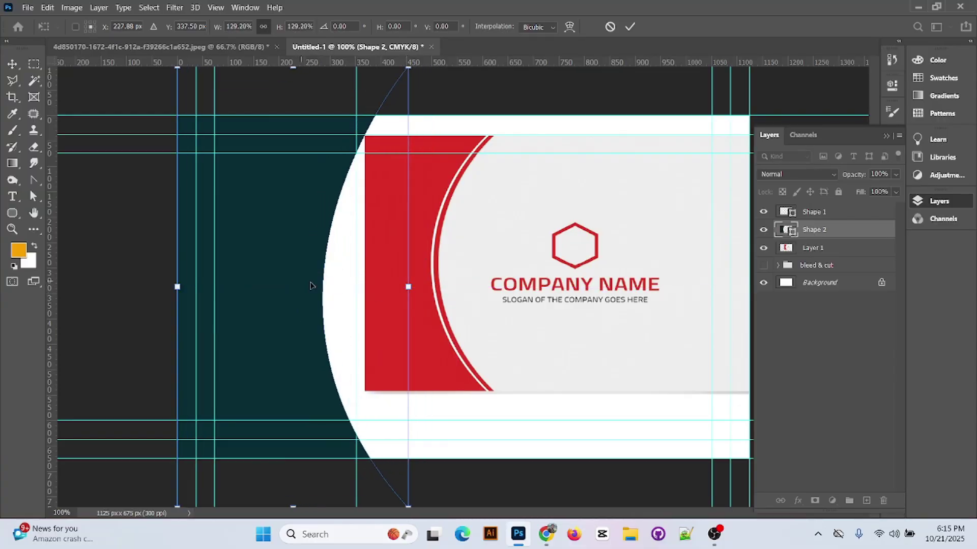
{"action": "left_click_drag", "start_coordinate": [408, 287], "coordinate": [421, 287]}
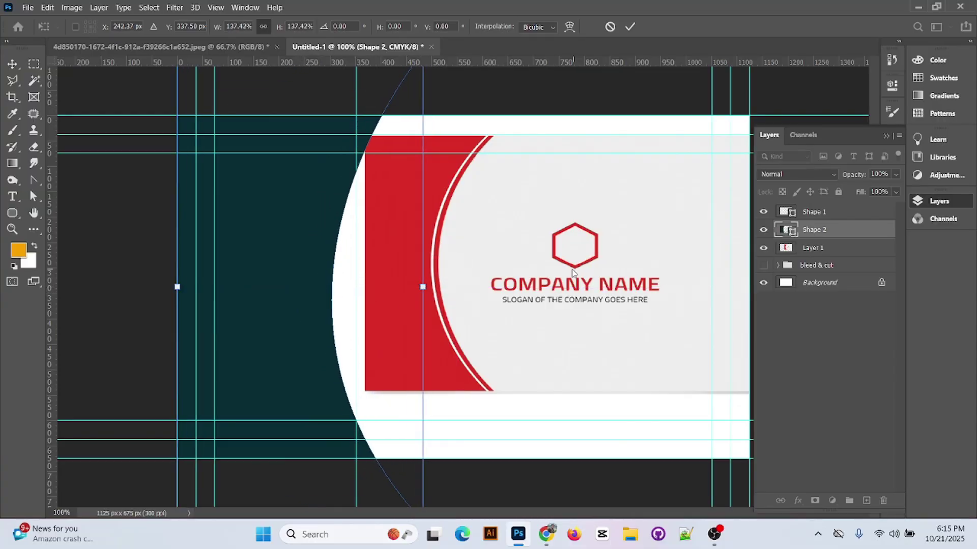
{"action": "left_click", "coordinate": [629, 27]}
{"action": "left_click_drag", "start_coordinate": [552, 235], "coordinate": [633, 235]}
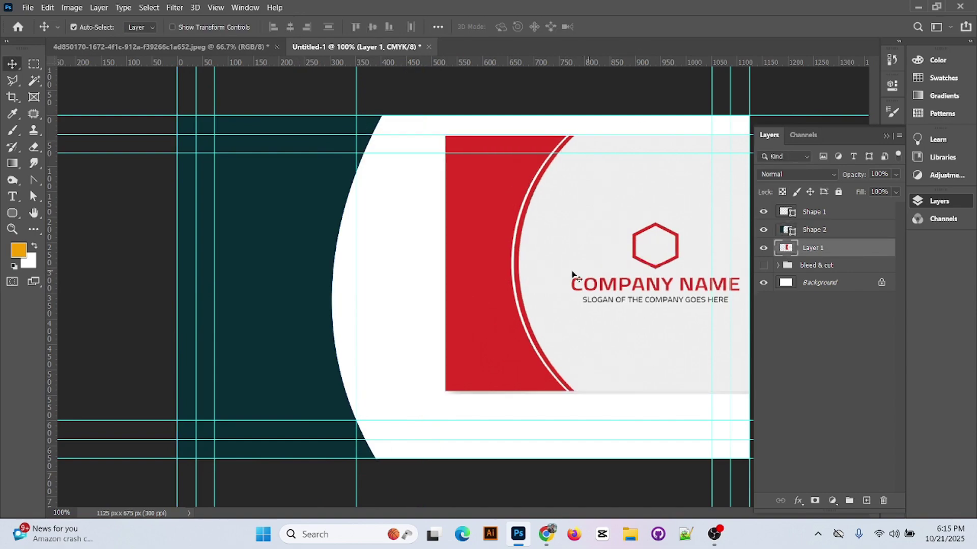
{"action": "left_click", "coordinate": [237, 305]}
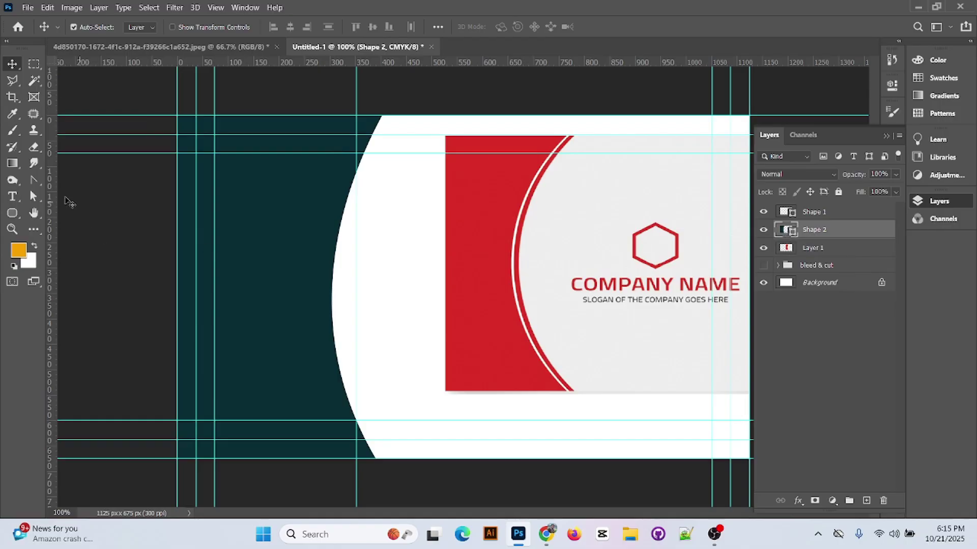
- Change Shape 2's curved panel fill from dark teal to the red sampled from the panel block
{"action": "left_click", "coordinate": [12, 214]}
{"action": "left_click", "coordinate": [142, 27]}
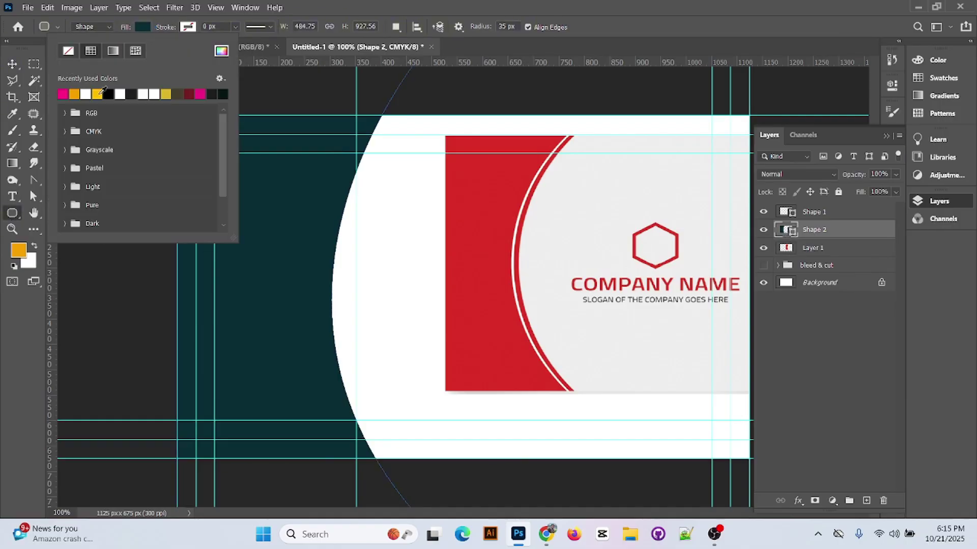
{"action": "left_click", "coordinate": [221, 50]}
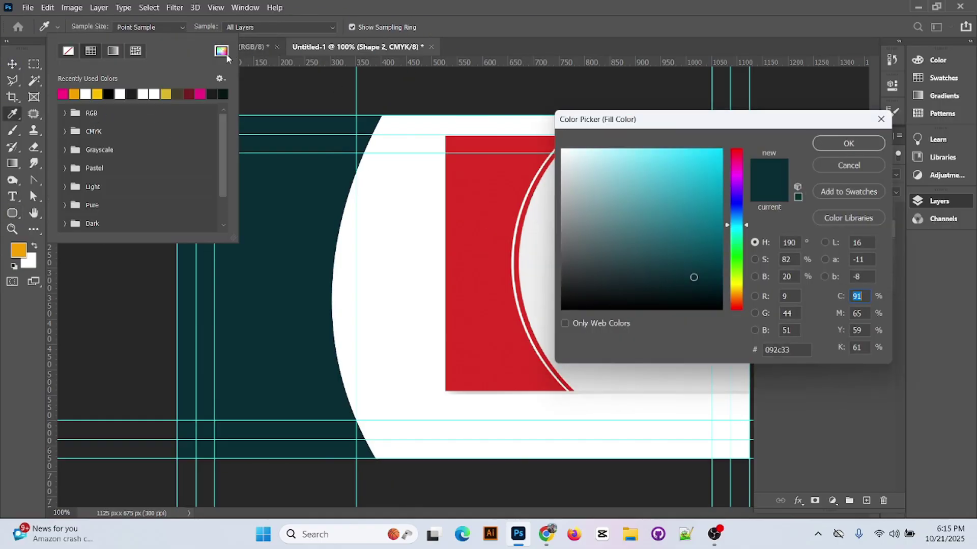
{"action": "left_click", "coordinate": [503, 218]}
{"action": "left_click", "coordinate": [848, 143]}
{"action": "left_click", "coordinate": [426, 11]}
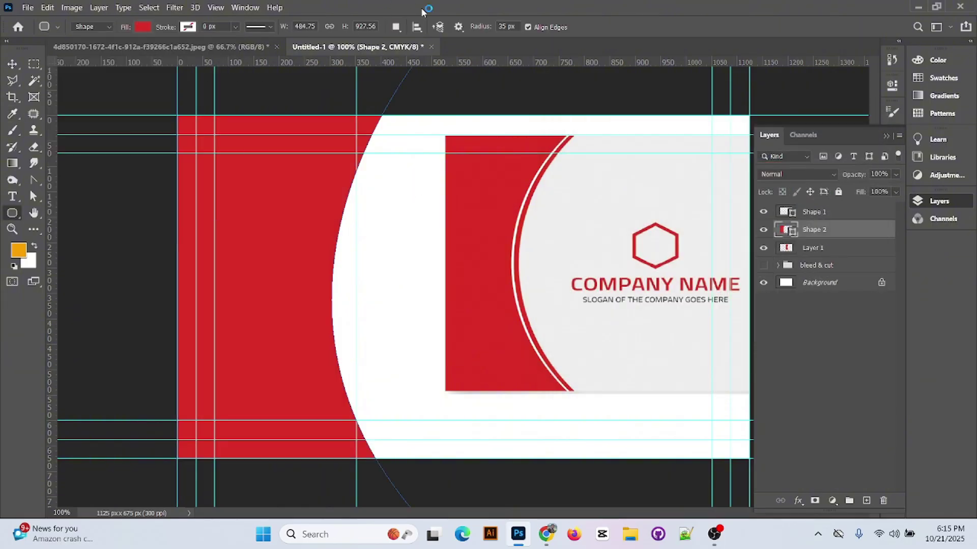
{"action": "left_click", "coordinate": [12, 63]}
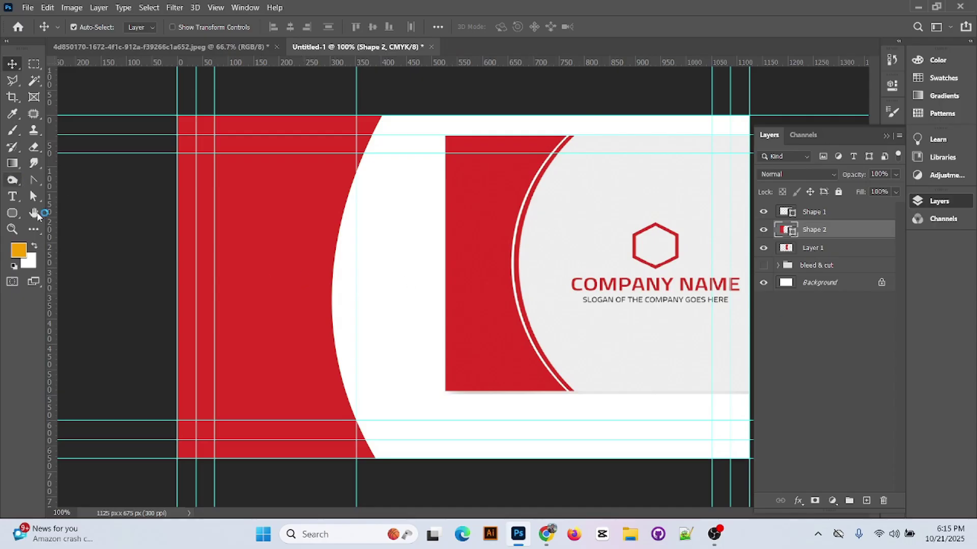
- Add a vertical guide near 432 px and draw a trial stripe from the top edge to the bottom edge
{"action": "right_click", "coordinate": [34, 180]}
{"action": "left_click", "coordinate": [77, 179]}
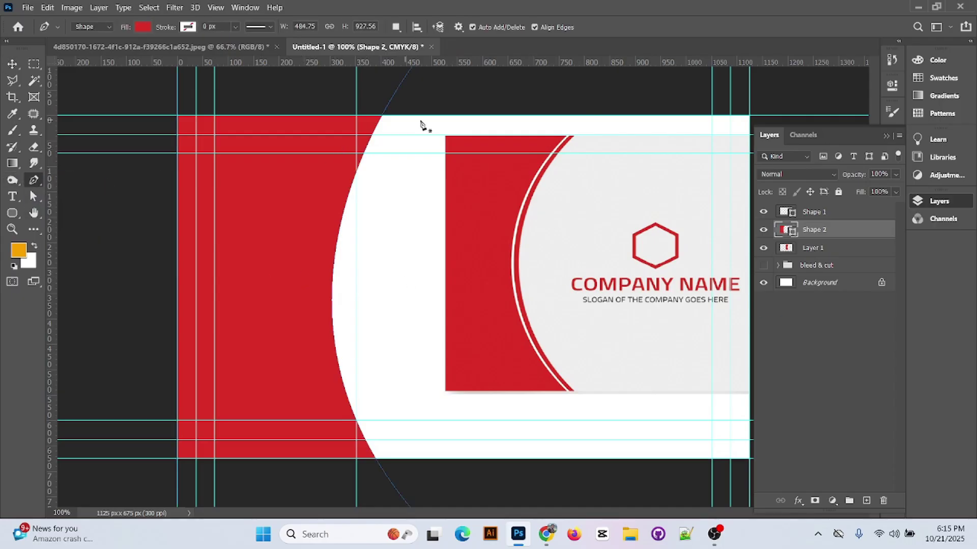
{"action": "left_click_drag", "start_coordinate": [49, 148], "coordinate": [393, 179]}
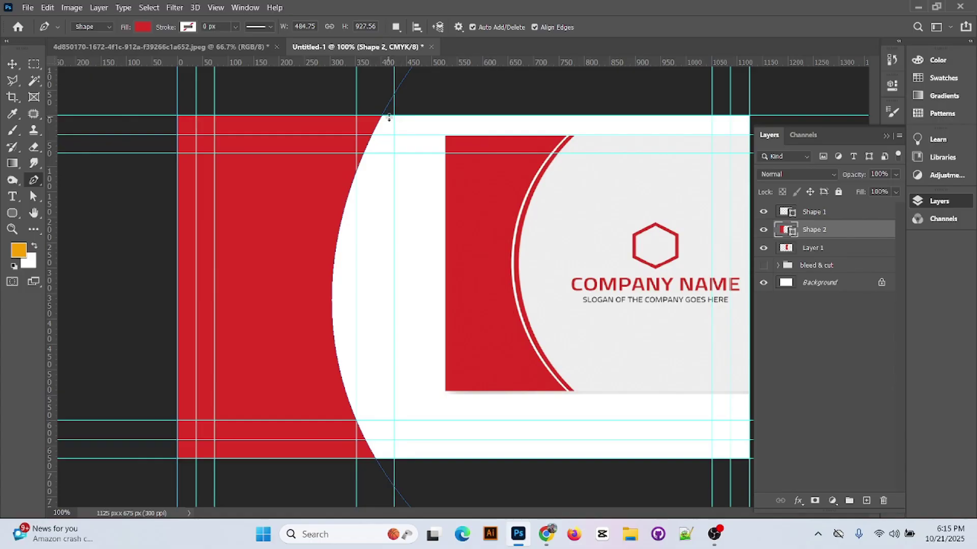
{"action": "key", "text": "ctrl+plus"}
{"action": "scroll", "coordinate": [425, 316], "scroll_direction": "up", "scroll_amount": 5}
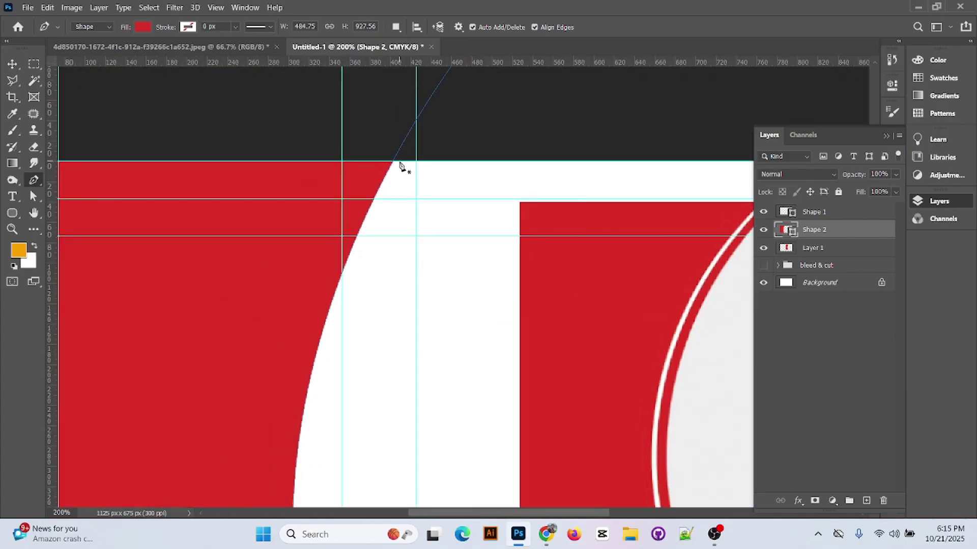
{"action": "left_click", "coordinate": [399, 162]}
{"action": "scroll", "coordinate": [417, 166], "scroll_direction": "down", "scroll_amount": 10}
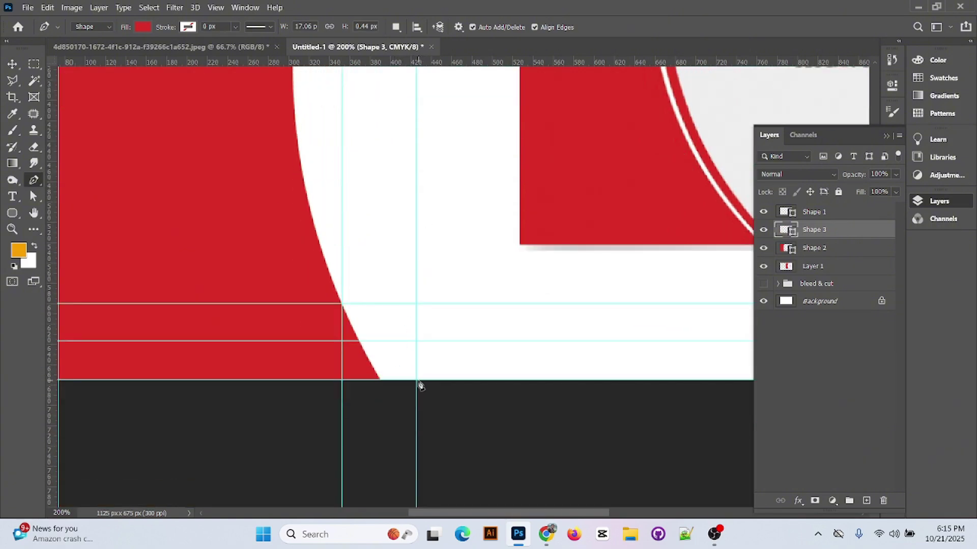
{"action": "key", "text": "ctrl+minus"}
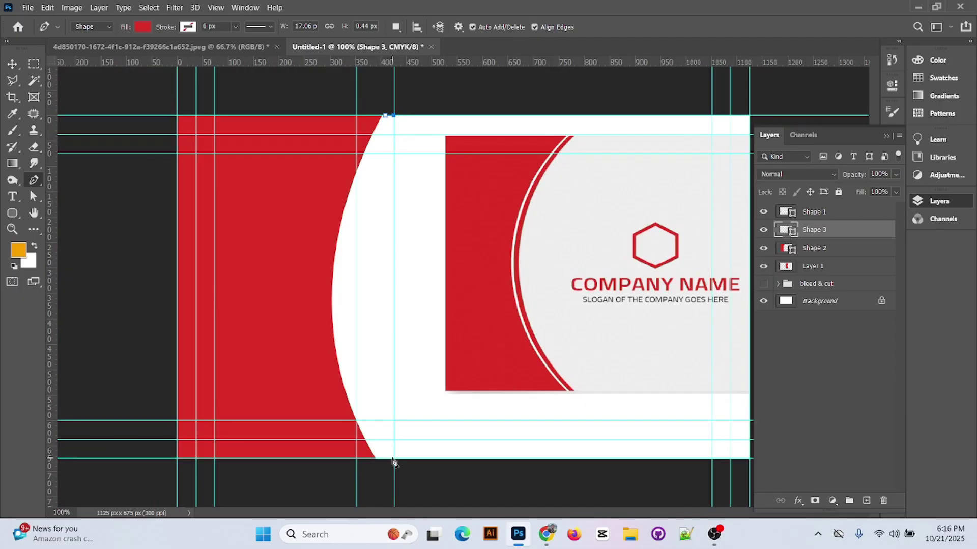
{"action": "left_click_drag", "start_coordinate": [393, 460], "coordinate": [506, 548]}
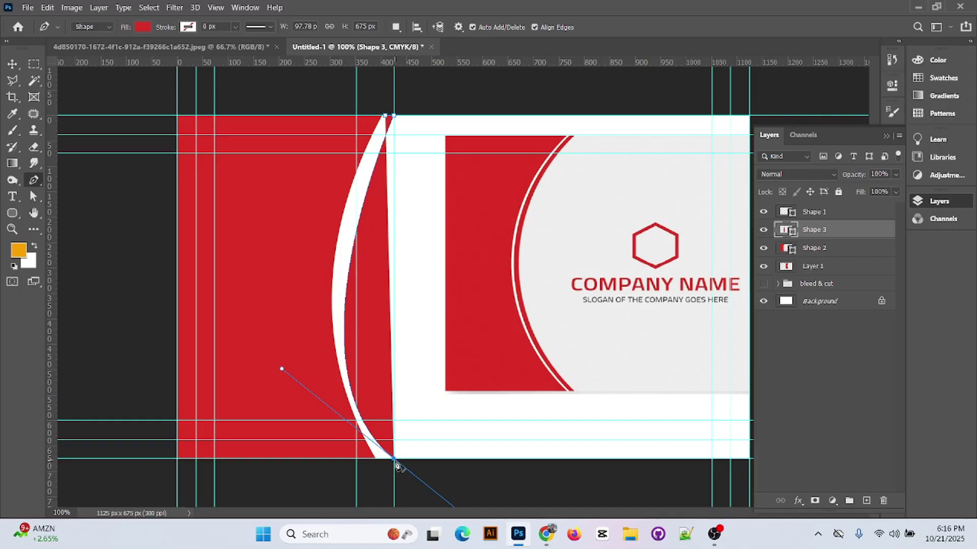
{"action": "left_click", "coordinate": [394, 460], "text": "alt"}
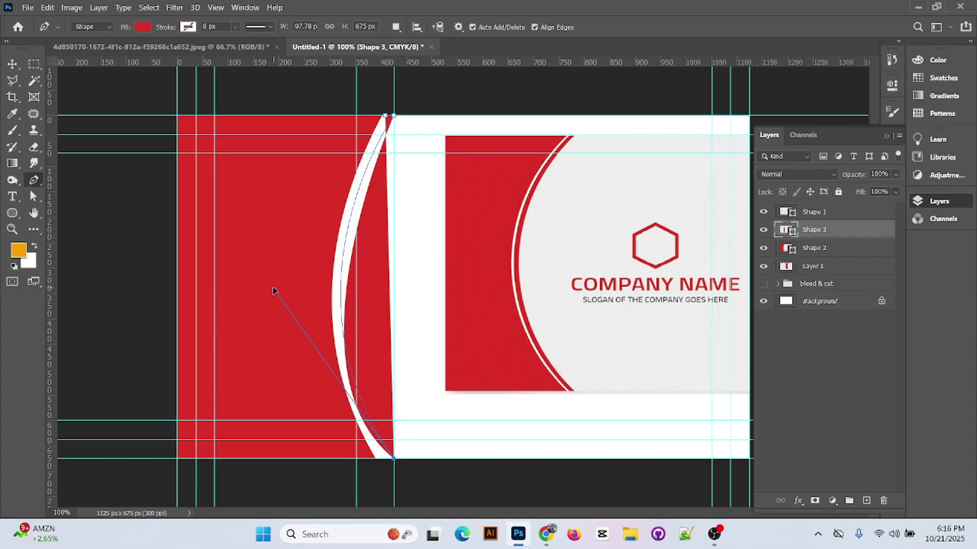
- Add another bottom point and bend the trial stripe's edge into a wider leftward curve
{"action": "left_click_drag", "start_coordinate": [272, 290], "coordinate": [274, 289]}
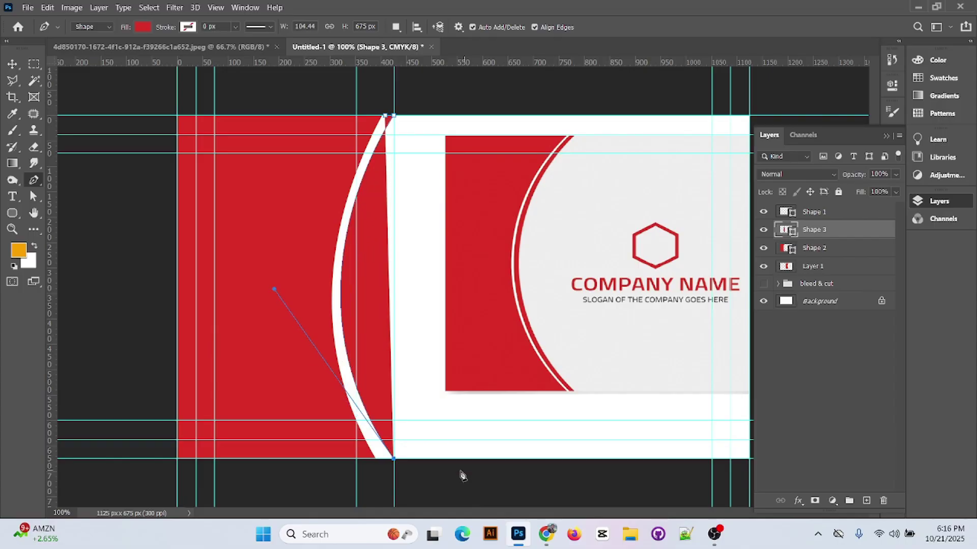
{"action": "left_click", "coordinate": [383, 459]}
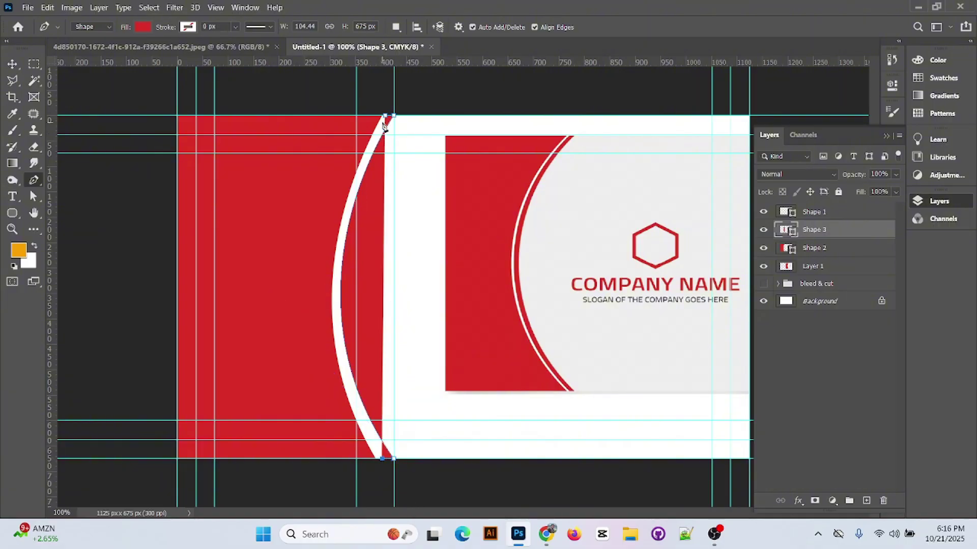
{"action": "key", "text": "ctrl+plus"}
{"action": "key", "text": "ctrl+plus"}
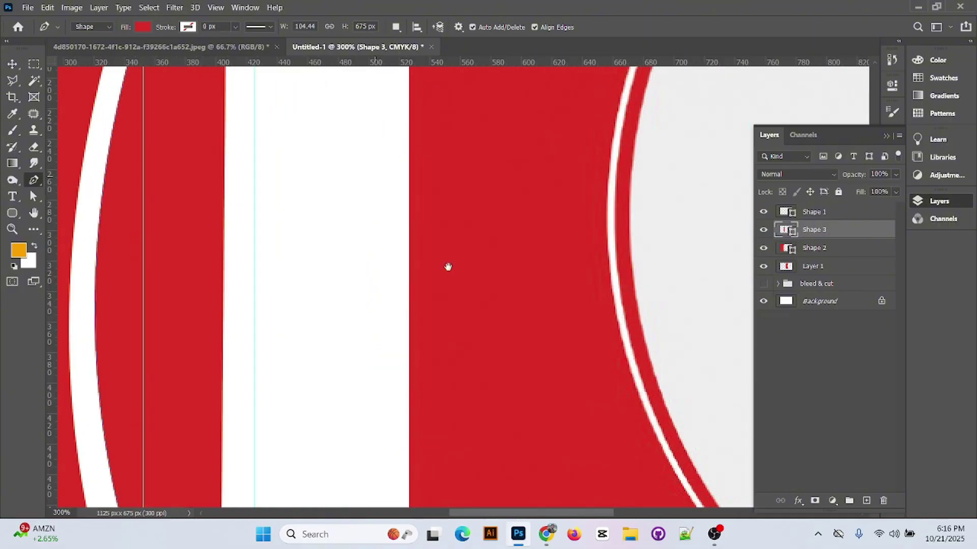
{"action": "scroll", "coordinate": [458, 228], "scroll_direction": "up", "scroll_amount": 8}
{"action": "scroll", "coordinate": [478, 280], "scroll_direction": "left", "scroll_amount": 3}
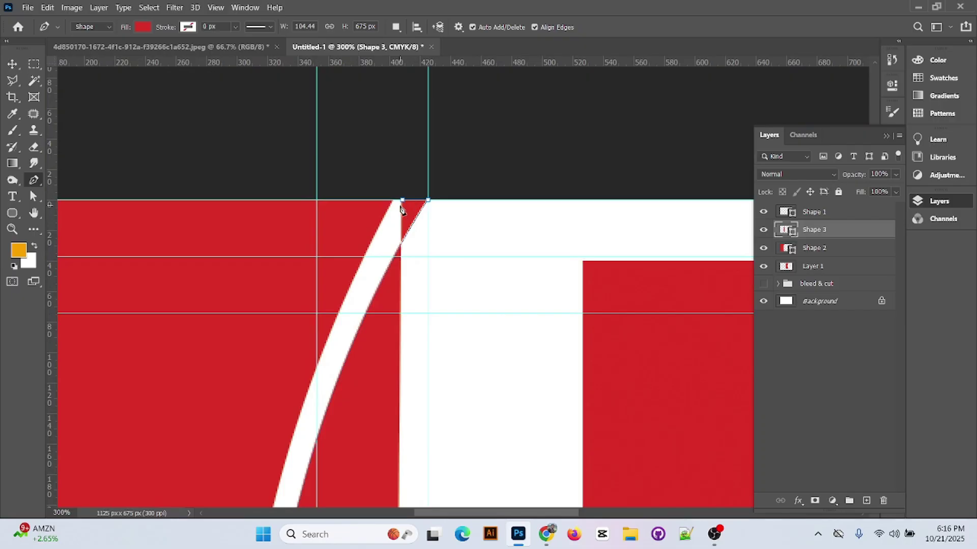
{"action": "left_click_drag", "start_coordinate": [401, 206], "coordinate": [530, 122]}
{"action": "scroll", "coordinate": [429, 200], "scroll_direction": "down", "scroll_amount": 3}
{"action": "key", "text": "ctrl+0"}
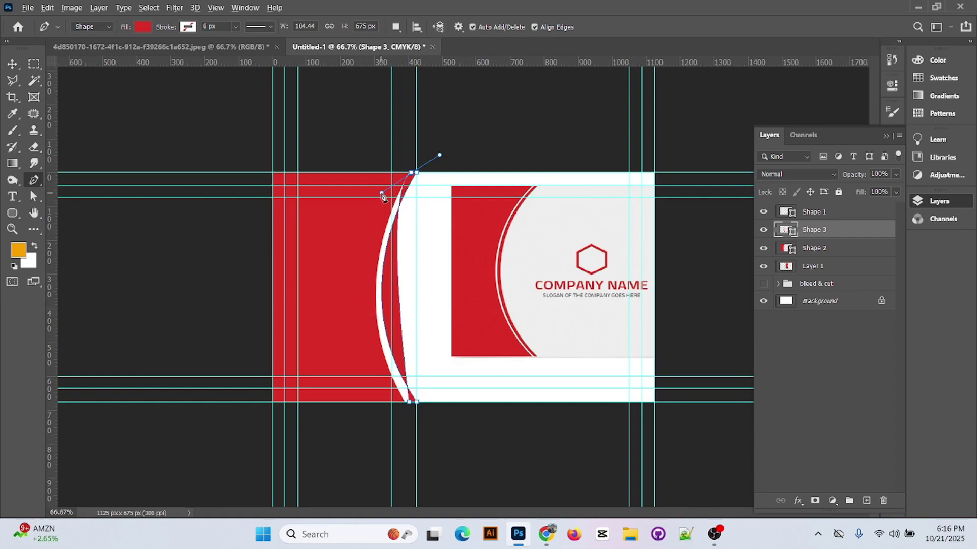
{"action": "left_click_drag", "start_coordinate": [381, 194], "coordinate": [344, 256]}
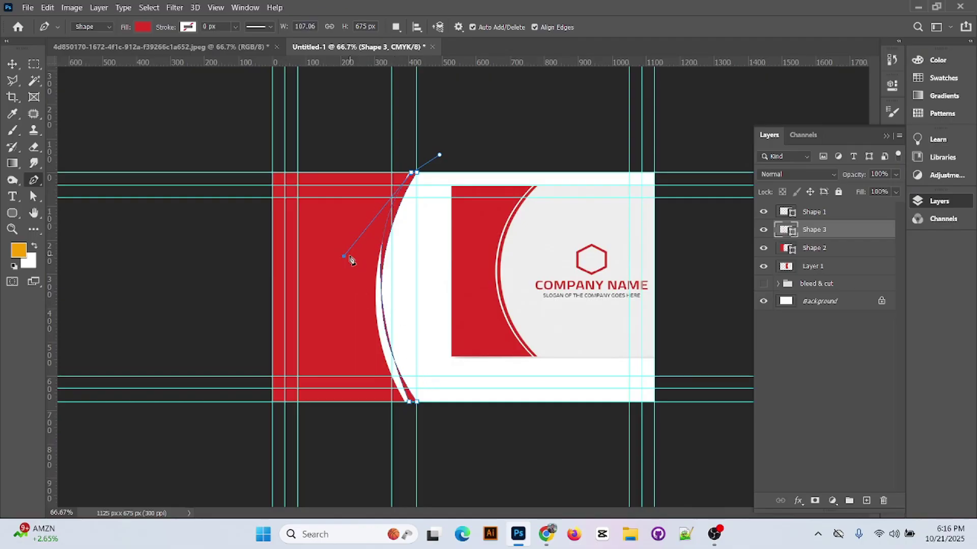
{"action": "left_click_drag", "start_coordinate": [344, 256], "coordinate": [297, 279]}
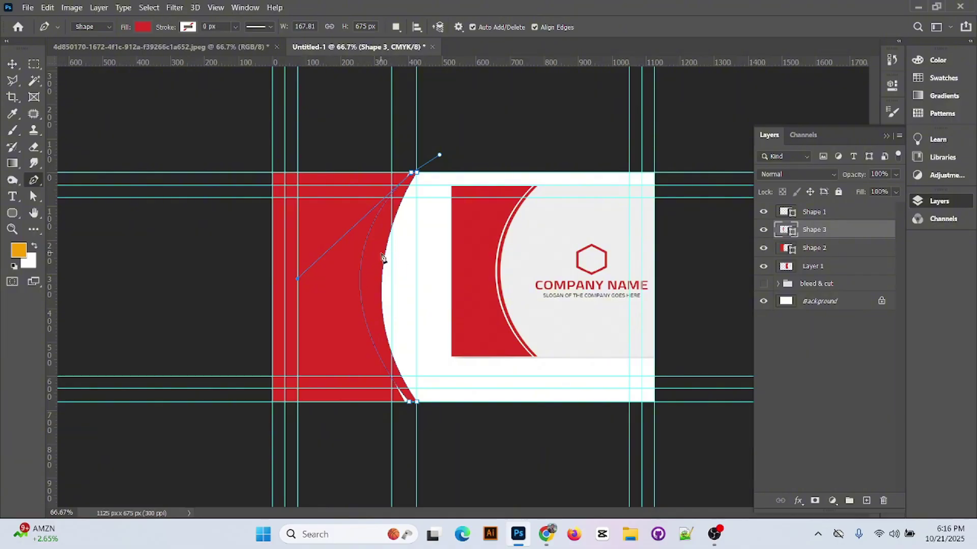
- Add a left curve anchor and adjust the top anchor, then delete the unwanted trial stripe layer
{"action": "left_click_drag", "start_coordinate": [298, 279], "coordinate": [315, 282]}
{"action": "key", "text": "ctrl+z"}
{"action": "key", "text": "ctrl+shift+z"}
{"action": "scroll", "coordinate": [414, 175], "scroll_direction": "up", "scroll_amount": 5}
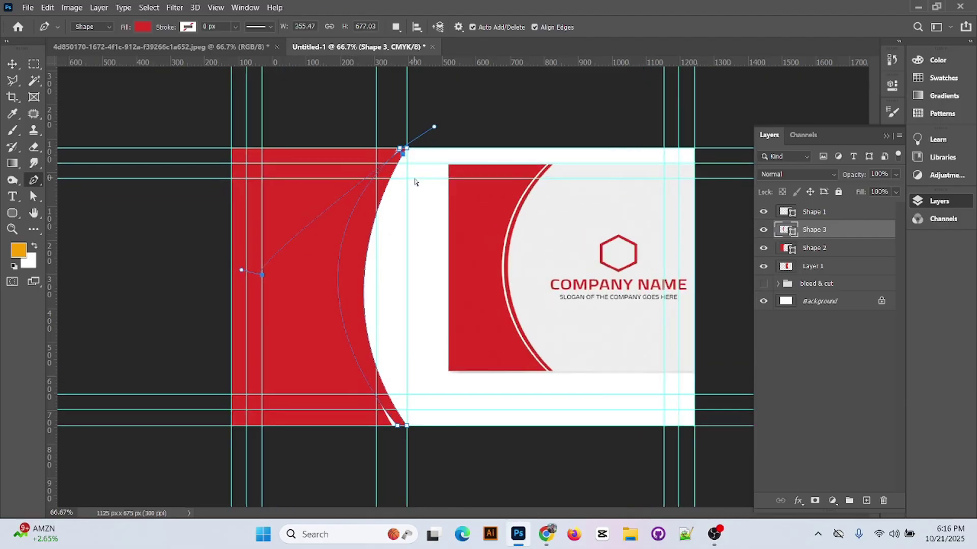
{"action": "left_click_drag", "start_coordinate": [414, 183], "coordinate": [453, 448]}
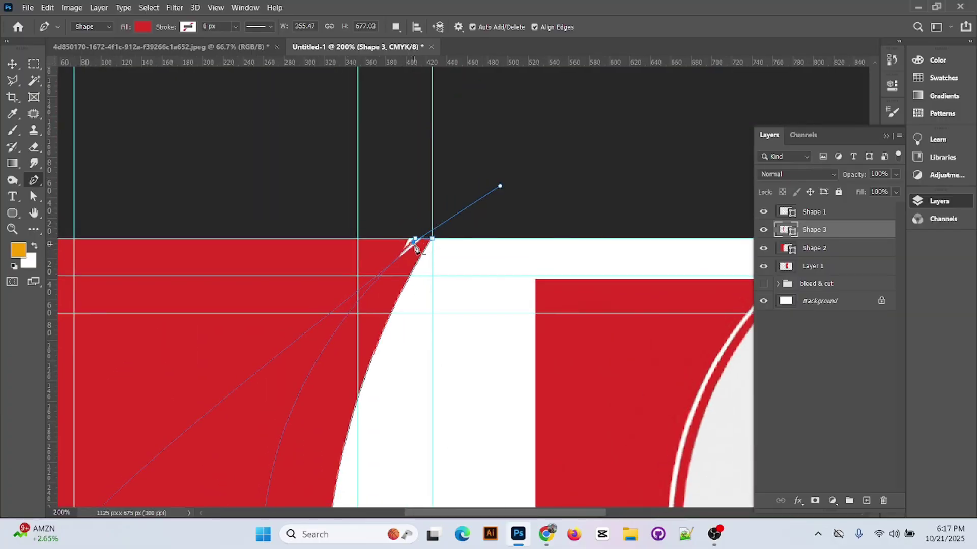
{"action": "left_click", "coordinate": [416, 243], "text": "alt"}
{"action": "scroll", "coordinate": [414, 279], "scroll_direction": "down", "scroll_amount": 3}
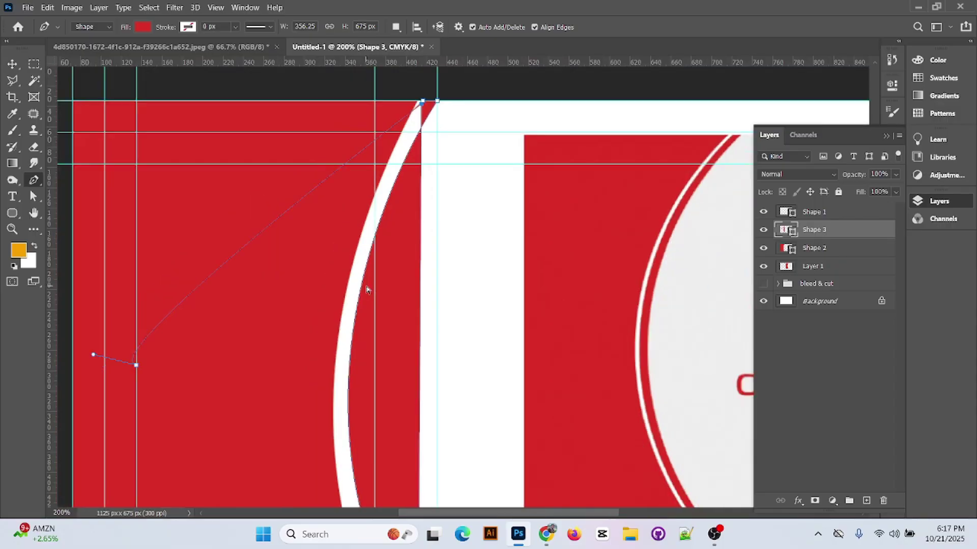
{"action": "scroll", "coordinate": [366, 289], "scroll_direction": "down", "scroll_amount": 1}
{"action": "key", "text": "Delete"}
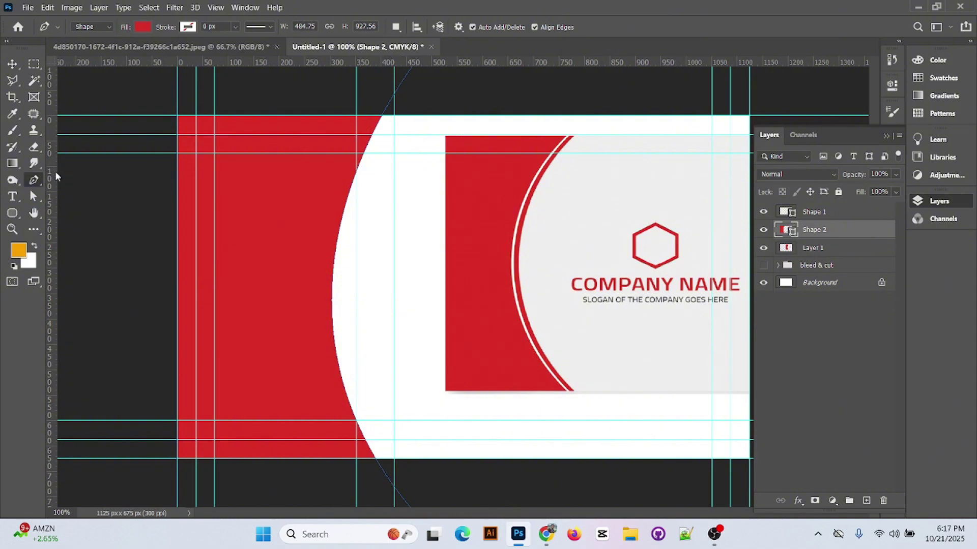
- Add a vertical guide at about 456.8 px and start a new shape with two top anchors and a curved bottom anchor
{"action": "left_click_drag", "start_coordinate": [53, 171], "coordinate": [416, 179]}
{"action": "left_click", "coordinate": [394, 116]}
{"action": "left_click", "coordinate": [416, 116]}
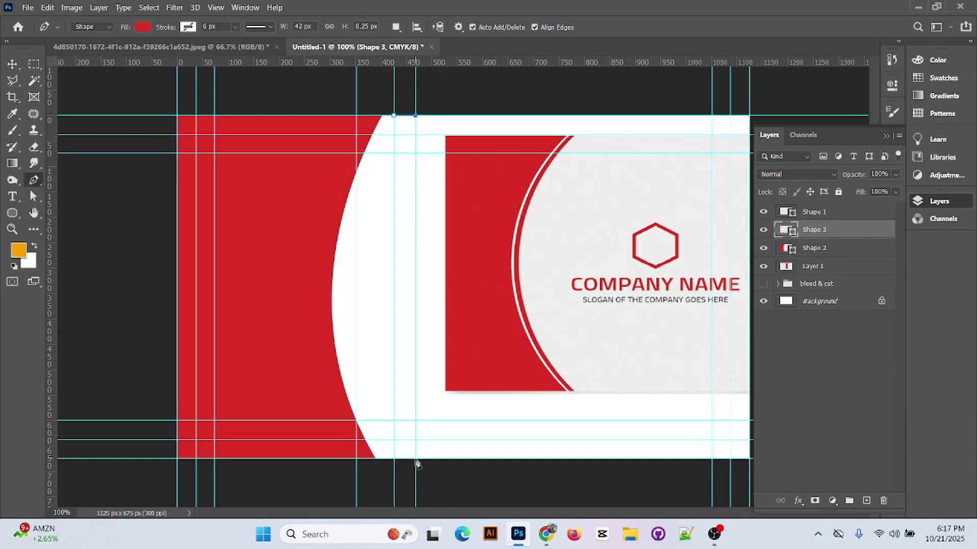
{"action": "left_click_drag", "start_coordinate": [415, 461], "coordinate": [500, 548]}
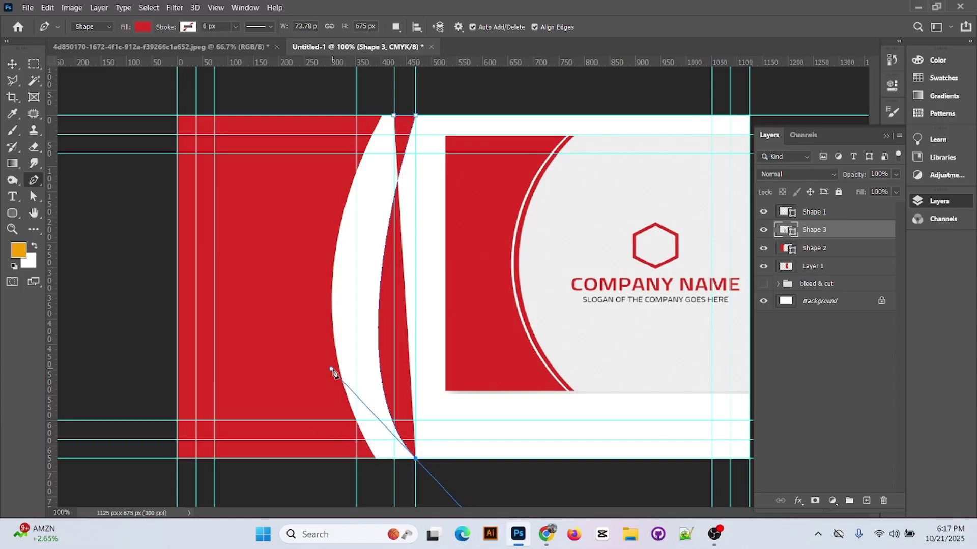
- Complete the thin red Shape 3 sliver with a bottom-left anchor and a curved left edge
{"action": "left_click_drag", "start_coordinate": [333, 374], "coordinate": [295, 296]}
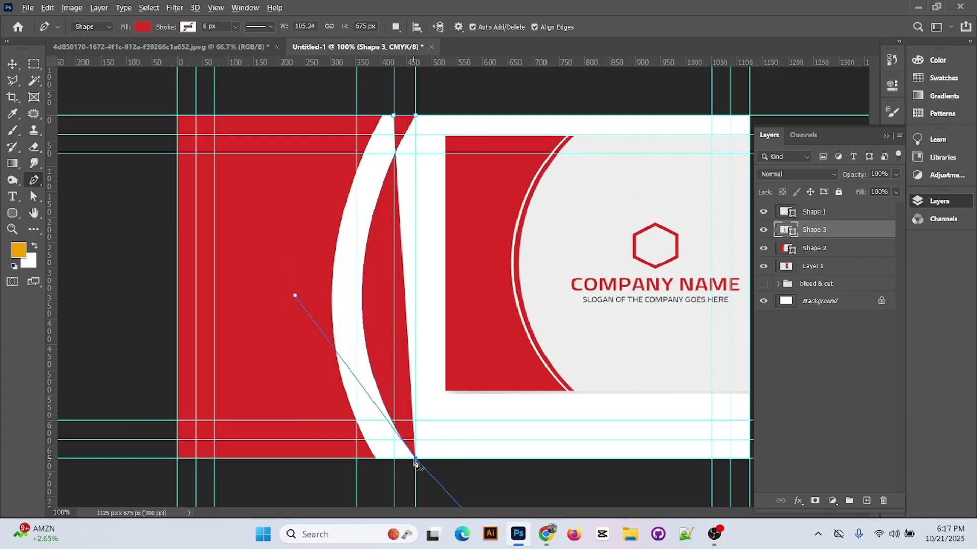
{"action": "left_click", "coordinate": [416, 461]}
{"action": "left_click", "coordinate": [393, 460]}
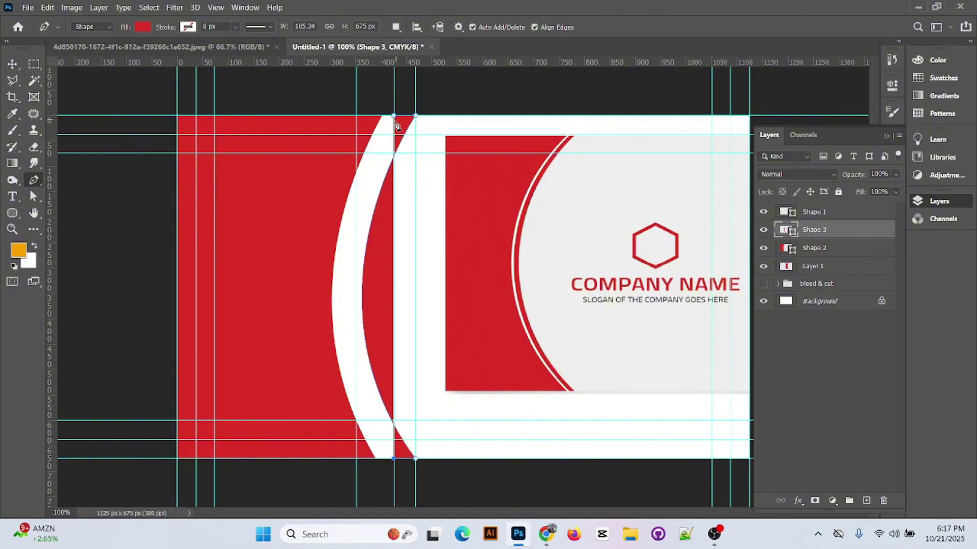
{"action": "left_click_drag", "start_coordinate": [393, 116], "coordinate": [479, 84]}
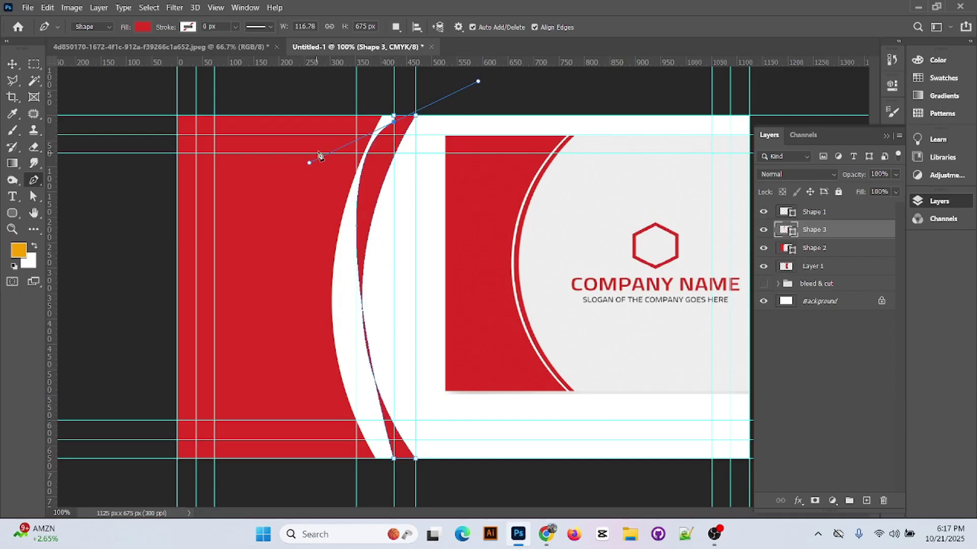
{"action": "left_click_drag", "start_coordinate": [308, 164], "coordinate": [309, 279]}
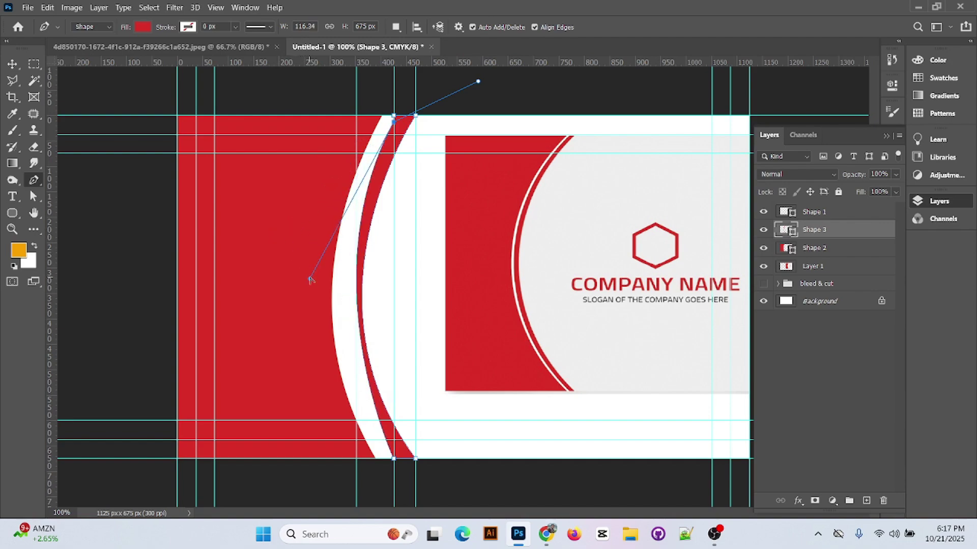
{"action": "left_click", "coordinate": [416, 459], "text": "ctrl"}
- Reshape the sliver's bottom curve and rebuild its top-left anchor as a curved point
{"action": "right_click", "coordinate": [37, 186]}
{"action": "left_click", "coordinate": [98, 243]}
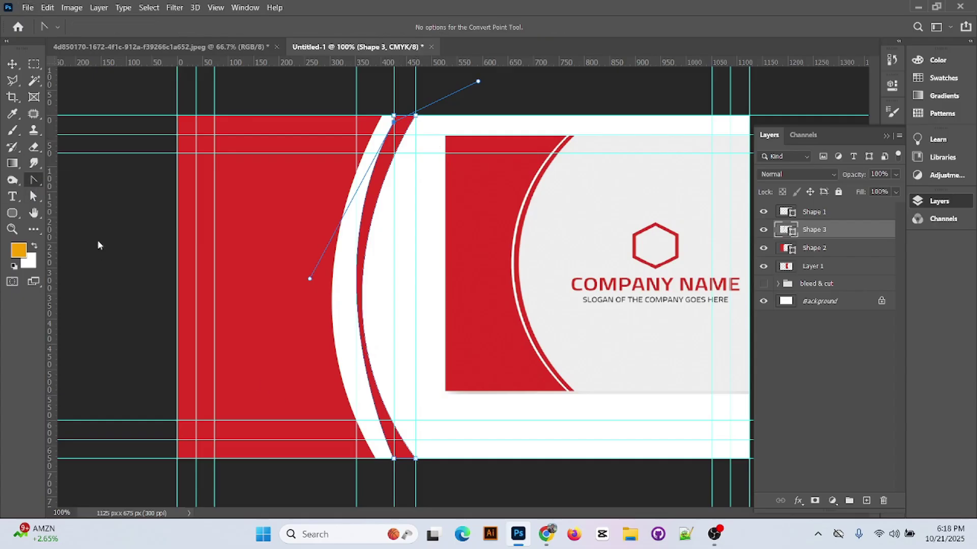
{"action": "left_click", "coordinate": [416, 459]}
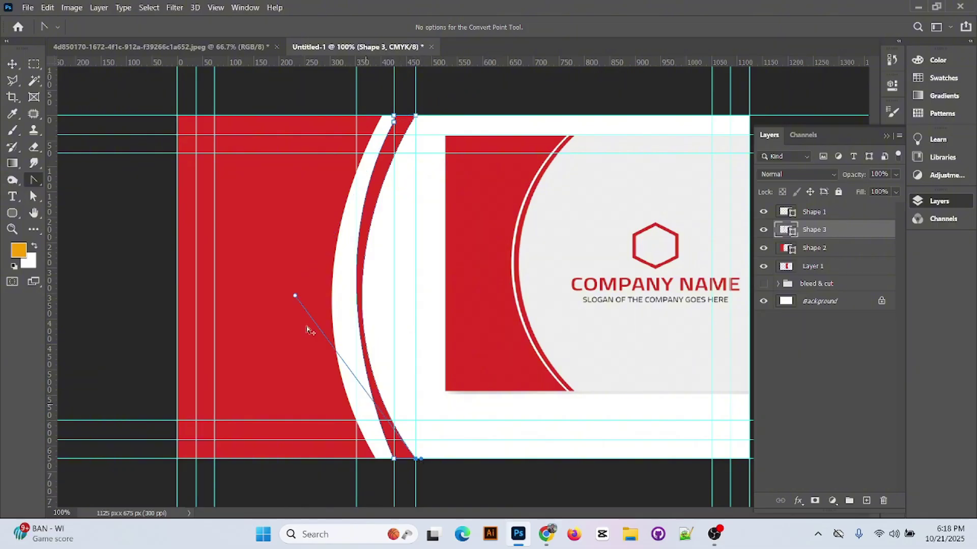
{"action": "left_click_drag", "start_coordinate": [295, 297], "coordinate": [315, 280]}
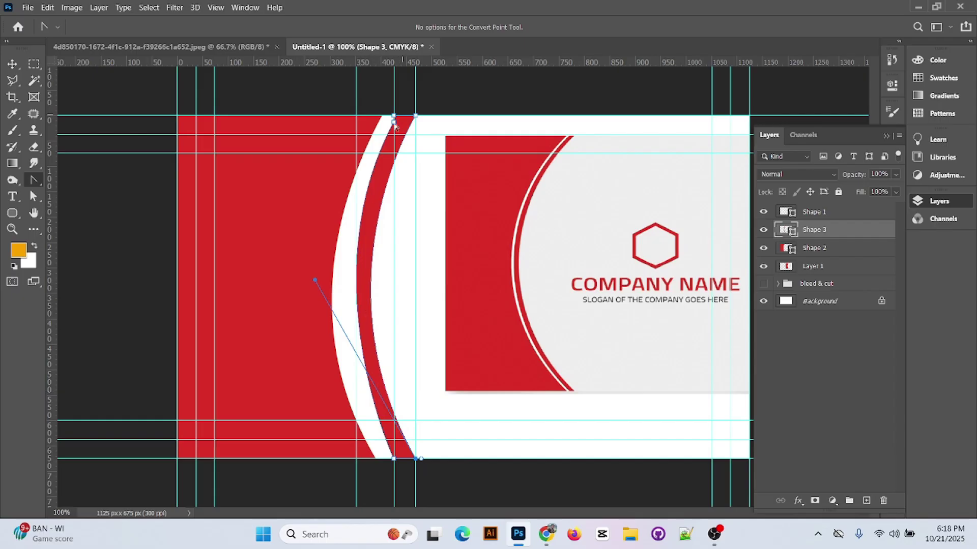
{"action": "right_click", "coordinate": [36, 185]}
{"action": "left_click", "coordinate": [84, 180]}
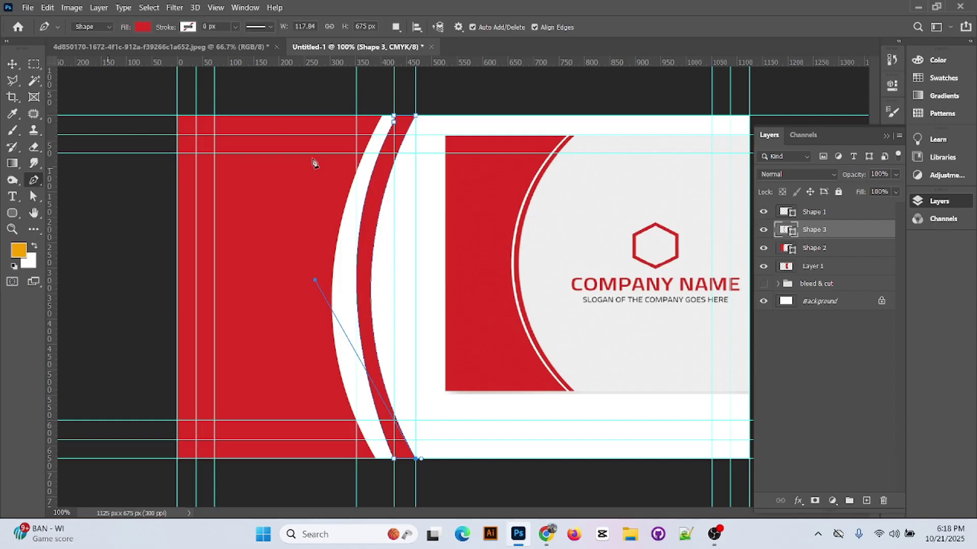
{"action": "left_click", "coordinate": [395, 118]}
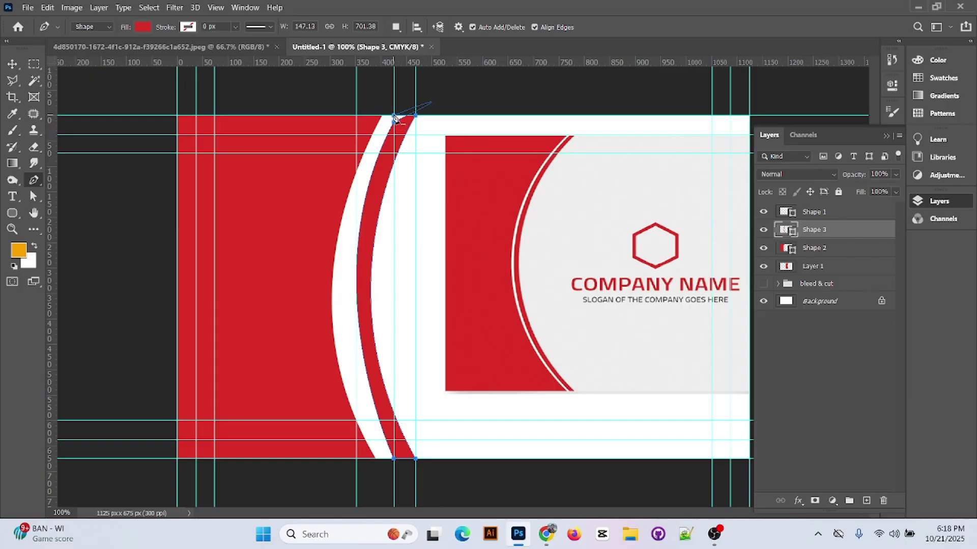
{"action": "left_click_drag", "start_coordinate": [395, 118], "coordinate": [401, 120]}
{"action": "left_click", "coordinate": [394, 122]}
{"action": "left_click_drag", "start_coordinate": [395, 122], "coordinate": [439, 100]}
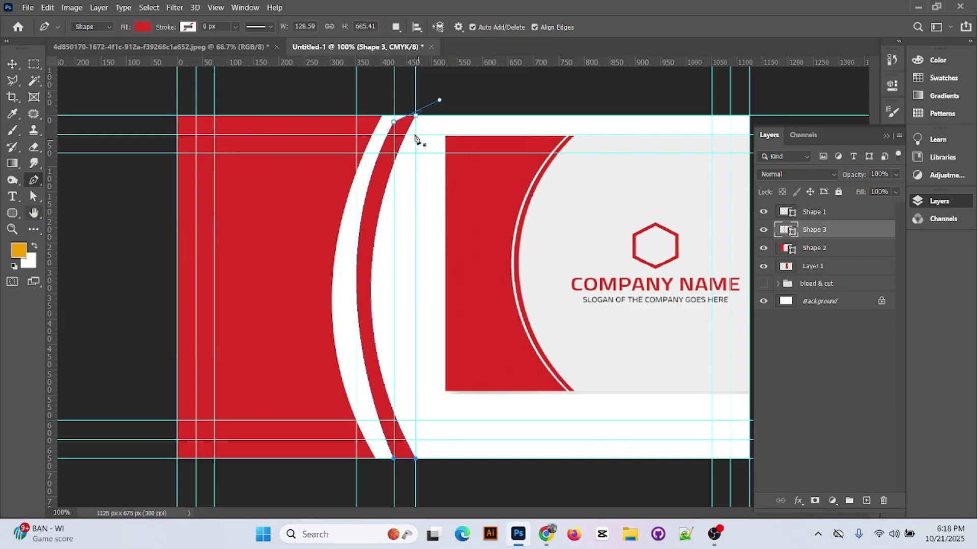
- Test adjustments to the top anchor's handle and the sliver's lower curve, undoing the handle change
{"action": "right_click", "coordinate": [40, 181]}
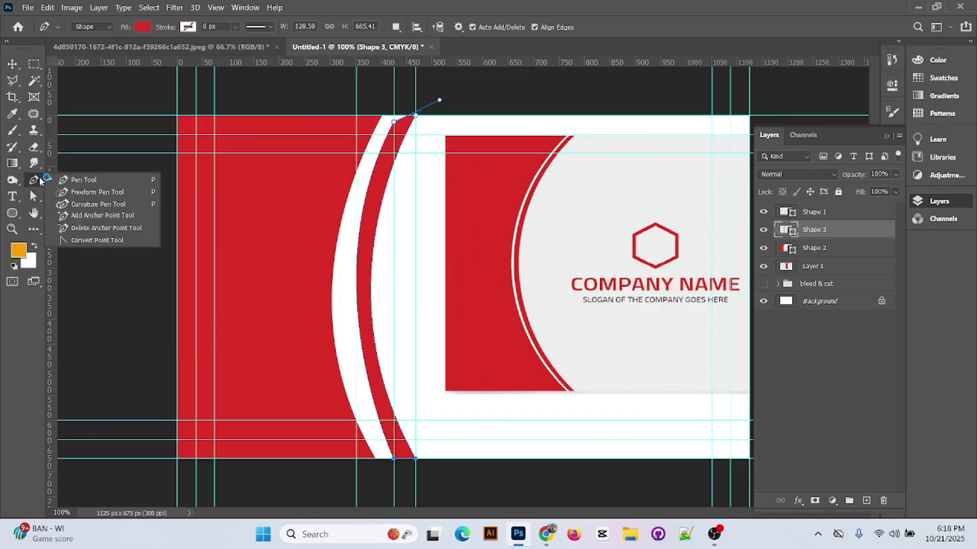
{"action": "left_click", "coordinate": [97, 240]}
{"action": "mouse_move", "coordinate": [439, 101]}
{"action": "left_mouse_down"}
{"action": "mouse_move", "coordinate": [310, 279]}
{"action": "mouse_move", "coordinate": [445, 108]}
{"action": "mouse_move", "coordinate": [404, 119]}
{"action": "mouse_move", "coordinate": [433, 111]}
{"action": "left_mouse_up"}
{"action": "key", "text": "ctrl+z"}
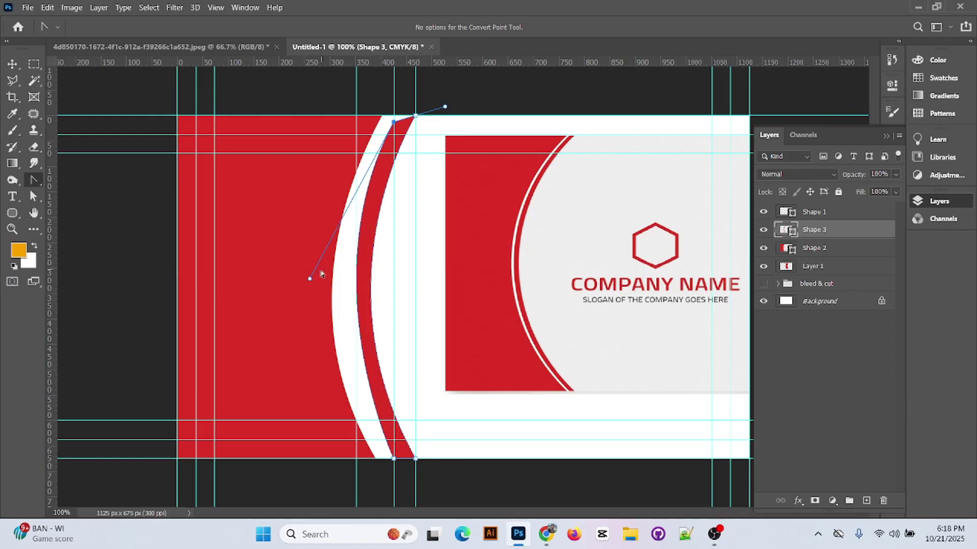
{"action": "left_click_drag", "start_coordinate": [310, 279], "coordinate": [309, 300]}
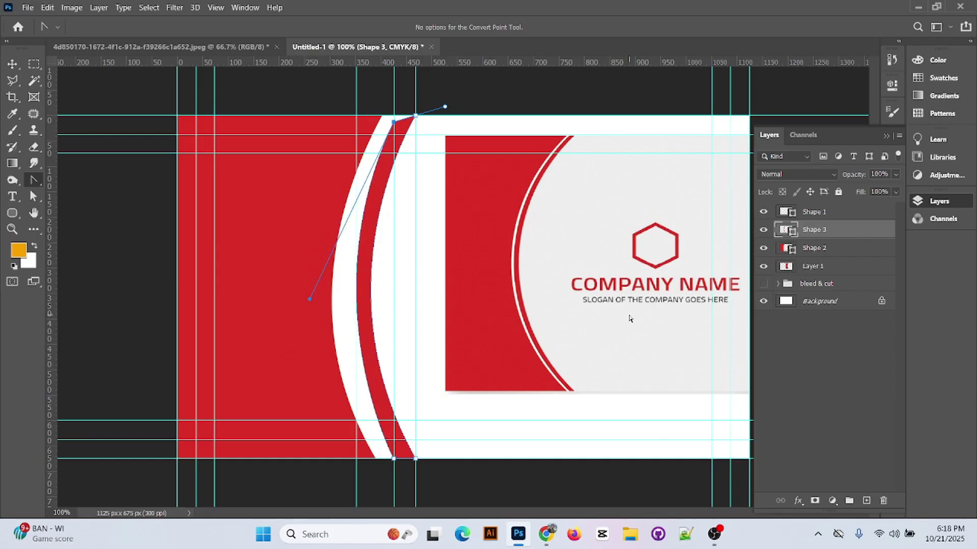
- Reposition the sliver's top anchor and fine-tune its lower curve handle
{"action": "left_click", "coordinate": [34, 196]}
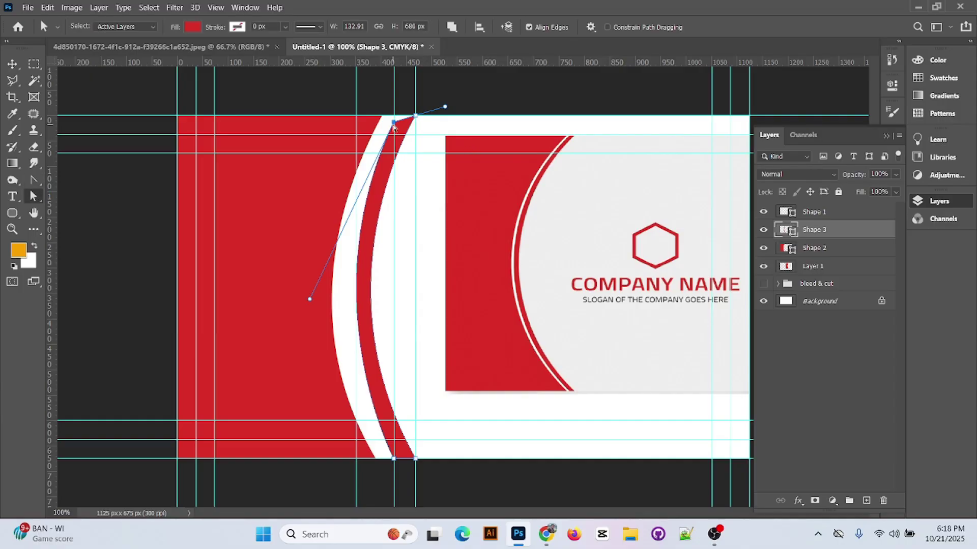
{"action": "left_click_drag", "start_coordinate": [394, 122], "coordinate": [449, 115]}
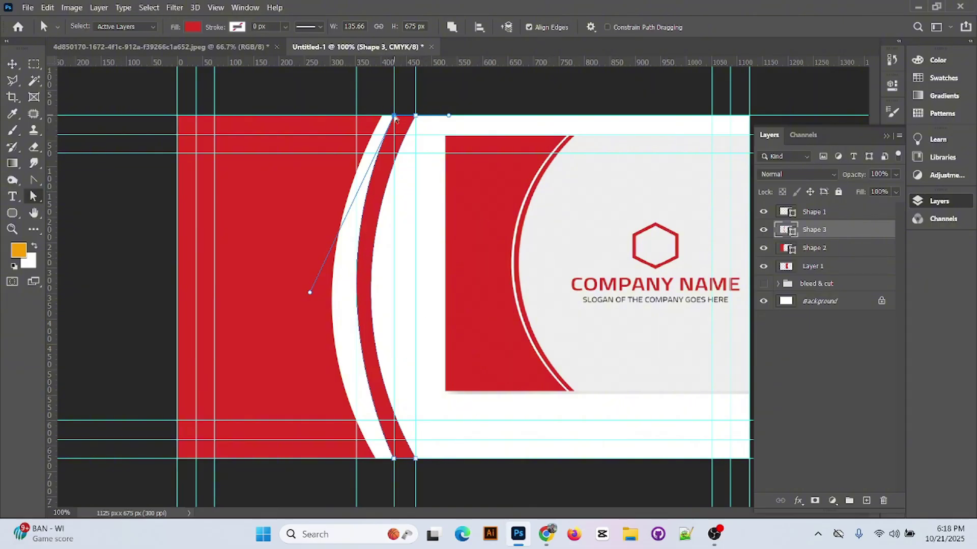
{"action": "left_click_drag", "start_coordinate": [394, 118], "coordinate": [400, 119]}
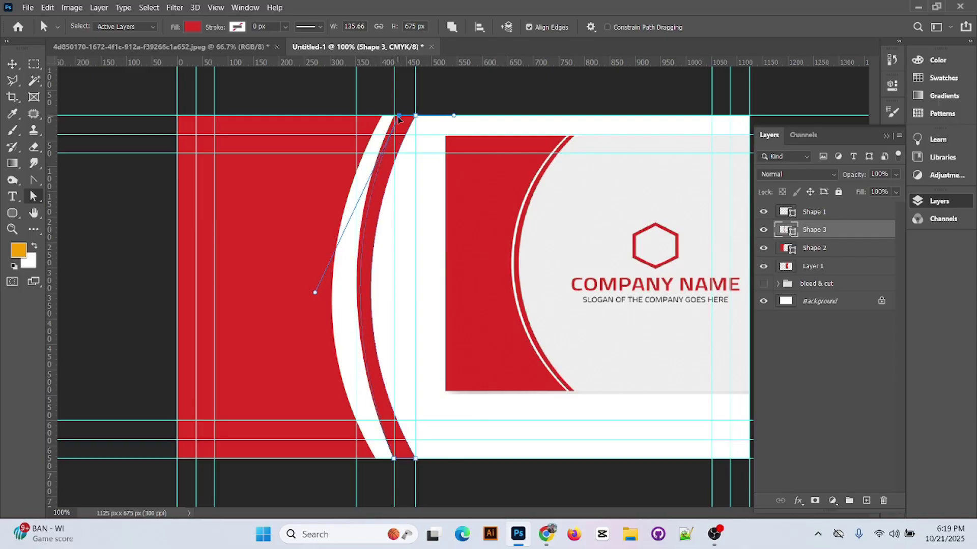
{"action": "key", "text": "ctrl+z"}
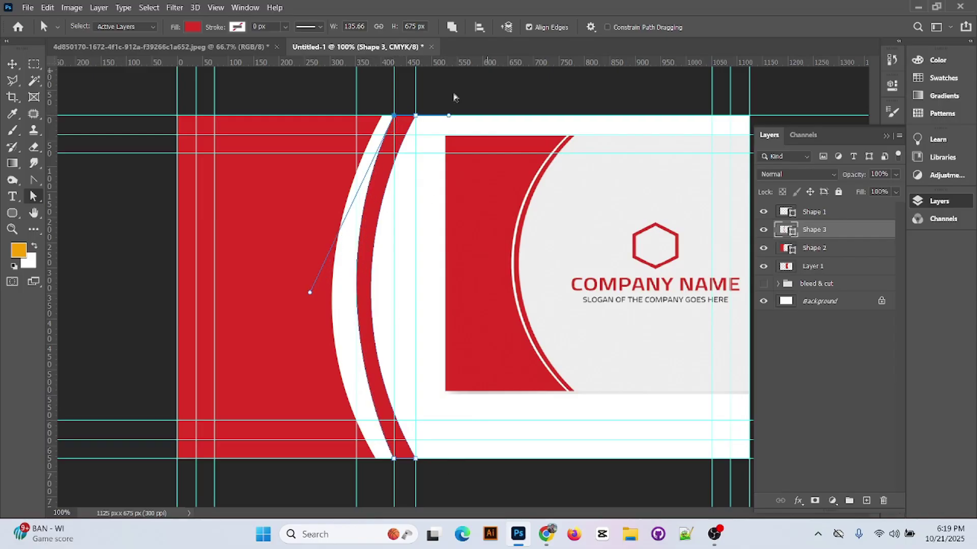
{"action": "left_click", "coordinate": [32, 182]}
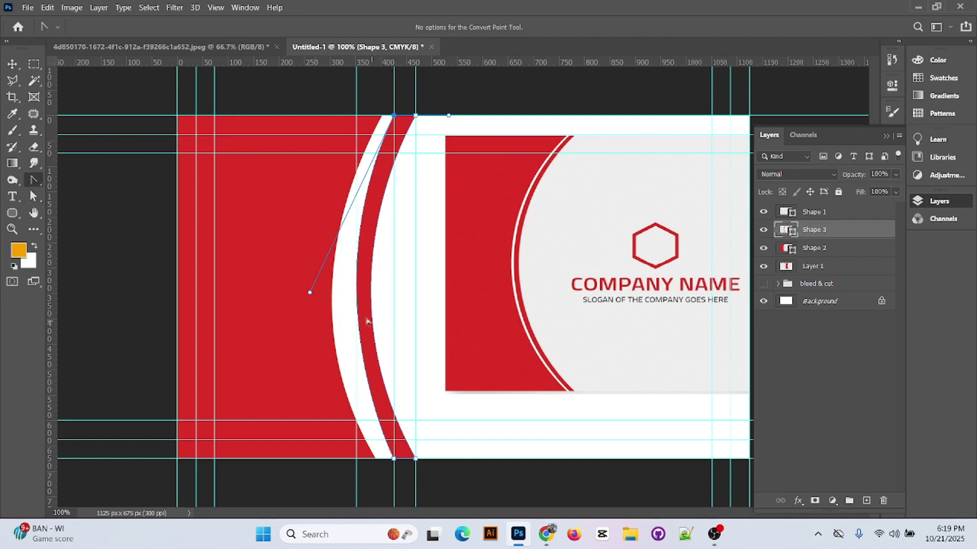
{"action": "left_click_drag", "start_coordinate": [310, 293], "coordinate": [302, 299]}
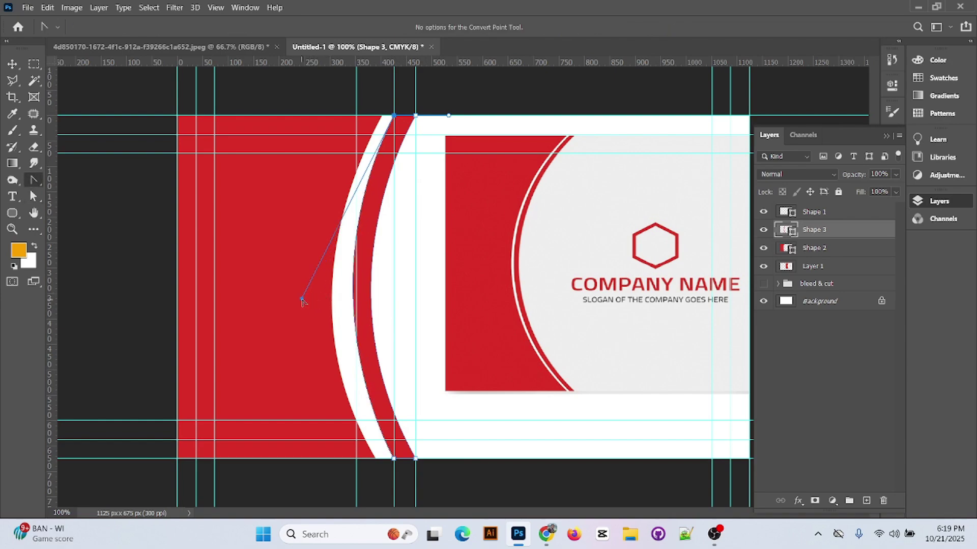
- Move Shape 3 left, then stretch it to about 114.81% width so it snaps to the guide
{"action": "key", "text": "v"}
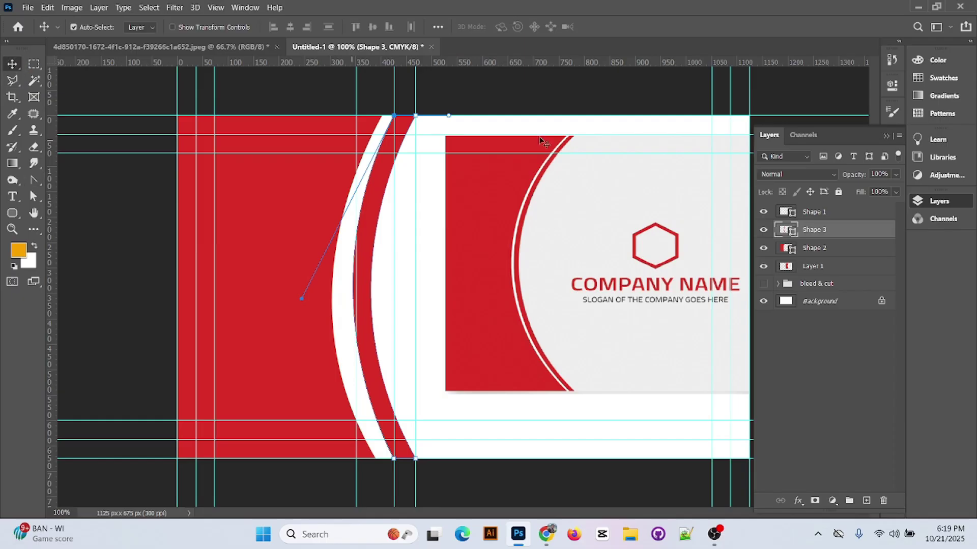
{"action": "left_click", "coordinate": [517, 100]}
{"action": "mouse_move", "coordinate": [362, 301]}
{"action": "left_mouse_down"}
{"action": "mouse_move", "coordinate": [371, 311]}
{"action": "mouse_move", "coordinate": [338, 305]}
{"action": "mouse_move", "coordinate": [360, 308]}
{"action": "mouse_move", "coordinate": [352, 312]}
{"action": "mouse_move", "coordinate": [335, 290]}
{"action": "mouse_move", "coordinate": [372, 297]}
{"action": "mouse_move", "coordinate": [359, 292]}
{"action": "left_mouse_up"}
{"action": "key", "text": "ctrl+t"}
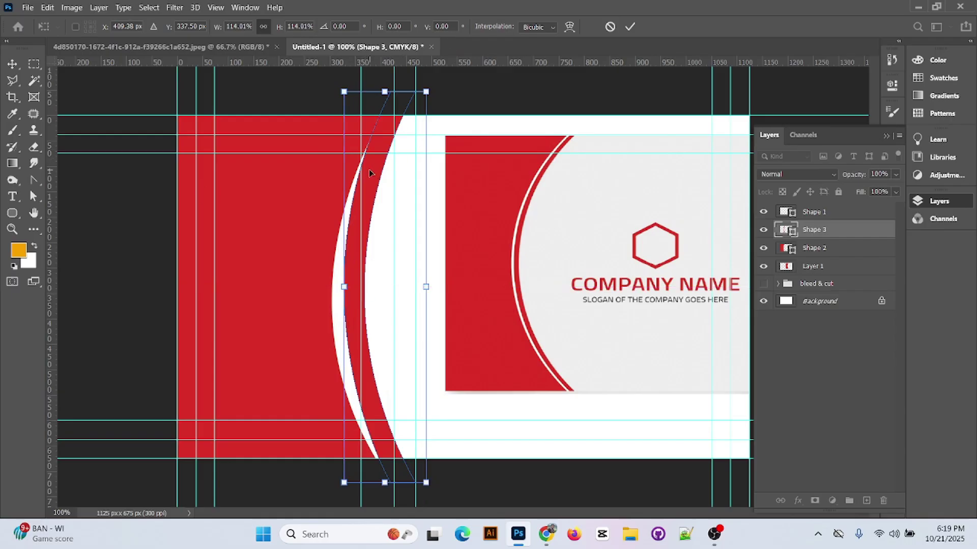
{"action": "left_click_drag", "start_coordinate": [368, 169], "coordinate": [377, 169]}
{"action": "left_click", "coordinate": [630, 27]}
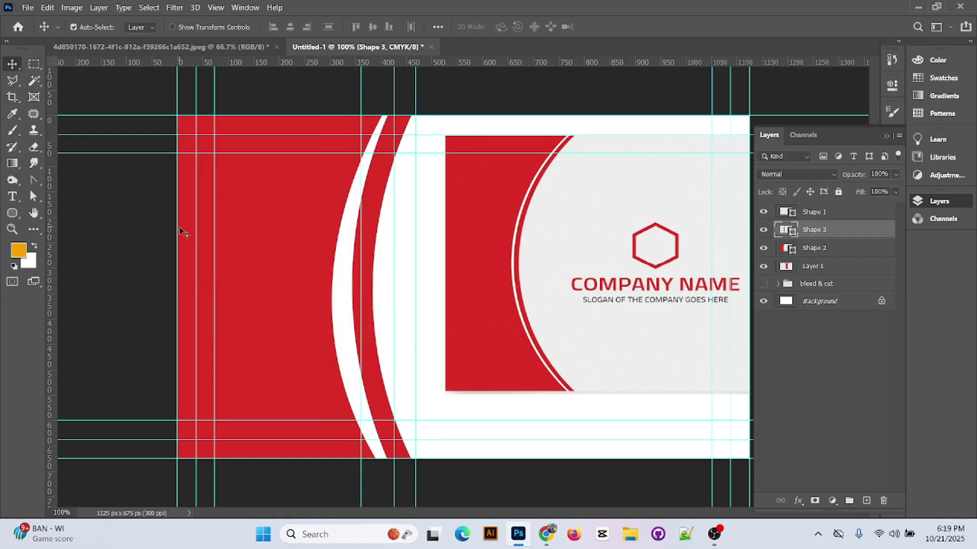
{"action": "left_click", "coordinate": [33, 180]}
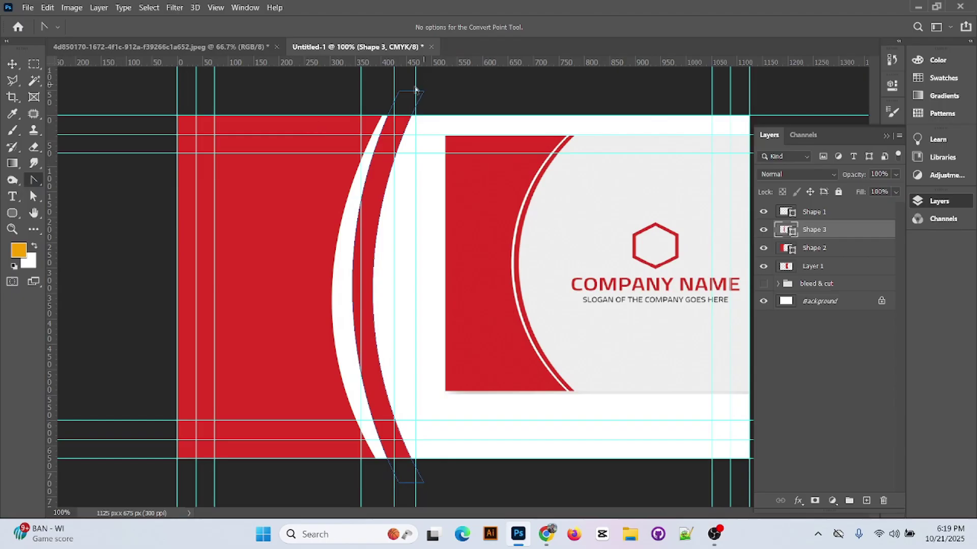
- Nudge Shape 3's curved band 19 px to the left
{"action": "left_click", "coordinate": [400, 93]}
{"action": "key", "text": "ctrl+z"}
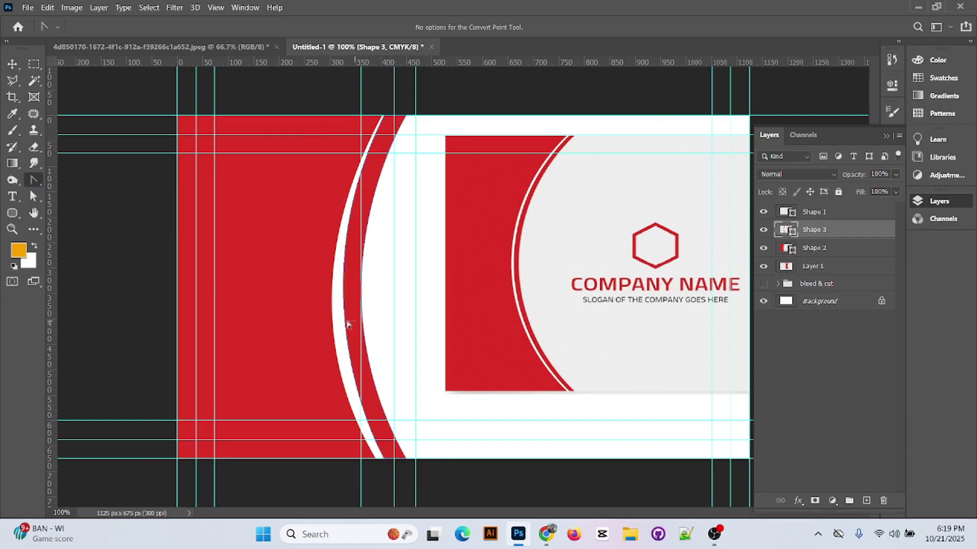
{"action": "left_click", "coordinate": [347, 325]}
{"action": "key", "text": "v"}
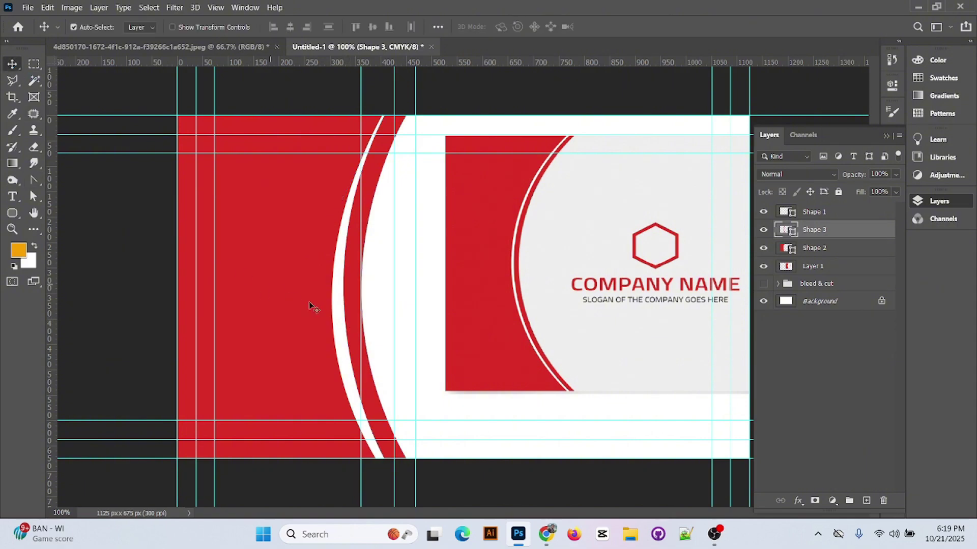
{"action": "left_click_drag", "start_coordinate": [349, 318], "coordinate": [335, 318]}
- Refine the arc's bottom handle and move the top anchor to reshape the curve
{"action": "key", "text": "p"}
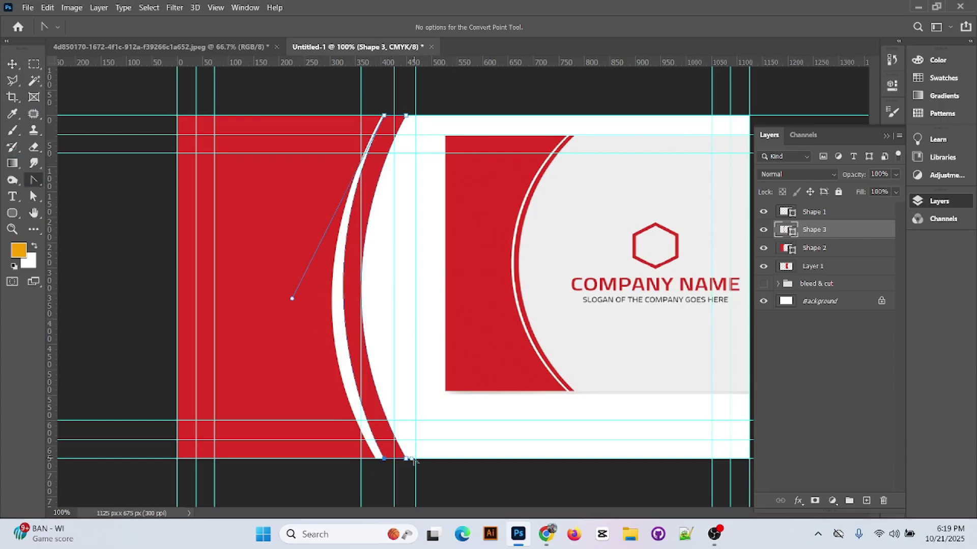
{"action": "left_click", "coordinate": [407, 458]}
{"action": "left_click_drag", "start_coordinate": [305, 280], "coordinate": [291, 303]}
{"action": "left_click", "coordinate": [383, 116]}
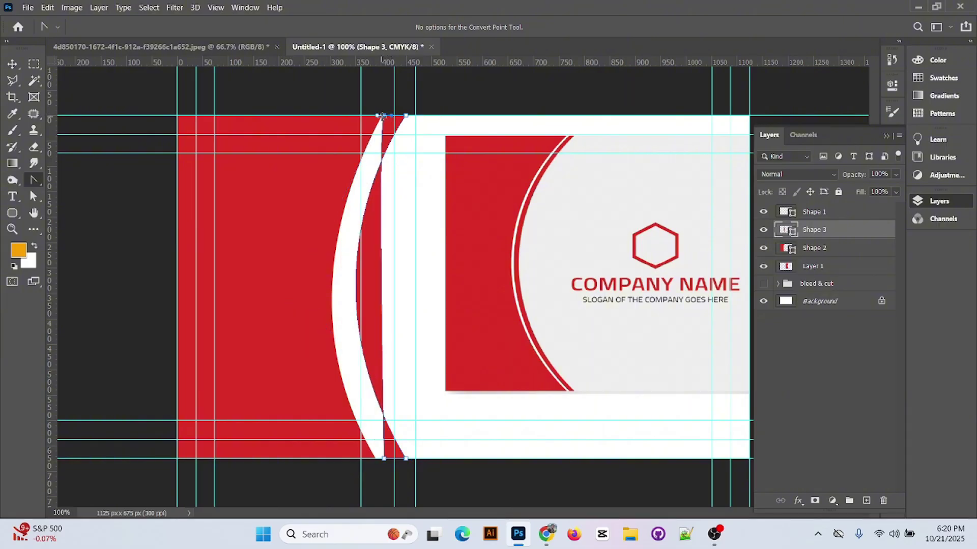
{"action": "key", "text": "ctrl+z"}
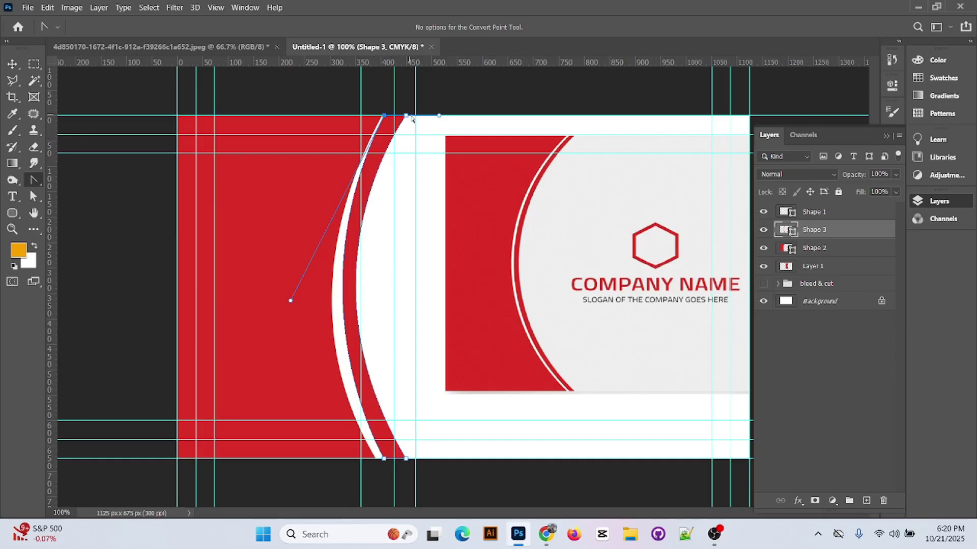
{"action": "left_click", "coordinate": [33, 197]}
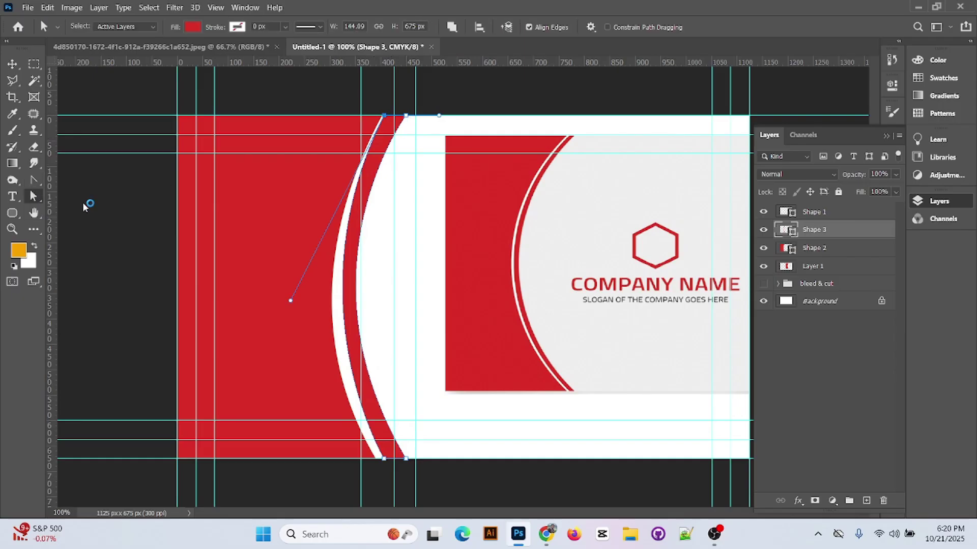
{"action": "left_click_drag", "start_coordinate": [407, 119], "coordinate": [390, 119]}
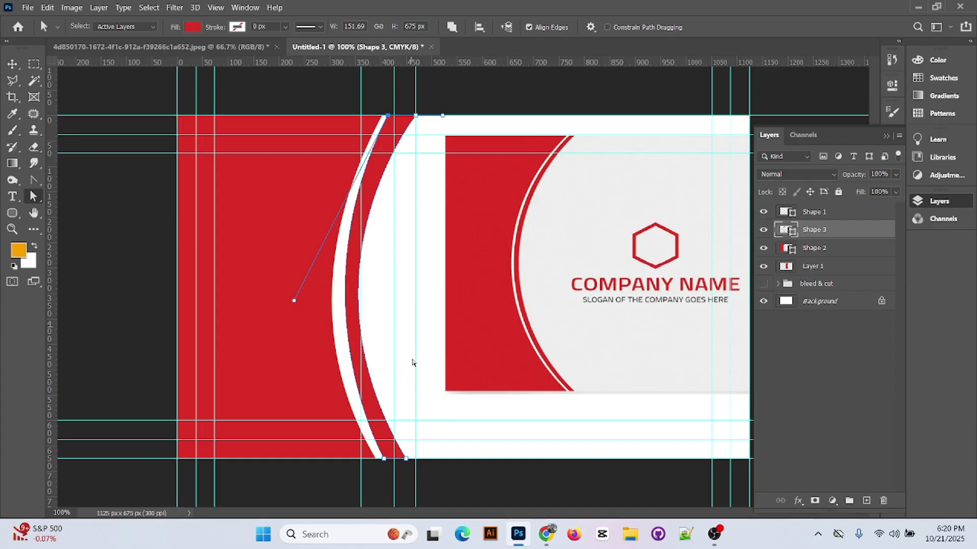
- Tweak the arc's direction handle and nudge the bottom-left anchor slightly left
{"action": "key", "text": "ctrl+alt"}
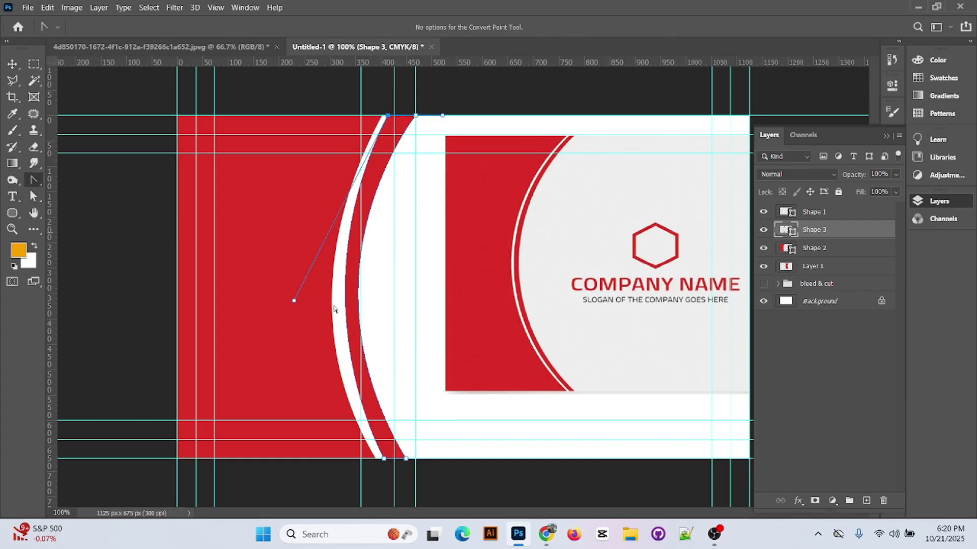
{"action": "mouse_move", "coordinate": [295, 301]}
{"action": "left_mouse_down"}
{"action": "mouse_move", "coordinate": [286, 295]}
{"action": "mouse_move", "coordinate": [294, 298]}
{"action": "left_mouse_up"}
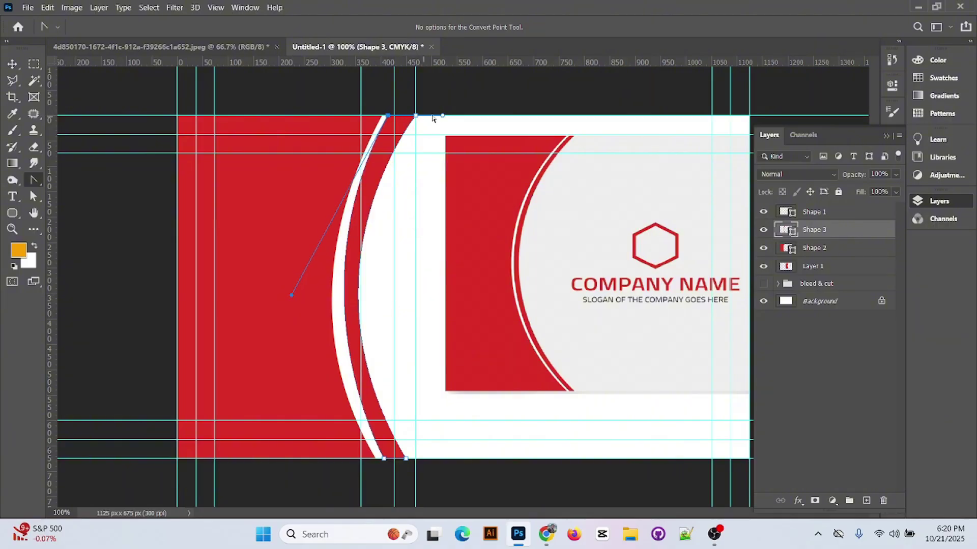
{"action": "left_click_drag", "start_coordinate": [389, 118], "coordinate": [399, 133]}
{"action": "key", "text": "ctrl+z"}
{"action": "left_click", "coordinate": [33, 196]}
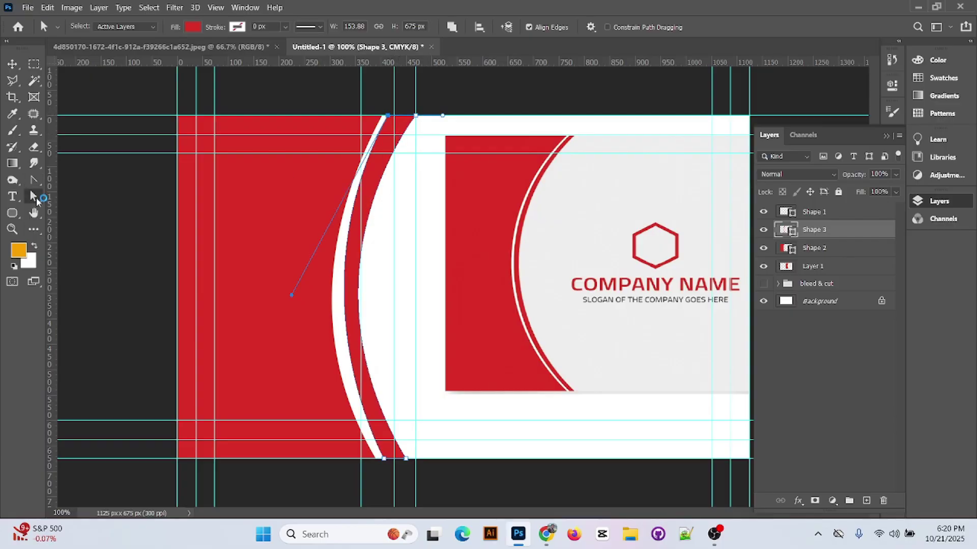
{"action": "left_click_drag", "start_coordinate": [389, 118], "coordinate": [394, 116]}
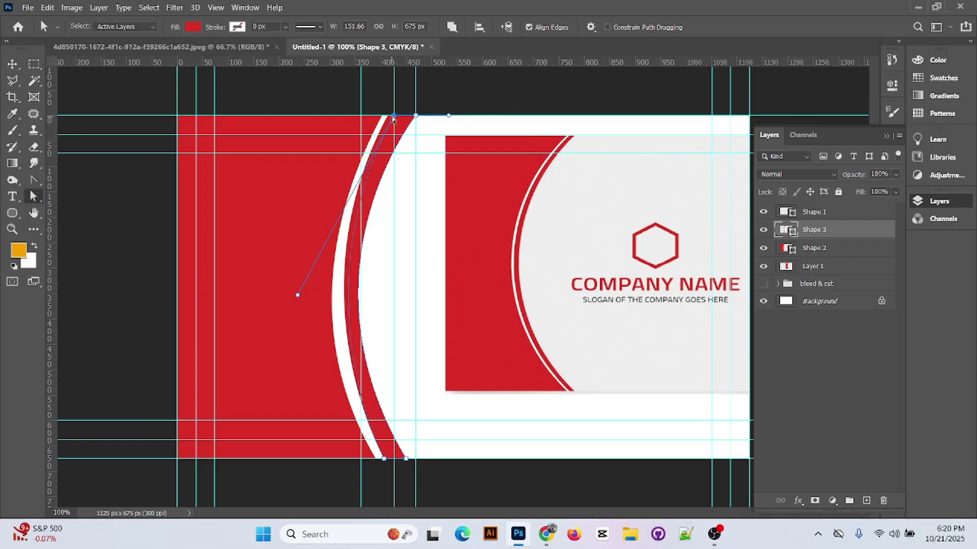
{"action": "key", "text": "ctrl+z"}
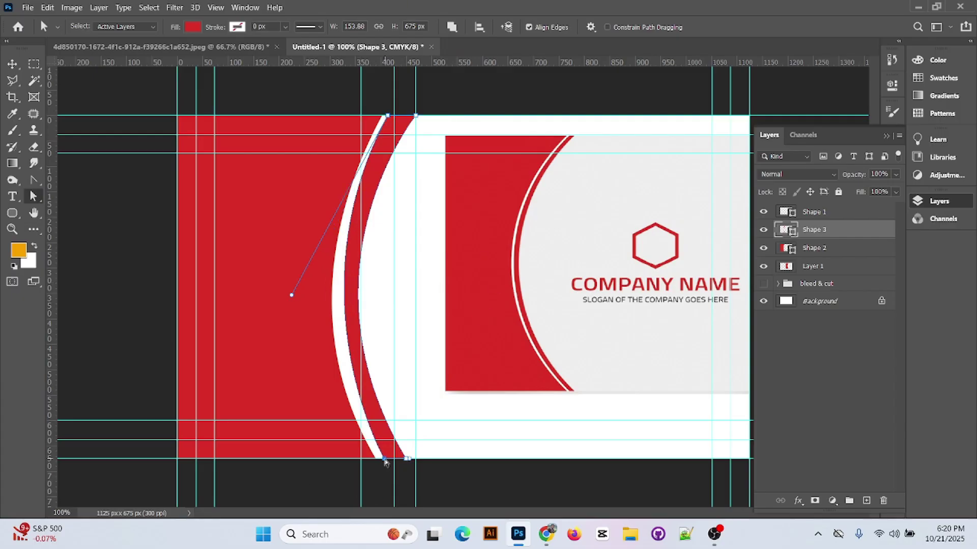
{"action": "left_click_drag", "start_coordinate": [385, 461], "coordinate": [385, 460]}
- Re-curve the right edge with a new handle pulled from the bottom-right anchor
{"action": "left_click", "coordinate": [35, 181]}
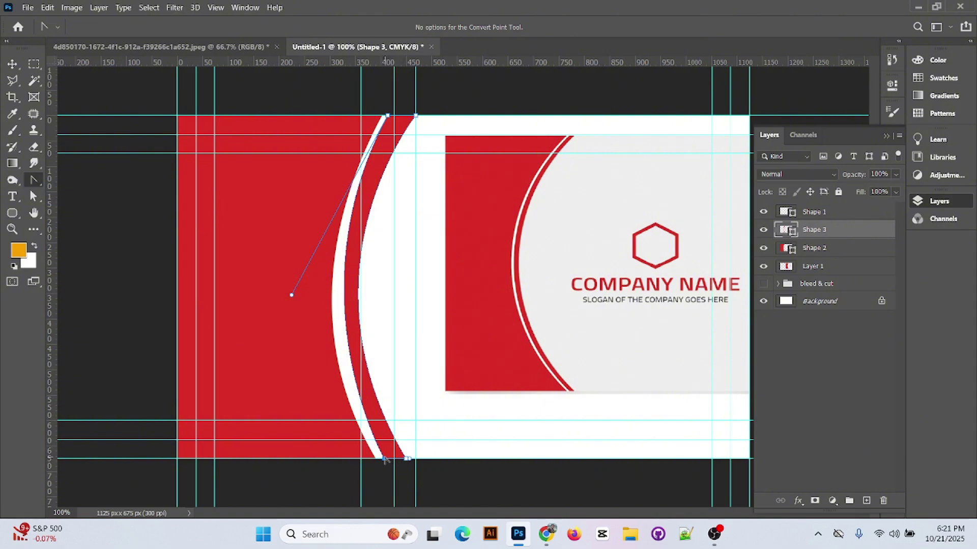
{"action": "left_click", "coordinate": [406, 459]}
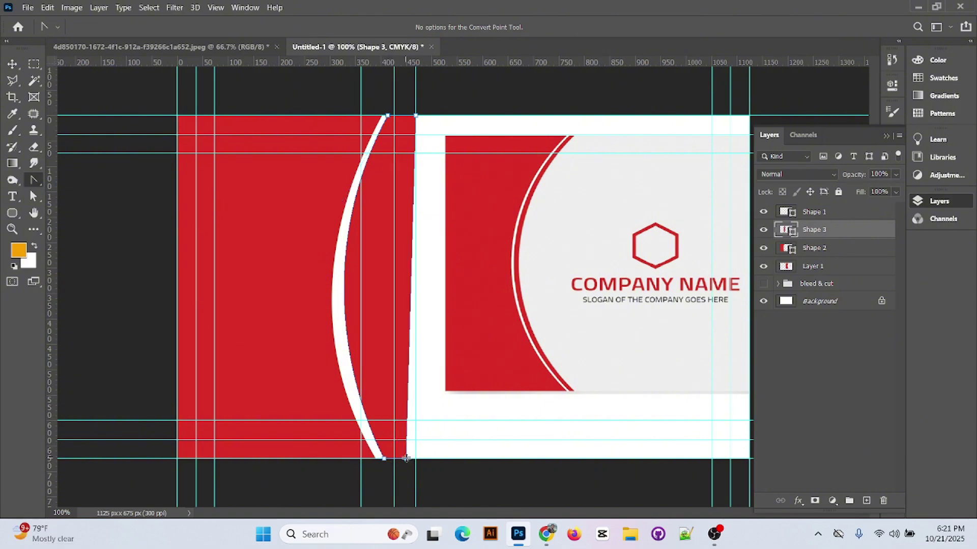
{"action": "left_click_drag", "start_coordinate": [407, 459], "coordinate": [312, 278]}
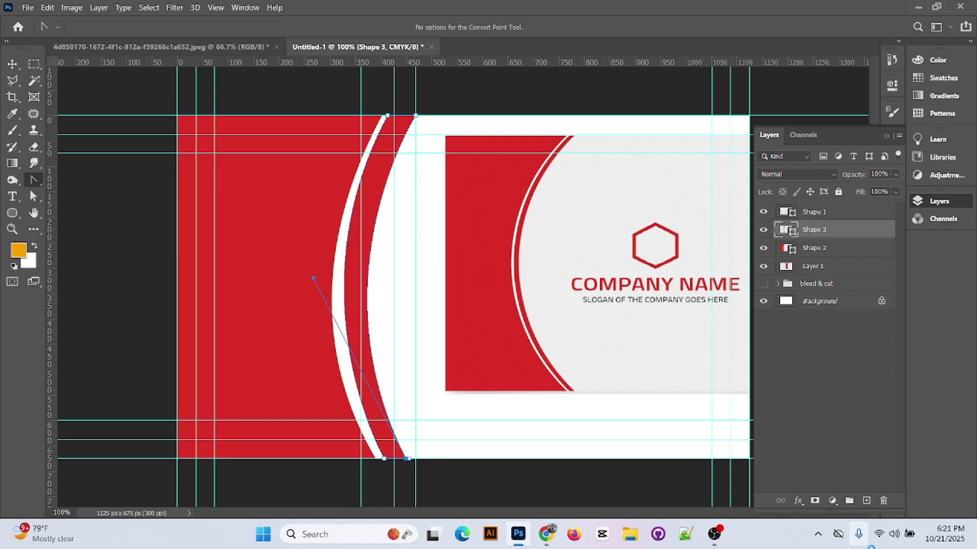
{"action": "left_click", "coordinate": [714, 534]}
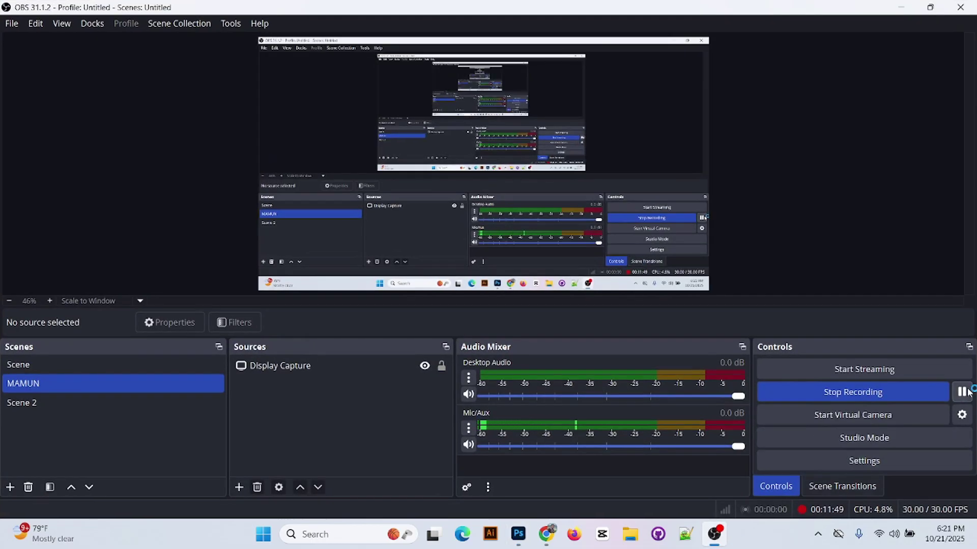
{"action": "left_click", "coordinate": [712, 534]}
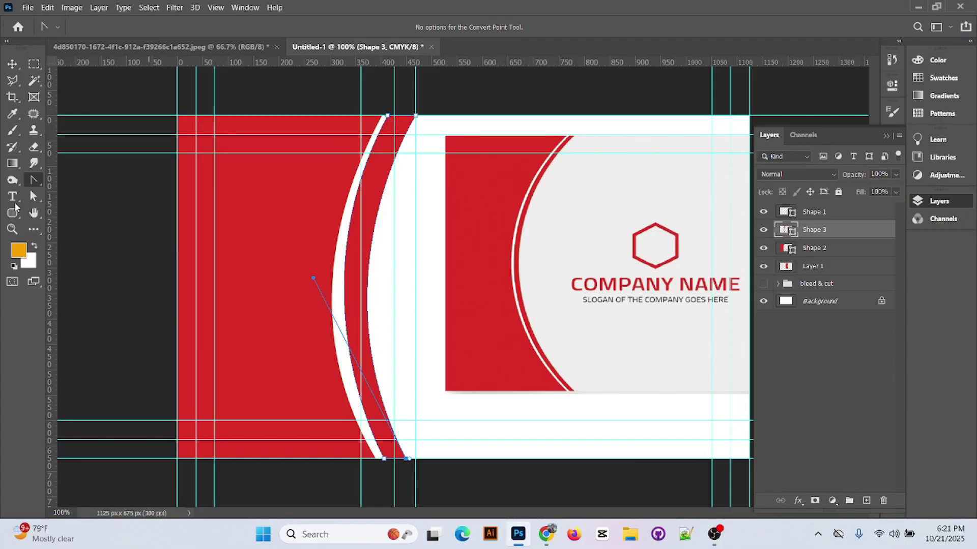
- Shift the arc's top anchor slightly right and pull its handle left to refine the curve
{"action": "left_click", "coordinate": [33, 196]}
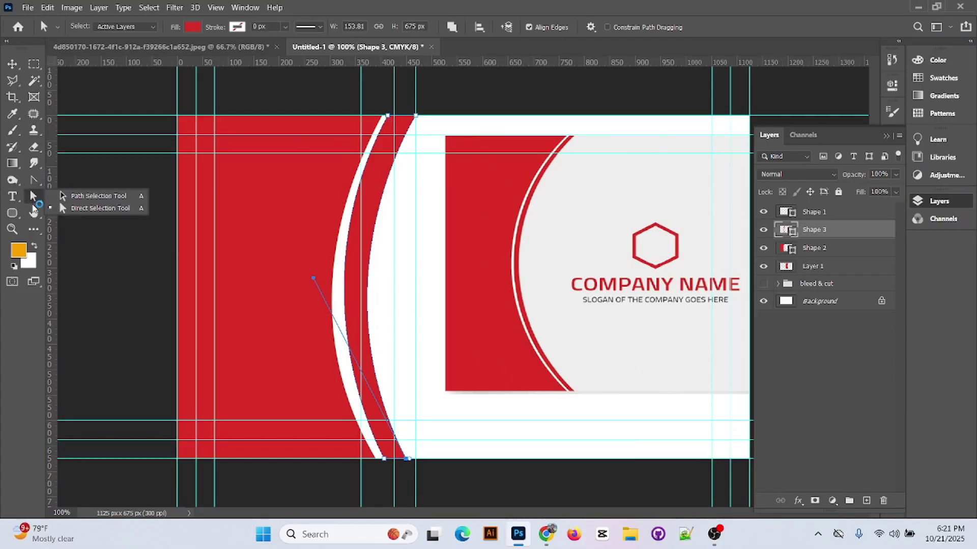
{"action": "left_click", "coordinate": [388, 117]}
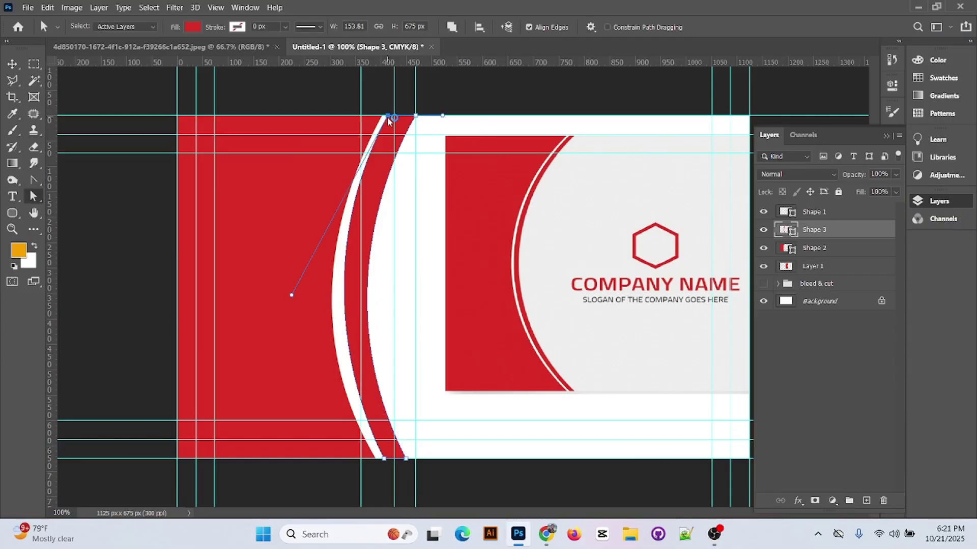
{"action": "left_click_drag", "start_coordinate": [387, 118], "coordinate": [389, 119]}
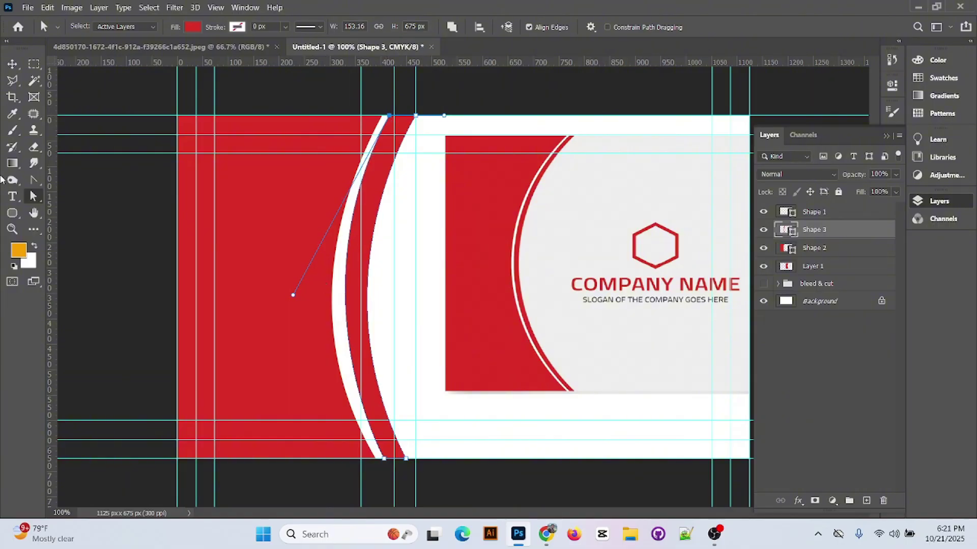
{"action": "left_click", "coordinate": [34, 180]}
{"action": "left_click_drag", "start_coordinate": [294, 299], "coordinate": [290, 299]}
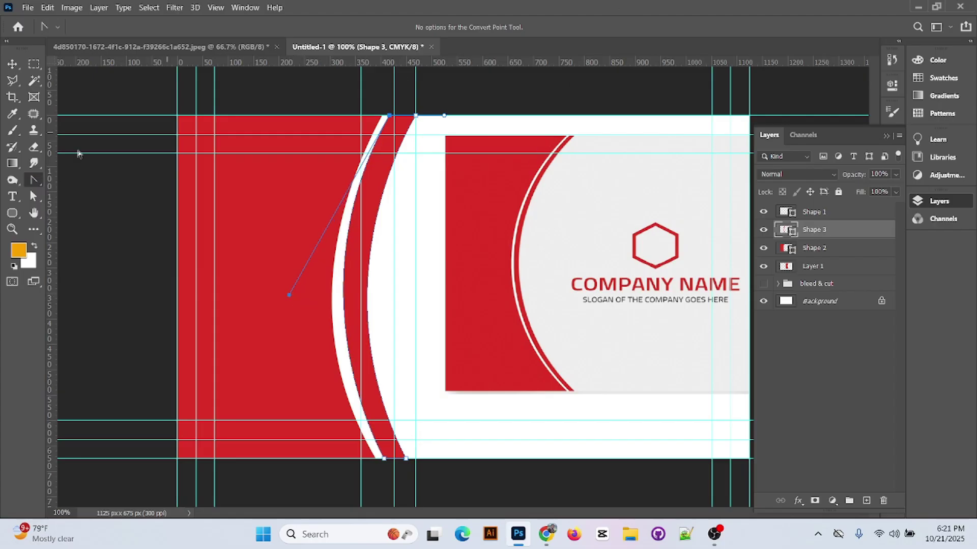
- Select the Shape 3 layer and widen the arc horizontally with Free Transform
{"action": "left_click", "coordinate": [13, 64]}
{"action": "left_click", "coordinate": [798, 418]}
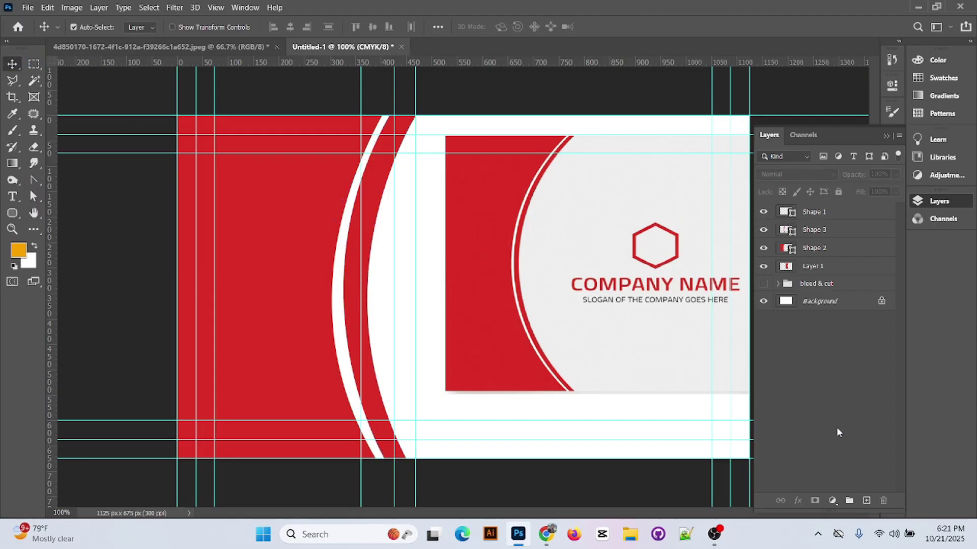
{"action": "left_click", "coordinate": [376, 221], "text": "ctrl"}
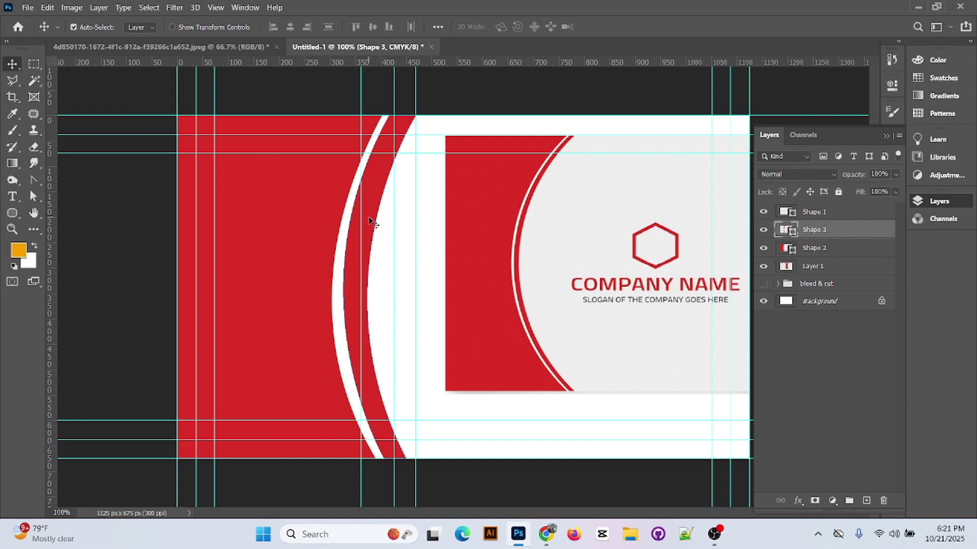
{"action": "left_click", "coordinate": [369, 218]}
{"action": "key", "text": "Return"}
{"action": "key", "text": "ctrl+t"}
{"action": "mouse_move", "coordinate": [420, 286]}
{"action": "left_mouse_down"}
{"action": "mouse_move", "coordinate": [400, 286]}
{"action": "mouse_move", "coordinate": [464, 303]}
{"action": "mouse_move", "coordinate": [422, 293]}
{"action": "mouse_move", "coordinate": [430, 291]}
{"action": "left_mouse_up"}
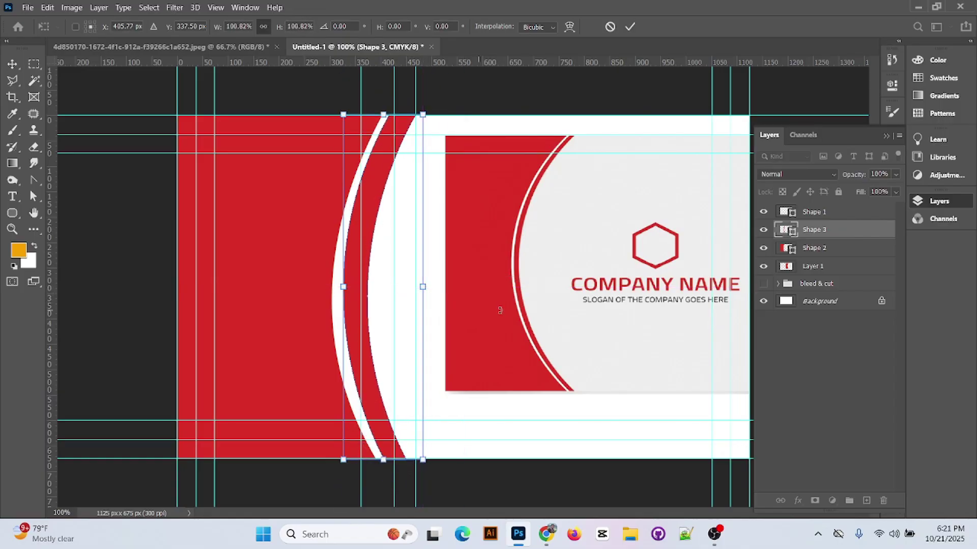
{"action": "left_click", "coordinate": [33, 198]}
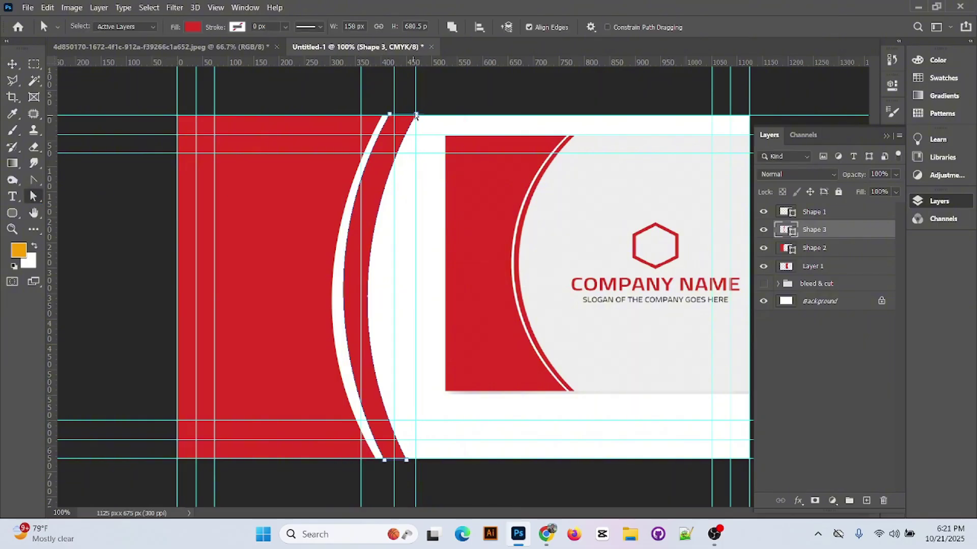
- Nudge the band's top-right and bottom-right anchors left with arrow keys so it tapers
{"action": "left_click", "coordinate": [417, 115]}
{"action": "key", "text": "Left"}
{"action": "key", "text": "Left"}
{"action": "key", "text": "Left"}
{"action": "key", "text": "Left"}
{"action": "key", "text": "Left"}
{"action": "key", "text": "Left"}
{"action": "key", "text": "Left"}
{"action": "key", "text": "Left"}
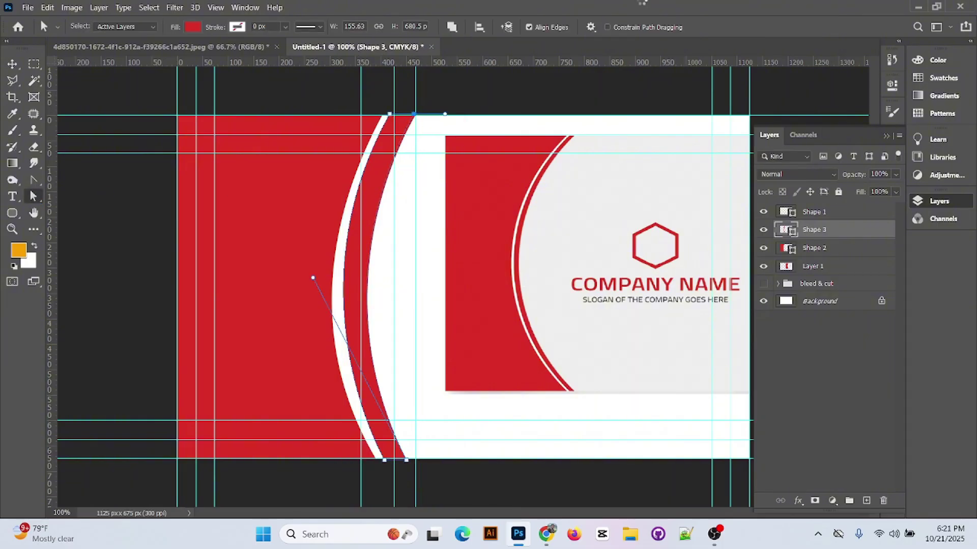
{"action": "key", "text": "Left"}
{"action": "key", "text": "Left"}
{"action": "key", "text": "Left"}
{"action": "key", "text": "Left"}
{"action": "key", "text": "Left"}
{"action": "key", "text": "Left"}
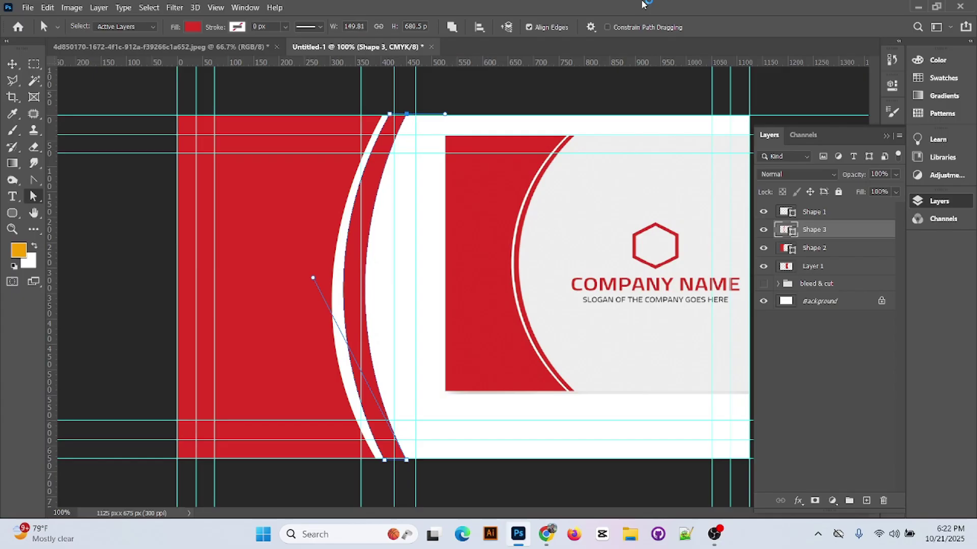
{"action": "key", "text": "Left"}
{"action": "key", "text": "Left"}
{"action": "key", "text": "Left"}
{"action": "key", "text": "Left"}
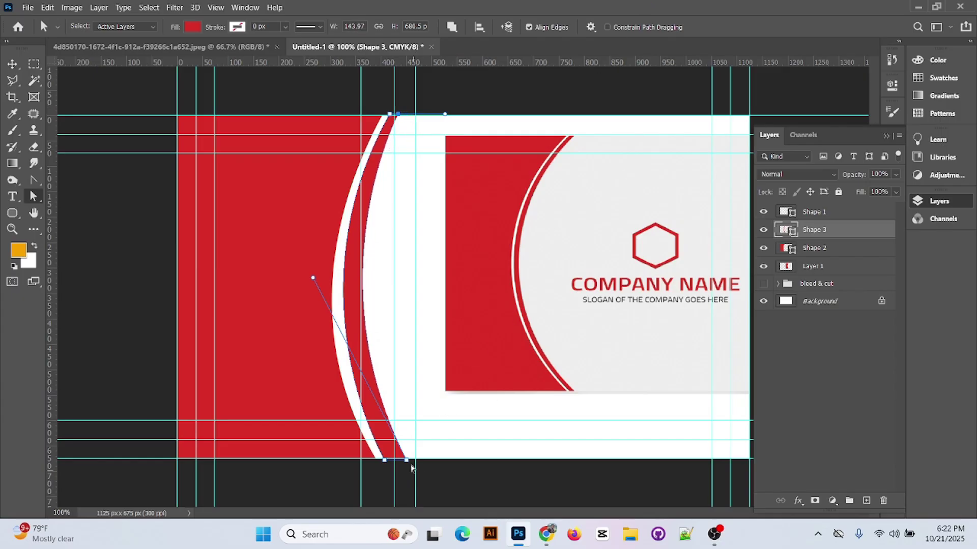
{"action": "left_click", "coordinate": [407, 461]}
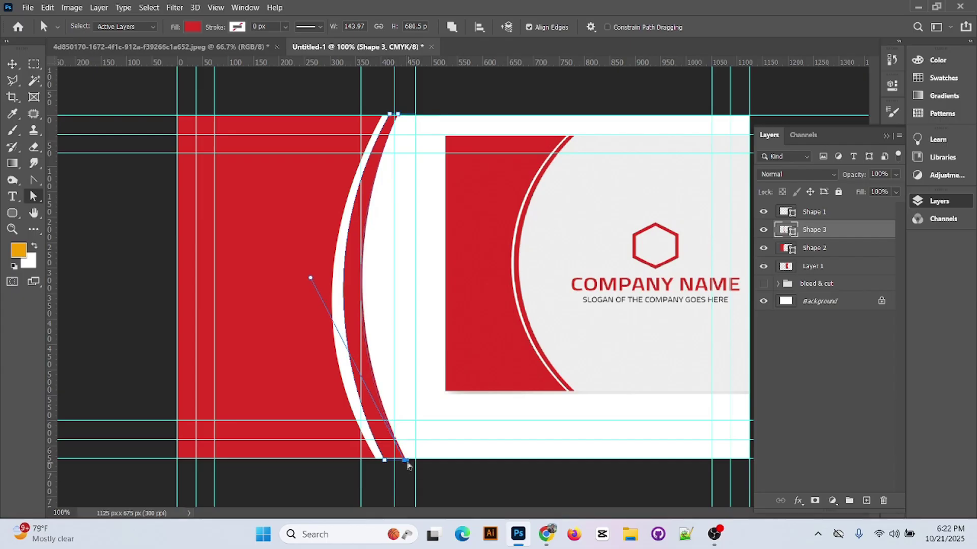
{"action": "key", "text": "Left"}
{"action": "key", "text": "Left"}
{"action": "key", "text": "Left"}
{"action": "key", "text": "Left"}
{"action": "key", "text": "Left"}
{"action": "key", "text": "Left"}
{"action": "key", "text": "Left"}
{"action": "key", "text": "Left"}
{"action": "key", "text": "Left"}
{"action": "key", "text": "Left"}
{"action": "key", "text": "Left"}
{"action": "key", "text": "Left"}
{"action": "key", "text": "Left"}
{"action": "key", "text": "Left"}
{"action": "key", "text": "Left"}
{"action": "key", "text": "Left"}
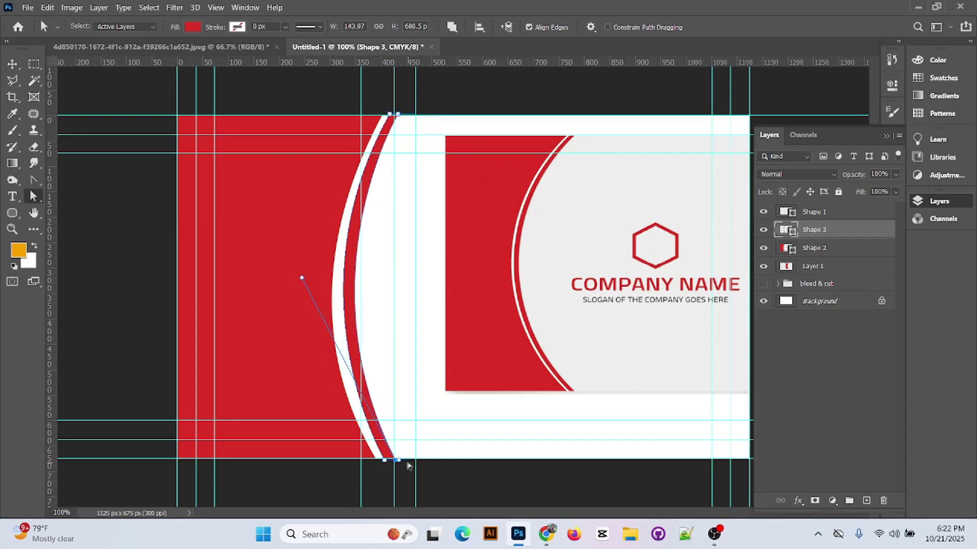
{"action": "key", "text": "Left"}
{"action": "key", "text": "Left"}
{"action": "key", "text": "Left"}
{"action": "key", "text": "Left"}
{"action": "key", "text": "Left"}
{"action": "key", "text": "Left"}
{"action": "key", "text": "Left"}
{"action": "key", "text": "Left"}
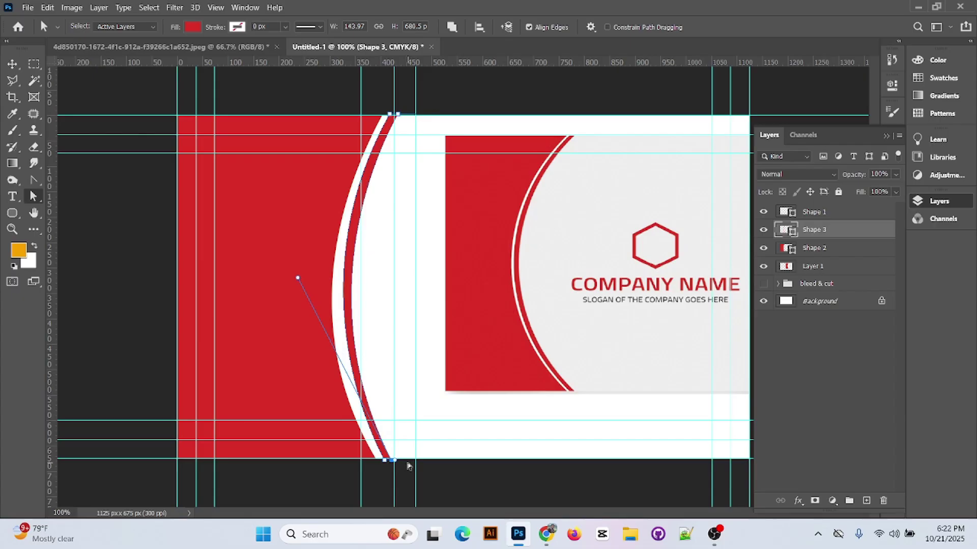
{"action": "key", "text": "Right"}
- Nudge Shape 3 two steps left and scale it down to about 94.29%
{"action": "key", "text": "v"}
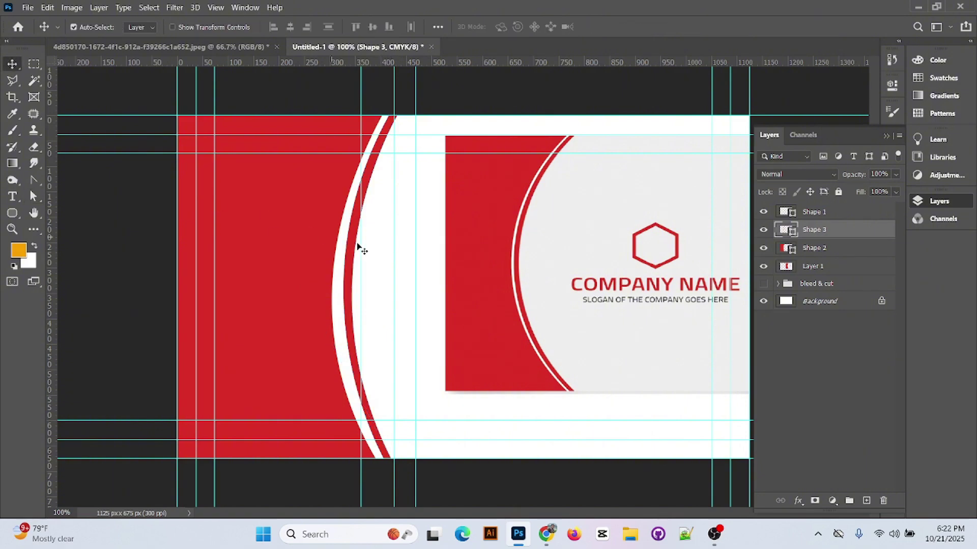
{"action": "key", "text": "Left"}
{"action": "key", "text": "Left"}
{"action": "key", "text": "Left"}
{"action": "key", "text": "Left"}
{"action": "key", "text": "Left"}
{"action": "key", "text": "Left"}
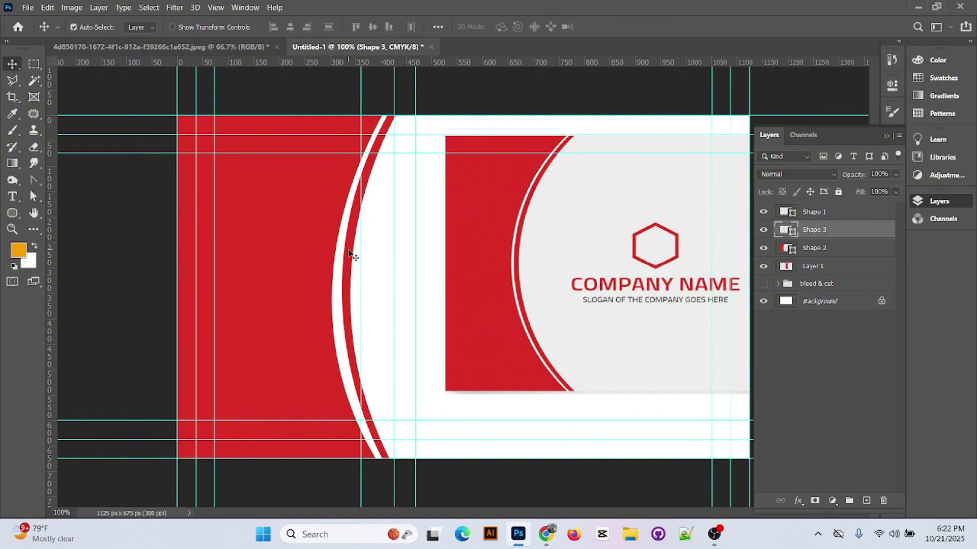
{"action": "key", "text": "Left"}
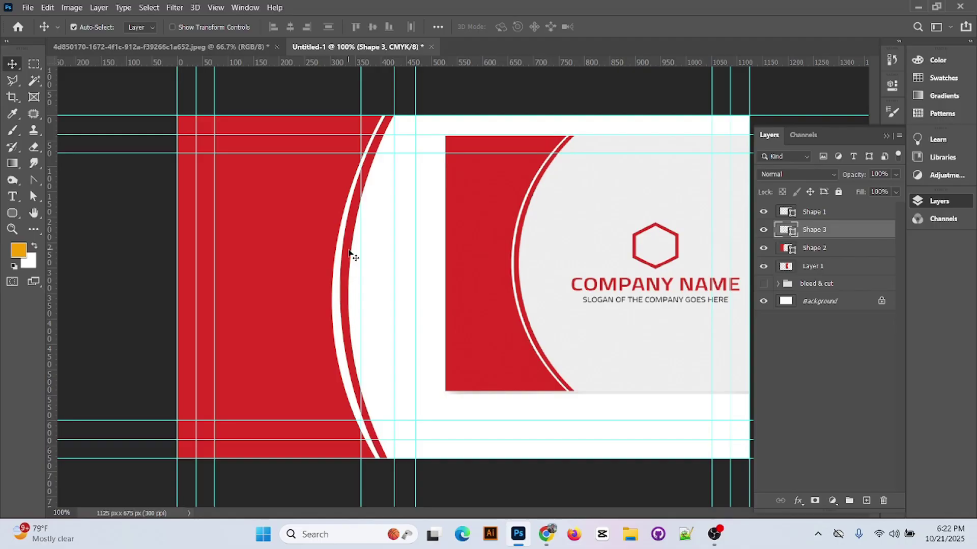
{"action": "key", "text": "ctrl+t"}
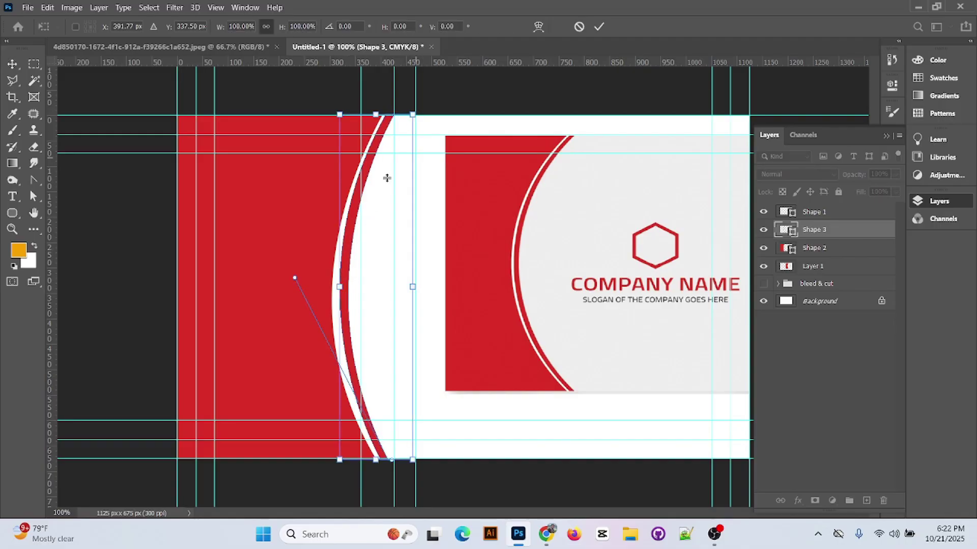
{"action": "left_click", "coordinate": [599, 27]}
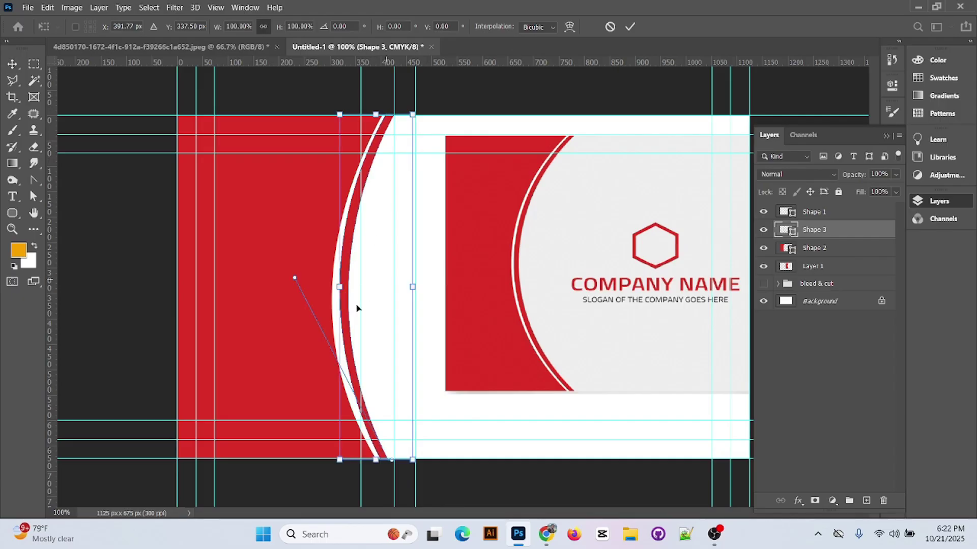
{"action": "mouse_move", "coordinate": [339, 288]}
{"action": "left_mouse_down"}
{"action": "mouse_move", "coordinate": [332, 288]}
{"action": "mouse_move", "coordinate": [341, 289]}
{"action": "left_mouse_up"}
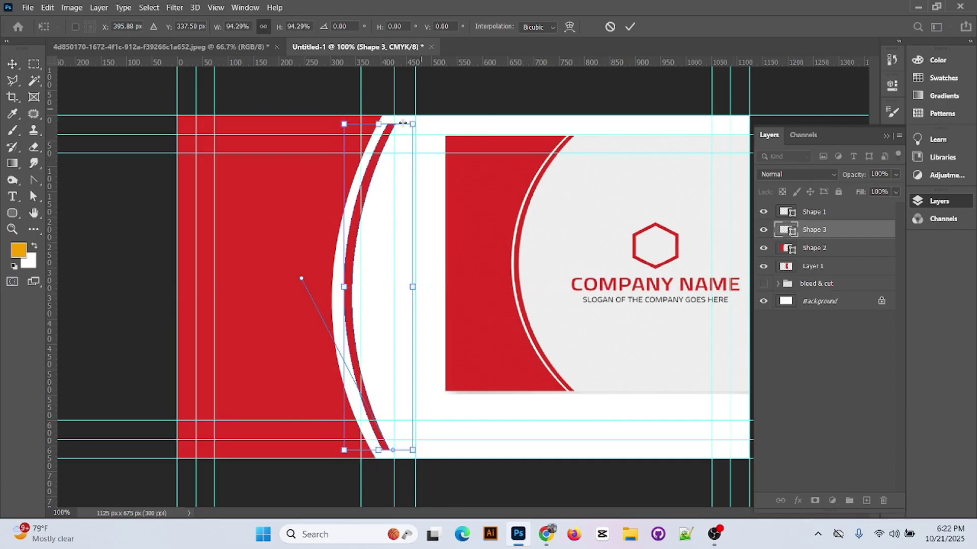
- Apply the band resize, move the reference card aside and draw a hexagon with the Polygon tool
{"action": "left_click", "coordinate": [630, 26]}
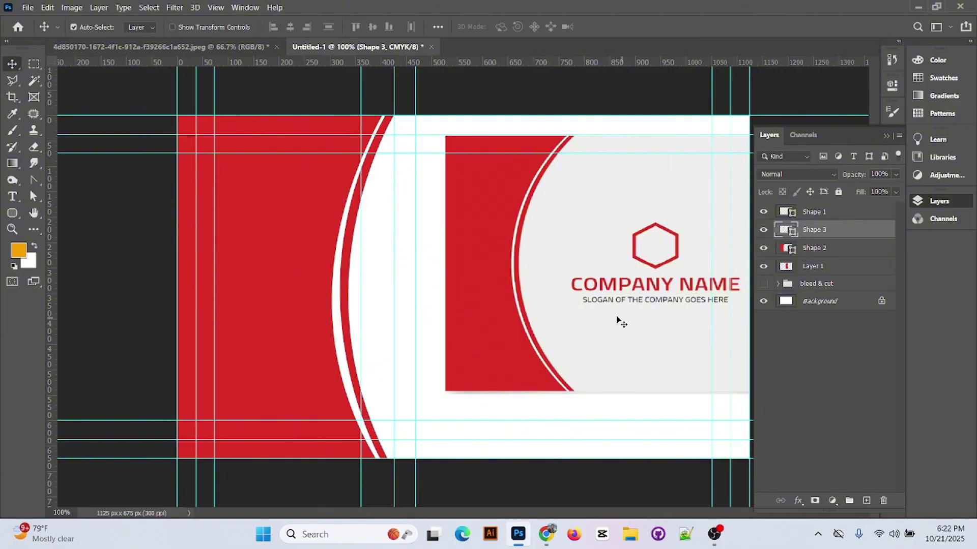
{"action": "key", "text": "ctrl+minus"}
{"action": "key", "text": "ctrl+minus"}
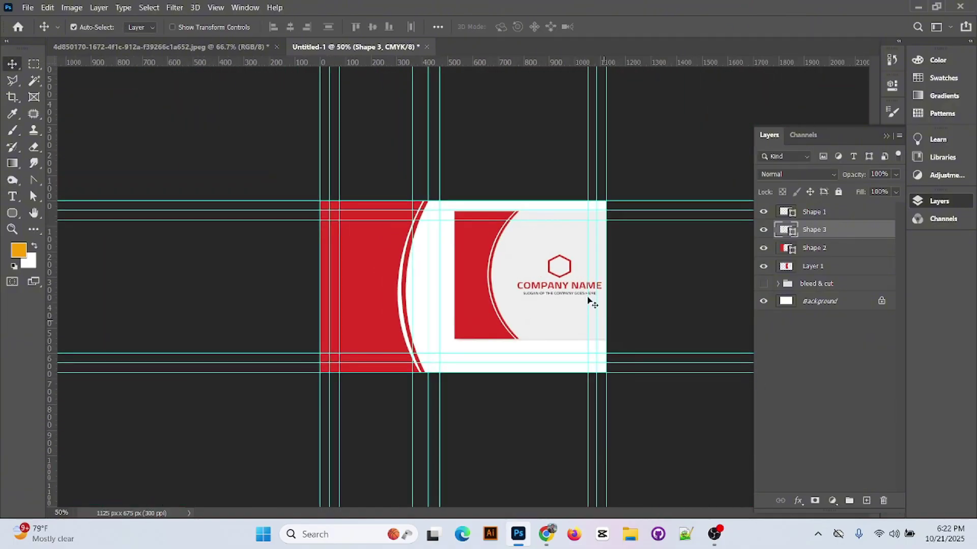
{"action": "left_click_drag", "start_coordinate": [590, 302], "coordinate": [457, 262]}
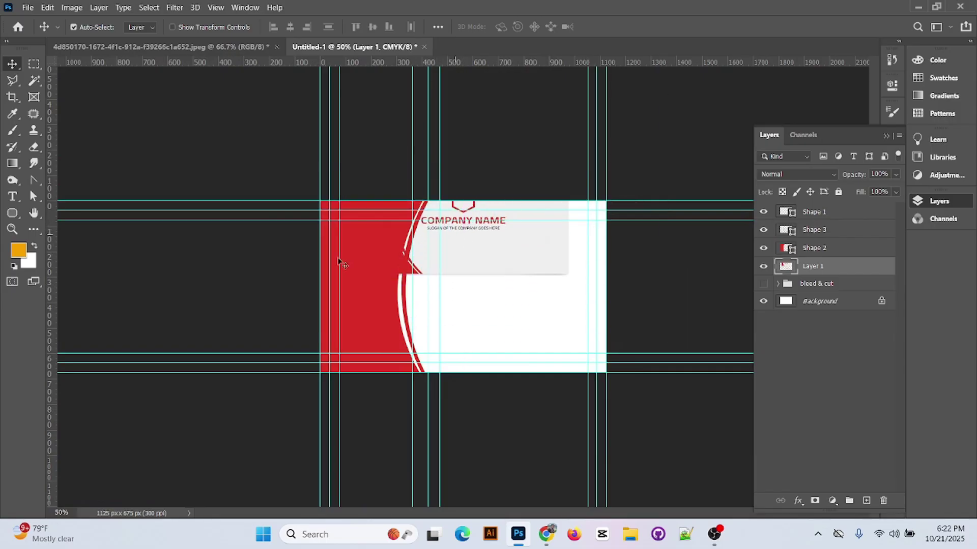
{"action": "left_click", "coordinate": [12, 213]}
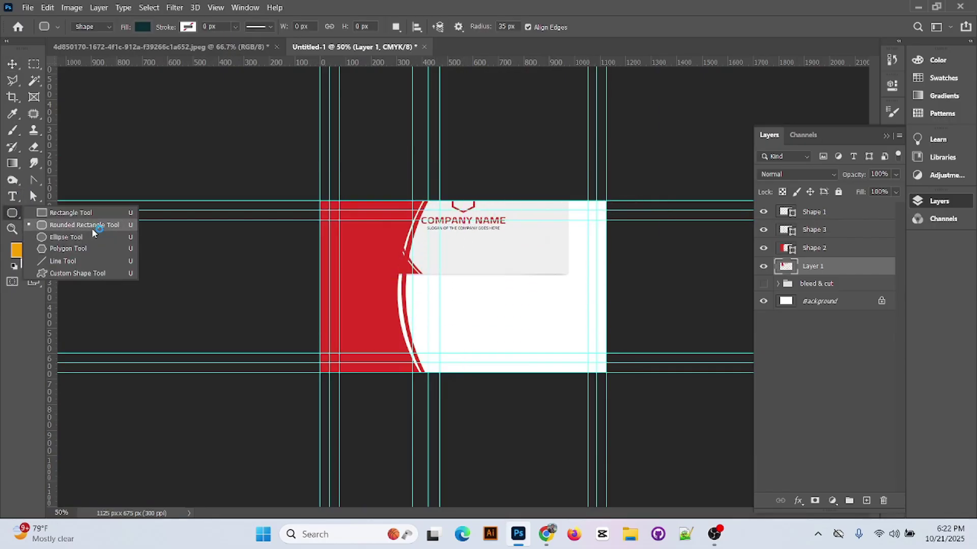
{"action": "left_click", "coordinate": [90, 247]}
{"action": "left_click_drag", "start_coordinate": [487, 292], "coordinate": [540, 263]}
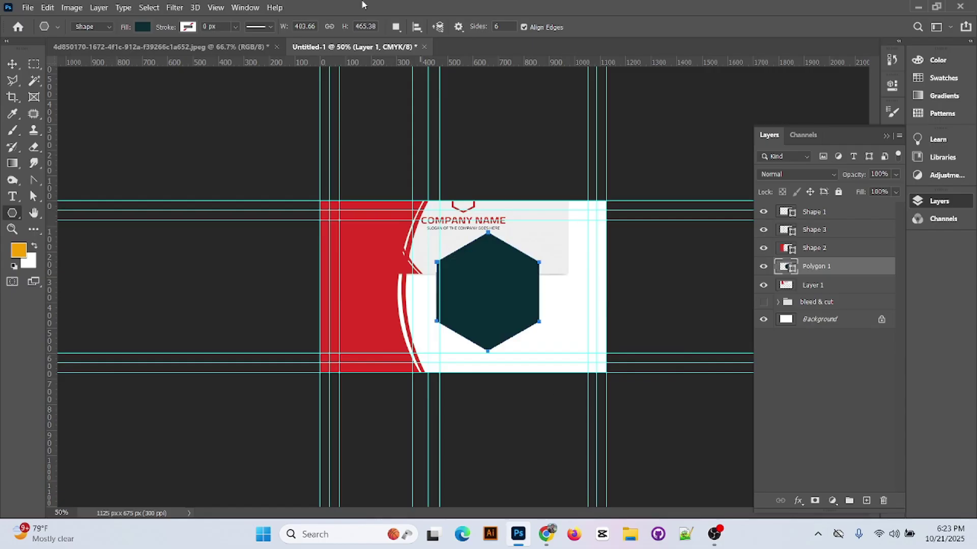
- Give the hexagon no fill and a red 10 px outline
{"action": "left_click", "coordinate": [136, 29]}
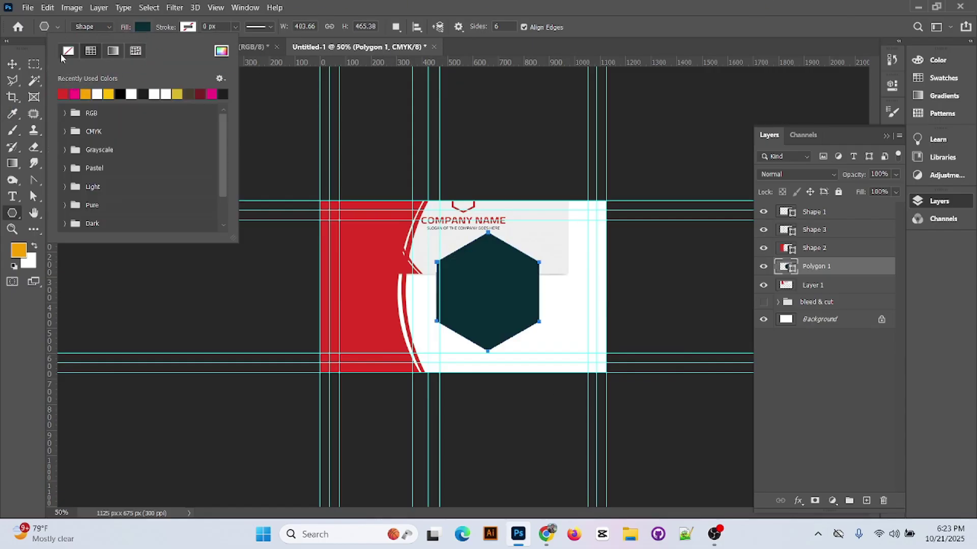
{"action": "left_click", "coordinate": [63, 53]}
{"action": "left_click", "coordinate": [187, 27]}
{"action": "left_click", "coordinate": [108, 94]}
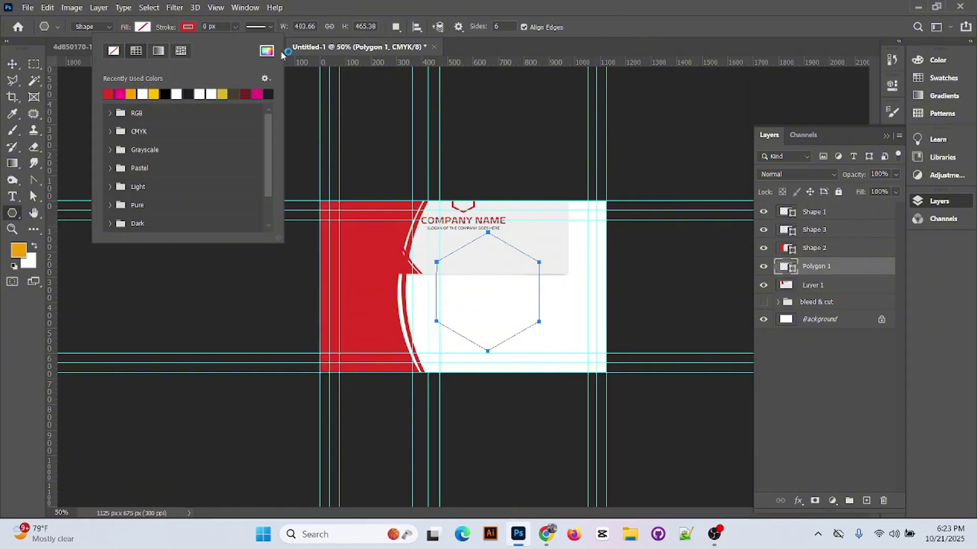
{"action": "left_click", "coordinate": [262, 27]}
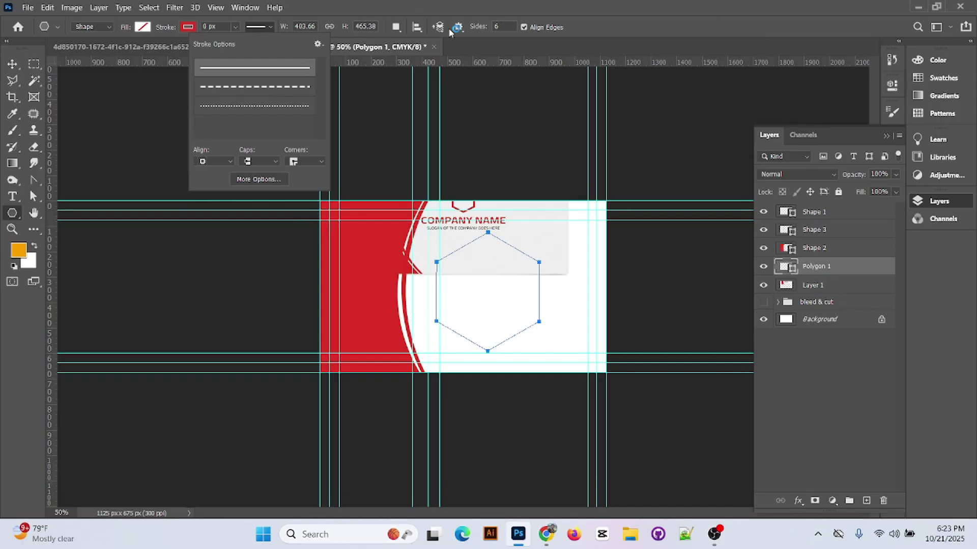
{"action": "left_click", "coordinate": [105, 27]}
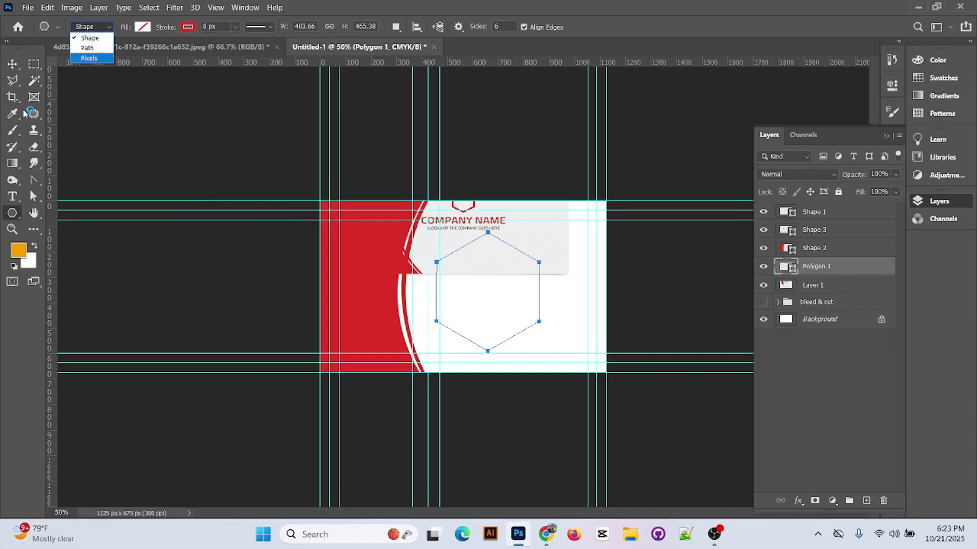
{"action": "left_click", "coordinate": [673, 4]}
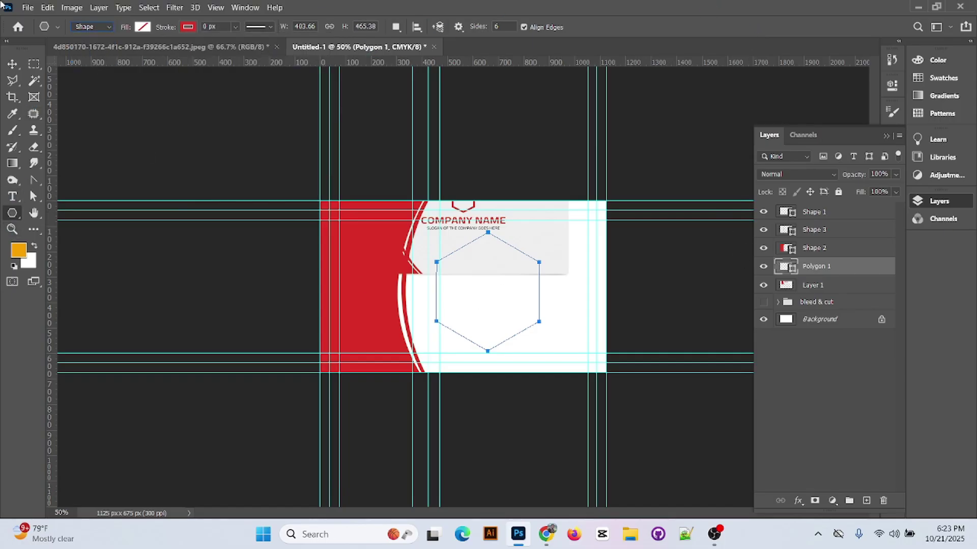
{"action": "left_click", "coordinate": [12, 64]}
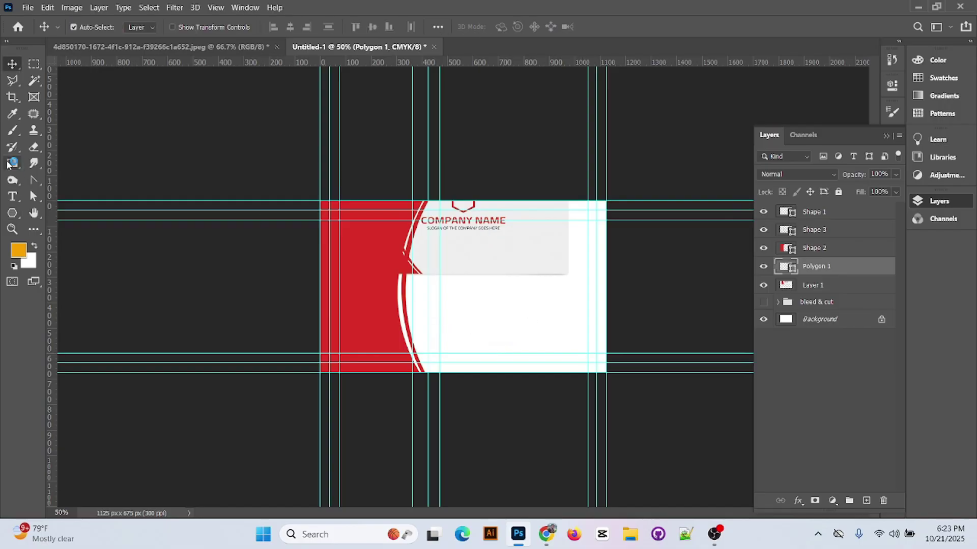
{"action": "left_click", "coordinate": [12, 213]}
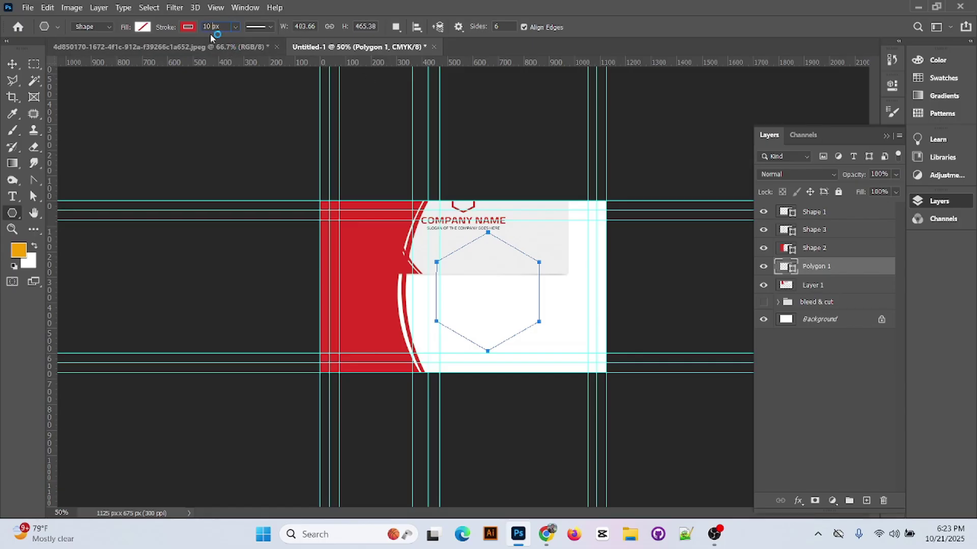
{"action": "key", "text": "v"}
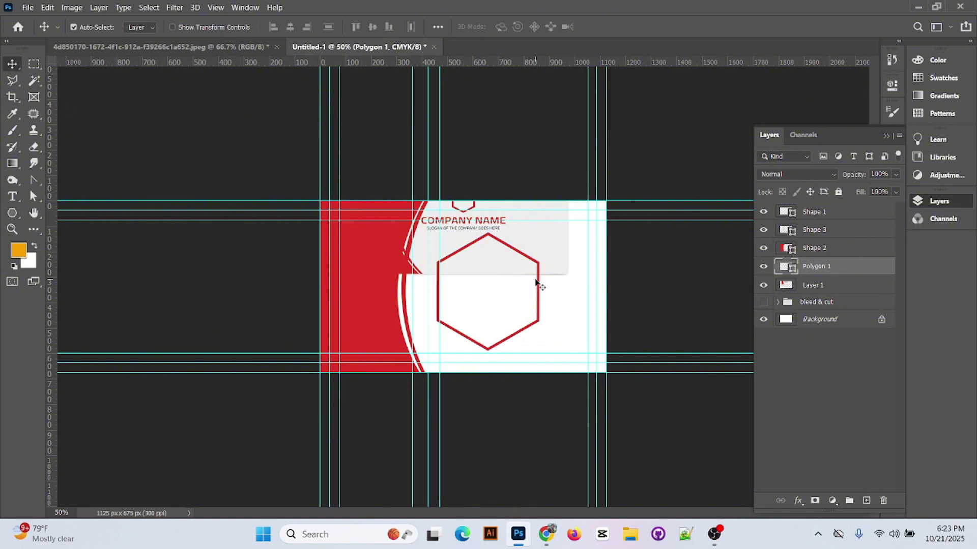
- Shrink the hexagon to about 29.63% and move the reference card image to the top-right
{"action": "left_click", "coordinate": [537, 286]}
{"action": "key", "text": "ctrl"}
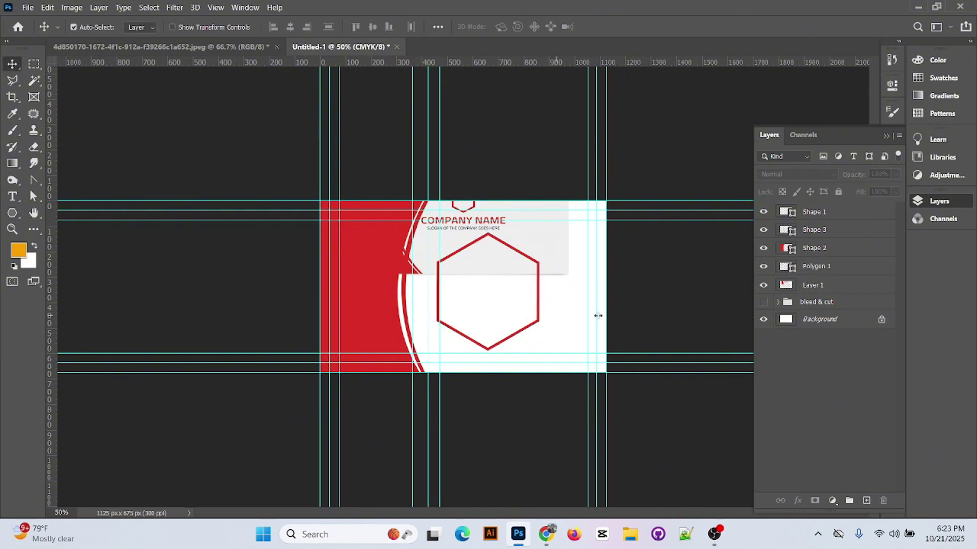
{"action": "mouse_move", "coordinate": [538, 286]}
{"action": "left_mouse_down"}
{"action": "mouse_move", "coordinate": [550, 283]}
{"action": "mouse_move", "coordinate": [544, 295]}
{"action": "left_mouse_up"}
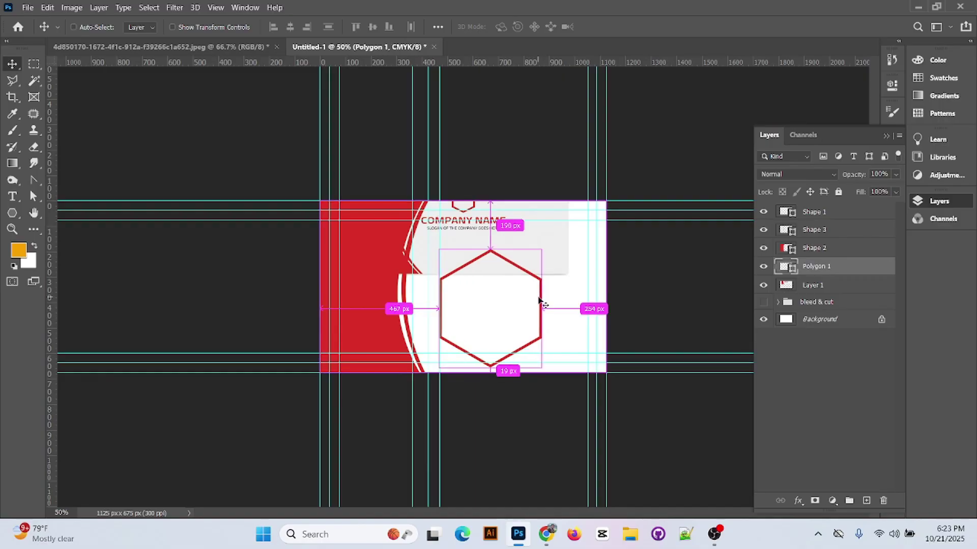
{"action": "key", "text": "ctrl+t"}
{"action": "left_click_drag", "start_coordinate": [543, 367], "coordinate": [508, 326]}
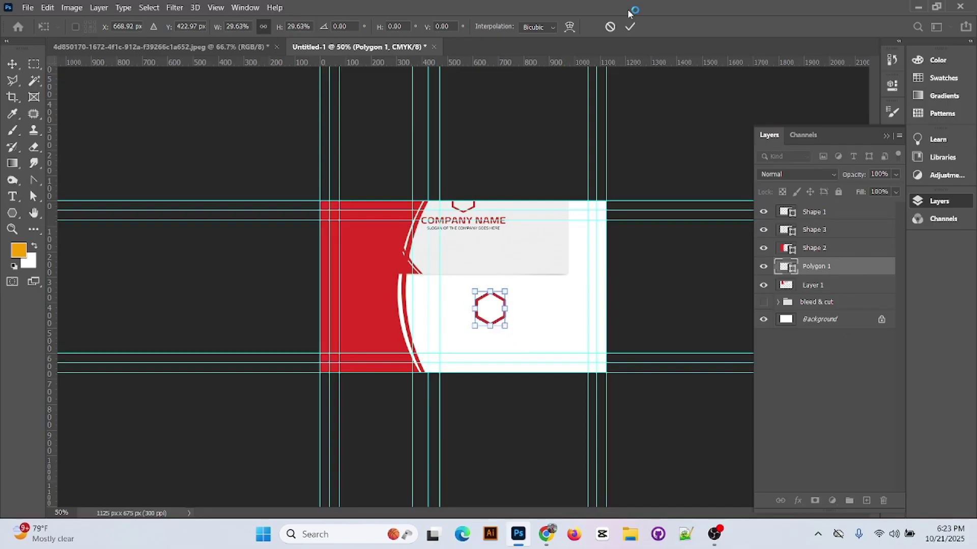
{"action": "left_click", "coordinate": [630, 26]}
{"action": "left_click_drag", "start_coordinate": [519, 240], "coordinate": [440, 316]}
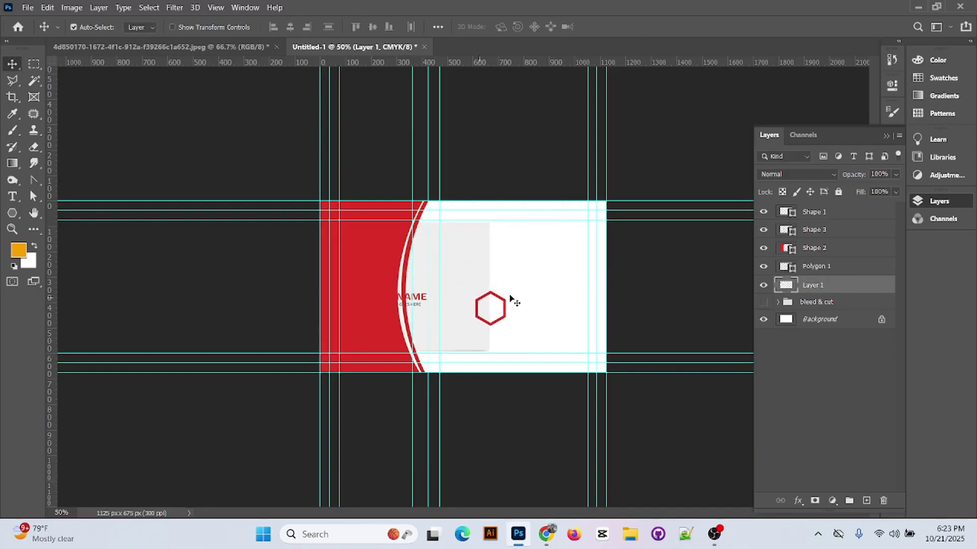
{"action": "left_click_drag", "start_coordinate": [501, 310], "coordinate": [534, 273]}
{"action": "left_click_drag", "start_coordinate": [451, 290], "coordinate": [566, 219]}
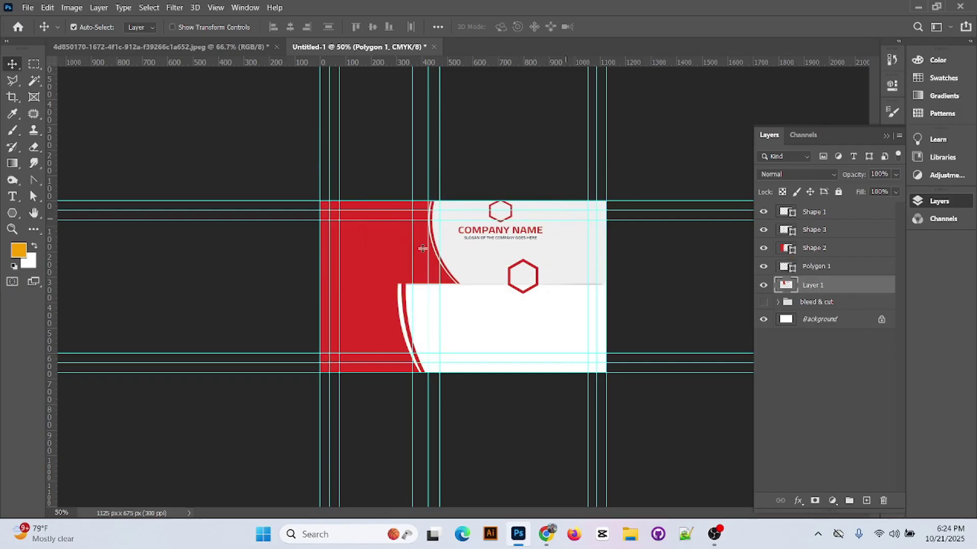
- Place the orange COMPANY NAME text on the card
{"action": "left_click", "coordinate": [12, 197]}
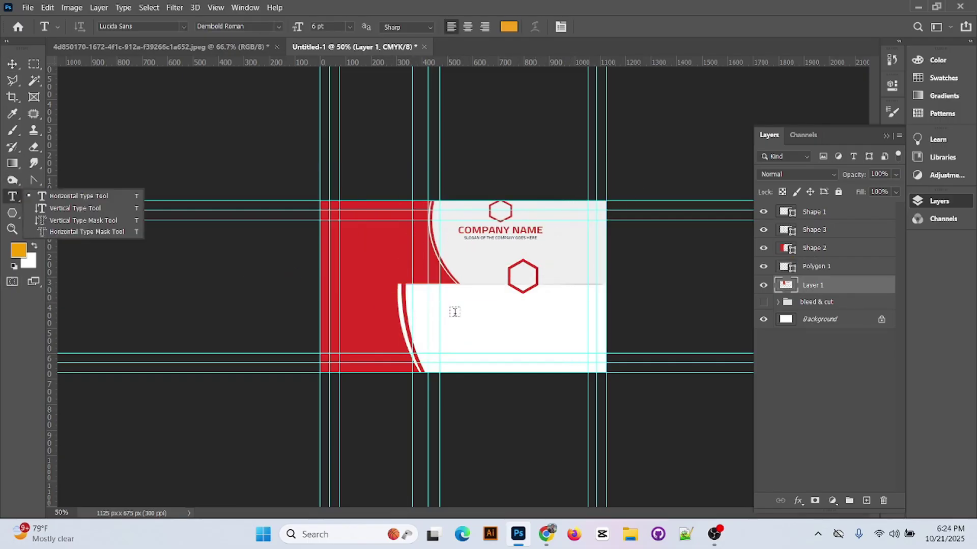
{"action": "left_click", "coordinate": [454, 312]}
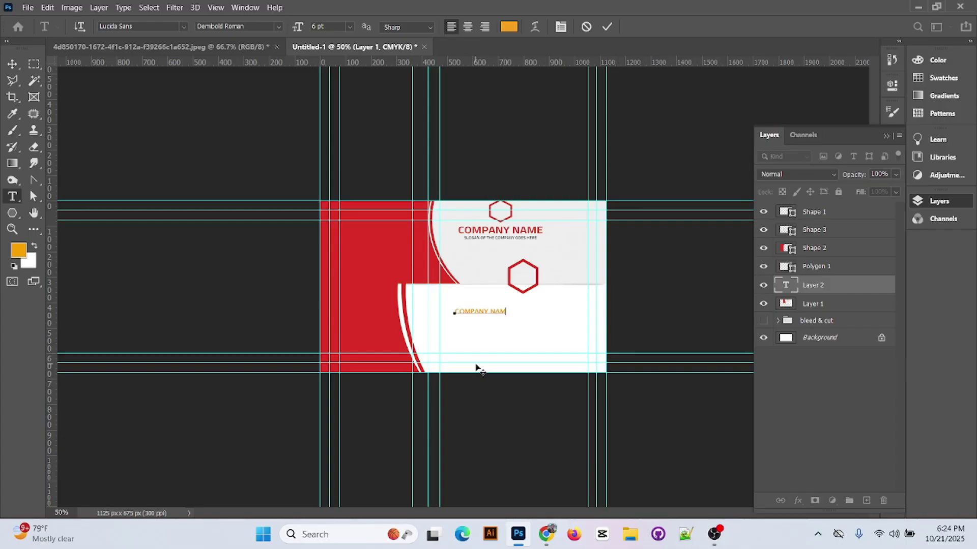
{"action": "left_click", "coordinate": [607, 26]}
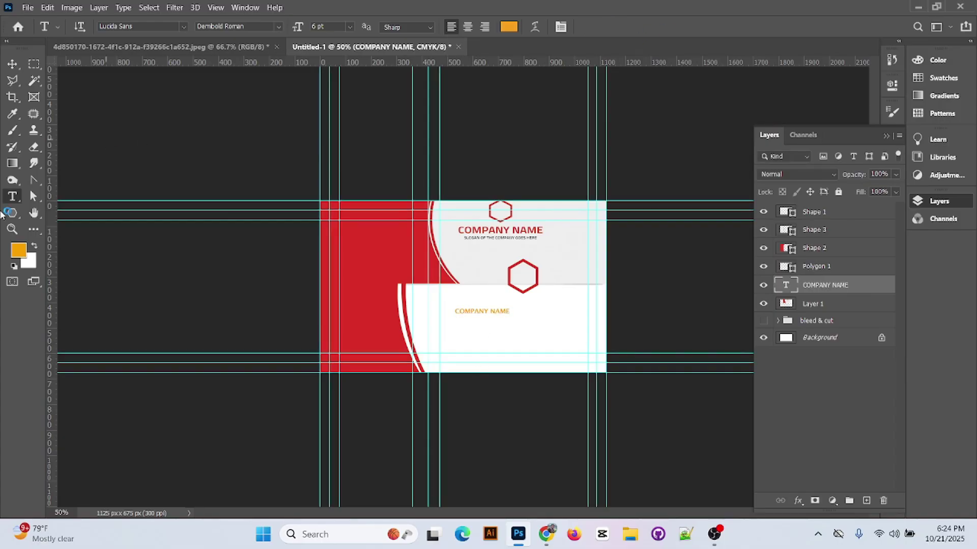
- Add the YOUR TAGLINE HERE line below it, zoom to 100% and start an empty text layer
{"action": "left_click", "coordinate": [463, 338]}
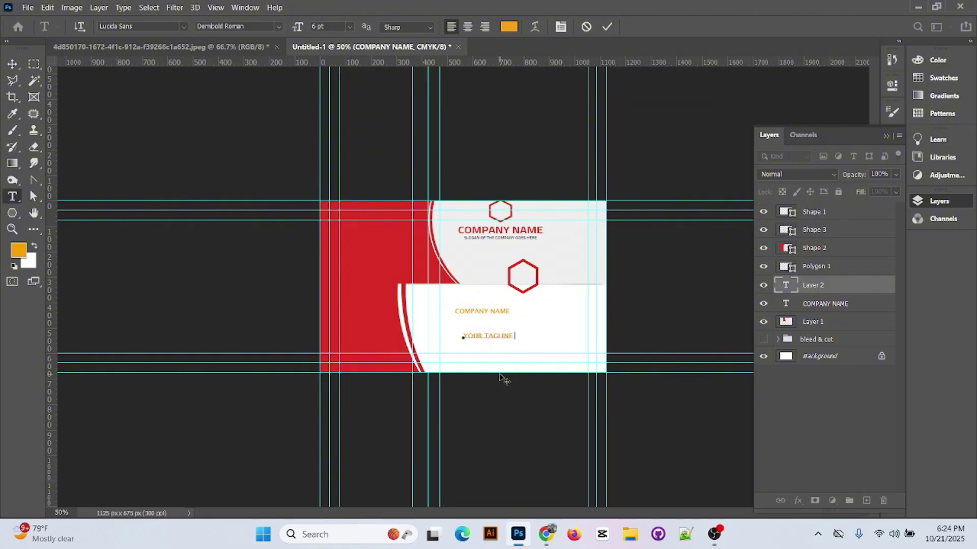
{"action": "type", "text": "hA"}
{"action": "triple_click", "coordinate": [511, 335]}
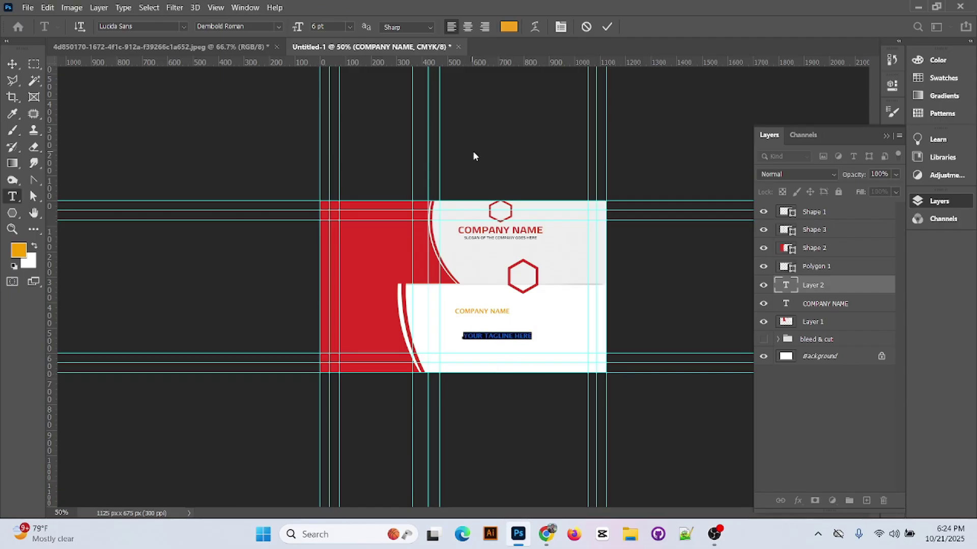
{"action": "left_click", "coordinate": [350, 28]}
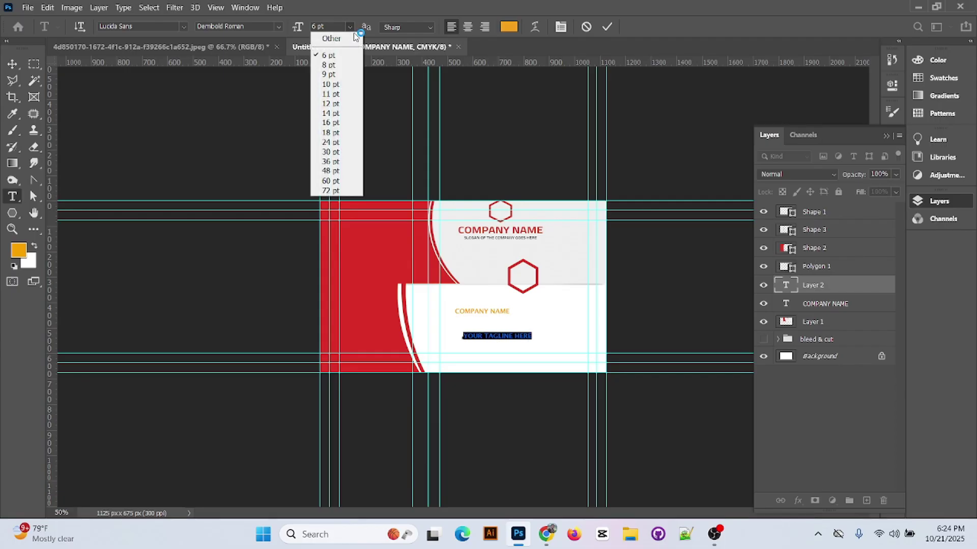
{"action": "left_click", "coordinate": [605, 31]}
{"action": "left_click", "coordinate": [603, 27]}
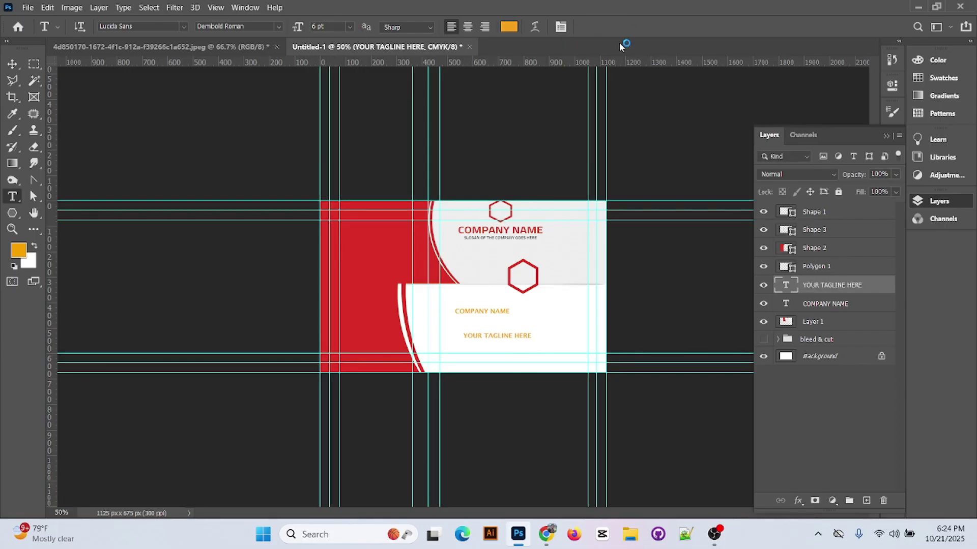
{"action": "key", "text": "ctrl+plus"}
{"action": "key", "text": "ctrl+plus"}
{"action": "left_click", "coordinate": [501, 347]}
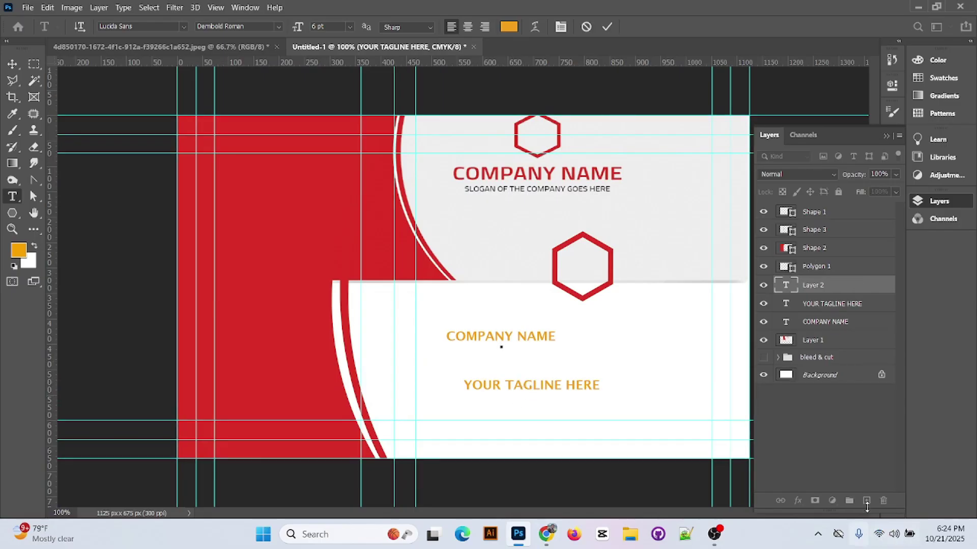
- Make COMPANY NAME the card's red at 14 pt
{"action": "left_click", "coordinate": [784, 288]}
{"action": "triple_click", "coordinate": [523, 333]}
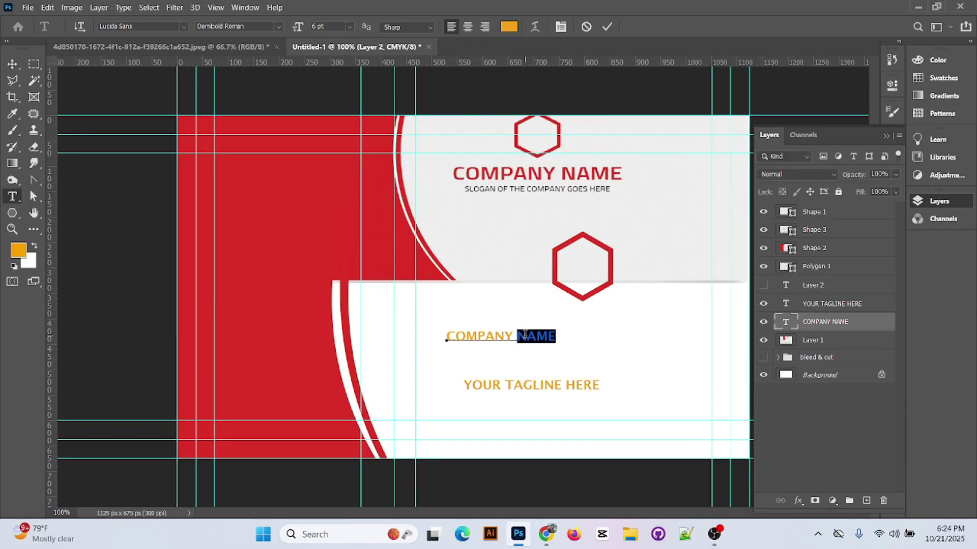
{"action": "left_click", "coordinate": [509, 26]}
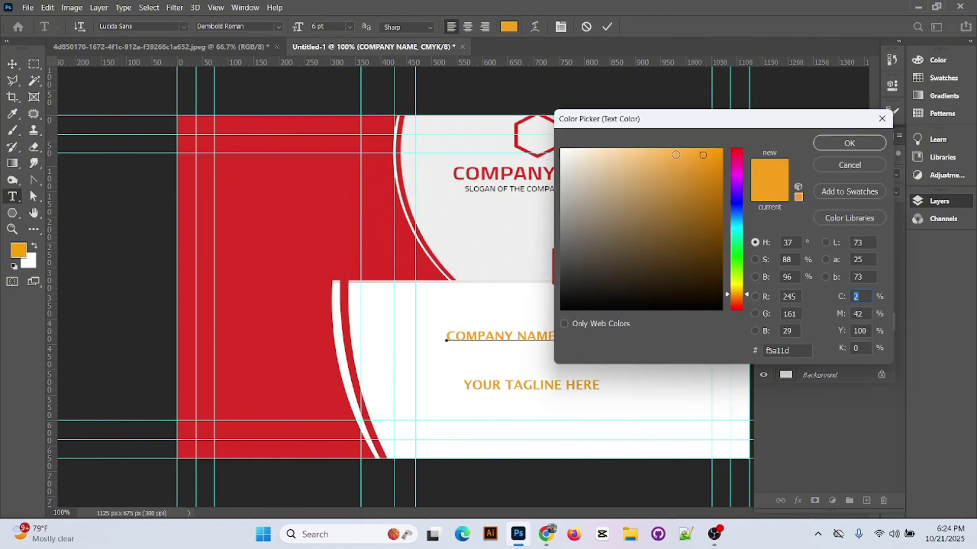
{"action": "left_click", "coordinate": [324, 240]}
{"action": "left_click", "coordinate": [855, 143]}
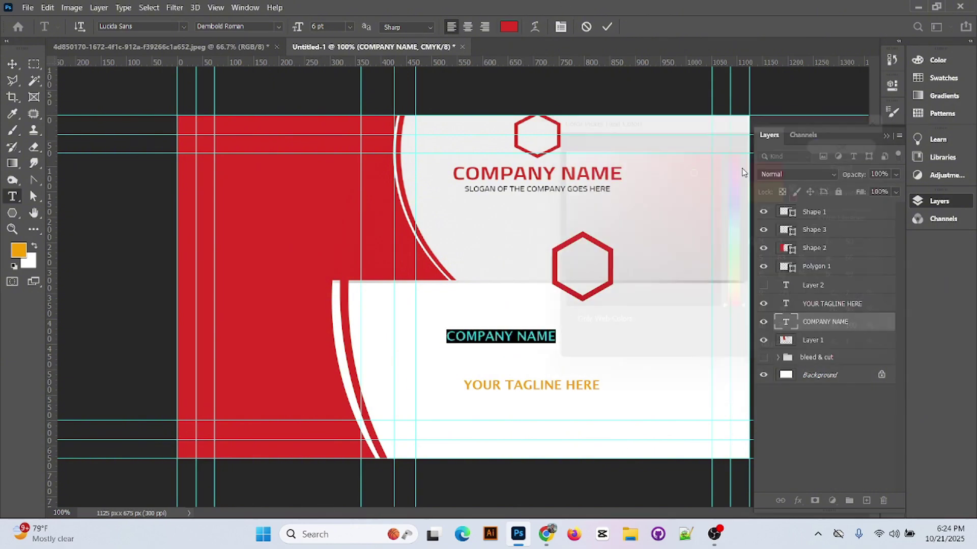
{"action": "left_click", "coordinate": [278, 26]}
{"action": "left_click", "coordinate": [262, 61]}
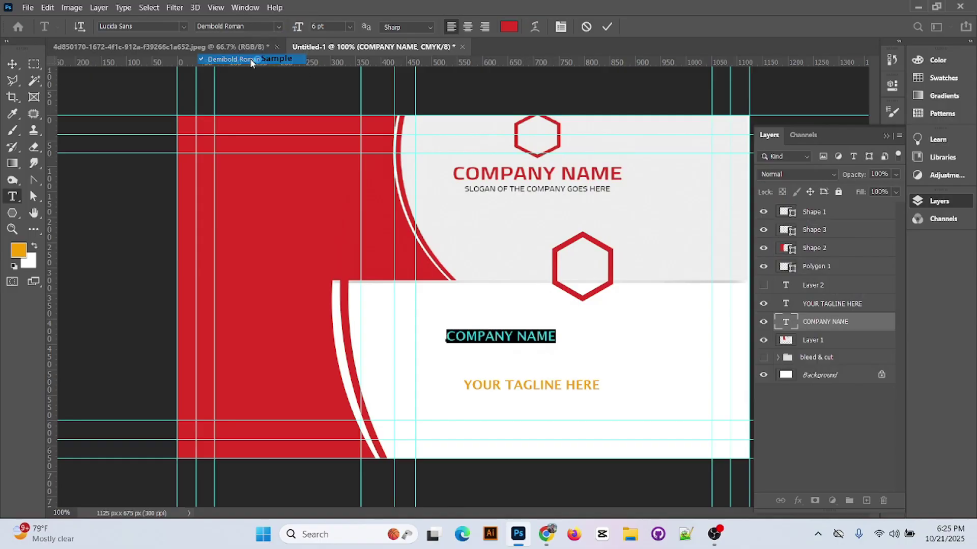
{"action": "left_click", "coordinate": [350, 26]}
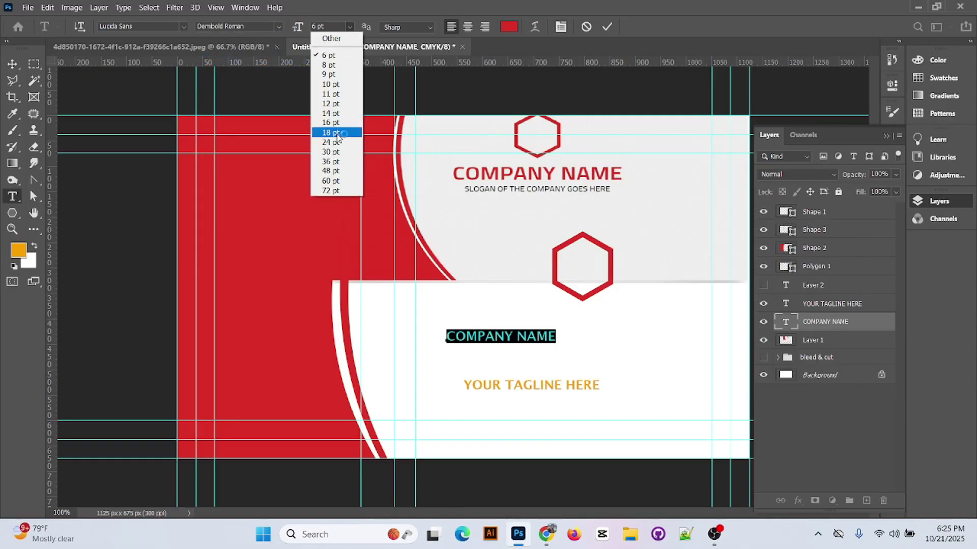
{"action": "left_click", "coordinate": [337, 133]}
{"action": "left_click", "coordinate": [350, 26]}
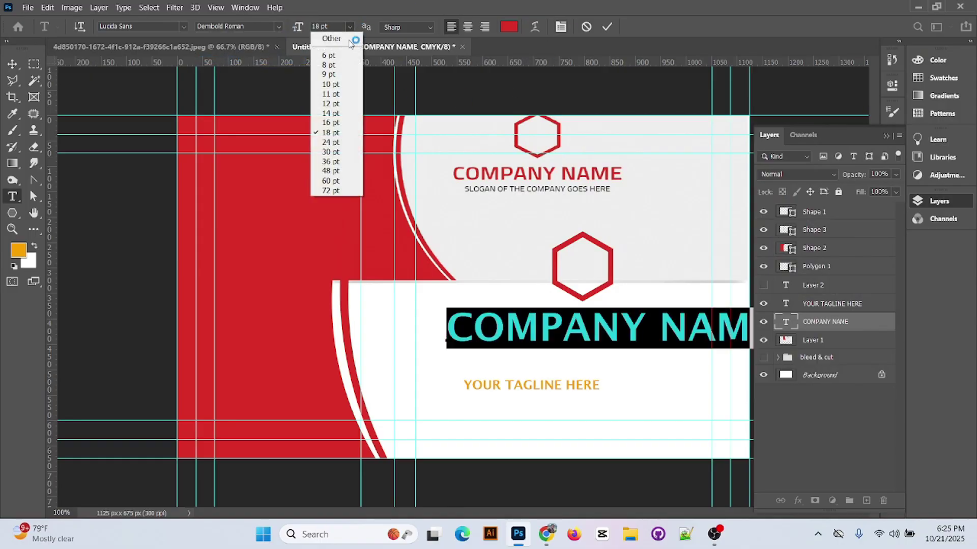
{"action": "left_click", "coordinate": [337, 124]}
{"action": "left_click", "coordinate": [607, 27]}
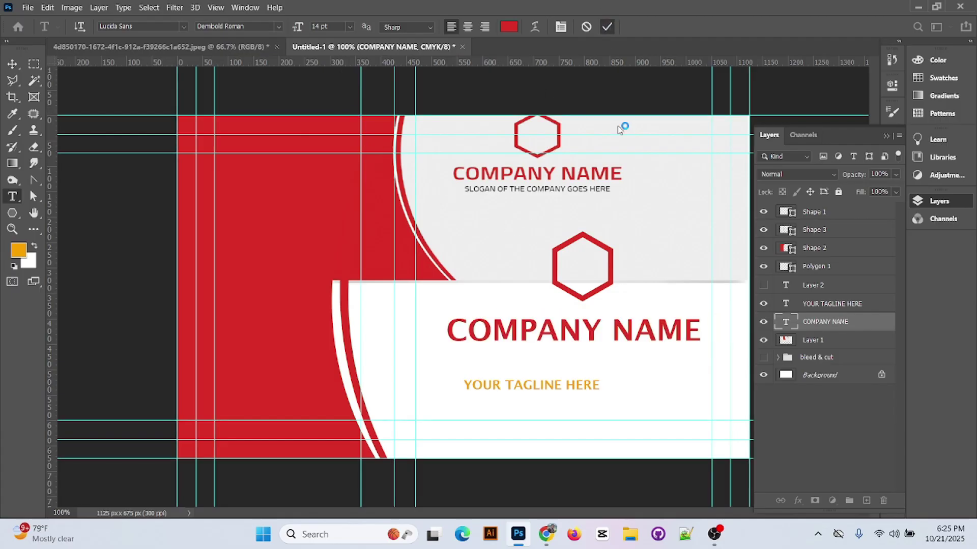
- Set the tagline to 8 pt
{"action": "double_click", "coordinate": [785, 304]}
{"action": "left_click", "coordinate": [349, 26]}
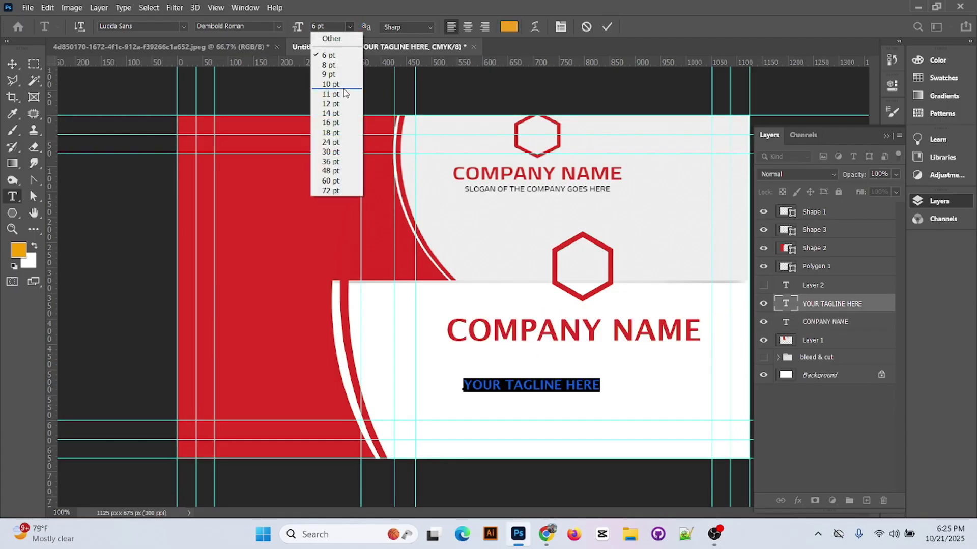
{"action": "left_click", "coordinate": [338, 72]}
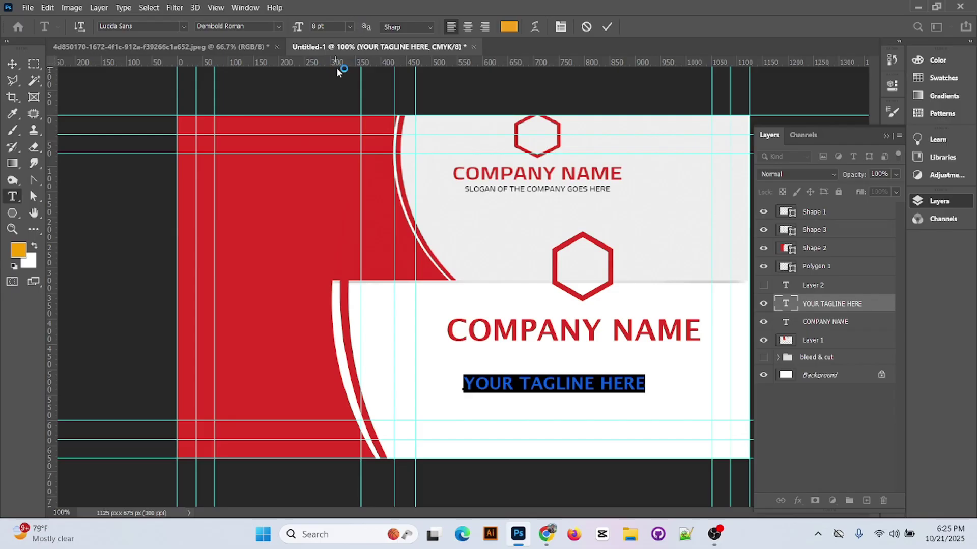
{"action": "left_click", "coordinate": [13, 63]}
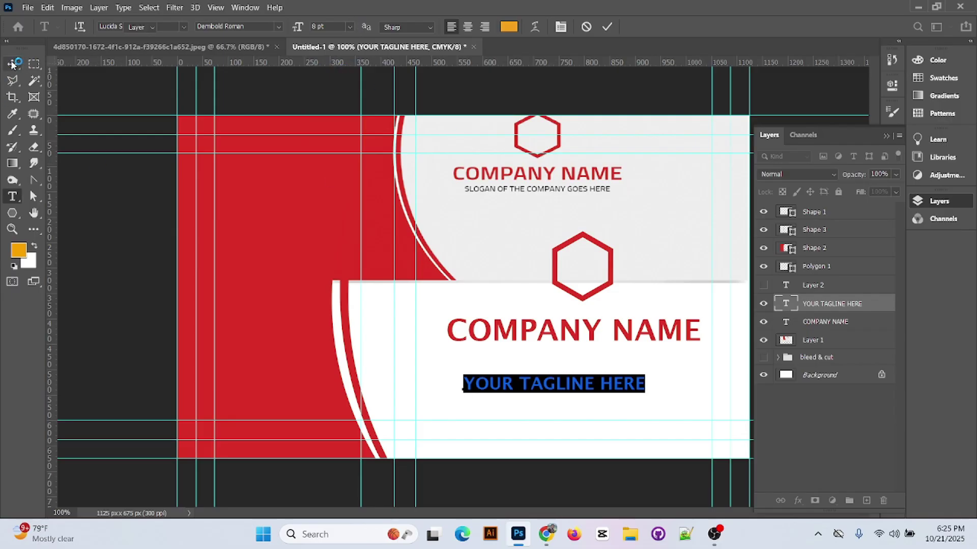
- Hide the Layer 1 reference and stack hexagon, COMPANY NAME and tagline in the white area
{"action": "left_click", "coordinate": [763, 342]}
{"action": "left_click_drag", "start_coordinate": [585, 298], "coordinate": [575, 276]}
{"action": "left_click_drag", "start_coordinate": [588, 333], "coordinate": [585, 306]}
{"action": "left_click_drag", "start_coordinate": [598, 391], "coordinate": [632, 331]}
- Make the tagline red and switch it to Regular weight
{"action": "double_click", "coordinate": [606, 331]}
{"action": "left_click", "coordinate": [508, 28]}
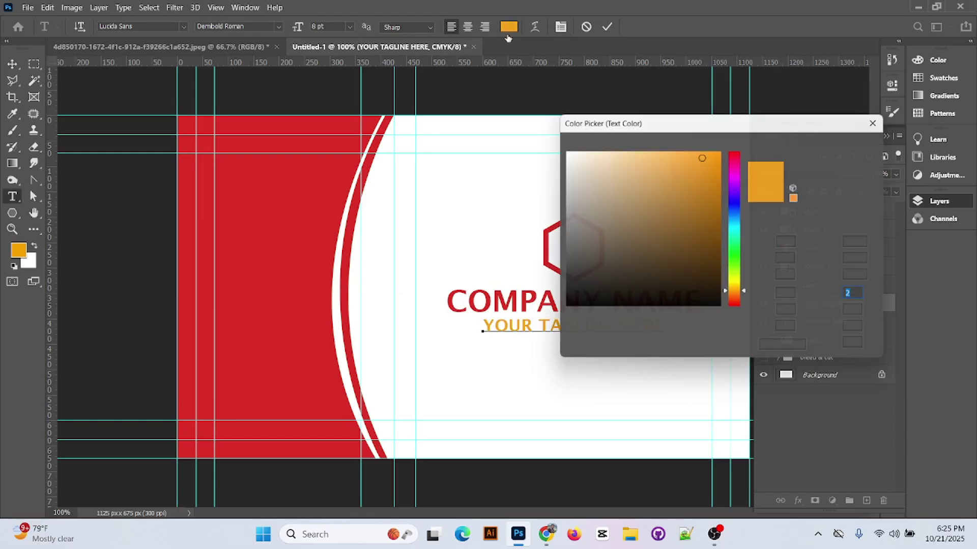
{"action": "left_click", "coordinate": [327, 254]}
{"action": "left_click", "coordinate": [848, 143]}
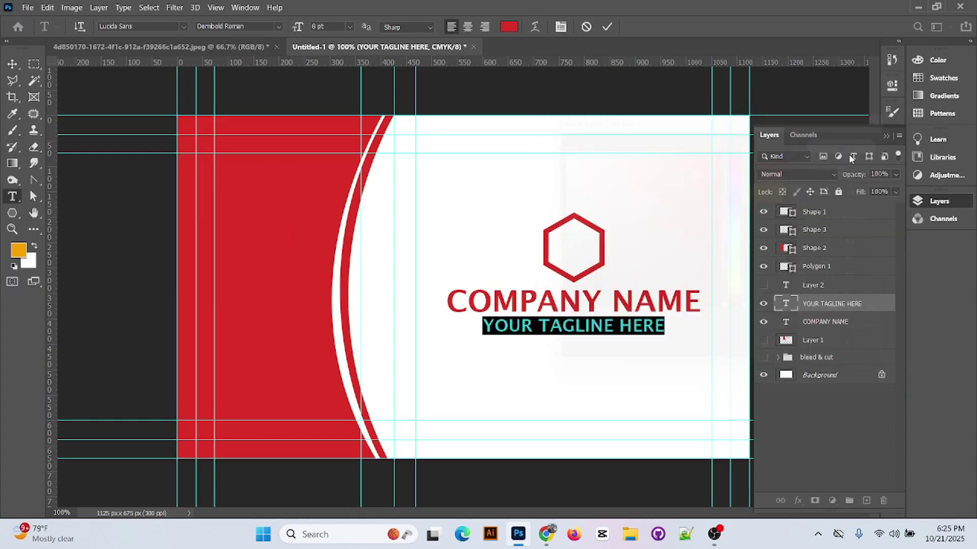
{"action": "left_click", "coordinate": [607, 27]}
{"action": "key", "text": "v"}
{"action": "left_click", "coordinate": [551, 362]}
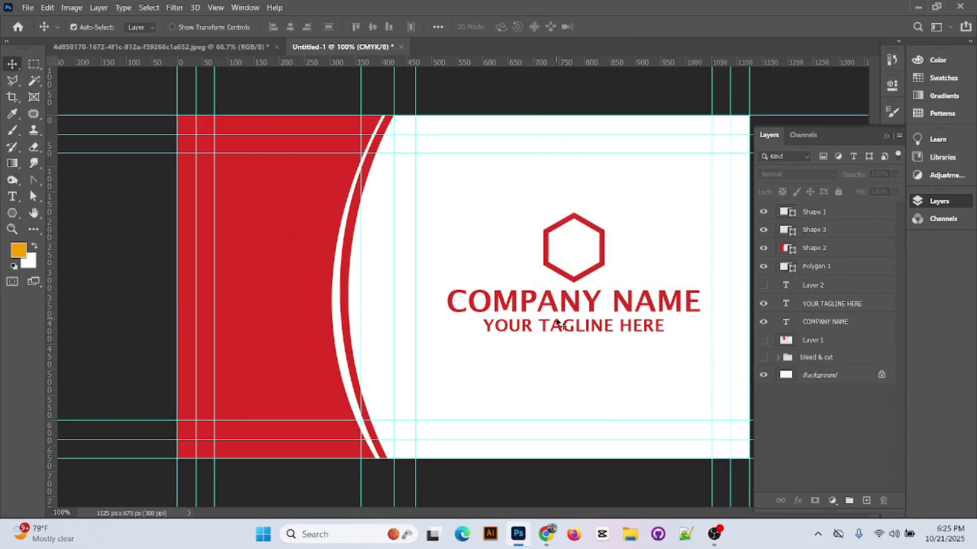
{"action": "double_click", "coordinate": [560, 323]}
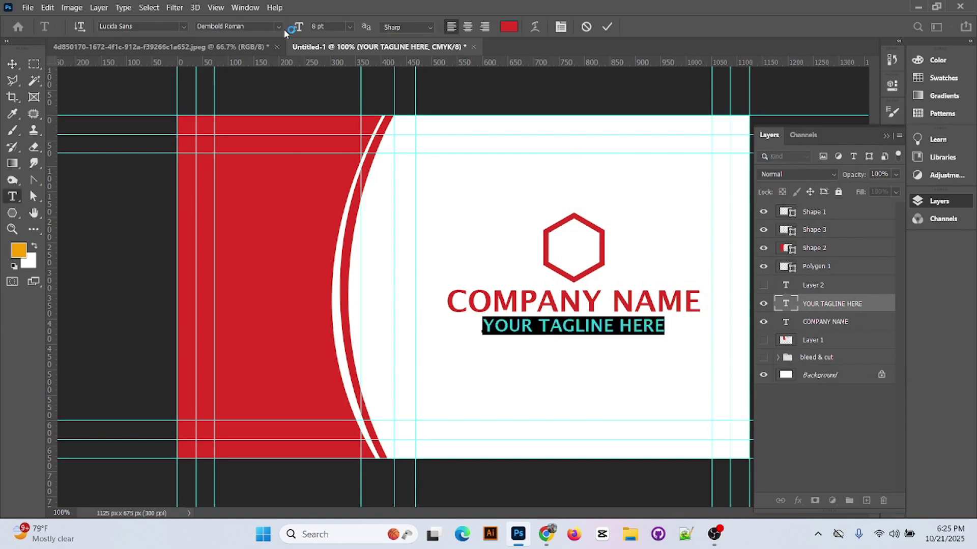
{"action": "left_click", "coordinate": [281, 29]}
{"action": "left_click", "coordinate": [218, 37]}
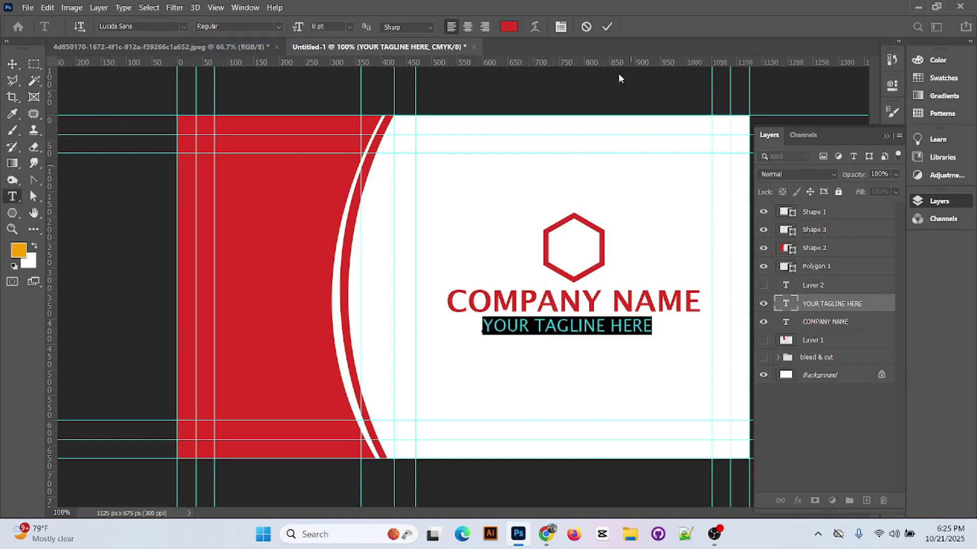
{"action": "left_click", "coordinate": [607, 26]}
- Nudge the hexagon up and centre the tagline under COMPANY NAME
{"action": "key", "text": "v"}
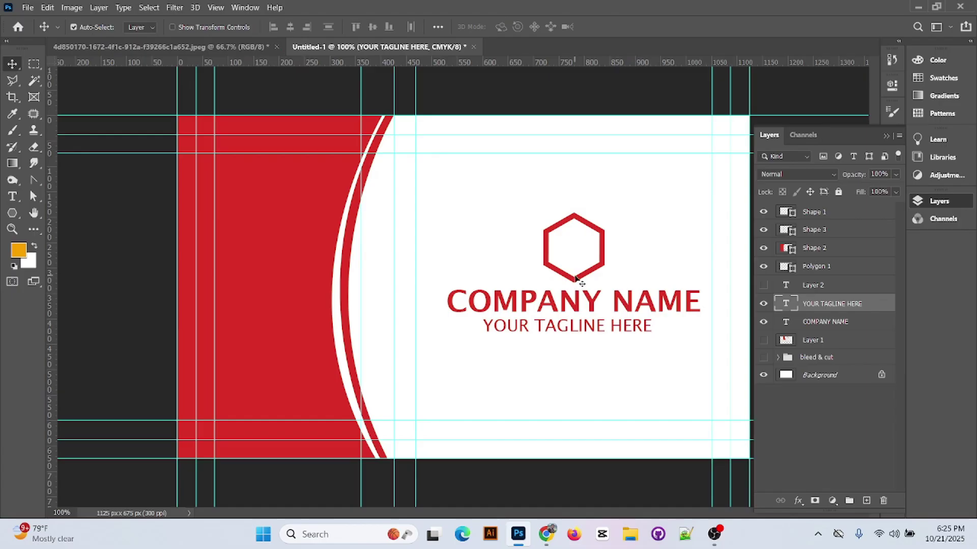
{"action": "left_click_drag", "start_coordinate": [576, 279], "coordinate": [578, 272]}
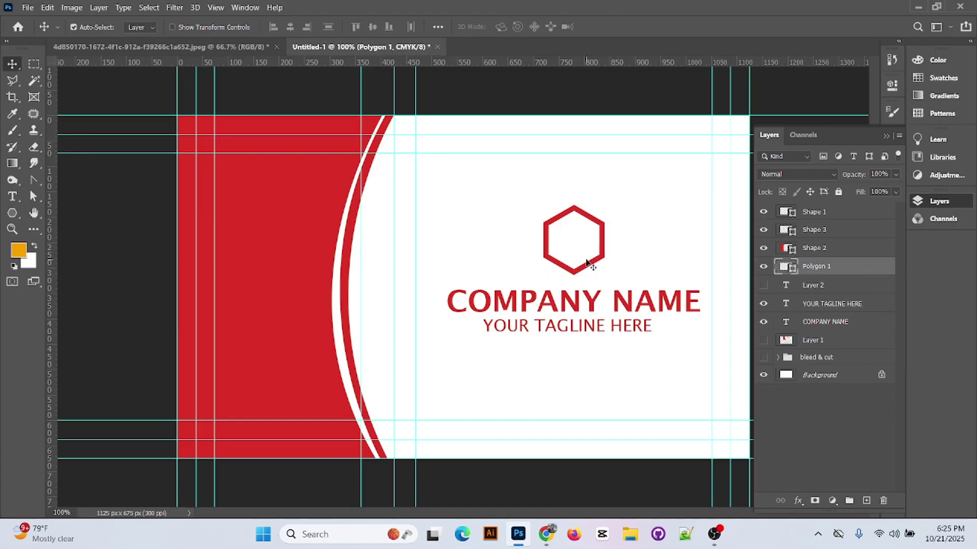
{"action": "left_click", "coordinate": [593, 299], "text": "shift"}
{"action": "left_click", "coordinate": [822, 304], "text": "shift"}
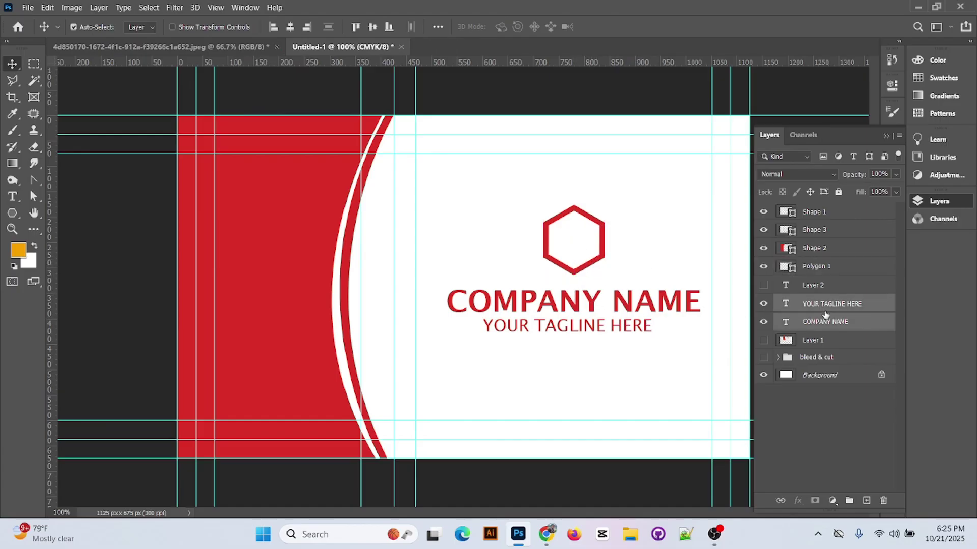
{"action": "left_click", "coordinate": [291, 28]}
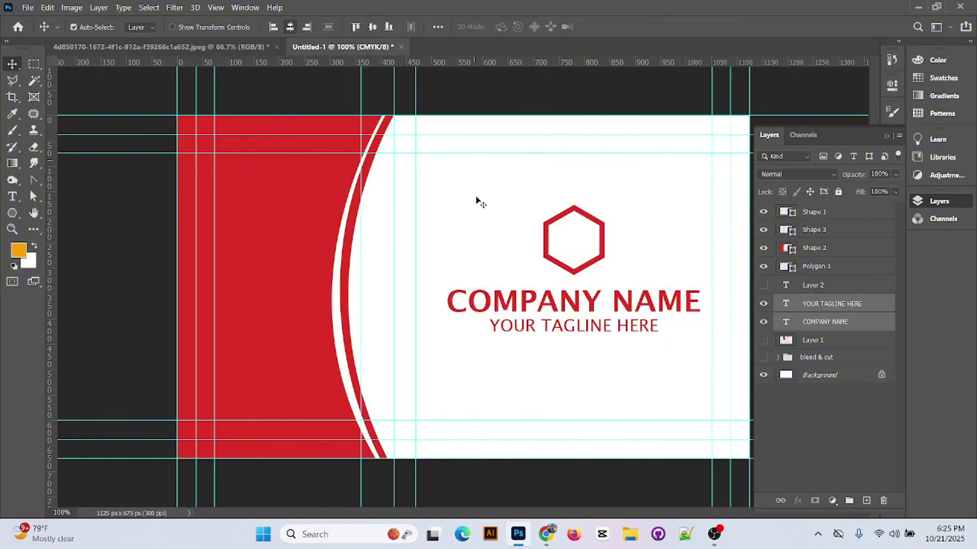
- Group the card layers into Group 1 and delete the bleed & cut group
{"action": "left_click", "coordinate": [811, 213]}
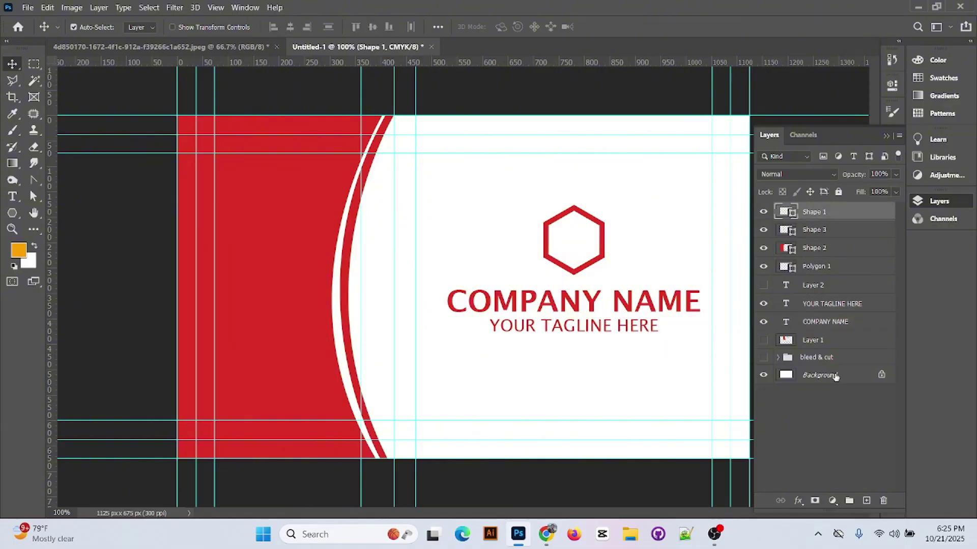
{"action": "left_click", "coordinate": [829, 342], "text": "shift"}
{"action": "key", "text": "ctrl+g"}
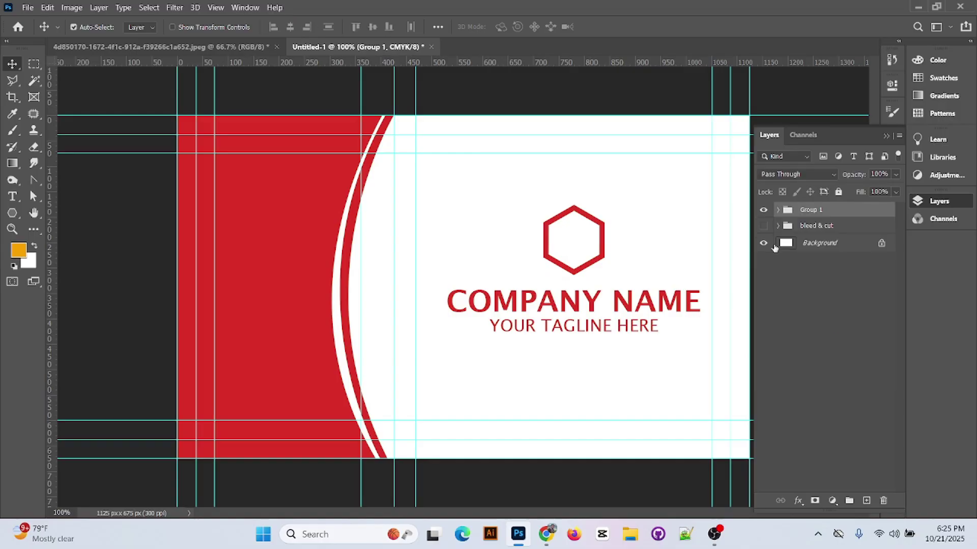
{"action": "double_click", "coordinate": [810, 210]}
{"action": "left_click", "coordinate": [801, 227]}
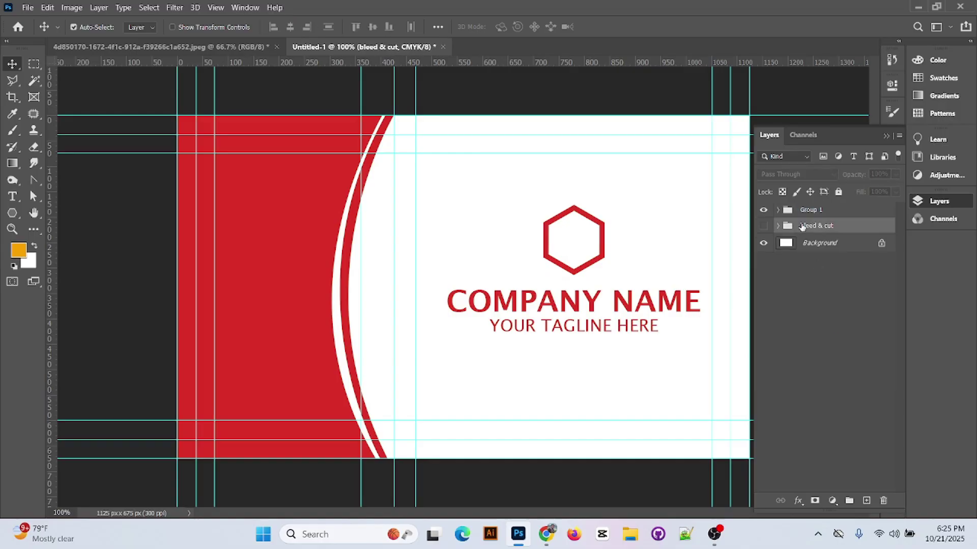
{"action": "key", "text": "Delete"}
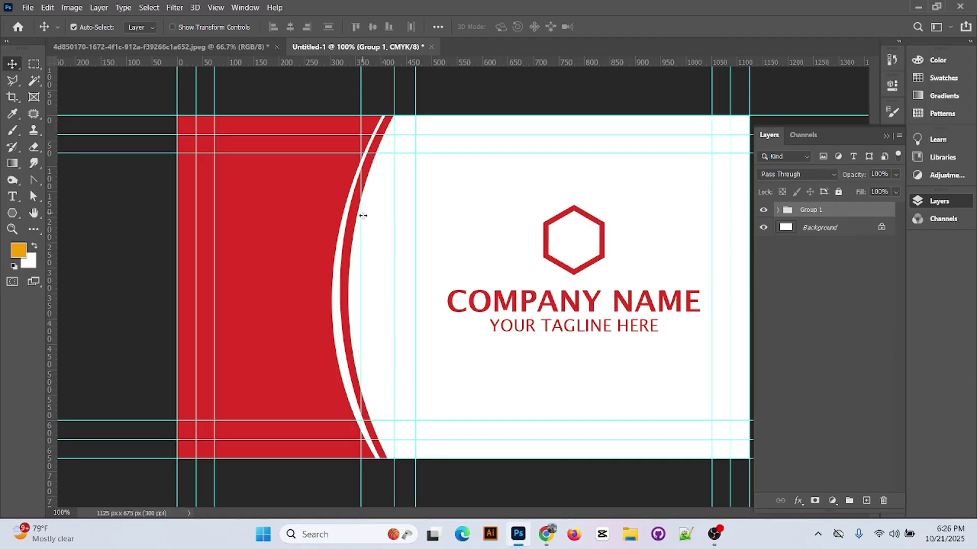
- Remove three vertical guides and duplicate Group 1 as Group 1 copy
{"action": "left_click_drag", "start_coordinate": [363, 215], "coordinate": [51, 216]}
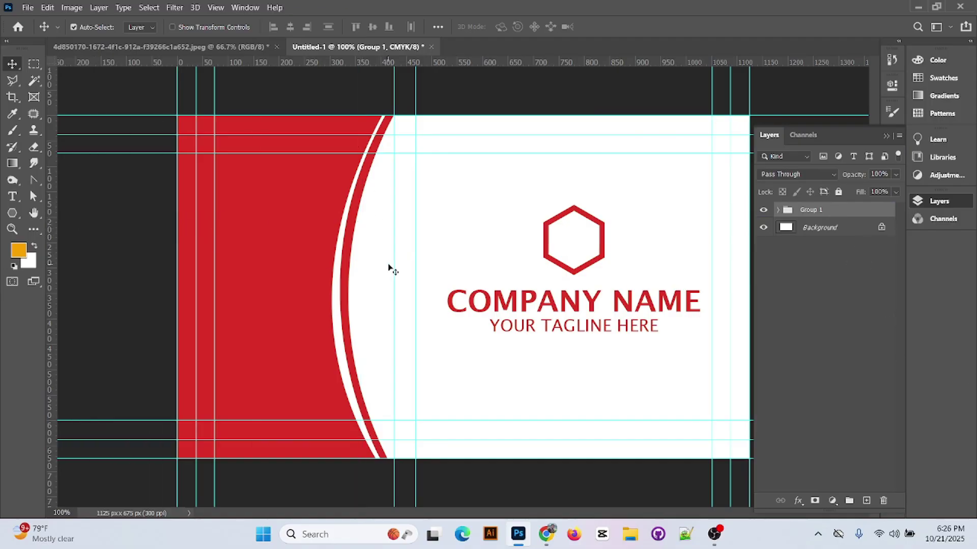
{"action": "left_click_drag", "start_coordinate": [396, 268], "coordinate": [50, 234]}
{"action": "left_click_drag", "start_coordinate": [414, 219], "coordinate": [29, 224]}
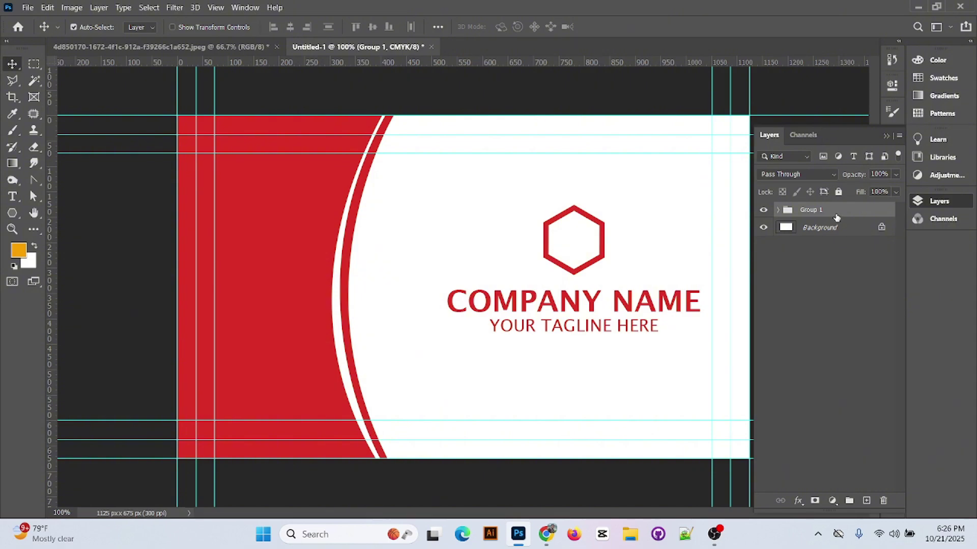
{"action": "key", "text": "ctrl+j"}
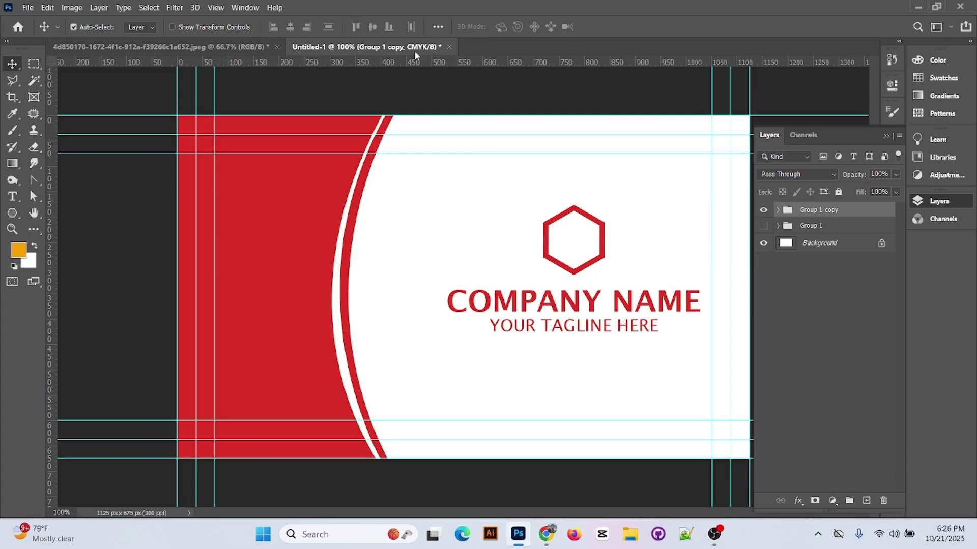
- Crop the reference JPEG down to its bottom back card, undoing an accidental tiny crop
{"action": "left_click", "coordinate": [264, 48]}
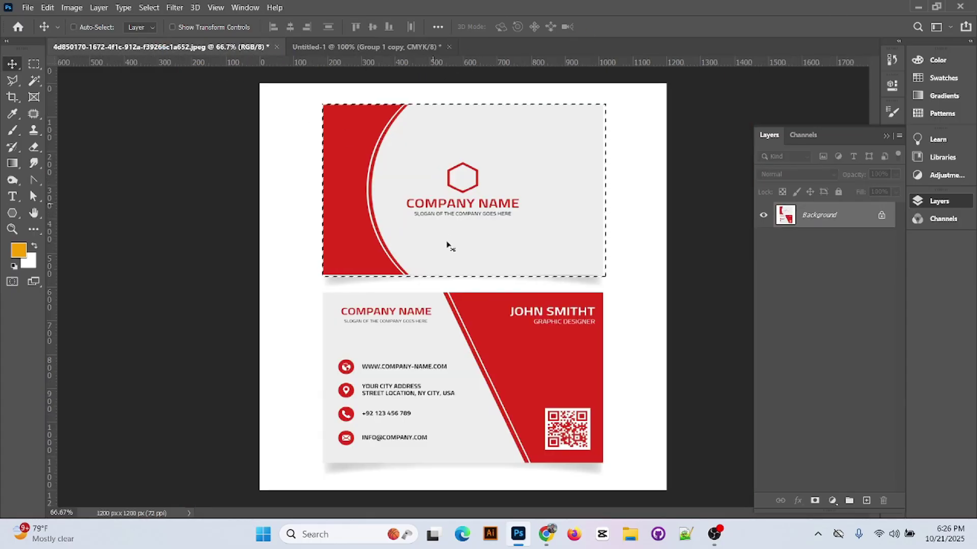
{"action": "left_click", "coordinate": [73, 27]}
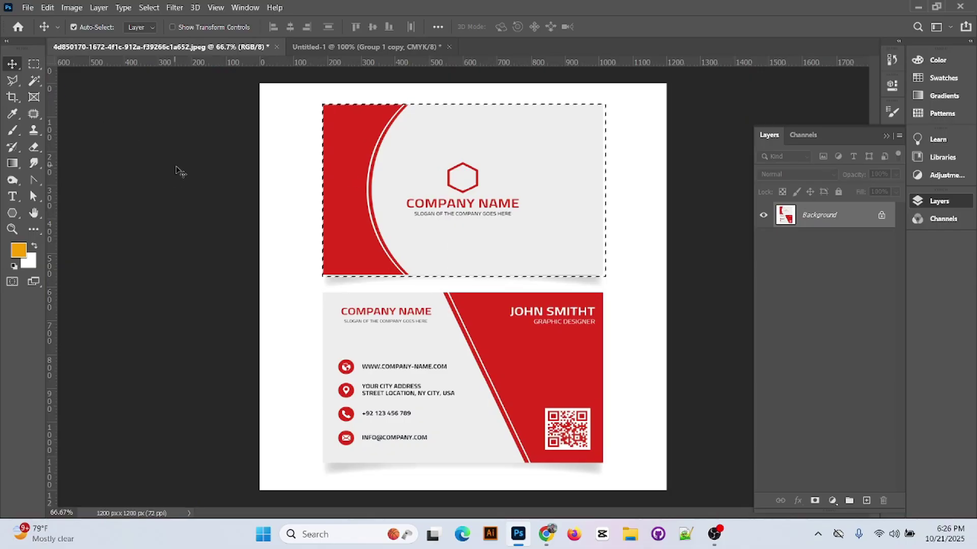
{"action": "left_click", "coordinate": [12, 97]}
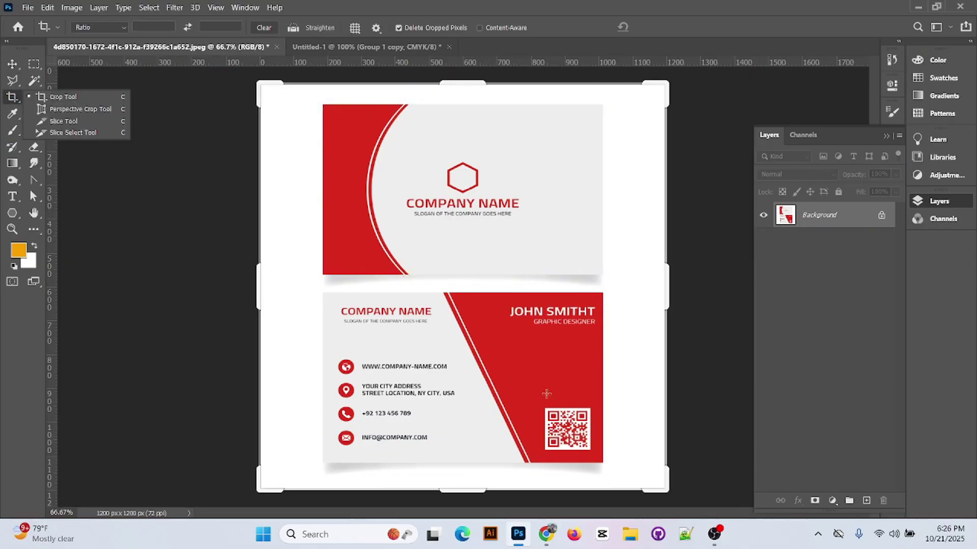
{"action": "left_click_drag", "start_coordinate": [324, 293], "coordinate": [605, 465]}
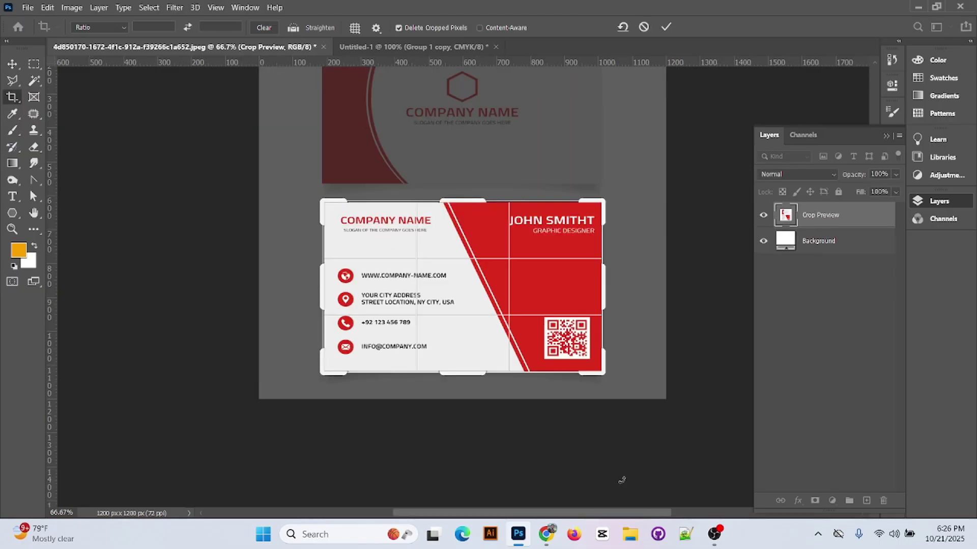
{"action": "left_click", "coordinate": [666, 27]}
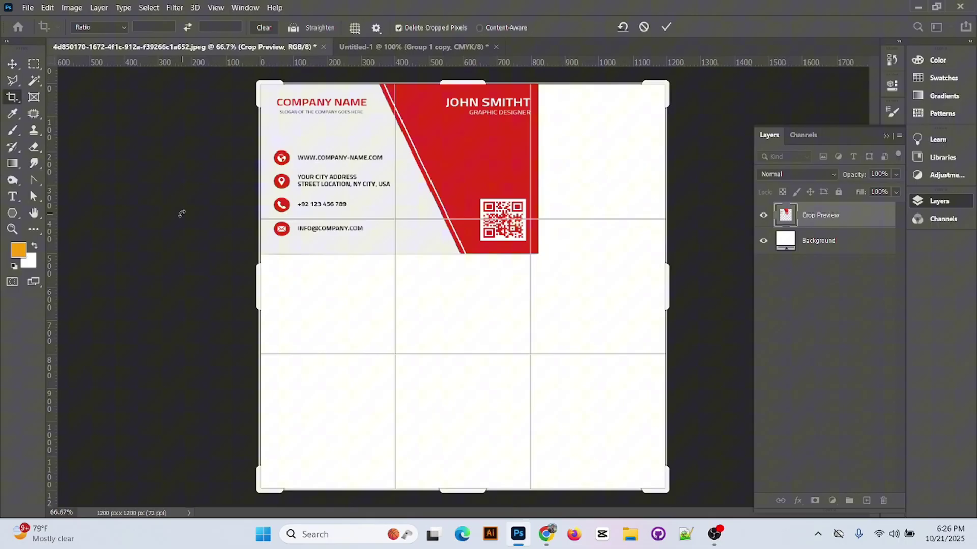
{"action": "left_click", "coordinate": [666, 27]}
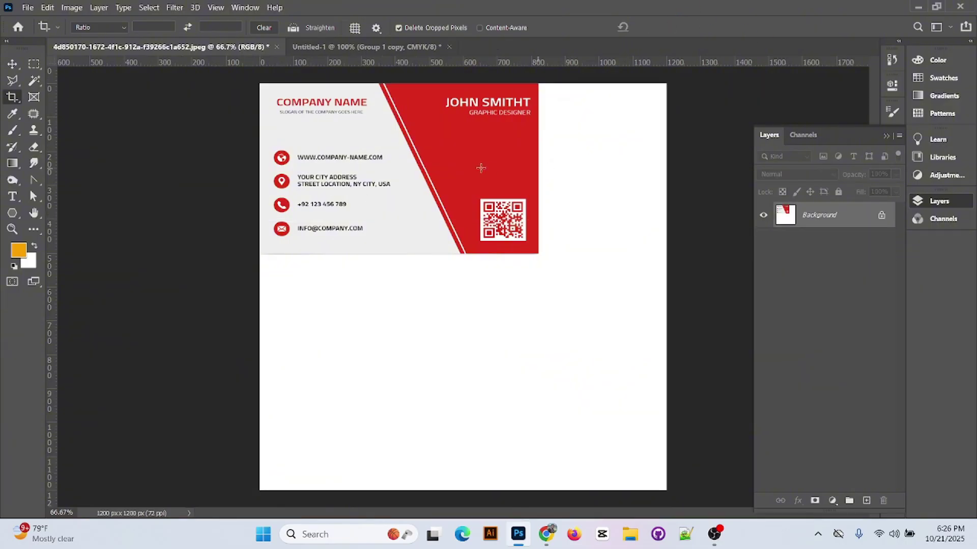
{"action": "left_click_drag", "start_coordinate": [480, 168], "coordinate": [484, 174]}
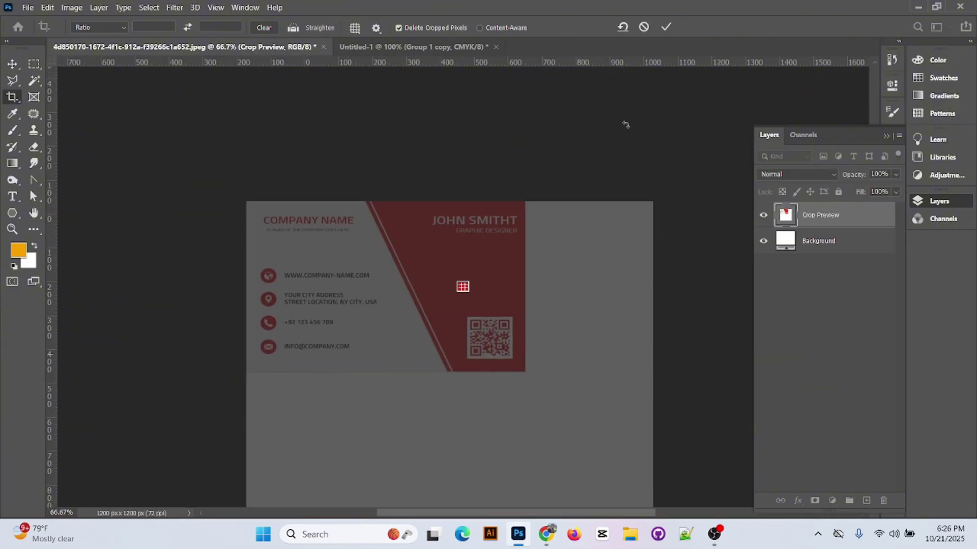
{"action": "left_click", "coordinate": [666, 26]}
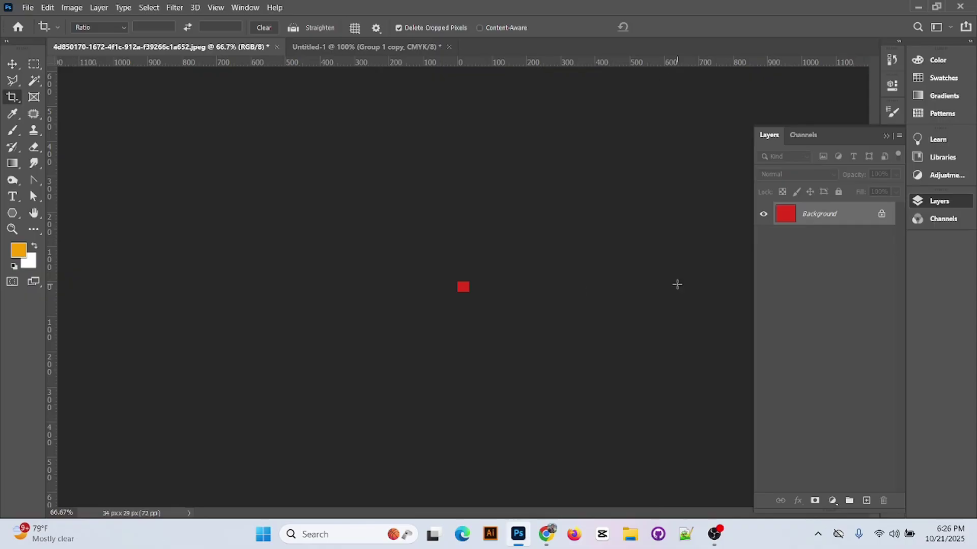
{"action": "key", "text": "ctrl+z"}
{"action": "key", "text": "ctrl+z"}
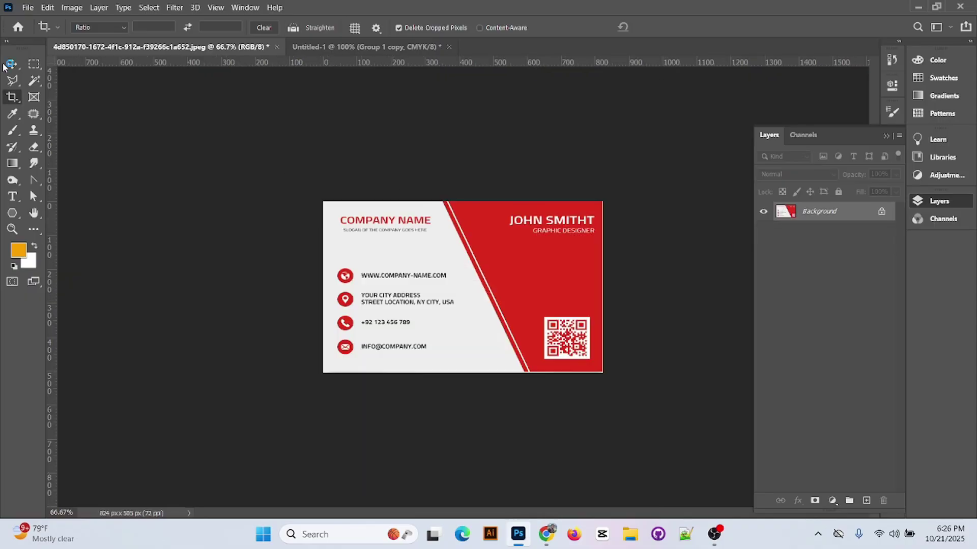
- Unlock Background, bring the back card into Untitled-1 as Layer 3, and position it
{"action": "left_click", "coordinate": [5, 65]}
{"action": "left_click_drag", "start_coordinate": [547, 317], "coordinate": [487, 283]}
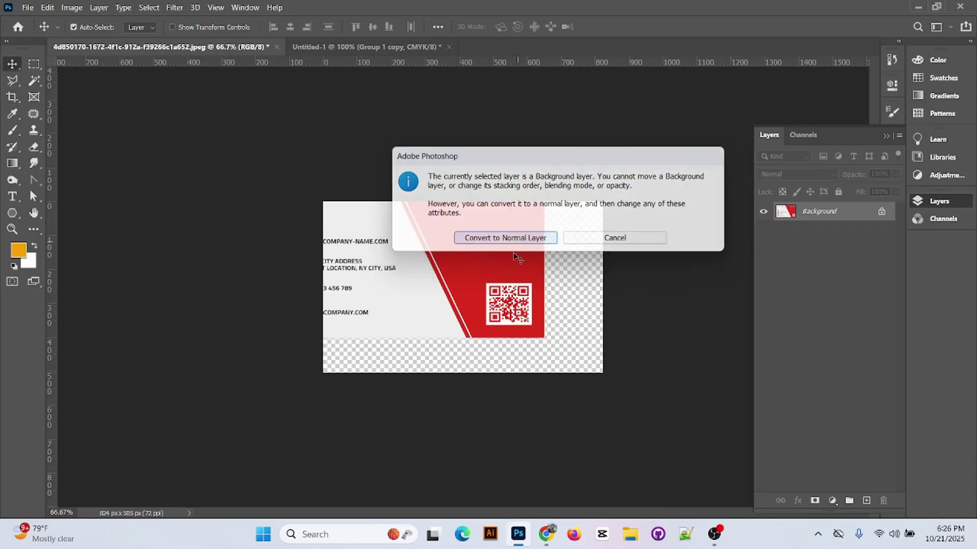
{"action": "left_click", "coordinate": [508, 238]}
{"action": "left_click", "coordinate": [382, 45]}
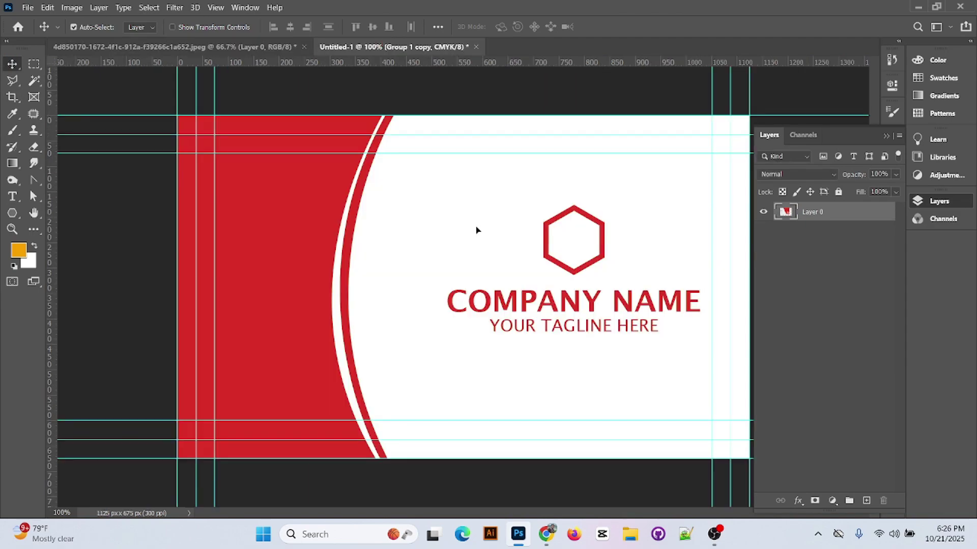
{"action": "left_click_drag", "start_coordinate": [475, 230], "coordinate": [476, 232]}
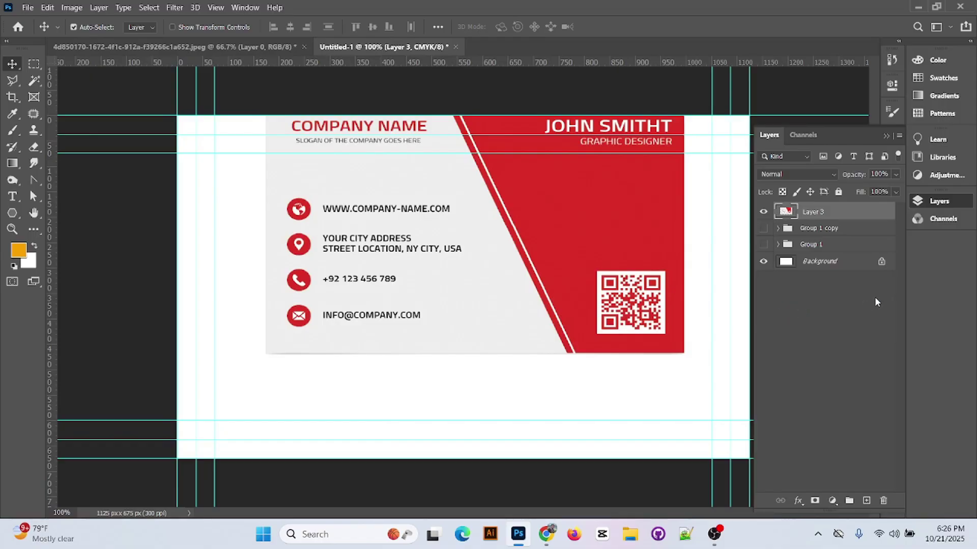
{"action": "left_click_drag", "start_coordinate": [569, 216], "coordinate": [558, 259]}
{"action": "double_click", "coordinate": [831, 230]}
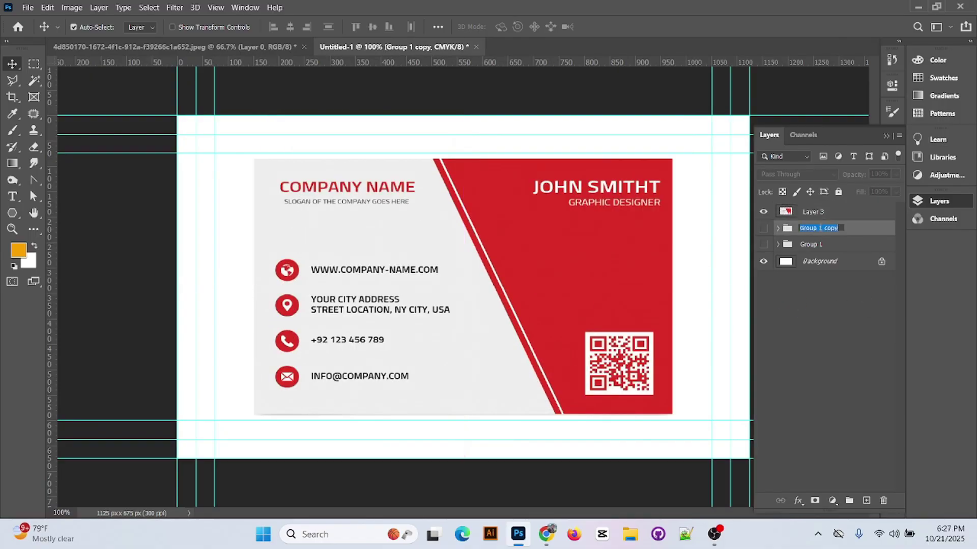
{"action": "left_click", "coordinate": [837, 365]}
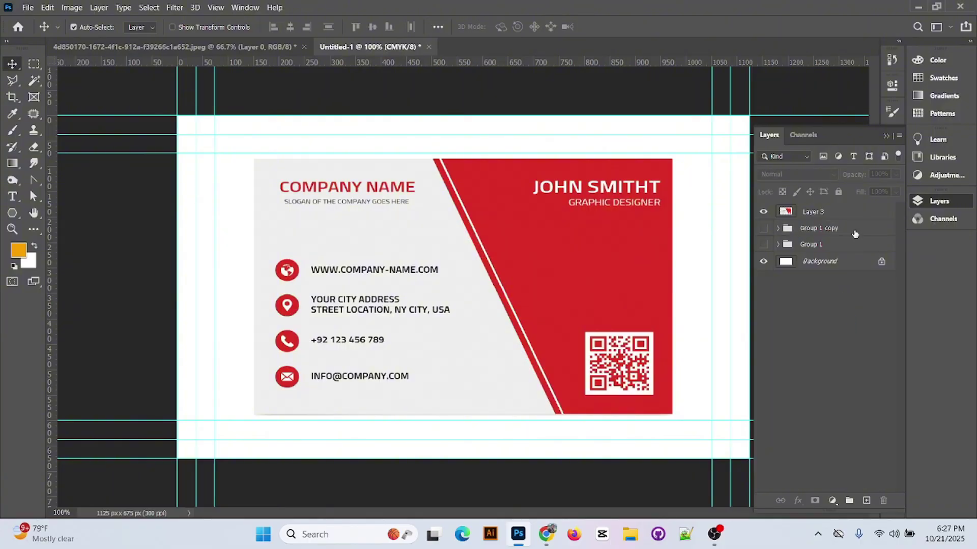
- Shift the back card art up-left and draw a red rectangle over the card's right side
{"action": "left_click_drag", "start_coordinate": [635, 266], "coordinate": [357, 242]}
{"action": "left_click", "coordinate": [12, 213]}
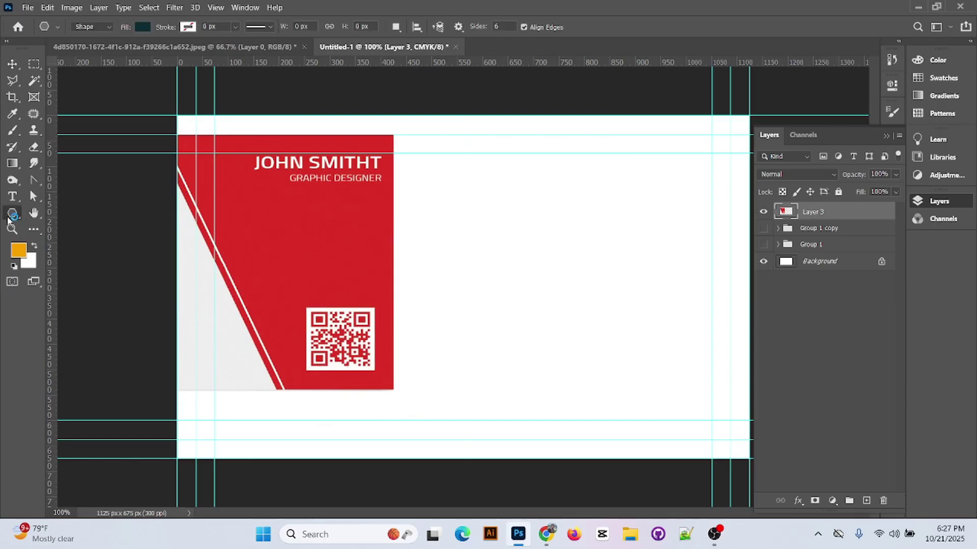
{"action": "left_click", "coordinate": [56, 213]}
{"action": "mouse_move", "coordinate": [544, 115]}
{"action": "left_mouse_down"}
{"action": "mouse_move", "coordinate": [751, 442]}
{"action": "mouse_move", "coordinate": [750, 459]}
{"action": "left_mouse_up"}
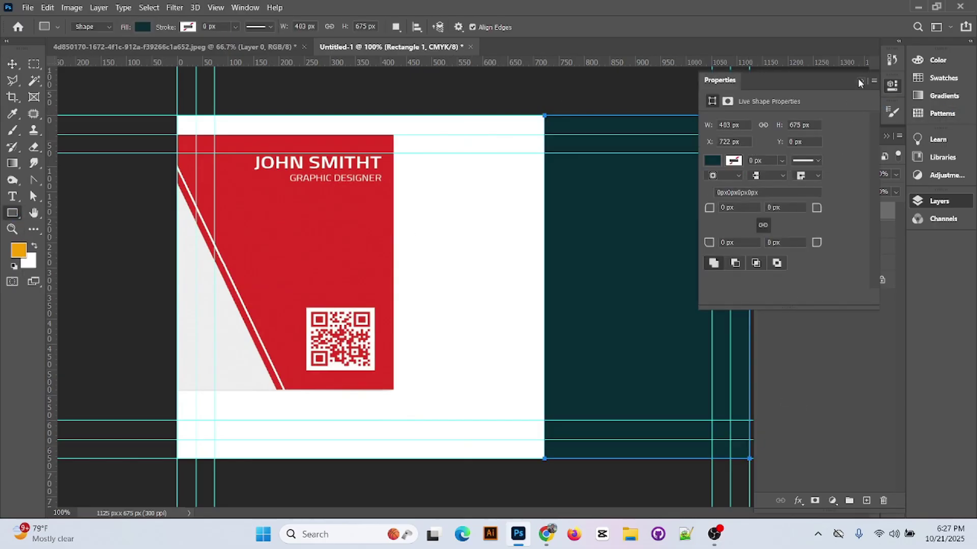
{"action": "left_click", "coordinate": [859, 80]}
{"action": "left_click", "coordinate": [143, 27]}
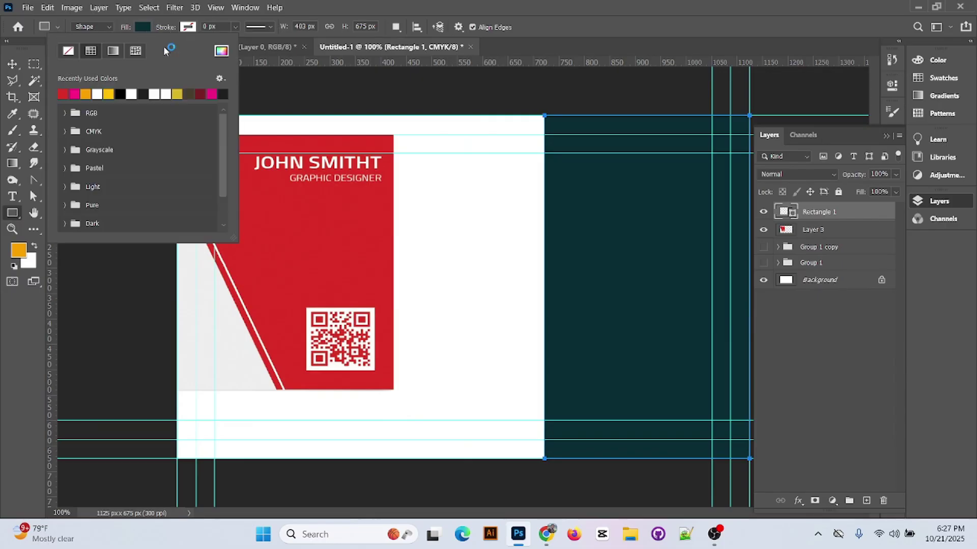
{"action": "left_click", "coordinate": [63, 94]}
{"action": "key", "text": "Return"}
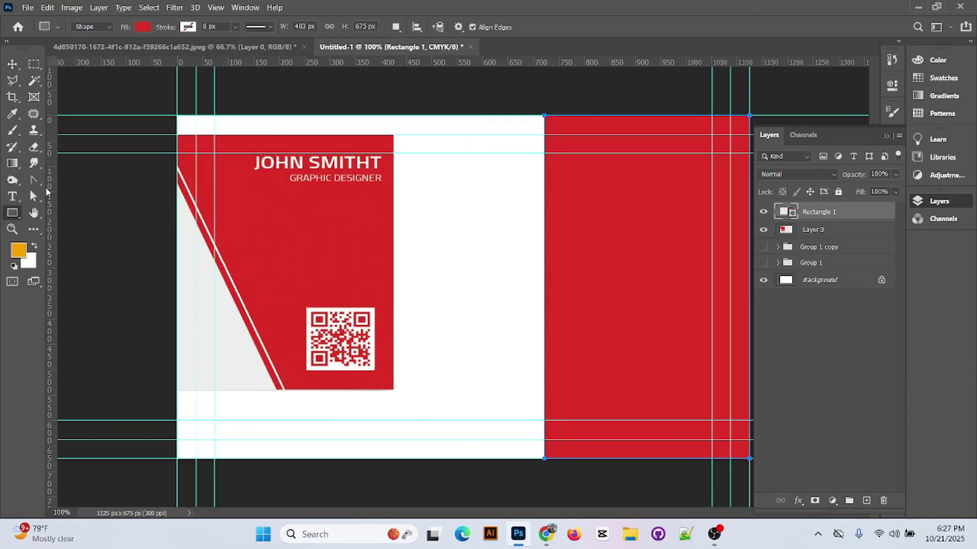
- Slant Rectangle 1 by dragging its left corner anchors into a diagonal edge
{"action": "right_click", "coordinate": [35, 196]}
{"action": "left_click", "coordinate": [76, 194]}
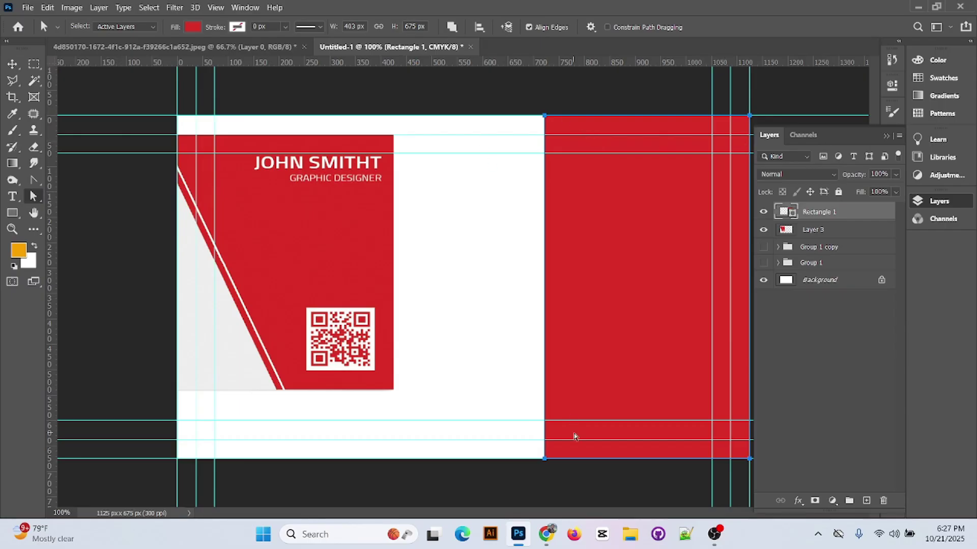
{"action": "left_click_drag", "start_coordinate": [544, 459], "coordinate": [634, 460]}
{"action": "left_click", "coordinate": [495, 207]}
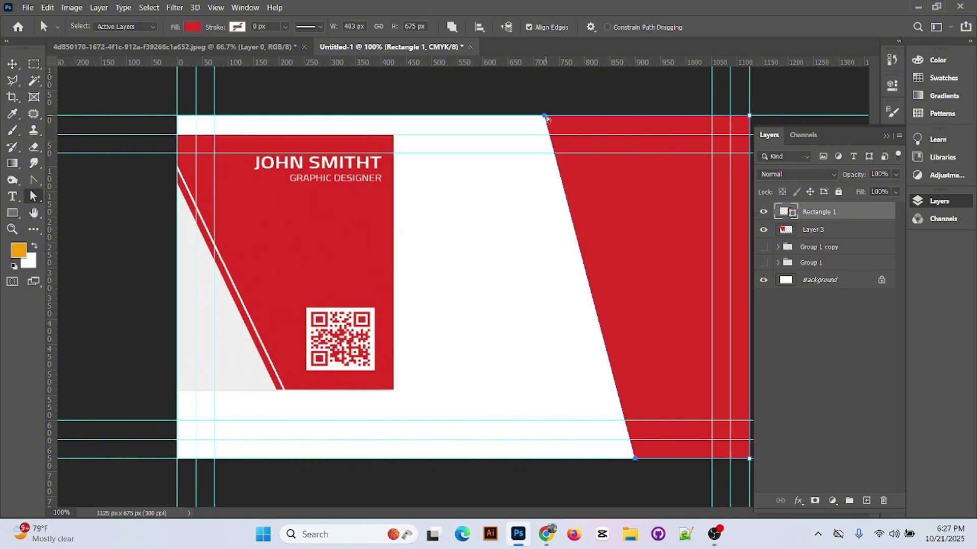
{"action": "left_click_drag", "start_coordinate": [544, 116], "coordinate": [474, 116]}
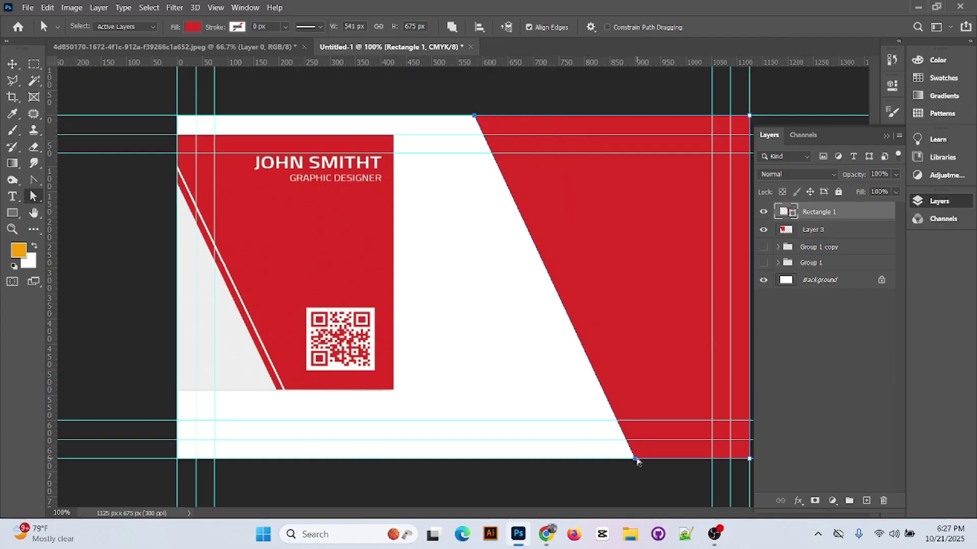
{"action": "left_click_drag", "start_coordinate": [637, 461], "coordinate": [607, 459]}
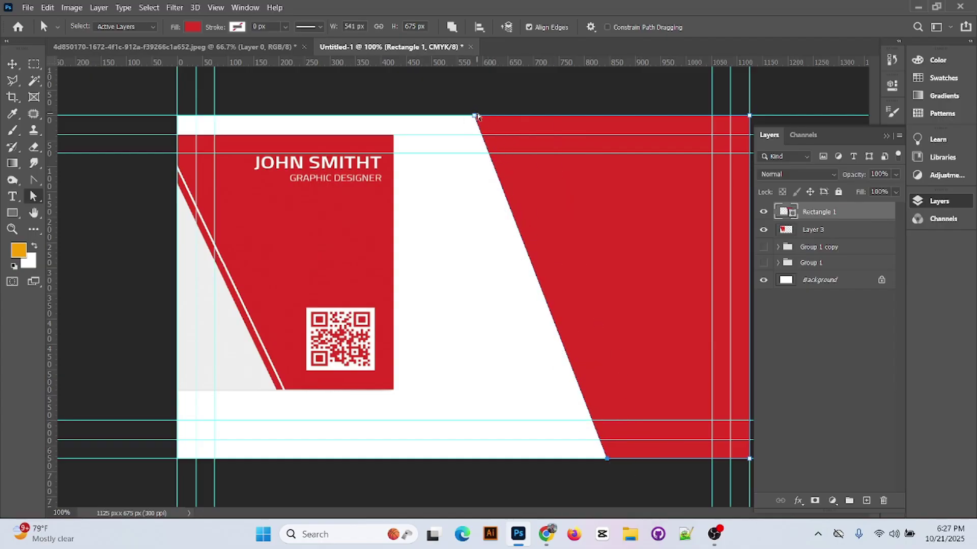
{"action": "left_click_drag", "start_coordinate": [476, 117], "coordinate": [460, 116]}
{"action": "left_click_drag", "start_coordinate": [749, 116], "coordinate": [750, 116]}
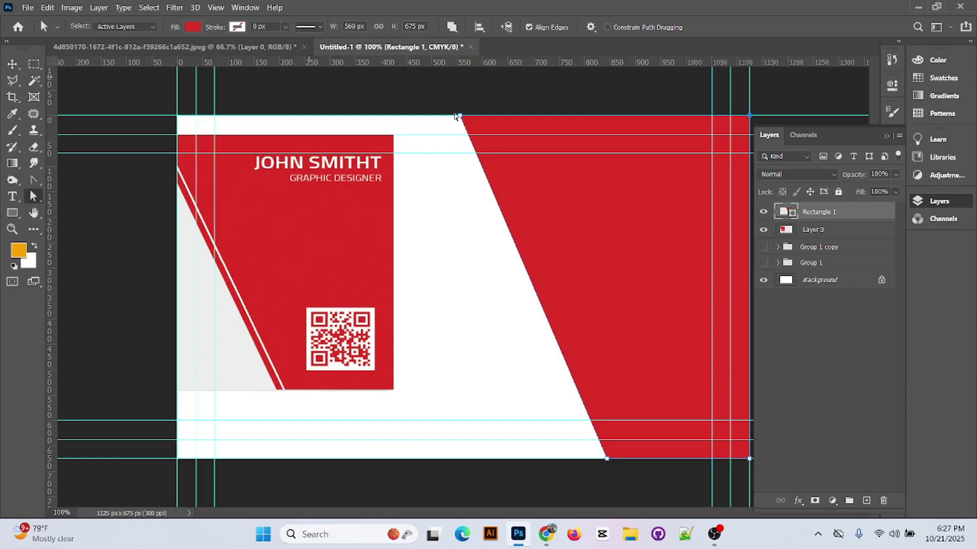
{"action": "left_click", "coordinate": [10, 64]}
{"action": "left_click", "coordinate": [388, 102]}
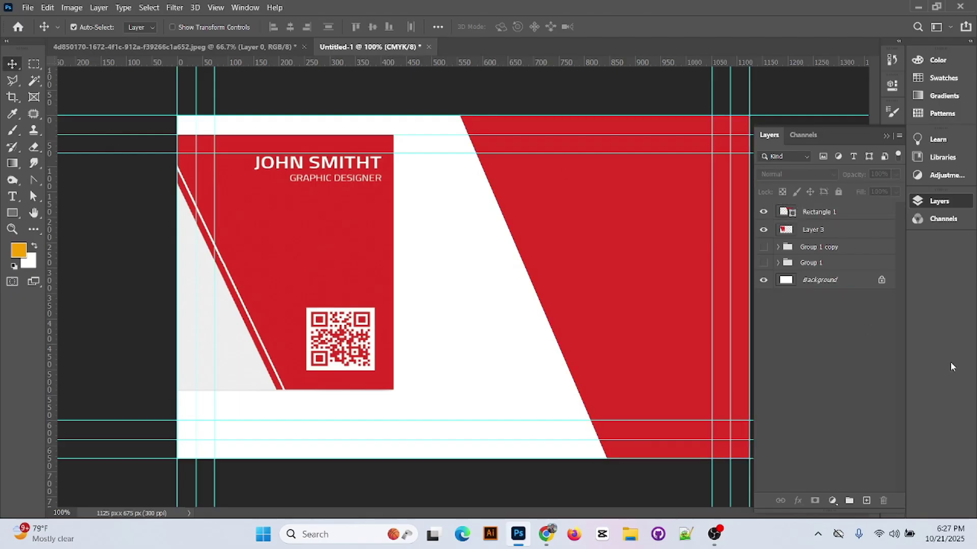
{"action": "left_click", "coordinate": [12, 213]}
- Draw a narrow red vertical bar (Rectangle 2) across the card and nudge it right
{"action": "left_click_drag", "start_coordinate": [421, 115], "coordinate": [441, 459]}
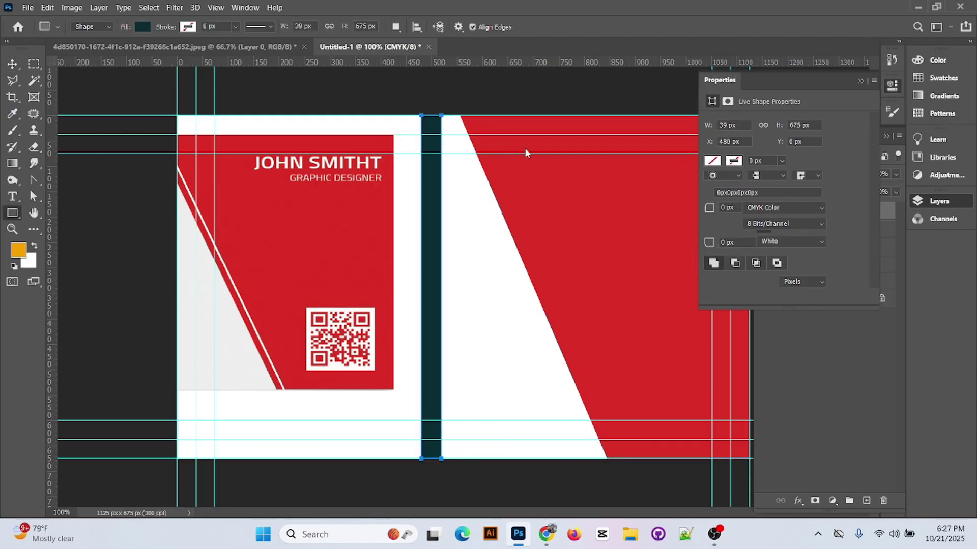
{"action": "left_click", "coordinate": [143, 27]}
{"action": "left_click", "coordinate": [64, 94]}
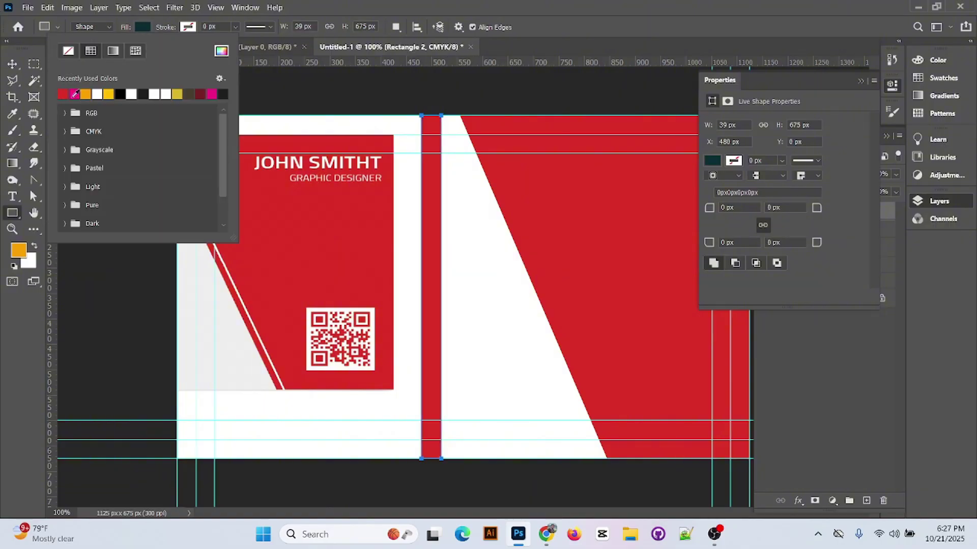
{"action": "key", "text": "Return"}
{"action": "left_click", "coordinate": [12, 64]}
{"action": "left_click_drag", "start_coordinate": [411, 286], "coordinate": [434, 289]}
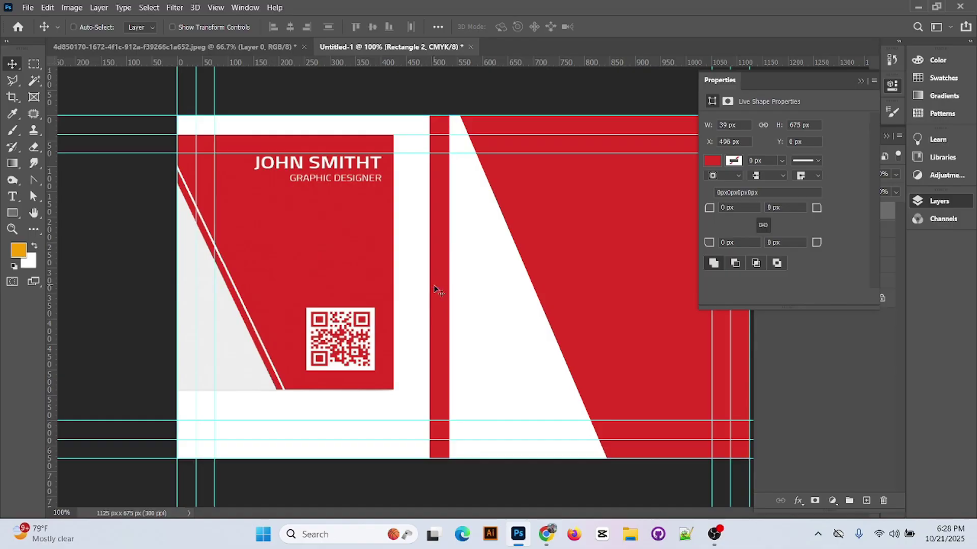
- Free Transform the red bar: rotate, stretch taller, narrow and move it beside the big panel
{"action": "key", "text": "ctrl+t"}
{"action": "left_click_drag", "start_coordinate": [438, 103], "coordinate": [391, 97]}
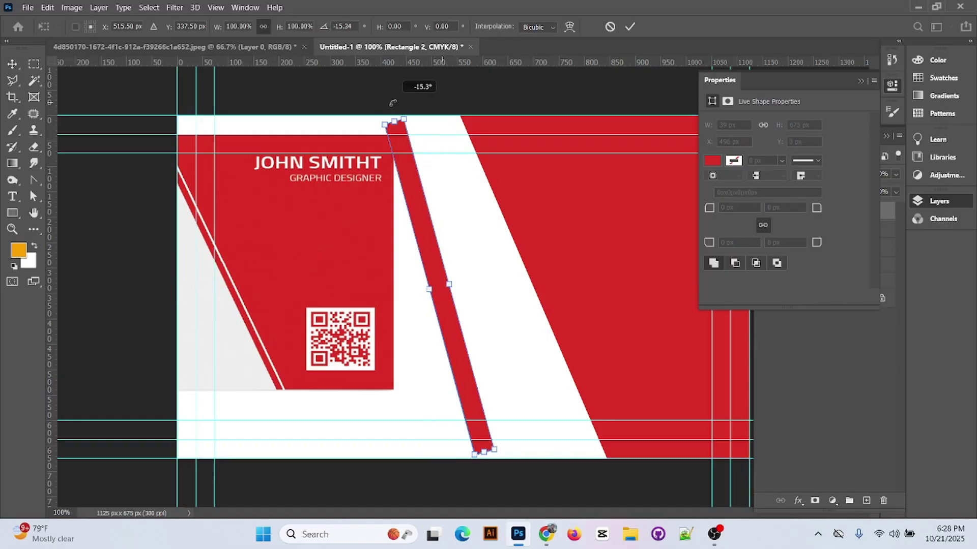
{"action": "left_click_drag", "start_coordinate": [427, 262], "coordinate": [451, 270]}
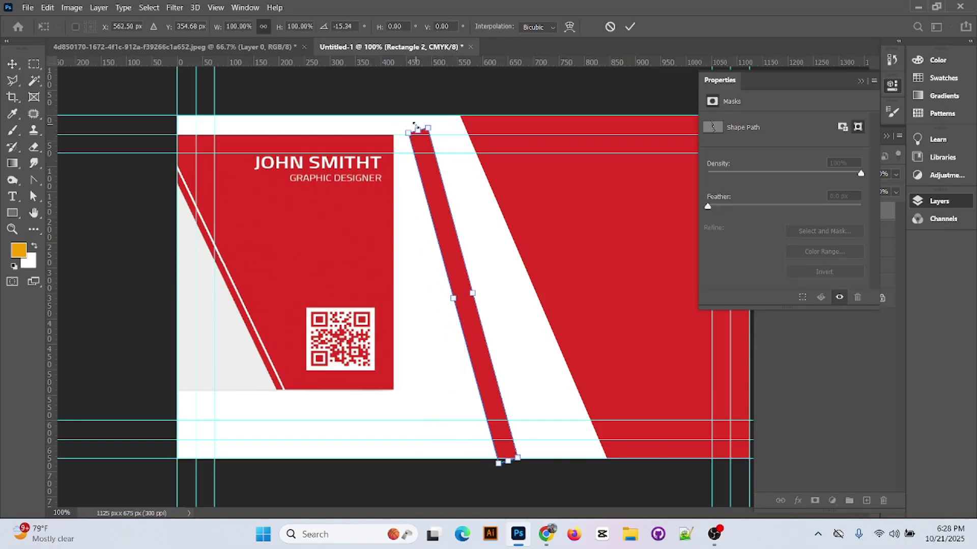
{"action": "left_click_drag", "start_coordinate": [415, 120], "coordinate": [403, 125]}
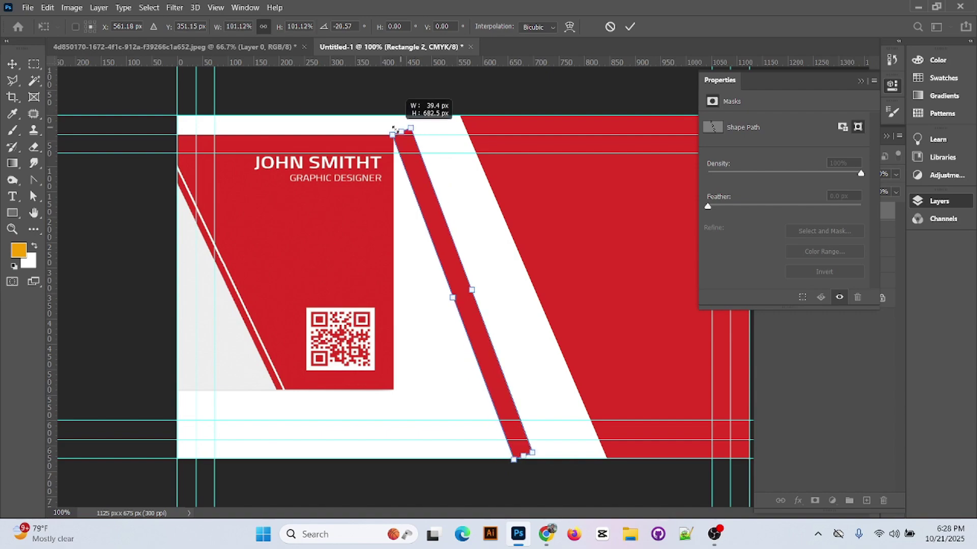
{"action": "left_click_drag", "start_coordinate": [446, 240], "coordinate": [456, 230]}
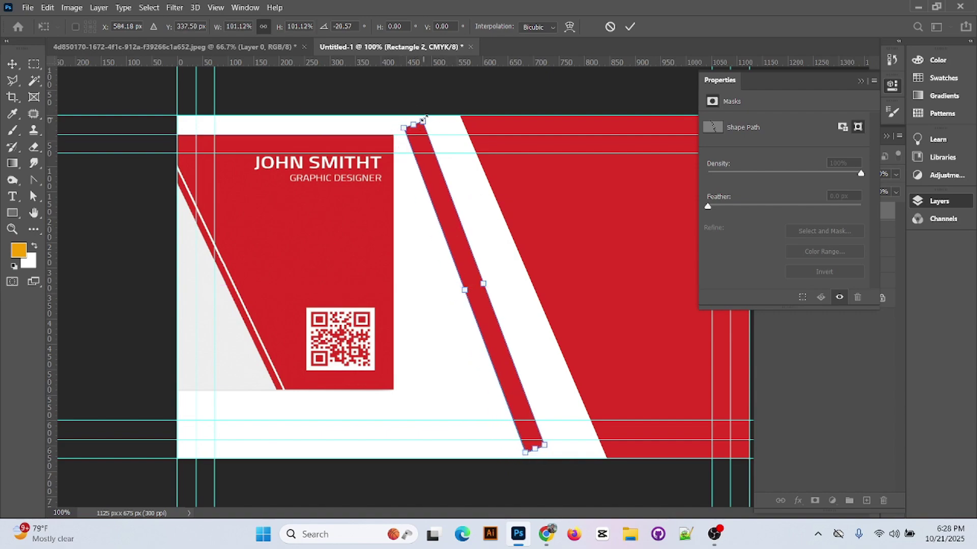
{"action": "left_click_drag", "start_coordinate": [427, 118], "coordinate": [418, 104]}
{"action": "left_click_drag", "start_coordinate": [447, 206], "coordinate": [484, 220]}
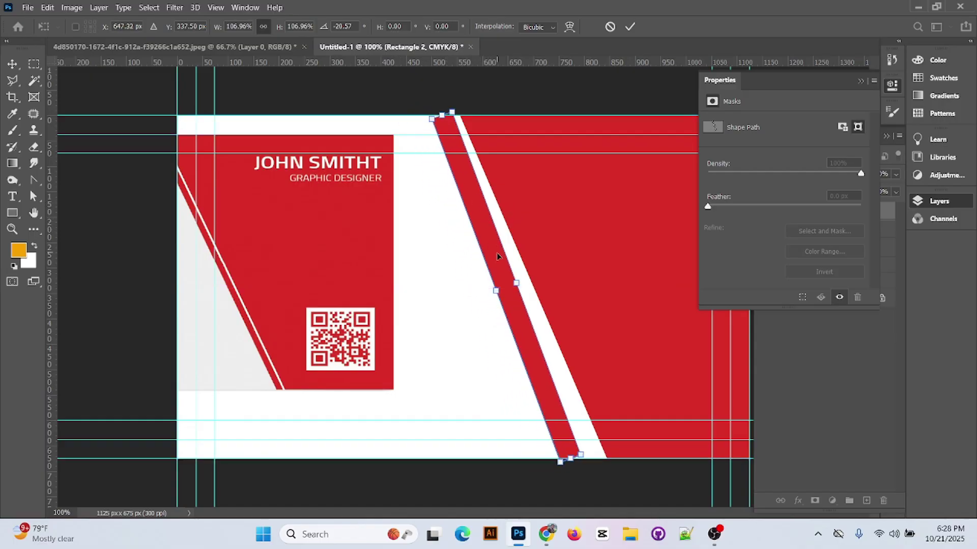
{"action": "left_click_drag", "start_coordinate": [452, 112], "coordinate": [448, 104]}
{"action": "left_click_drag", "start_coordinate": [483, 192], "coordinate": [487, 207]}
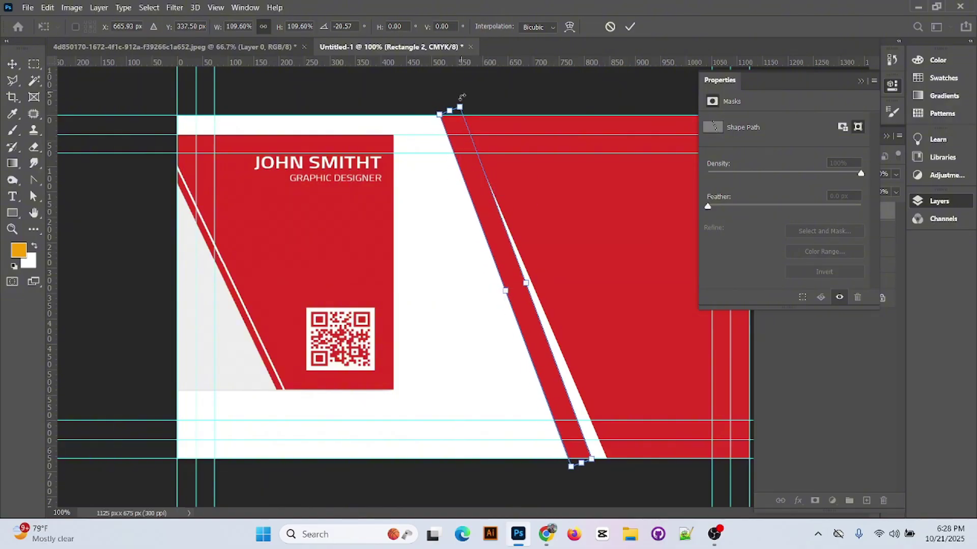
{"action": "left_click_drag", "start_coordinate": [463, 100], "coordinate": [459, 100]}
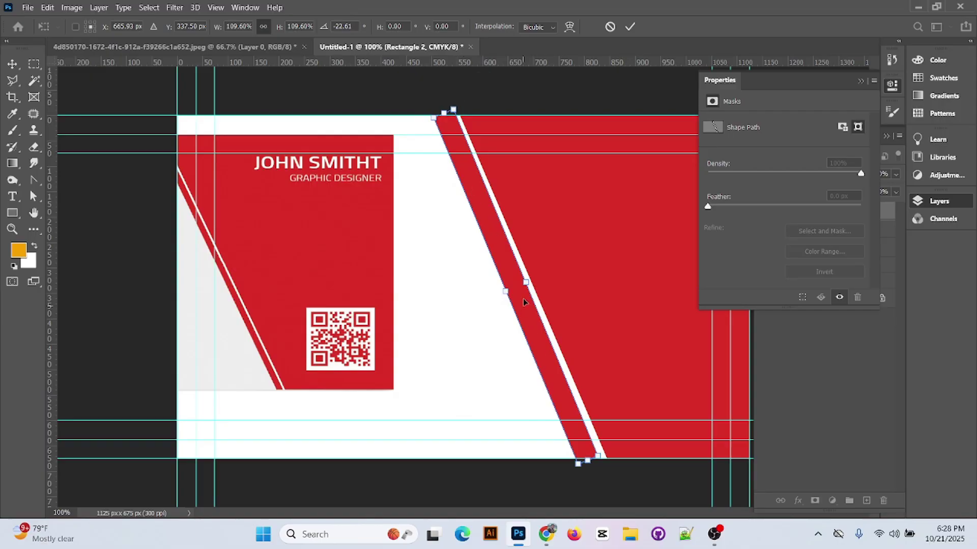
{"action": "mouse_move", "coordinate": [527, 280]}
{"action": "left_mouse_down"}
{"action": "mouse_move", "coordinate": [507, 288]}
{"action": "mouse_move", "coordinate": [528, 280]}
{"action": "left_mouse_up"}
{"action": "left_click_drag", "start_coordinate": [452, 85], "coordinate": [449, 86]}
{"action": "left_click", "coordinate": [630, 26]}
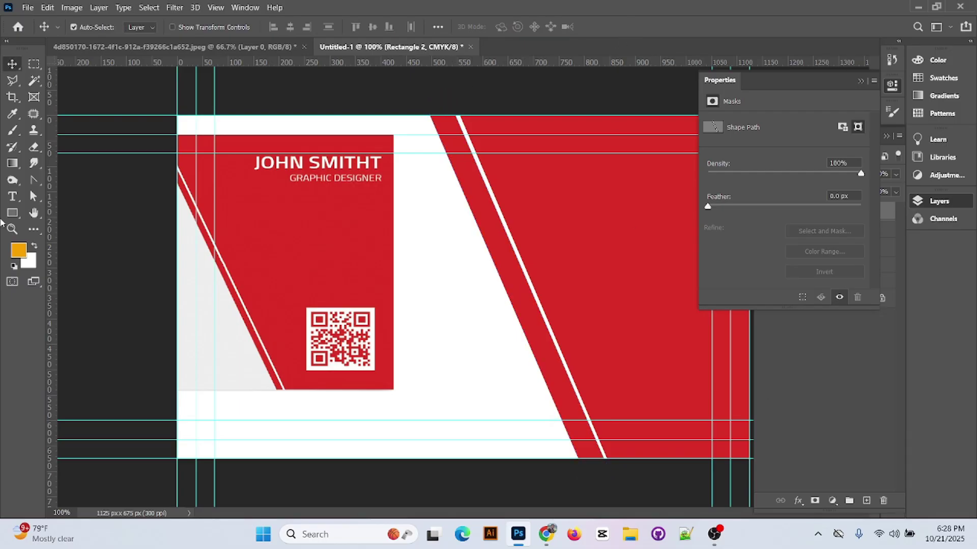
- Adjust the bar's left anchors so it runs parallel, leaving a thin white stripe
{"action": "left_click", "coordinate": [33, 196]}
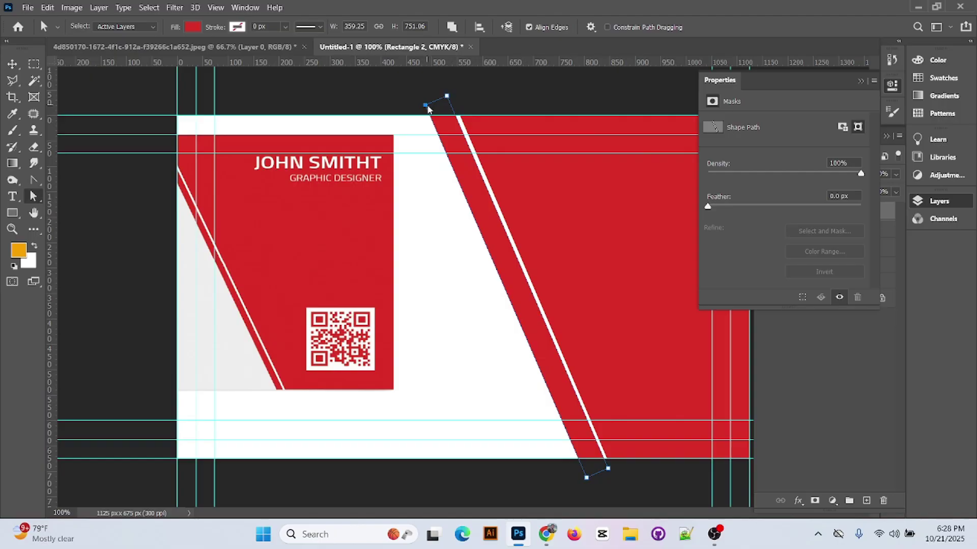
{"action": "left_click_drag", "start_coordinate": [425, 105], "coordinate": [433, 106]}
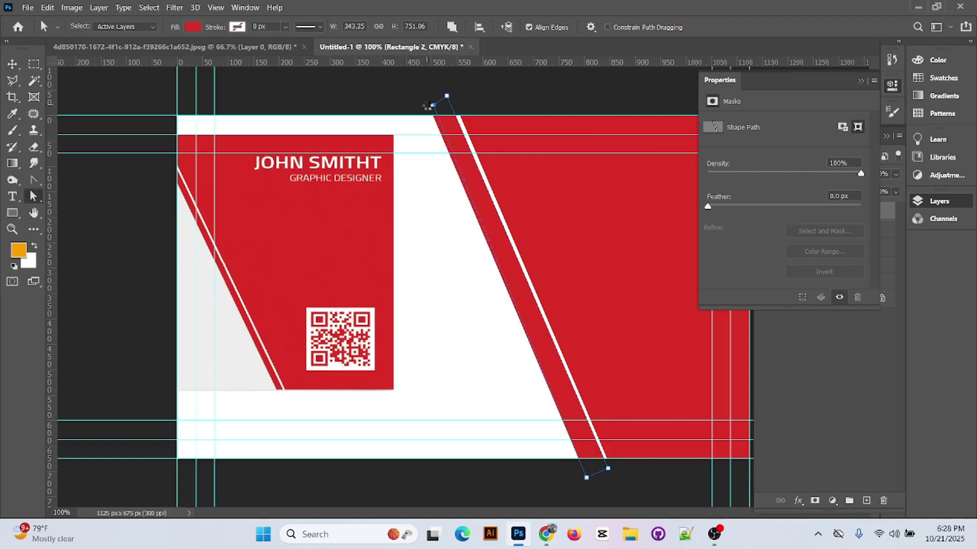
{"action": "key", "text": "Right"}
{"action": "key", "text": "Right"}
{"action": "key", "text": "Right"}
{"action": "key", "text": "Right"}
{"action": "key", "text": "Right"}
{"action": "key", "text": "Right"}
{"action": "key", "text": "Right"}
{"action": "key", "text": "Right"}
{"action": "key", "text": "Right"}
{"action": "key", "text": "Right"}
{"action": "key", "text": "Right"}
{"action": "key", "text": "Right"}
{"action": "key", "text": "Right"}
{"action": "key", "text": "Right"}
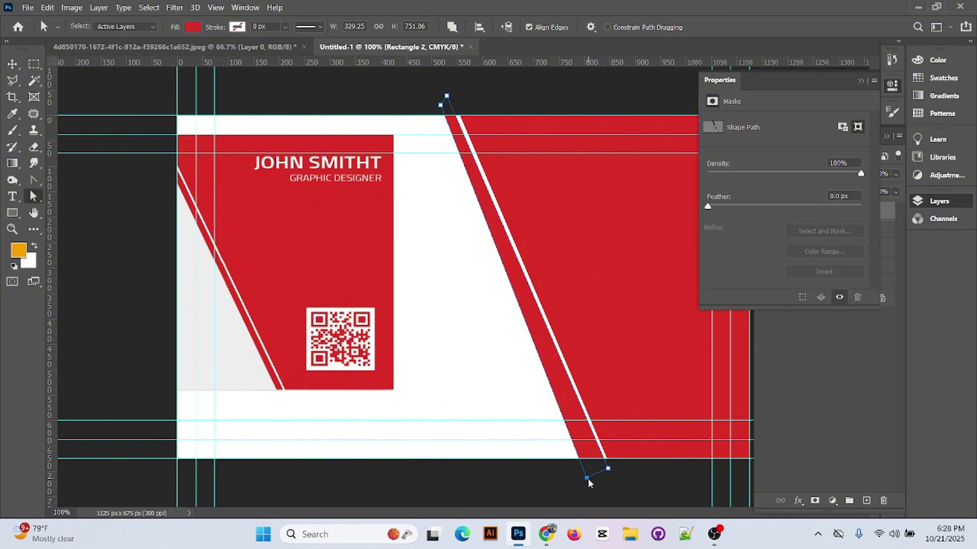
{"action": "key", "text": "Right"}
{"action": "key", "text": "Right"}
{"action": "key", "text": "Right"}
{"action": "key", "text": "Right"}
{"action": "key", "text": "Right"}
{"action": "key", "text": "Right"}
{"action": "key", "text": "Right"}
{"action": "key", "text": "Right"}
{"action": "key", "text": "Right"}
{"action": "key", "text": "Right"}
{"action": "key", "text": "Right"}
{"action": "key", "text": "Right"}
{"action": "key", "text": "Right"}
{"action": "key", "text": "Right"}
{"action": "key", "text": "Right"}
{"action": "key", "text": "Right"}
{"action": "key", "text": "Right"}
{"action": "key", "text": "Right"}
{"action": "key", "text": "Right"}
{"action": "key", "text": "Right"}
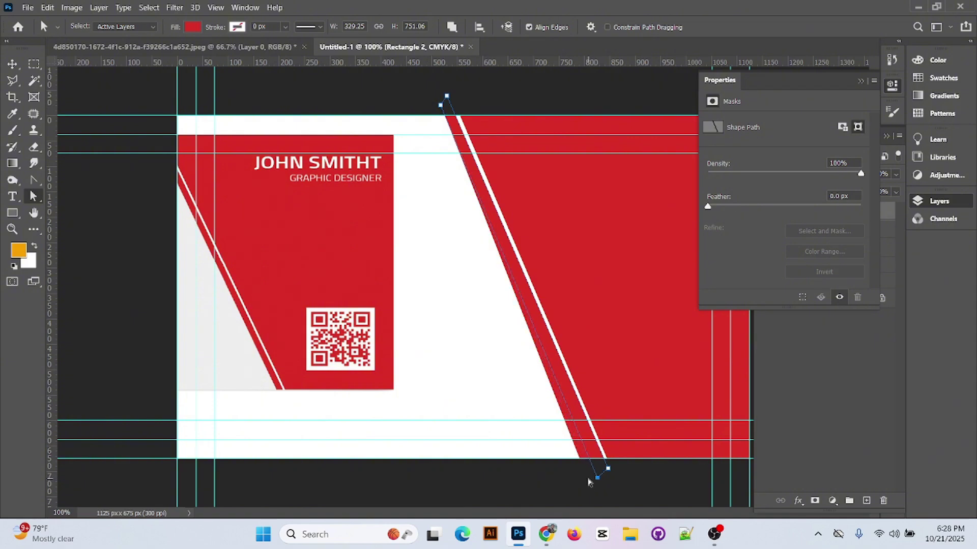
{"action": "key", "text": "Right"}
{"action": "key", "text": "Right"}
{"action": "key", "text": "Right"}
{"action": "key", "text": "Right"}
{"action": "key", "text": "Right"}
{"action": "key", "text": "Right"}
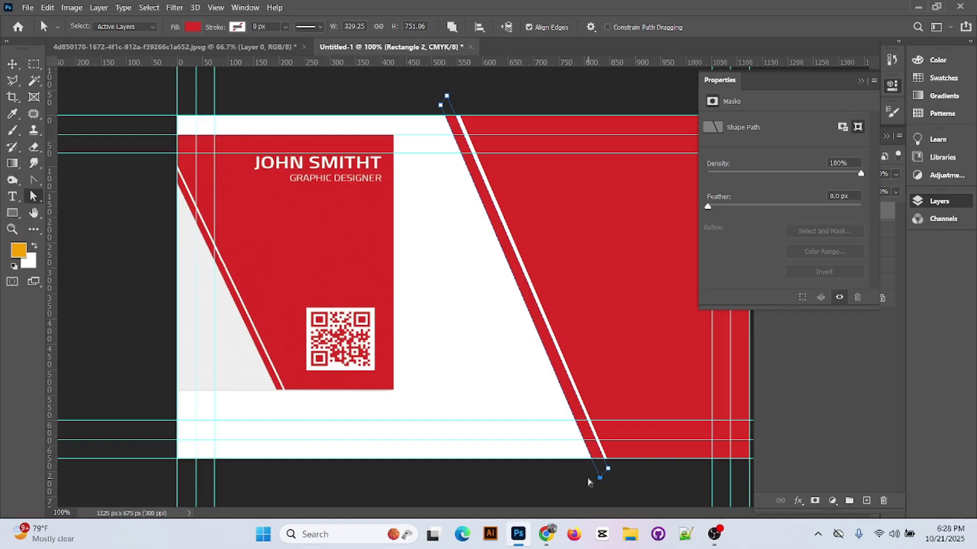
{"action": "key", "text": "v"}
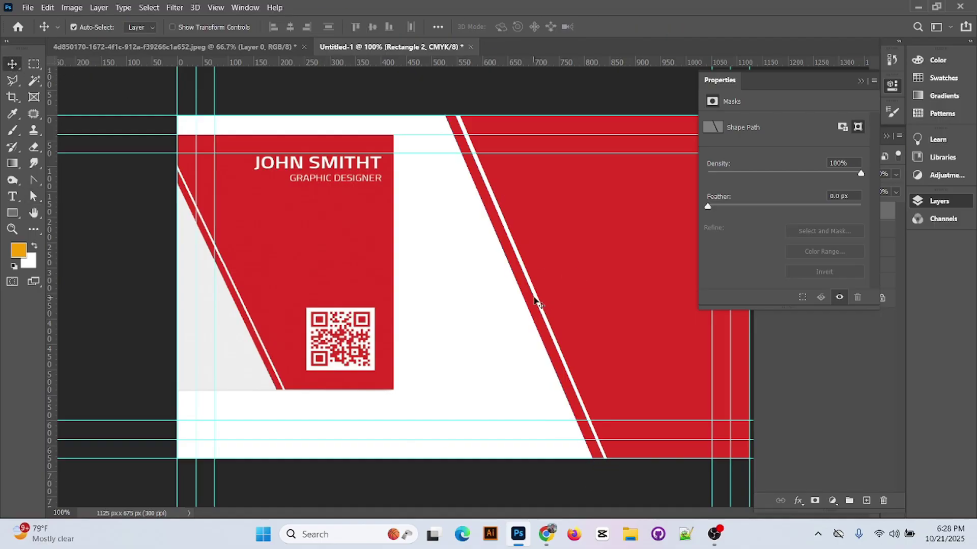
{"action": "key", "text": "Left"}
{"action": "key", "text": "Left"}
{"action": "key", "text": "Left"}
{"action": "key", "text": "Left"}
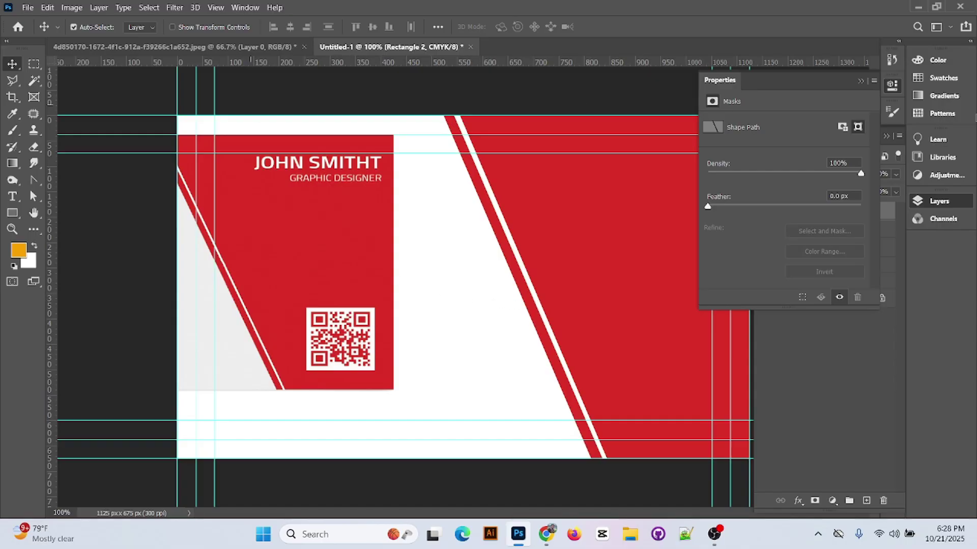
- Reposition the front card image and type the name JOHN SMITHT
{"action": "left_click", "coordinate": [860, 80]}
{"action": "mouse_move", "coordinate": [299, 230]}
{"action": "left_mouse_down"}
{"action": "mouse_move", "coordinate": [632, 215]}
{"action": "mouse_move", "coordinate": [395, 217]}
{"action": "mouse_move", "coordinate": [293, 236]}
{"action": "left_mouse_up"}
{"action": "left_click", "coordinate": [12, 196]}
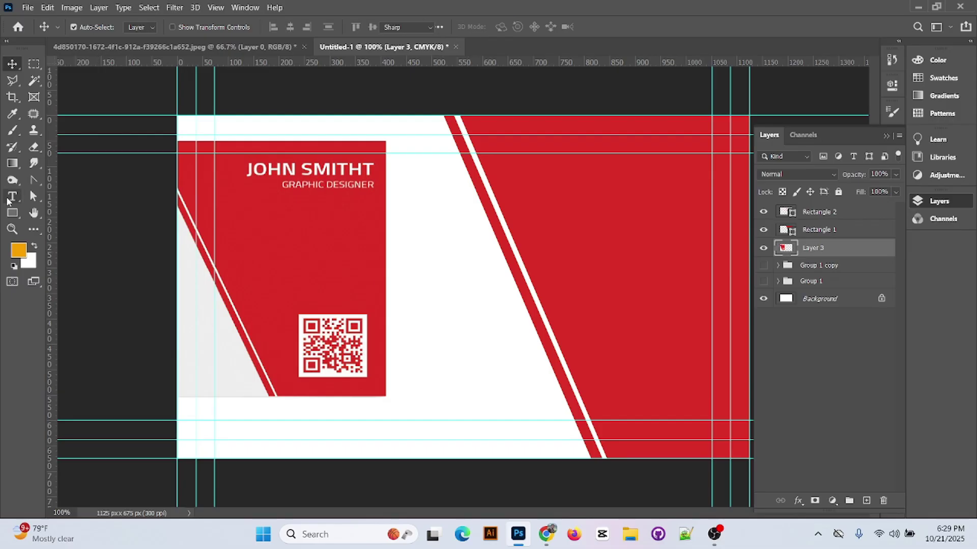
{"action": "left_click", "coordinate": [405, 283]}
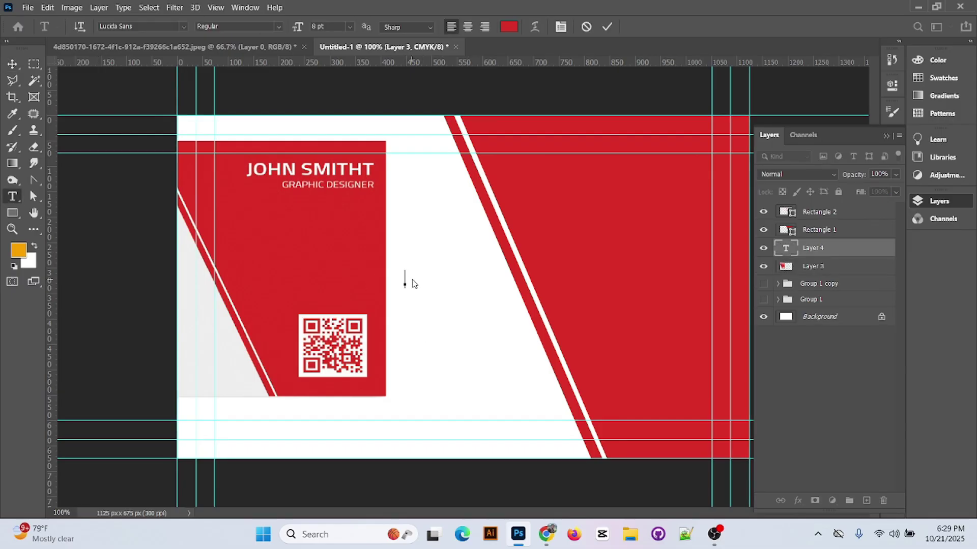
{"action": "type", "text": "JON"}
{"action": "key", "text": "BackSpace"}
{"action": "key", "text": "BackSpace"}
{"action": "type", "text": "OHN sM"}
{"action": "key", "text": "BackSpace"}
{"action": "key", "text": "BackSpace"}
{"action": "key", "text": "BackSpace"}
{"action": "type", "text": "SMIT"}
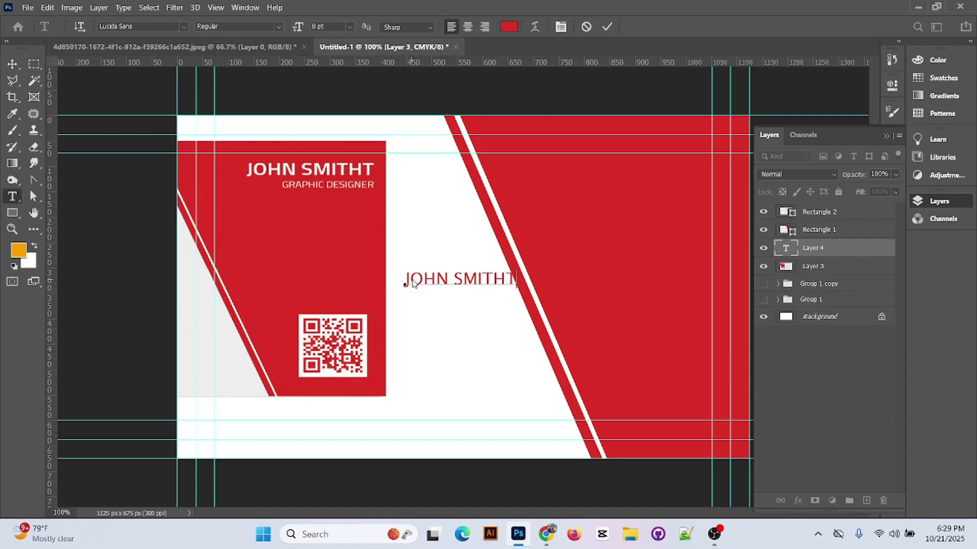
{"action": "double_click", "coordinate": [474, 277]}
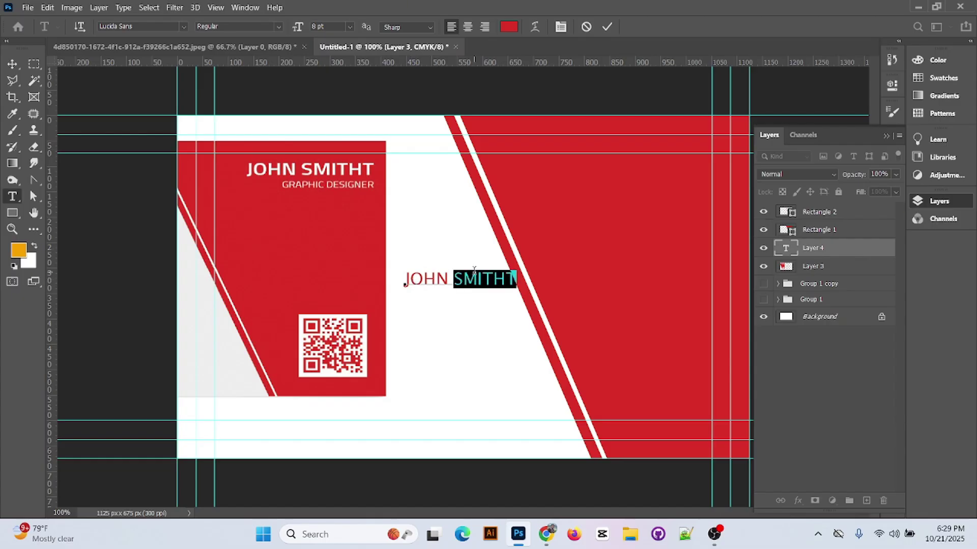
{"action": "key", "text": "ctrl+a"}
- Colour the name near-black, move its layer to the top, and place it on the red panel
{"action": "left_click", "coordinate": [509, 27]}
{"action": "left_click", "coordinate": [702, 290]}
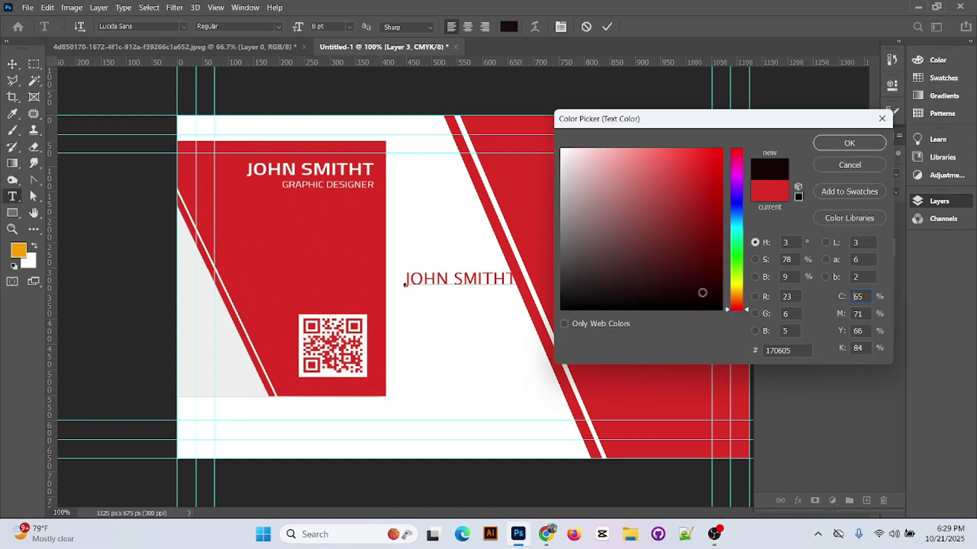
{"action": "left_click", "coordinate": [848, 142]}
{"action": "left_click", "coordinate": [606, 27]}
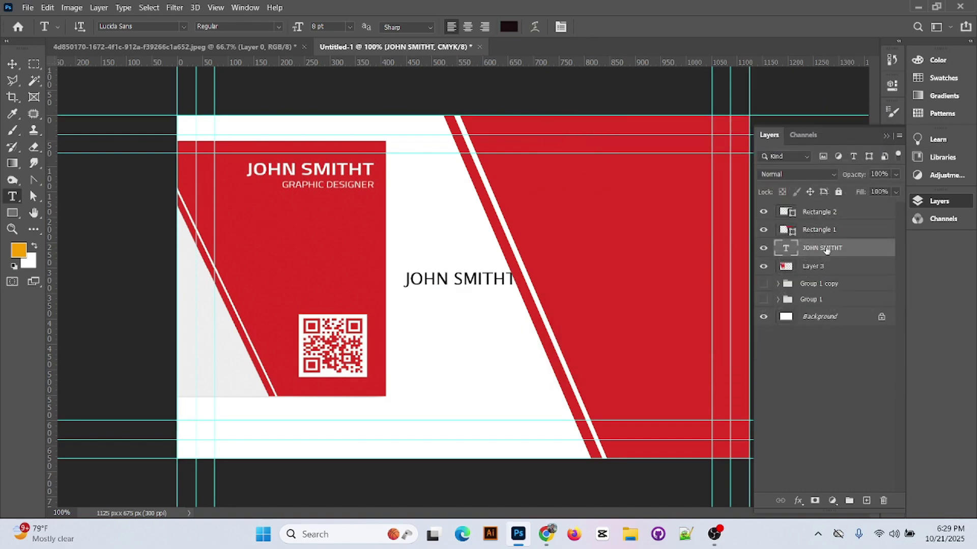
{"action": "left_click_drag", "start_coordinate": [827, 250], "coordinate": [826, 209]}
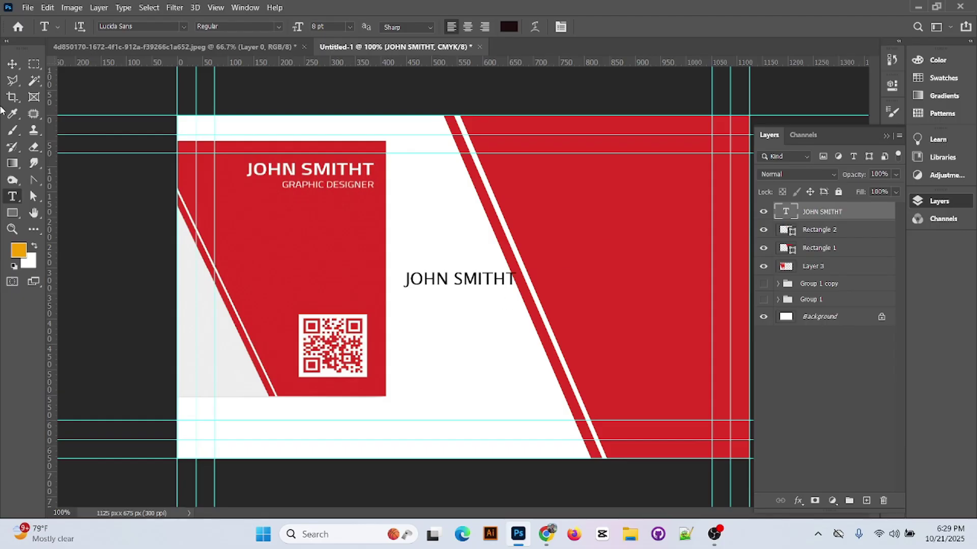
{"action": "key", "text": "v"}
{"action": "left_click_drag", "start_coordinate": [478, 277], "coordinate": [642, 155]}
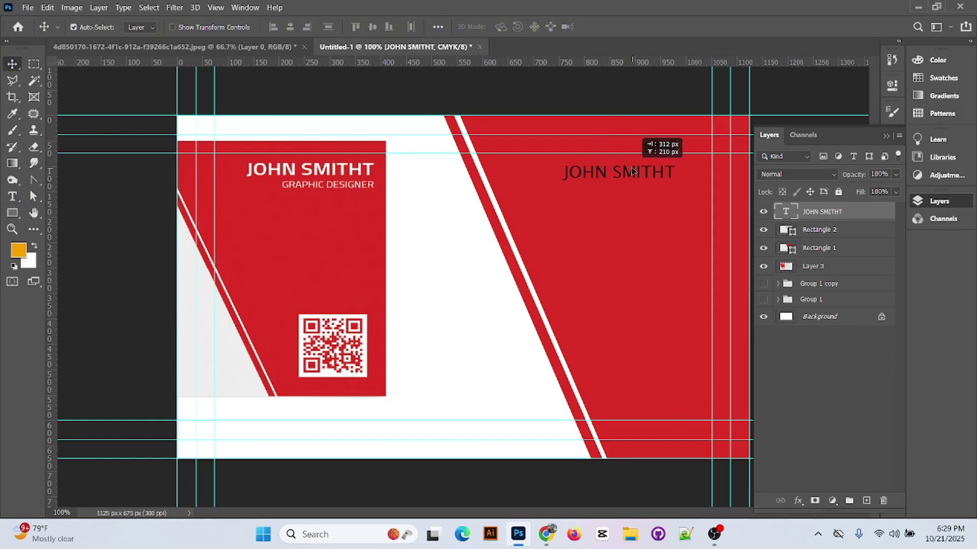
- Style the name Demibold Roman, white, 12 pt and shift it 39 px left
{"action": "double_click", "coordinate": [625, 169]}
{"action": "left_click", "coordinate": [263, 26]}
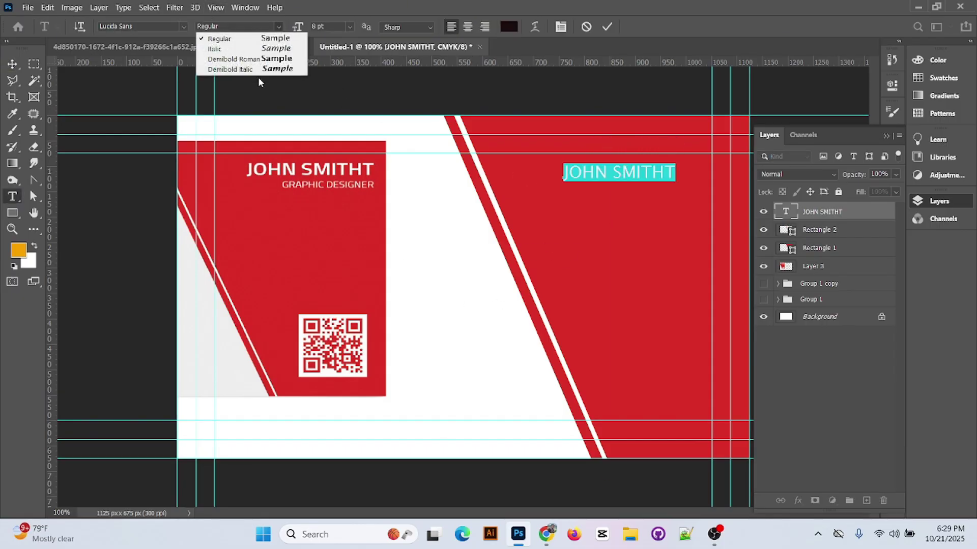
{"action": "left_click", "coordinate": [219, 59]}
{"action": "left_click", "coordinate": [506, 28]}
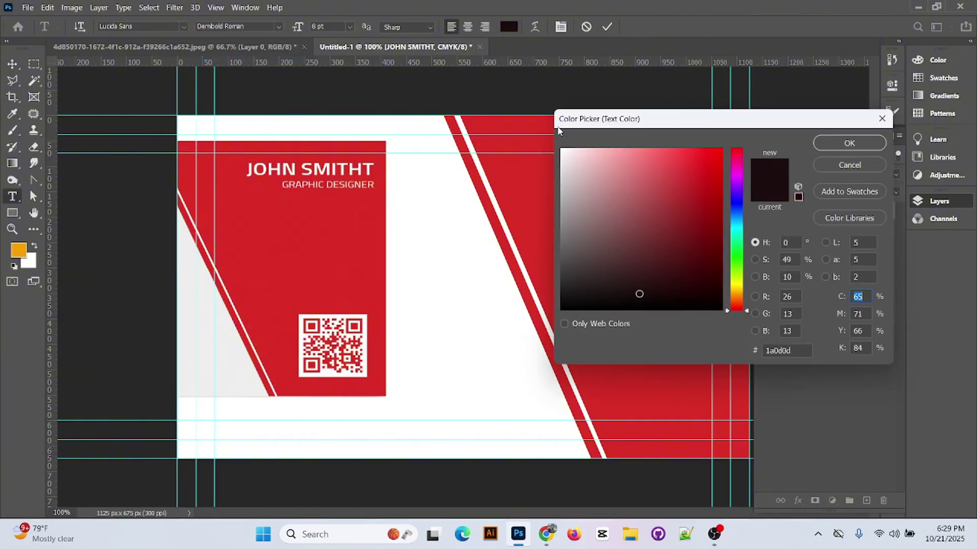
{"action": "left_click", "coordinate": [559, 135]}
{"action": "left_click", "coordinate": [859, 154]}
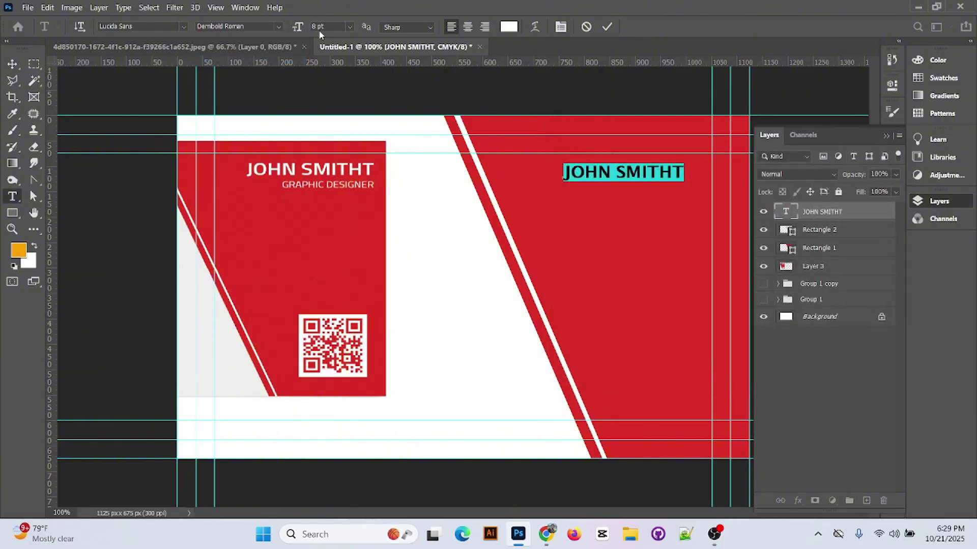
{"action": "left_click", "coordinate": [349, 27]}
{"action": "left_click", "coordinate": [338, 104]}
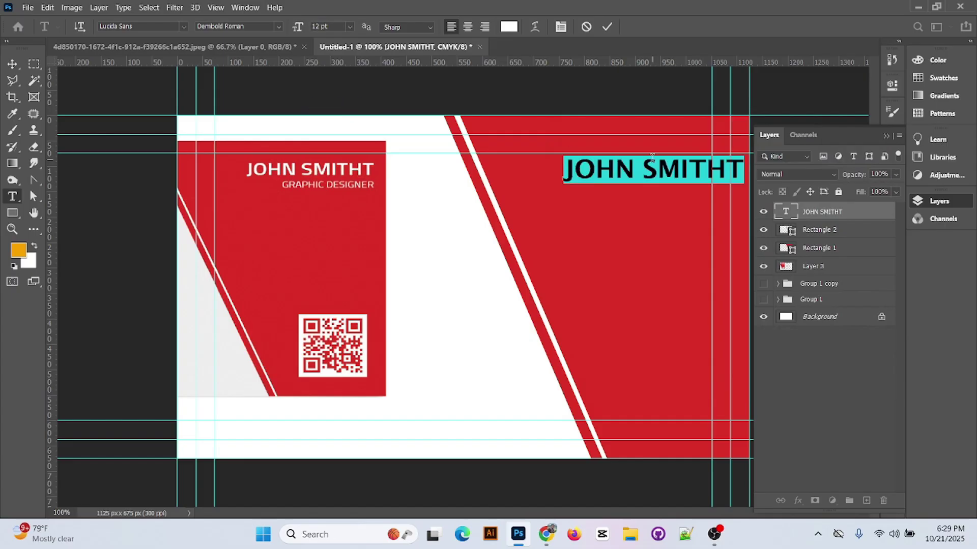
{"action": "key", "text": "ctrl+Return"}
{"action": "key", "text": "v"}
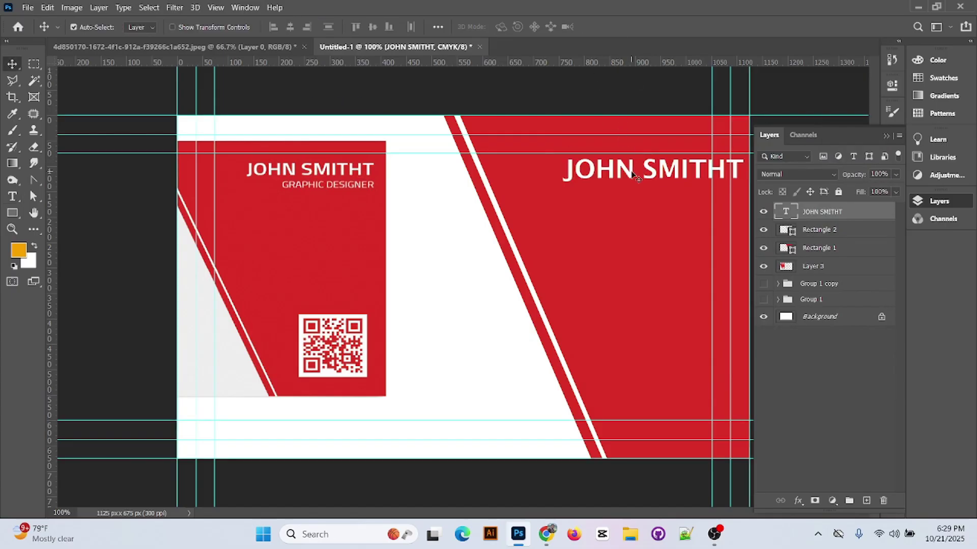
{"action": "left_click_drag", "start_coordinate": [631, 174], "coordinate": [587, 176]}
- Reduce the name to 10 pt and shift it 45 px right
{"action": "double_click", "coordinate": [611, 171]}
{"action": "left_click", "coordinate": [353, 31]}
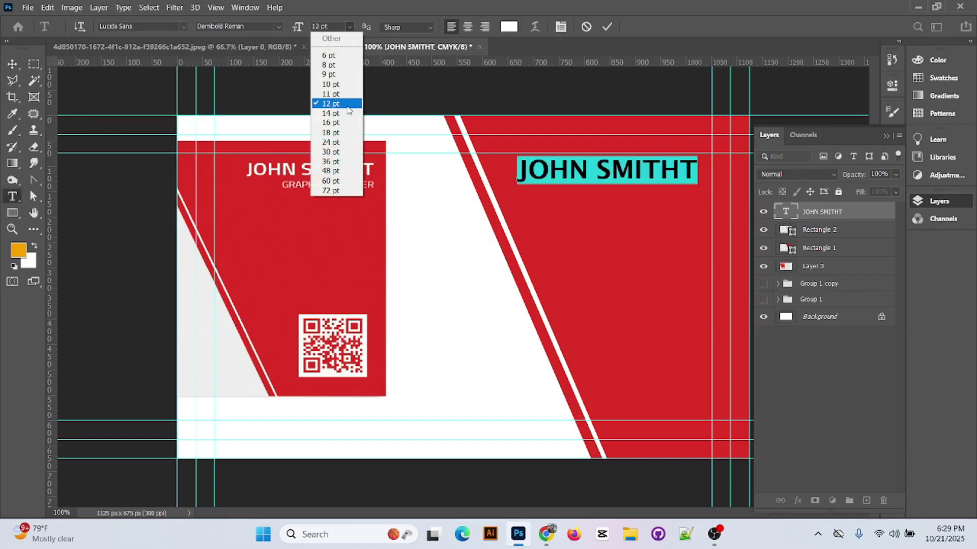
{"action": "left_click", "coordinate": [343, 84]}
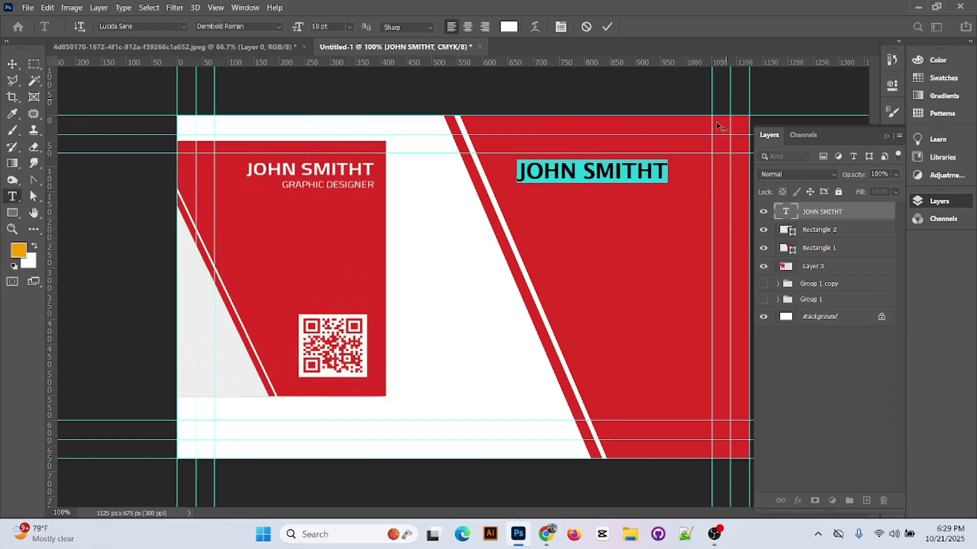
{"action": "left_click", "coordinate": [606, 26]}
{"action": "left_click_drag", "start_coordinate": [616, 176], "coordinate": [647, 176]}
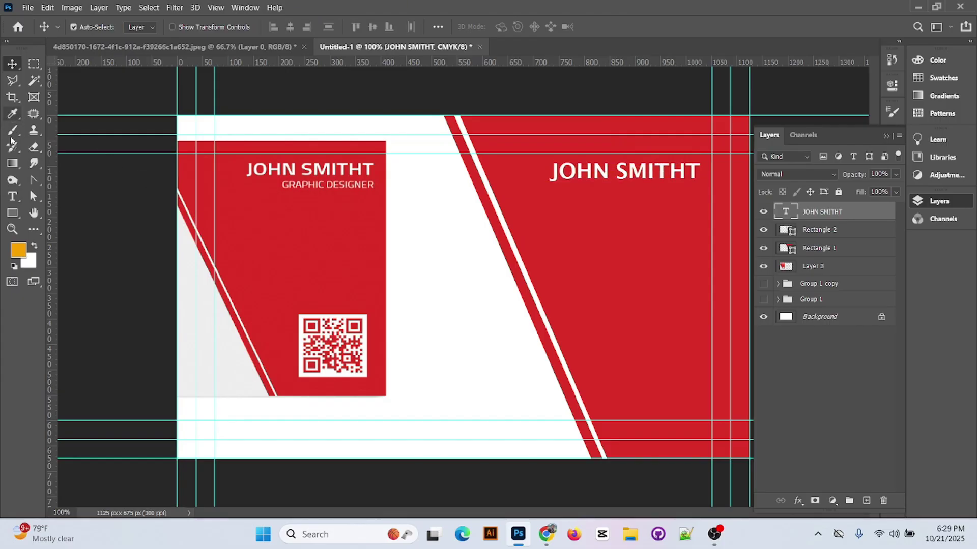
- Type GRAPHIC DESIGNER at 6 pt and move it up under the name
{"action": "left_click", "coordinate": [12, 197]}
{"action": "left_click", "coordinate": [526, 213]}
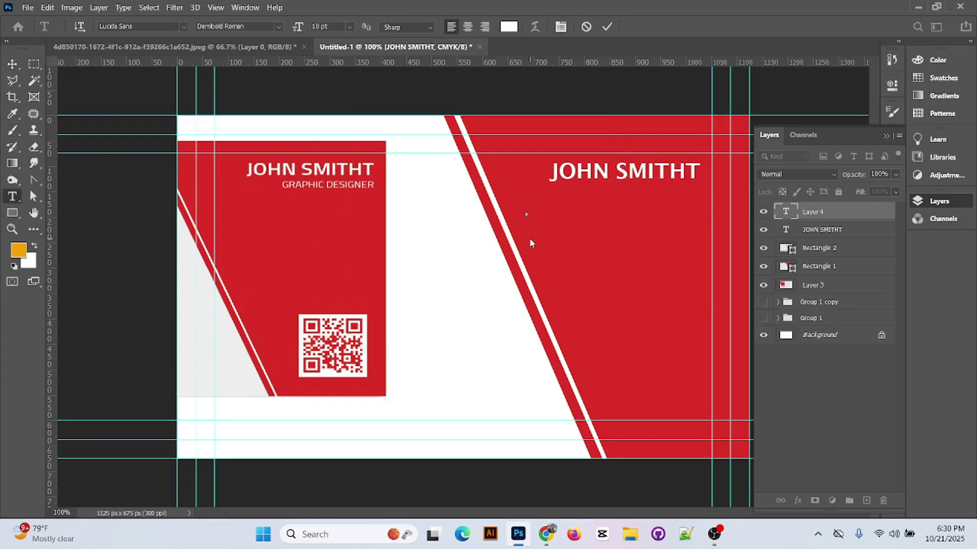
{"action": "type", "text": "GRAP"}
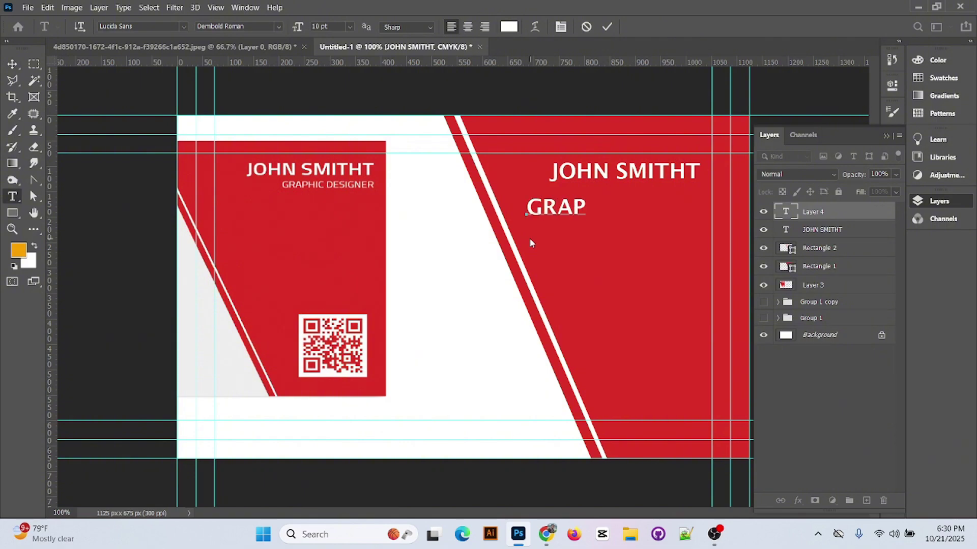
{"action": "type", "text": "HIC DESIGN"}
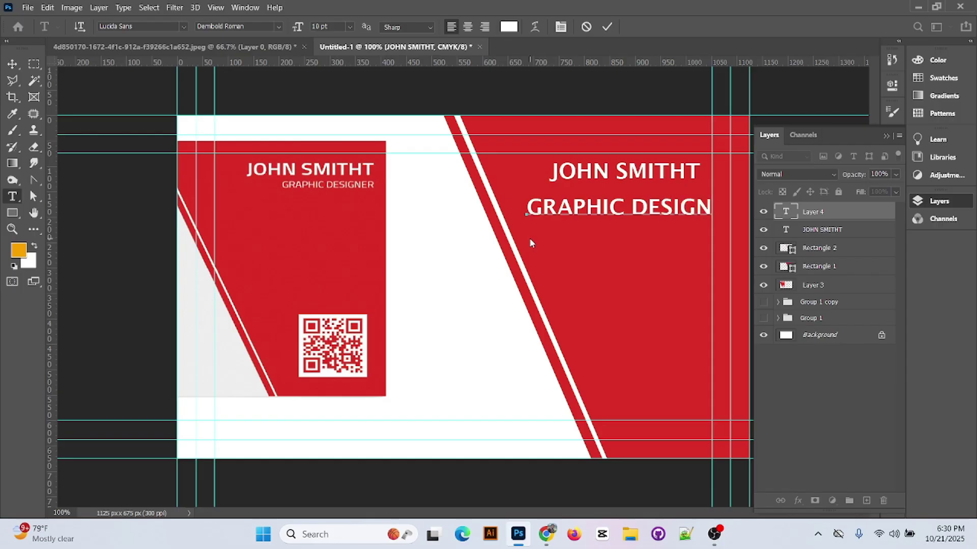
{"action": "type", "text": "ER"}
{"action": "double_click", "coordinate": [649, 203]}
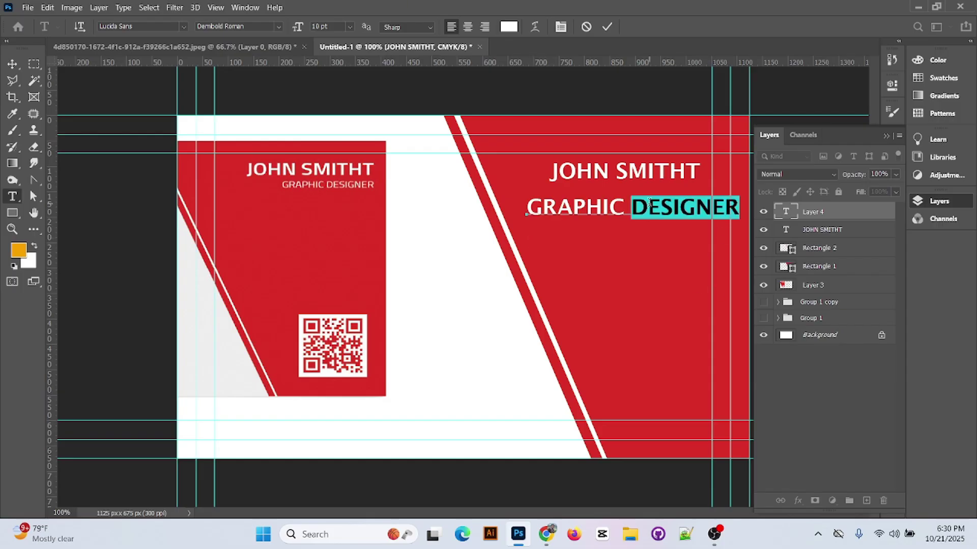
{"action": "left_click", "coordinate": [649, 202]}
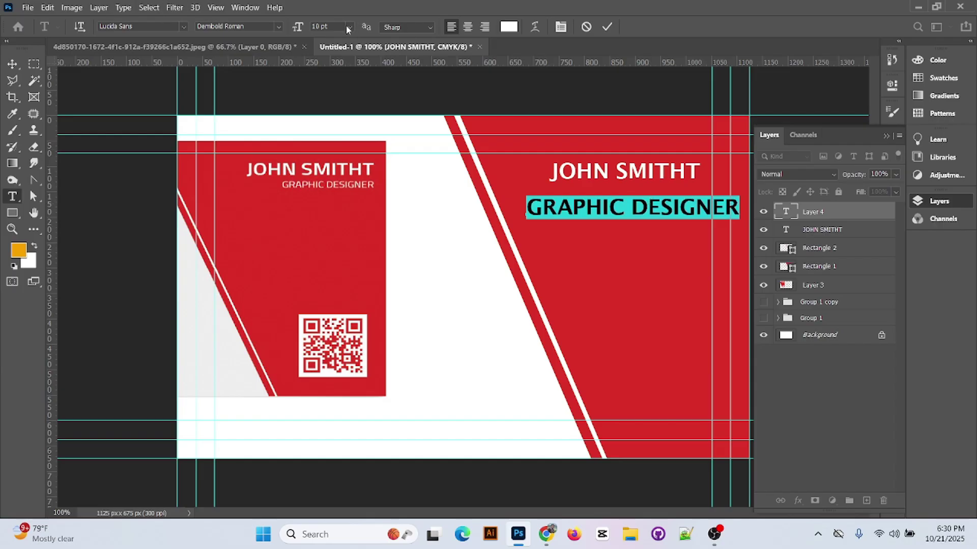
{"action": "left_click", "coordinate": [349, 27]}
{"action": "left_click", "coordinate": [336, 56]}
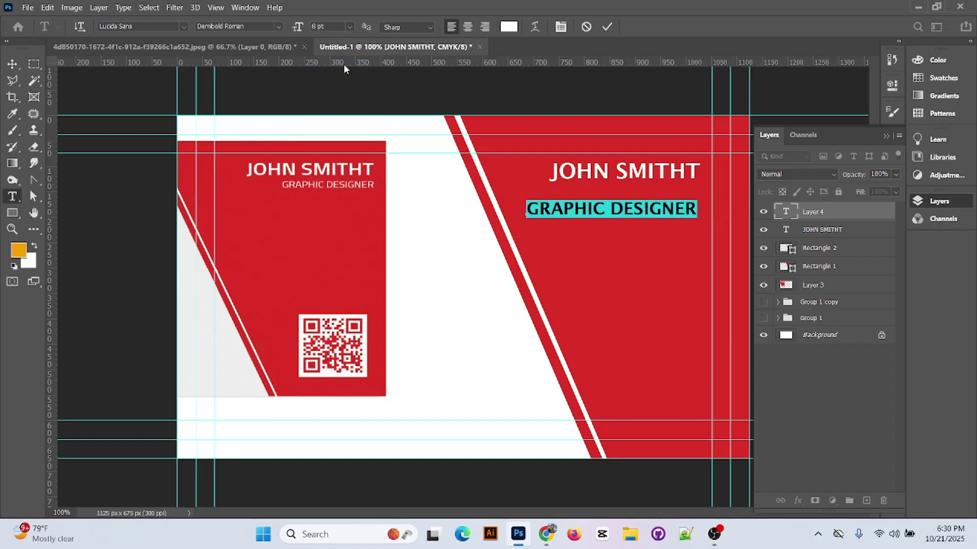
{"action": "left_click", "coordinate": [350, 27]}
{"action": "left_click", "coordinate": [333, 36]}
{"action": "left_click", "coordinate": [605, 29]}
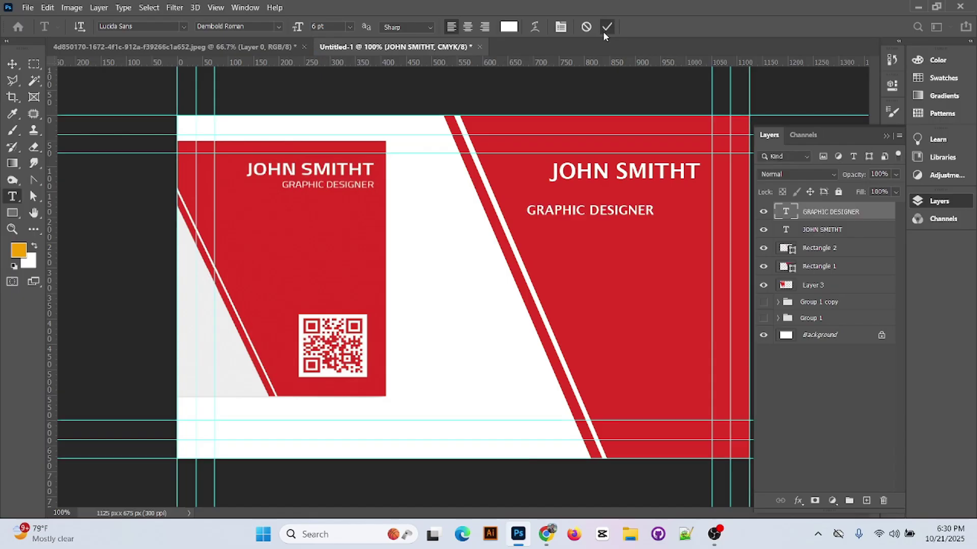
{"action": "key", "text": "v"}
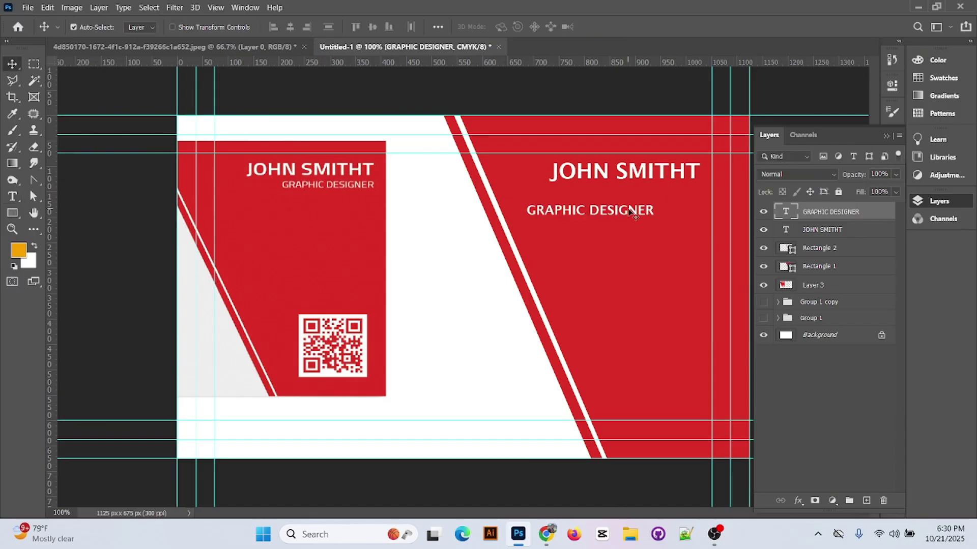
{"action": "left_click_drag", "start_coordinate": [631, 212], "coordinate": [659, 195]}
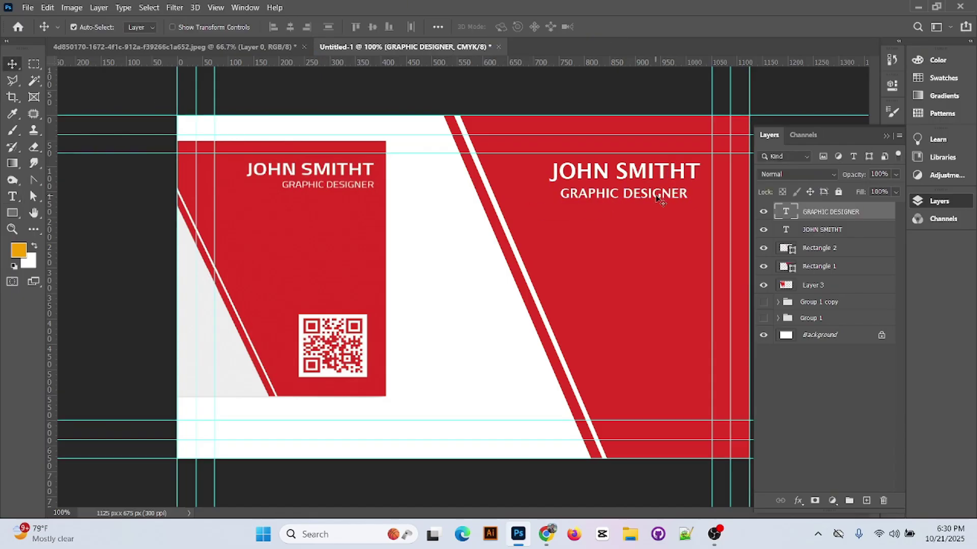
- Make the subtitle Regular 5 pt and align it just beneath JOHN SMITHT
{"action": "double_click", "coordinate": [656, 193]}
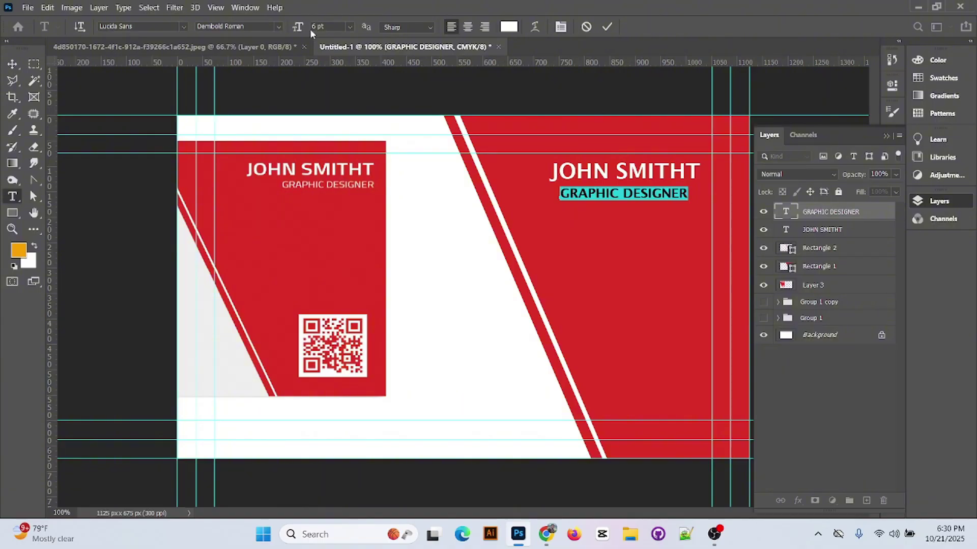
{"action": "left_click", "coordinate": [280, 28]}
{"action": "left_click", "coordinate": [252, 48]}
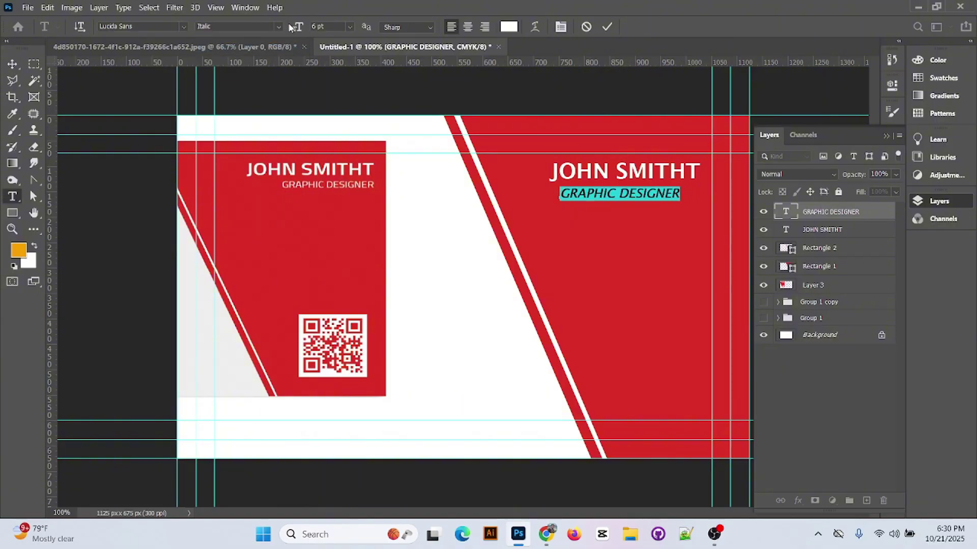
{"action": "left_click", "coordinate": [277, 28]}
{"action": "left_click", "coordinate": [275, 38]}
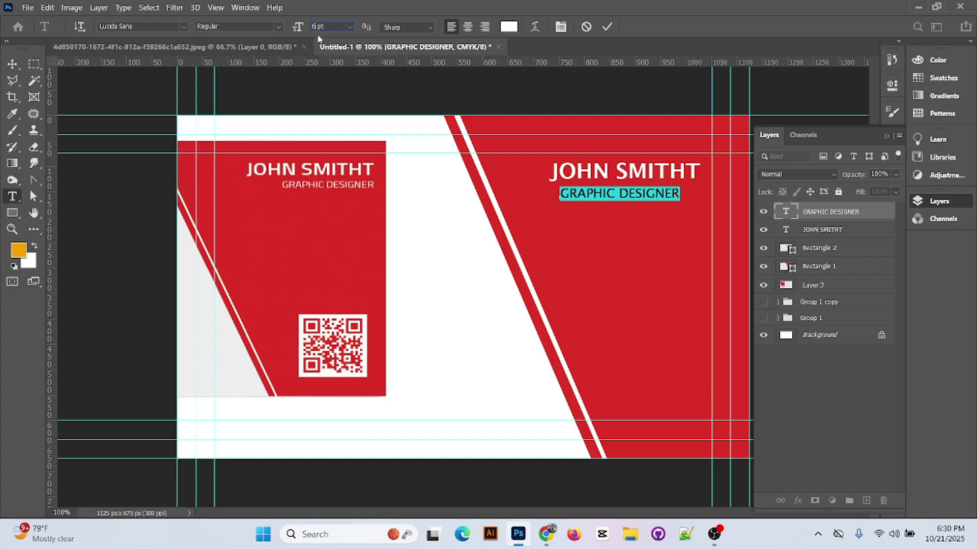
{"action": "type", "text": "5"}
{"action": "key", "text": "Return"}
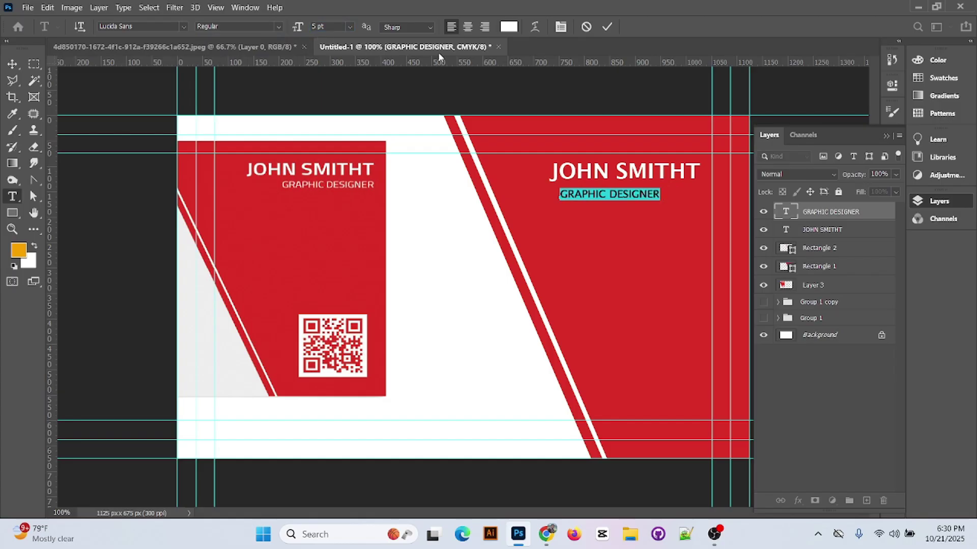
{"action": "left_click", "coordinate": [609, 27]}
{"action": "key", "text": "v"}
{"action": "left_click_drag", "start_coordinate": [631, 198], "coordinate": [671, 189]}
{"action": "left_click", "coordinate": [844, 232], "text": "shift"}
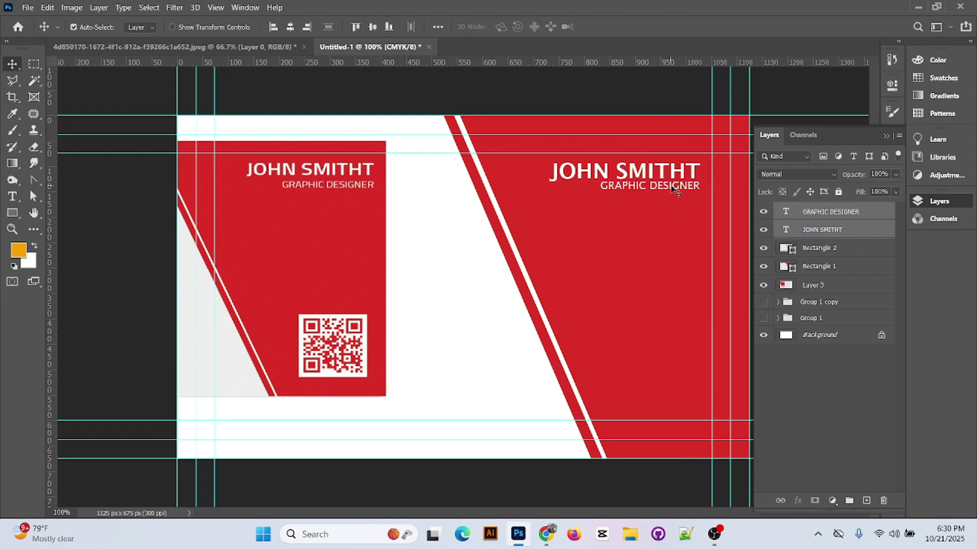
{"action": "left_click", "coordinate": [866, 216]}
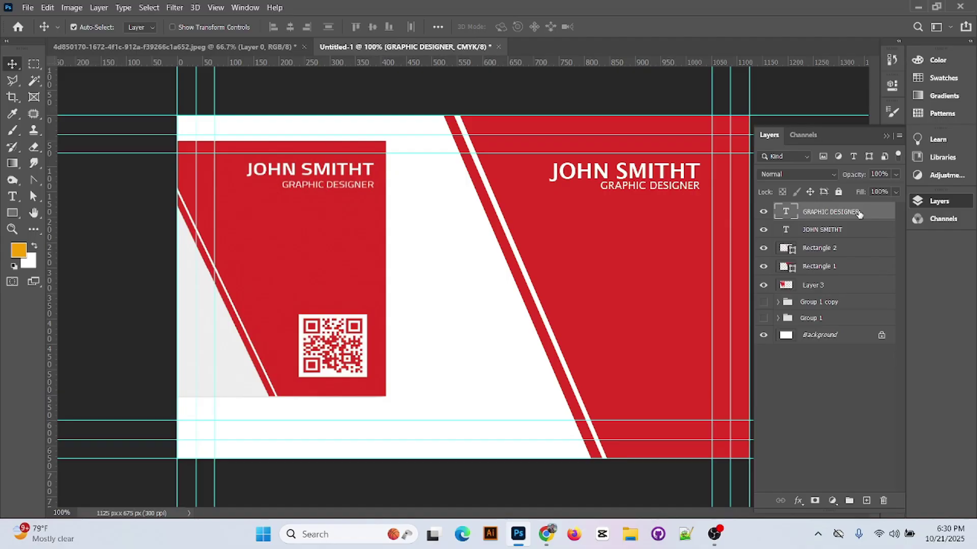
{"action": "key", "text": "Down"}
{"action": "key", "text": "Down"}
{"action": "key", "text": "Down"}
{"action": "key", "text": "Down"}
{"action": "key", "text": "Down"}
{"action": "key", "text": "Down"}
{"action": "key", "text": "Down"}
{"action": "key", "text": "Down"}
{"action": "key", "text": "Down"}
{"action": "key", "text": "Down"}
{"action": "key", "text": "Down"}
{"action": "key", "text": "Down"}
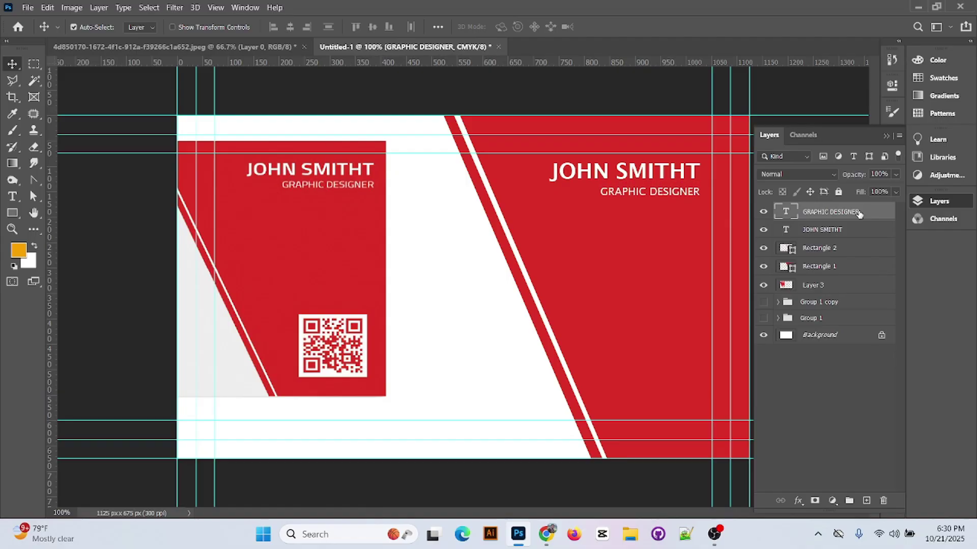
- Place QR-Code.png from the desktop, scale it down, and set it in the red side's lower right
{"action": "left_click", "coordinate": [918, 7]}
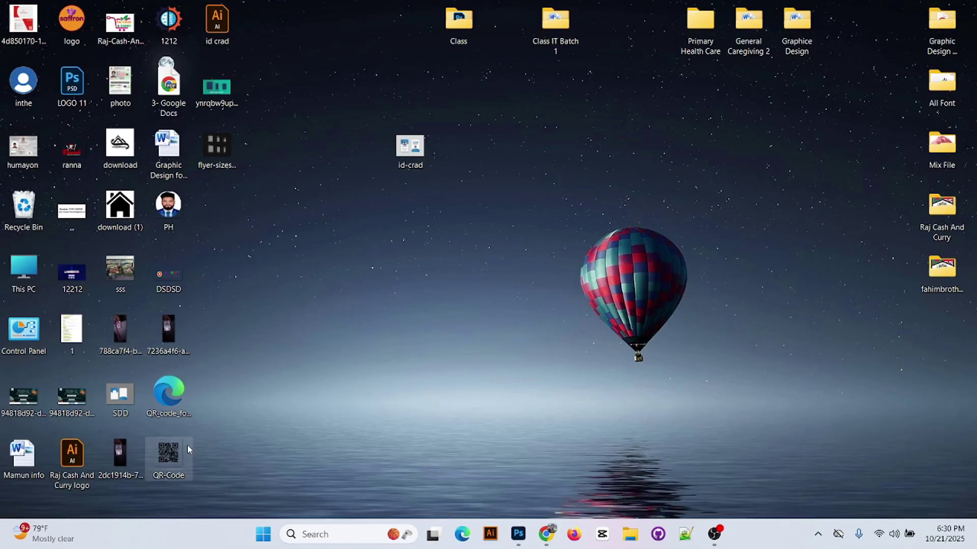
{"action": "left_click_drag", "start_coordinate": [176, 465], "coordinate": [635, 342]}
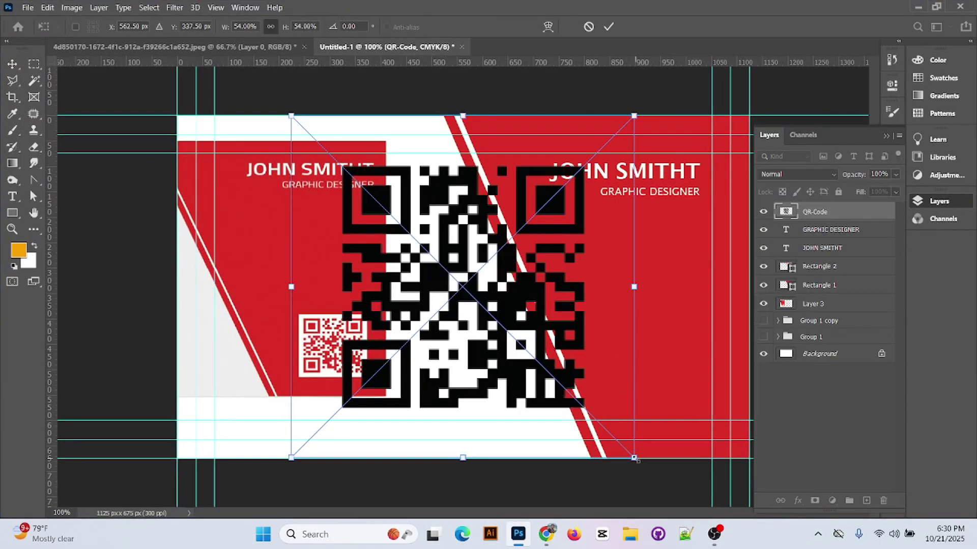
{"action": "left_click_drag", "start_coordinate": [636, 458], "coordinate": [569, 397]}
{"action": "left_click_drag", "start_coordinate": [471, 325], "coordinate": [645, 366]}
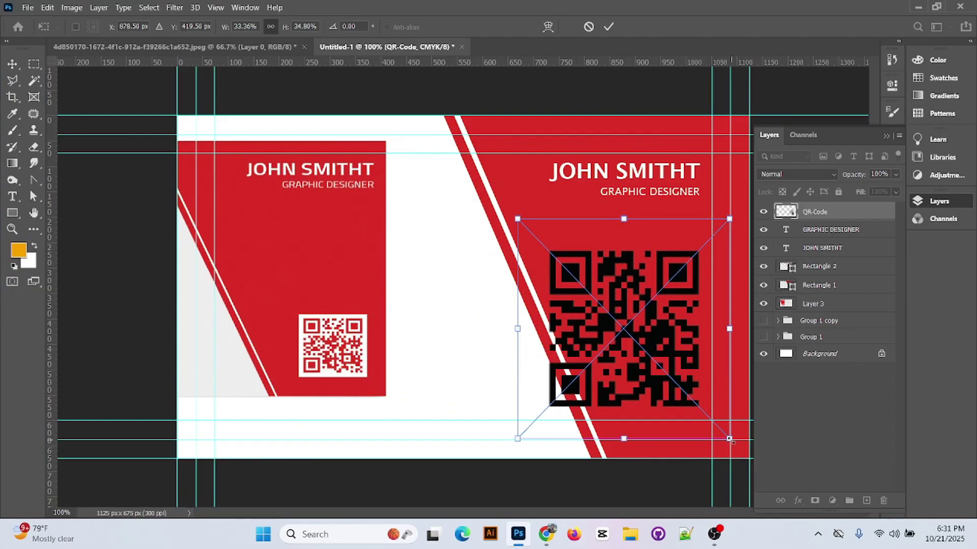
{"action": "left_click_drag", "start_coordinate": [730, 439], "coordinate": [696, 393]}
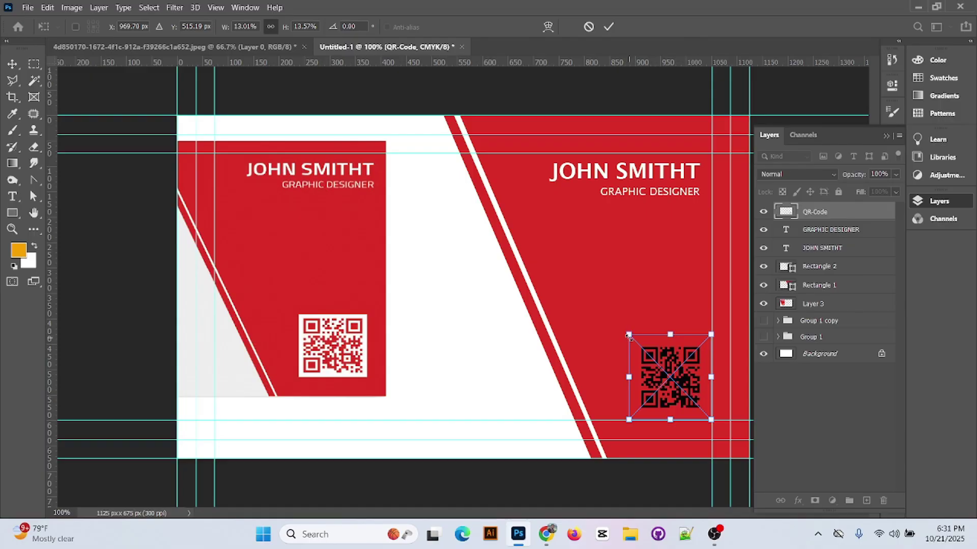
{"action": "left_click_drag", "start_coordinate": [629, 335], "coordinate": [619, 324]}
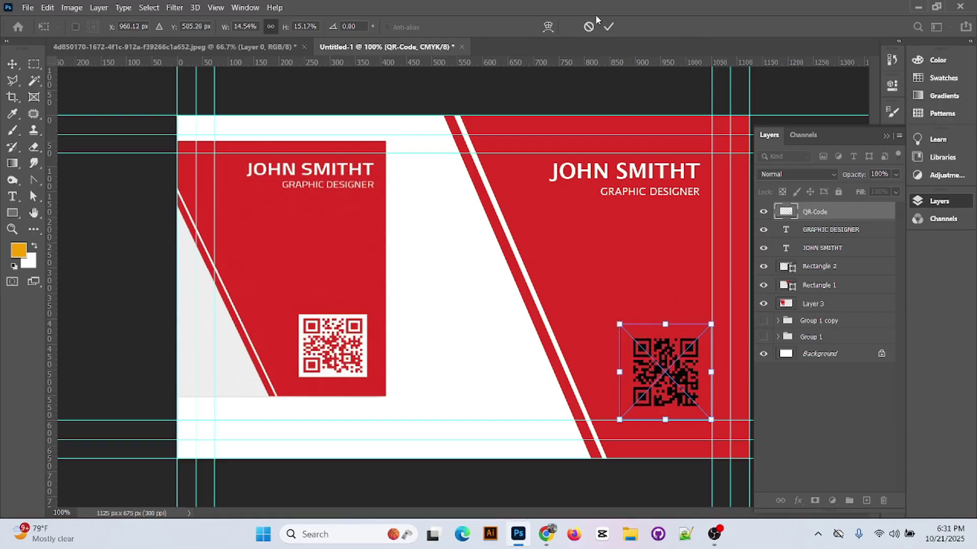
{"action": "left_click", "coordinate": [608, 27]}
{"action": "double_click", "coordinate": [786, 212]}
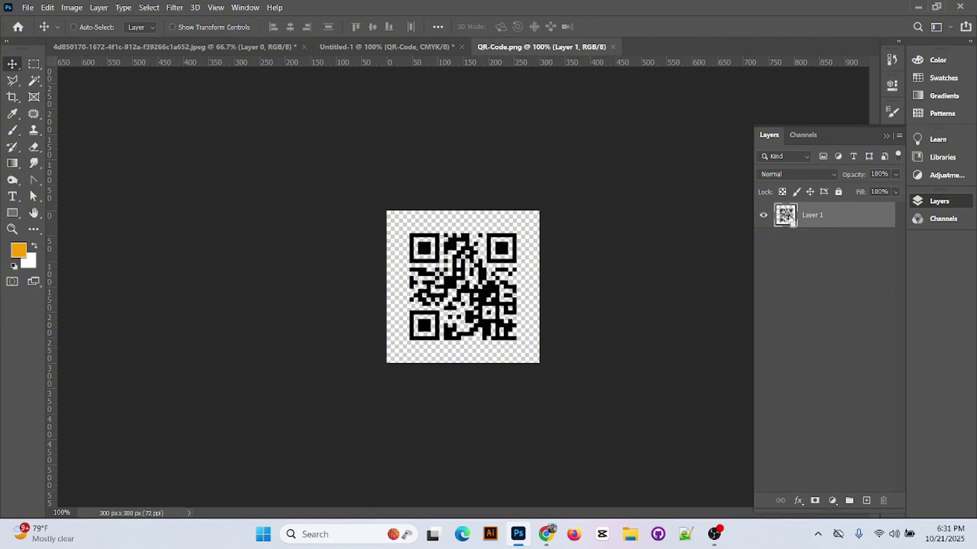
- Invert the QR code's black shapes to white, save the smart object, and return to Untitled-1
{"action": "key", "text": "ctrl+alt+f"}
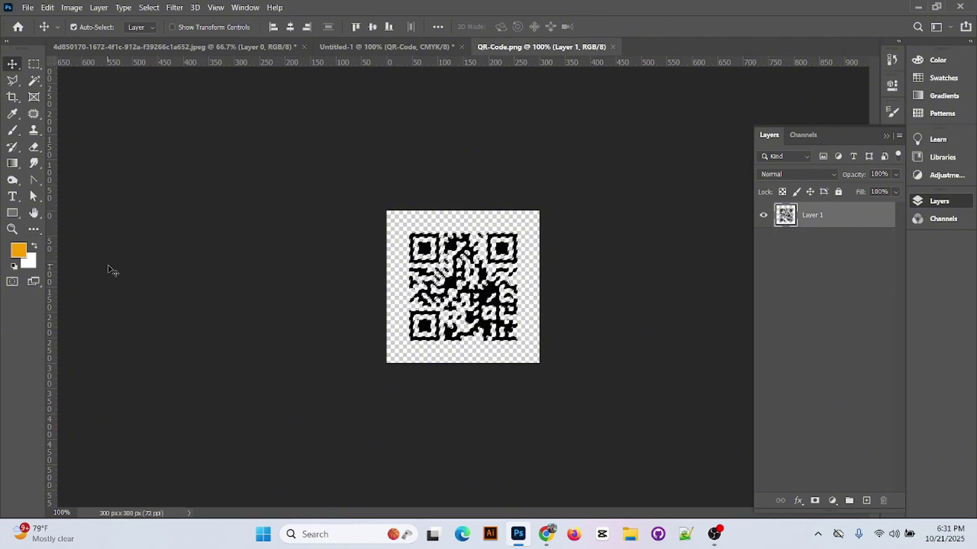
{"action": "key", "text": "ctrl+i"}
{"action": "key", "text": "d"}
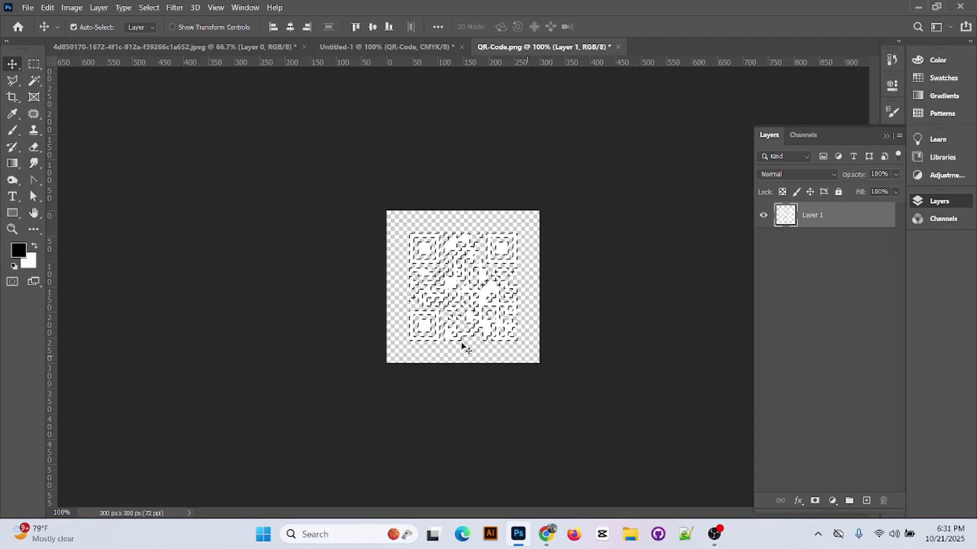
{"action": "key", "text": "ctrl+d"}
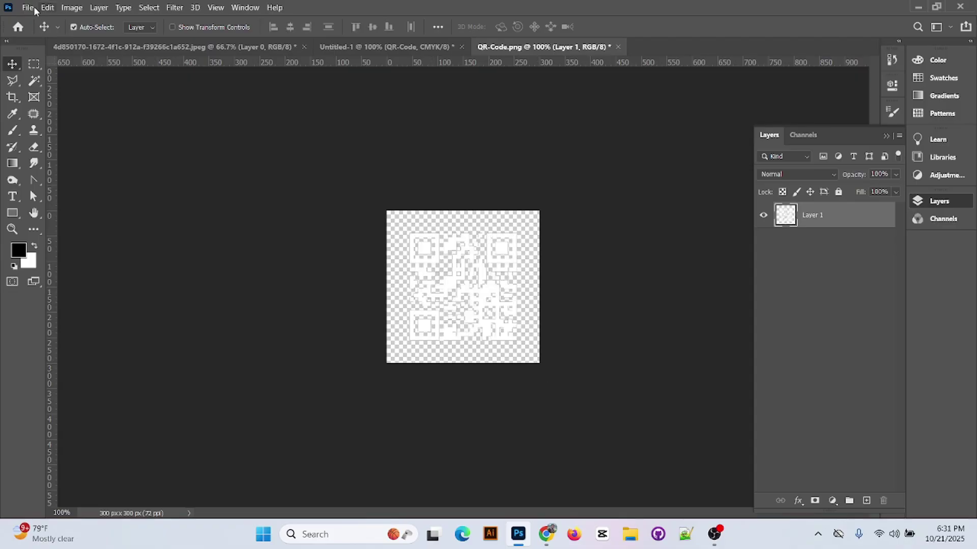
{"action": "left_click", "coordinate": [36, 10]}
{"action": "left_click", "coordinate": [52, 143]}
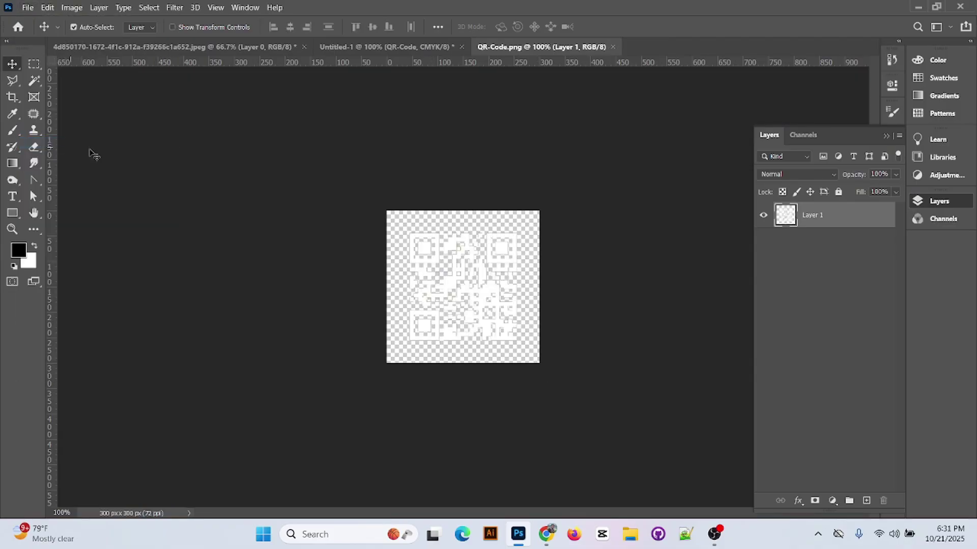
{"action": "left_click", "coordinate": [148, 46]}
{"action": "key", "text": "ctrl+Tab"}
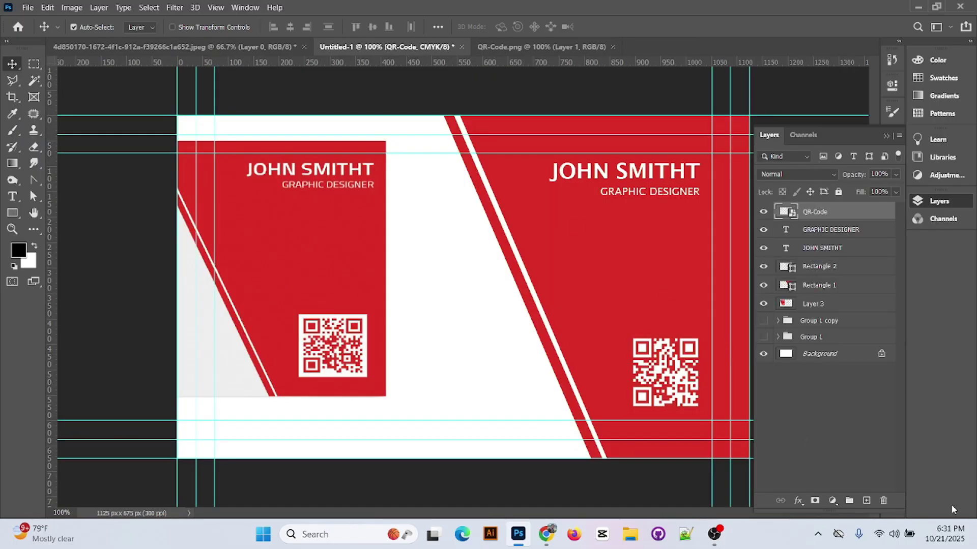
- Pull the COMPANY NAME and YOUR TAGLINE HERE layers out of Group 1 copy and reposition the card image
{"action": "left_click_drag", "start_coordinate": [295, 245], "coordinate": [592, 266]}
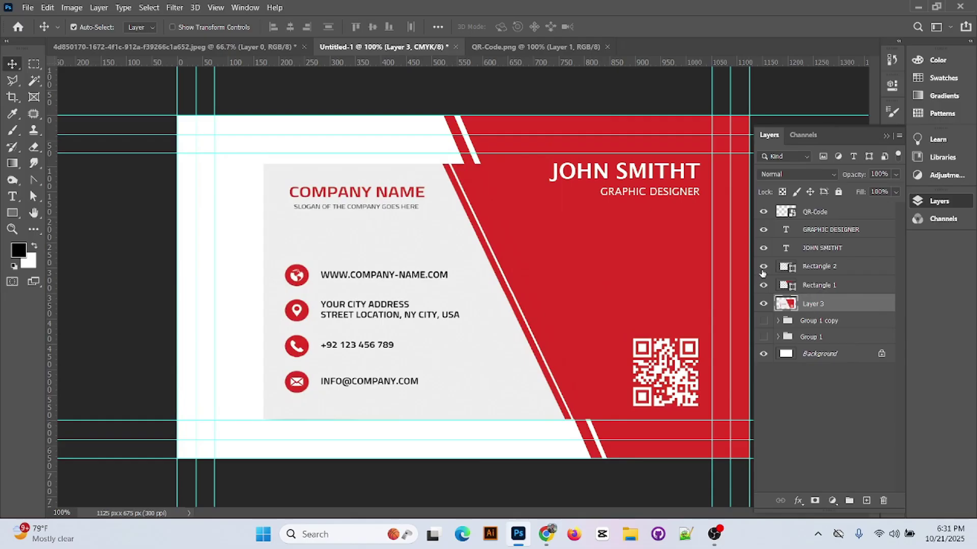
{"action": "left_click", "coordinate": [783, 321]}
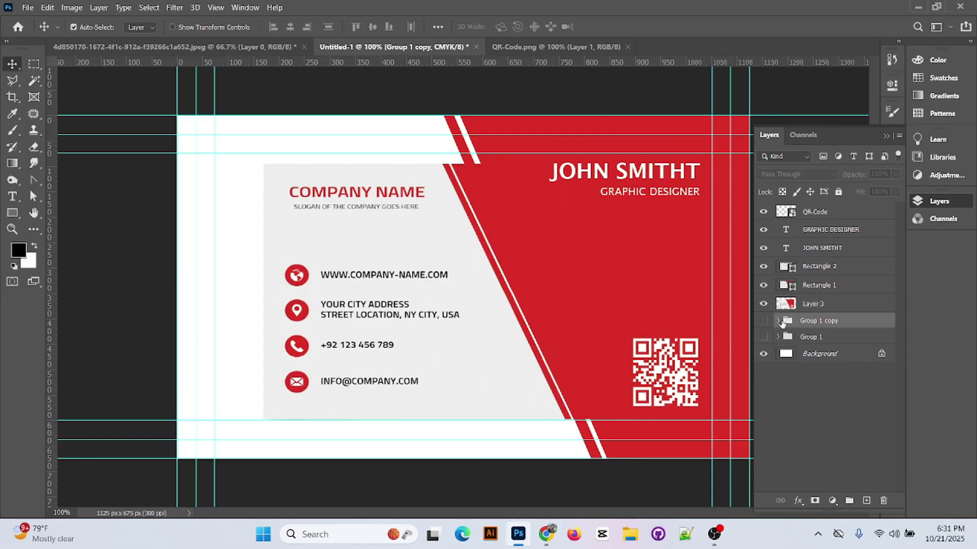
{"action": "left_click", "coordinate": [777, 321]}
{"action": "left_click_drag", "start_coordinate": [845, 465], "coordinate": [784, 235]}
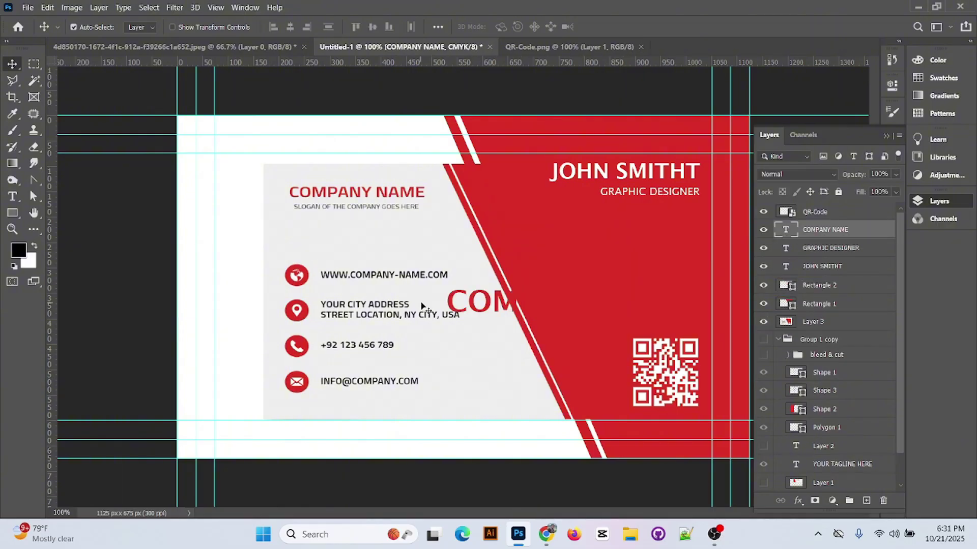
{"action": "left_click_drag", "start_coordinate": [842, 471], "coordinate": [790, 241]}
{"action": "left_click_drag", "start_coordinate": [399, 264], "coordinate": [321, 450]}
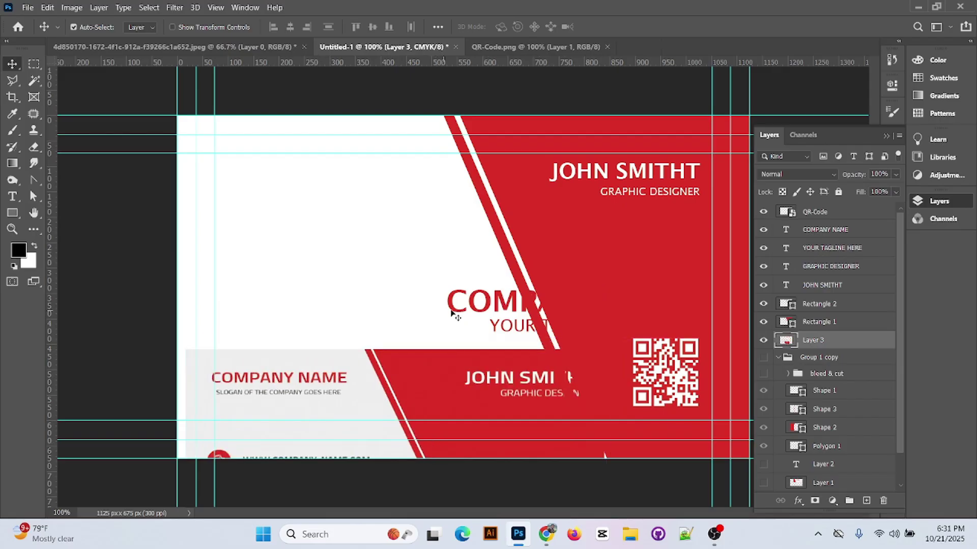
- Move COMPANY NAME to the upper left of the white side and set it to 12 pt
{"action": "left_click_drag", "start_coordinate": [478, 302], "coordinate": [263, 170]}
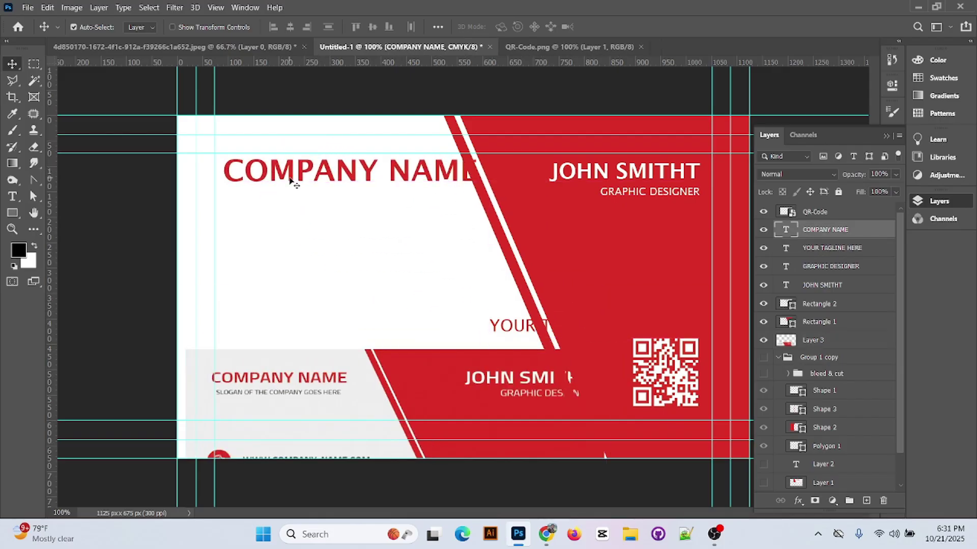
{"action": "double_click", "coordinate": [293, 178]}
{"action": "left_click", "coordinate": [350, 26]}
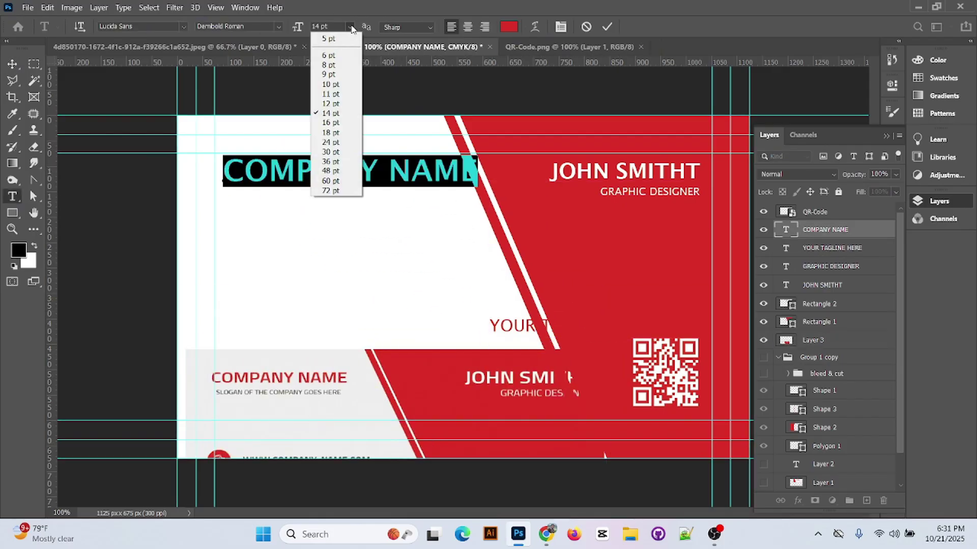
{"action": "left_click", "coordinate": [334, 100]}
{"action": "left_click", "coordinate": [606, 27]}
- Place YOUR TAGLINE HERE under COMPANY NAME in black 000000 at 6 pt
{"action": "key", "text": "v"}
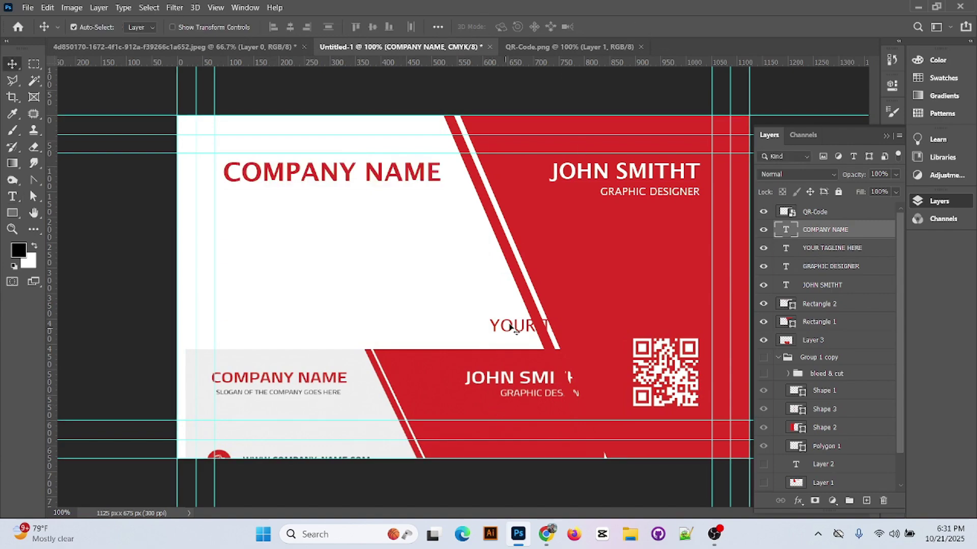
{"action": "left_click_drag", "start_coordinate": [508, 324], "coordinate": [246, 196]}
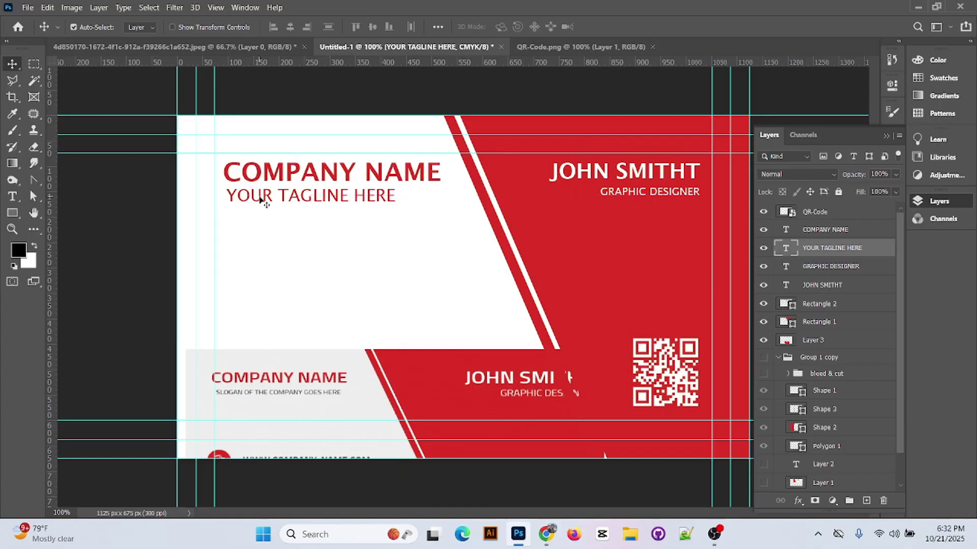
{"action": "double_click", "coordinate": [270, 198]}
{"action": "left_click", "coordinate": [509, 26]}
{"action": "type", "text": "000000"}
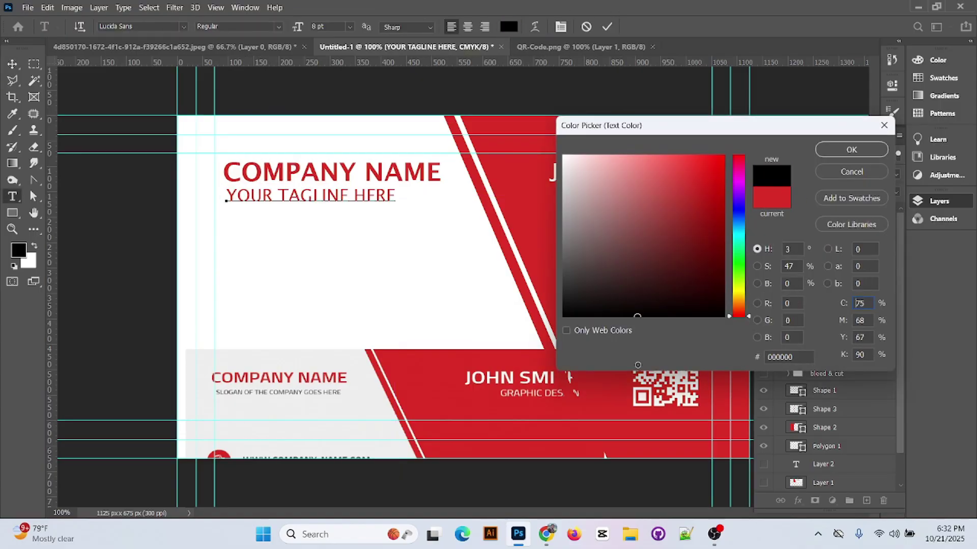
{"action": "key", "text": "Return"}
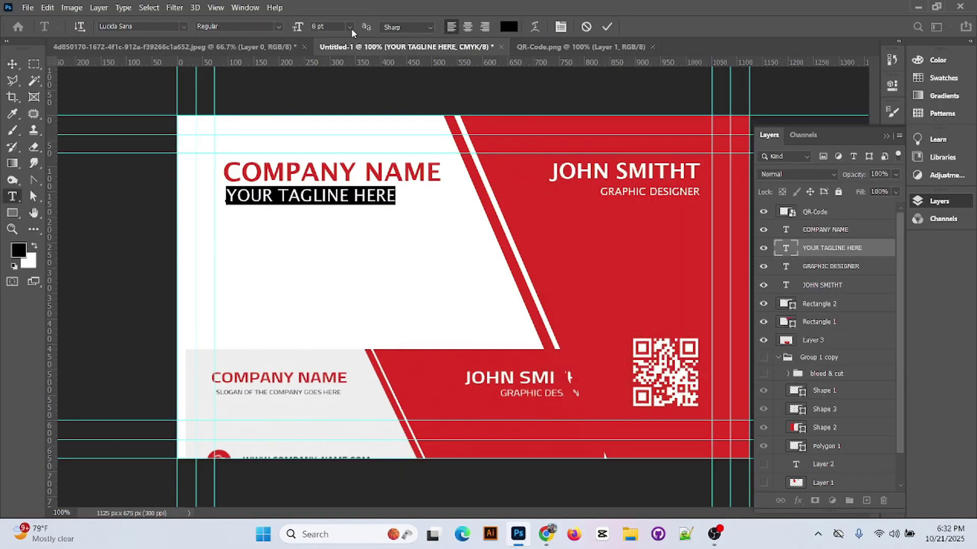
{"action": "left_click", "coordinate": [349, 27]}
{"action": "left_click", "coordinate": [334, 58]}
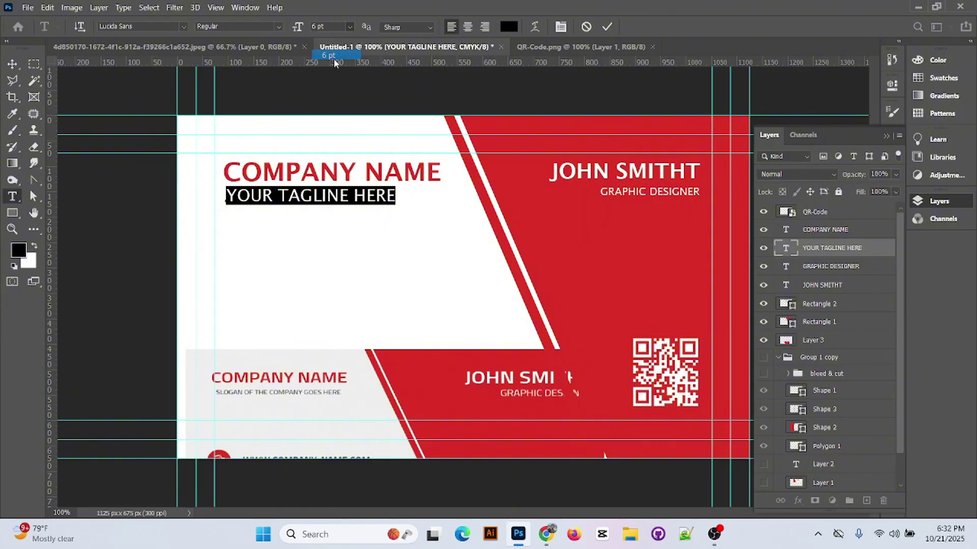
{"action": "left_click", "coordinate": [606, 27]}
{"action": "key", "text": "v"}
{"action": "left_click_drag", "start_coordinate": [347, 198], "coordinate": [345, 193]}
- Select the heading and tagline together, then move the back-card artwork up over the front card
{"action": "left_click", "coordinate": [343, 173]}
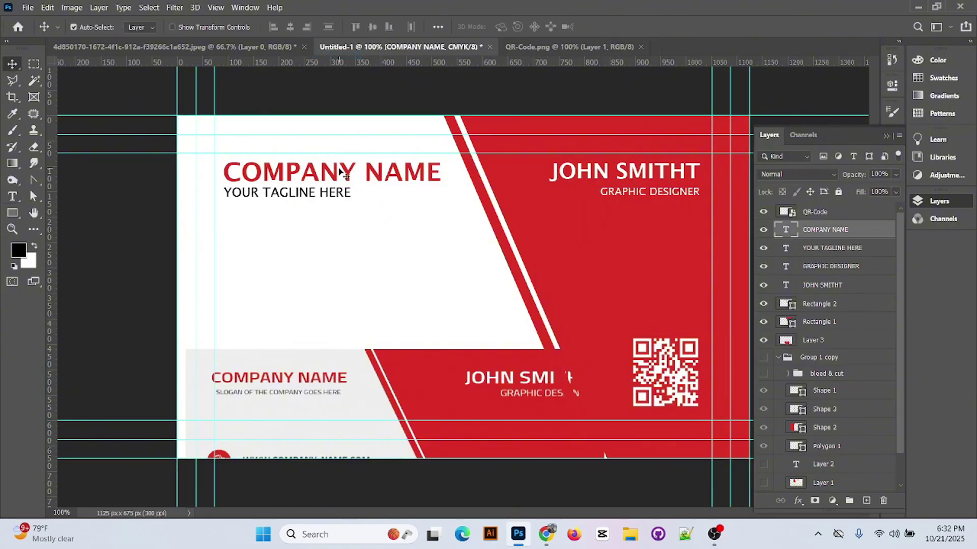
{"action": "left_click", "coordinate": [839, 249], "text": "shift"}
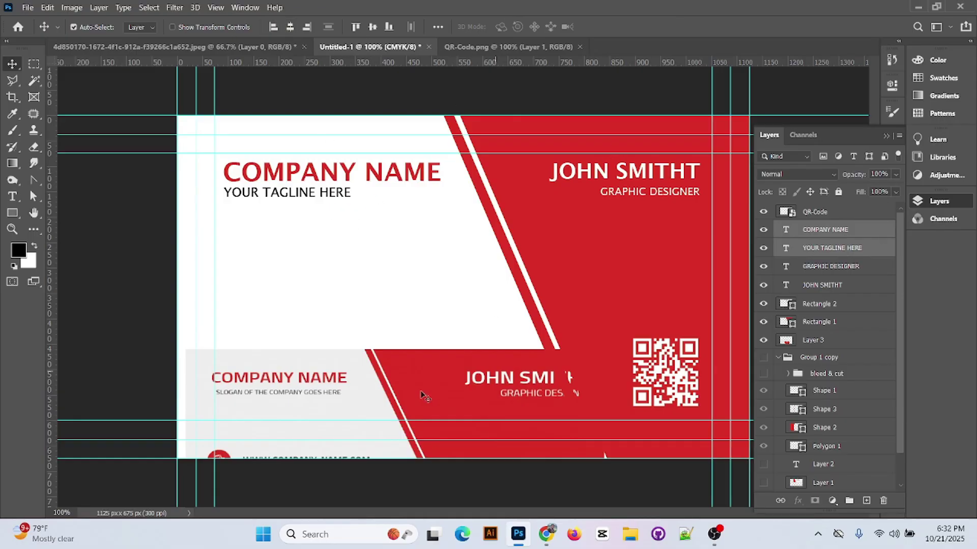
{"action": "left_click_drag", "start_coordinate": [421, 395], "coordinate": [477, 143]}
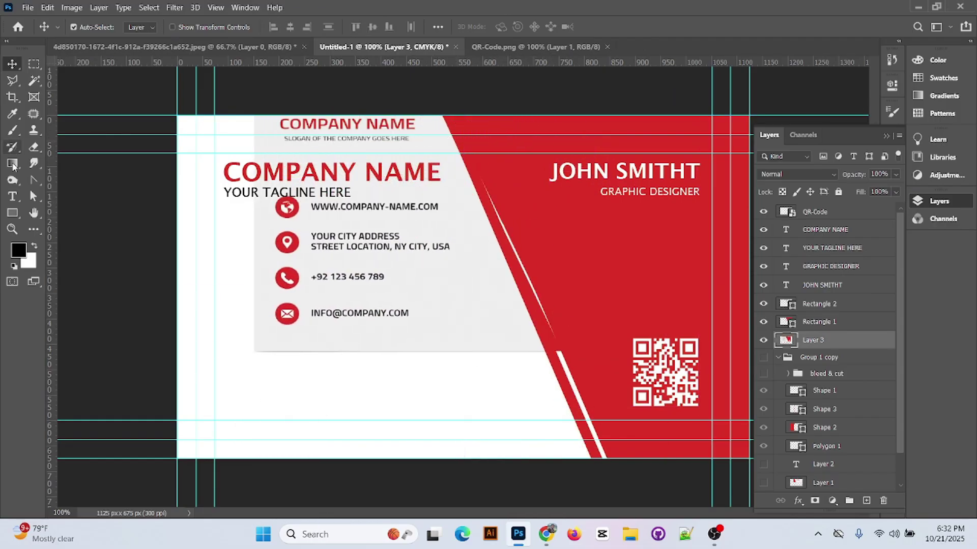
{"action": "left_click", "coordinate": [12, 196]}
{"action": "left_click", "coordinate": [228, 396]}
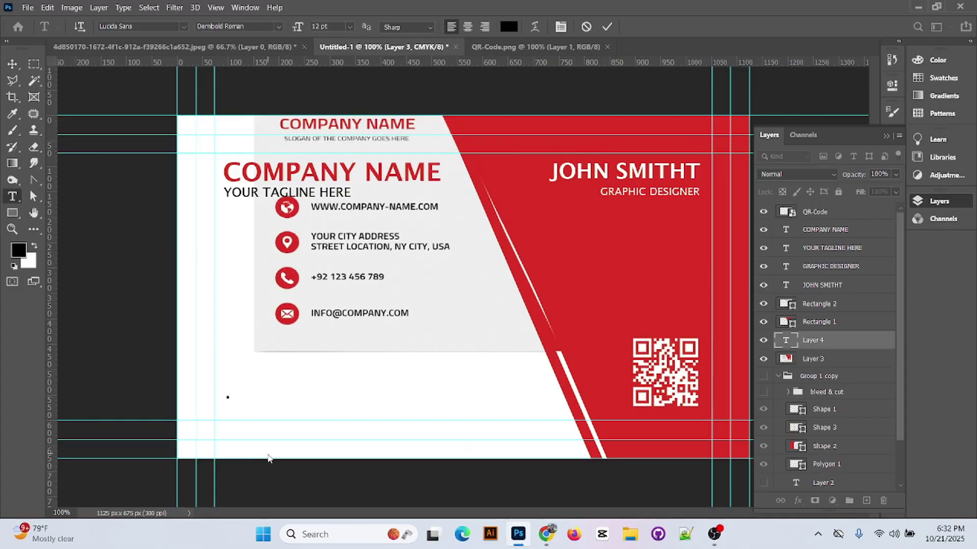
{"action": "type", "text": "WWW."}
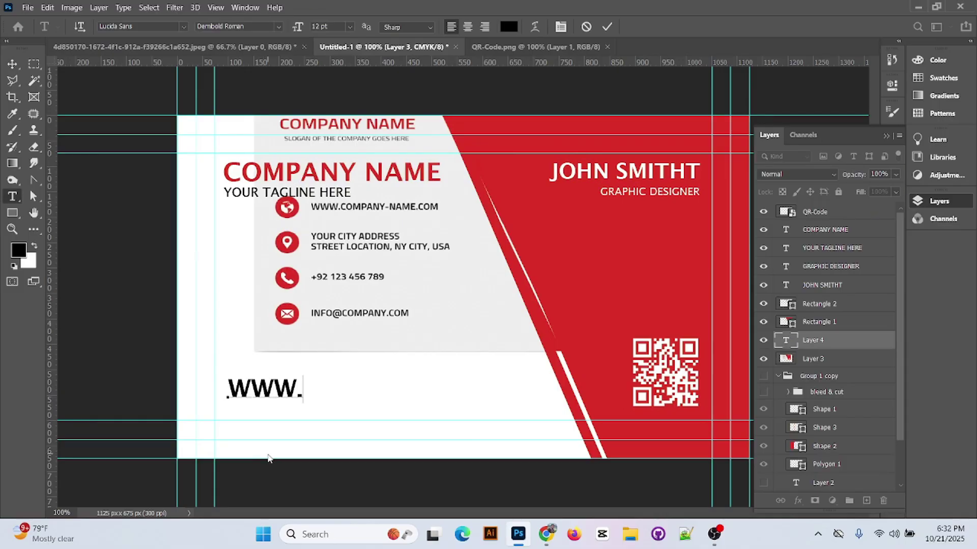
{"action": "type", "text": "COMP"}
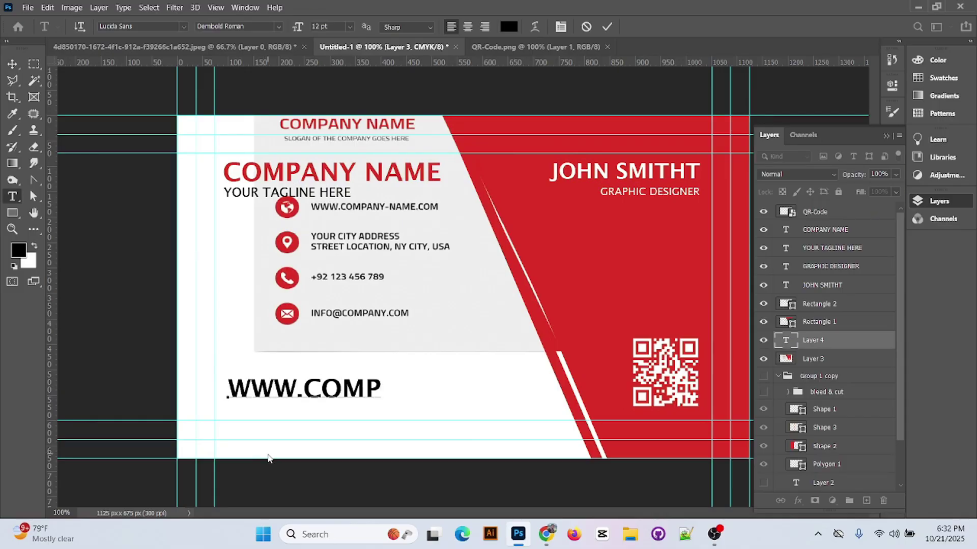
{"action": "type", "text": "ANY"}
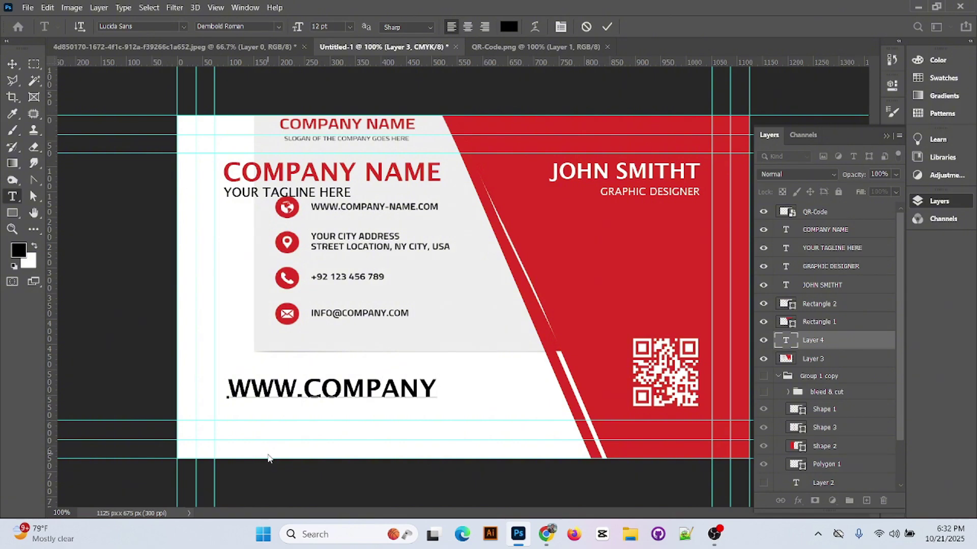
{"action": "type", "text": ".COM"}
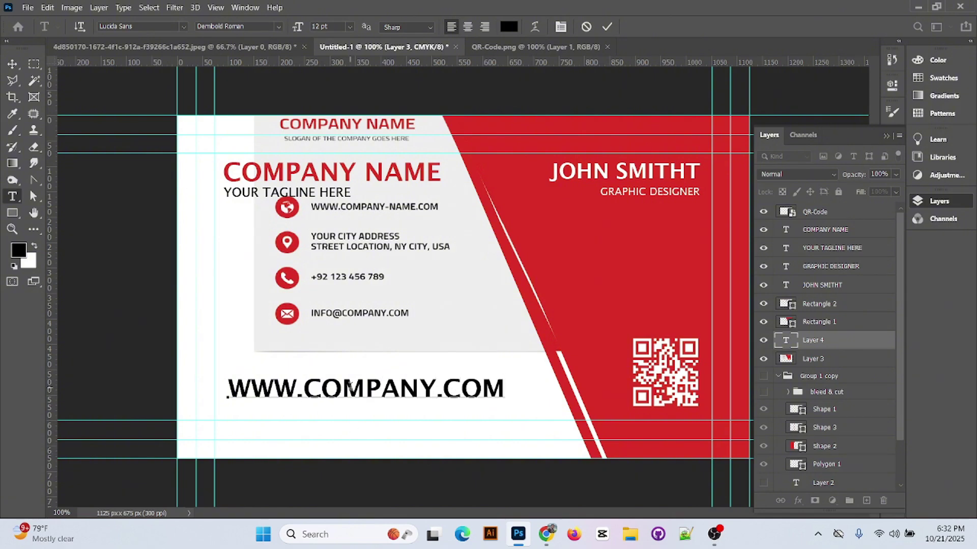
{"action": "key", "text": "ctrl+a"}
{"action": "left_click", "coordinate": [350, 26]}
{"action": "left_click", "coordinate": [328, 55]}
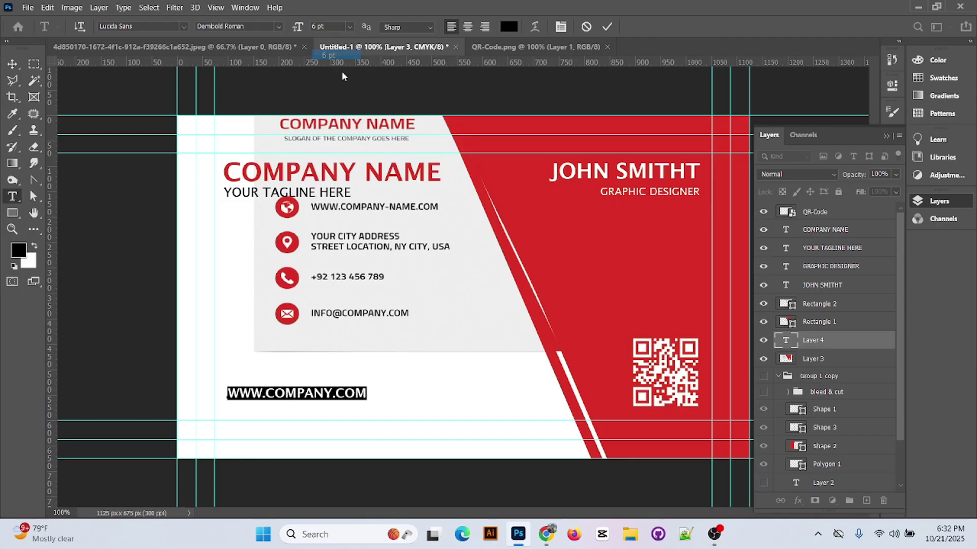
{"action": "left_click", "coordinate": [607, 27]}
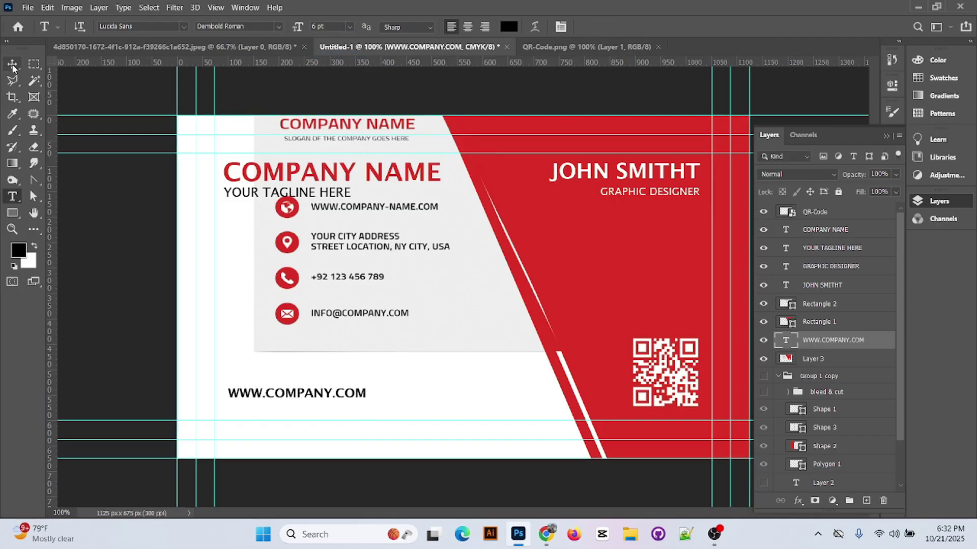
{"action": "left_click", "coordinate": [13, 64]}
{"action": "left_click_drag", "start_coordinate": [340, 389], "coordinate": [435, 367]}
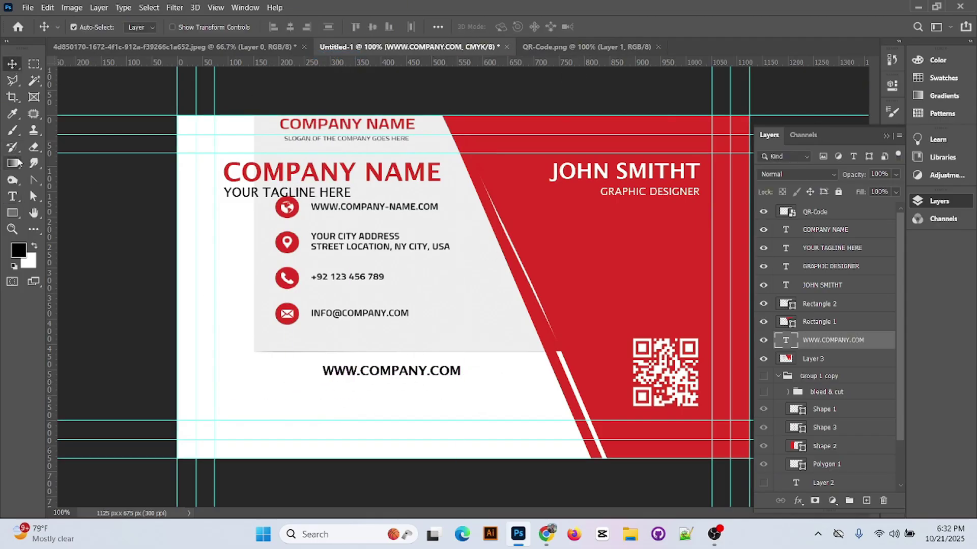
{"action": "left_click", "coordinate": [13, 197]}
{"action": "left_click", "coordinate": [264, 416]}
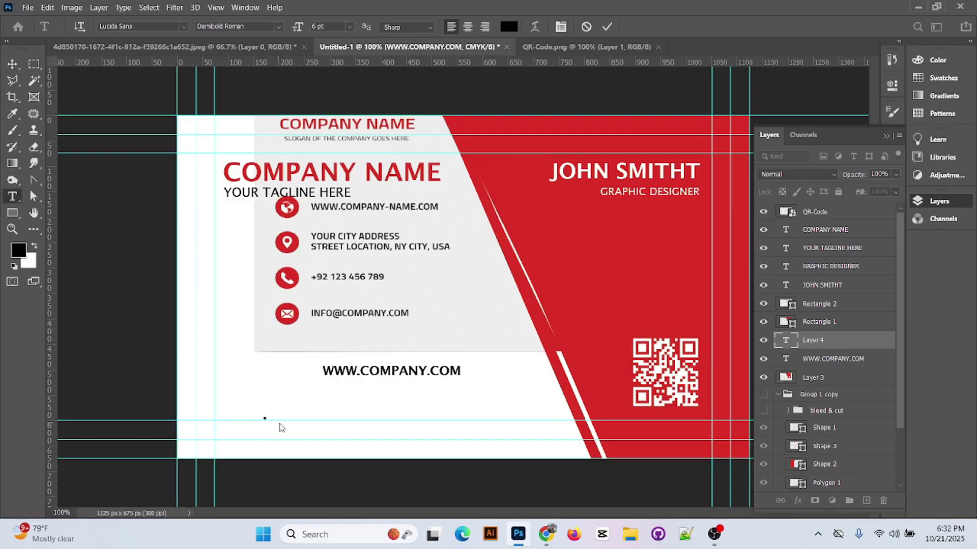
{"action": "type", "text": "YOUR CITY"}
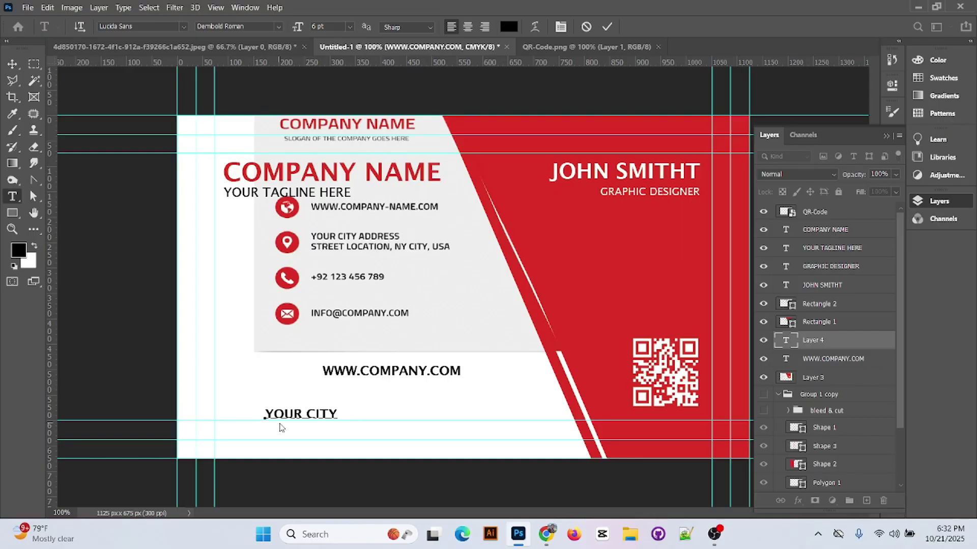
{"action": "type", "text": " ADDRES"}
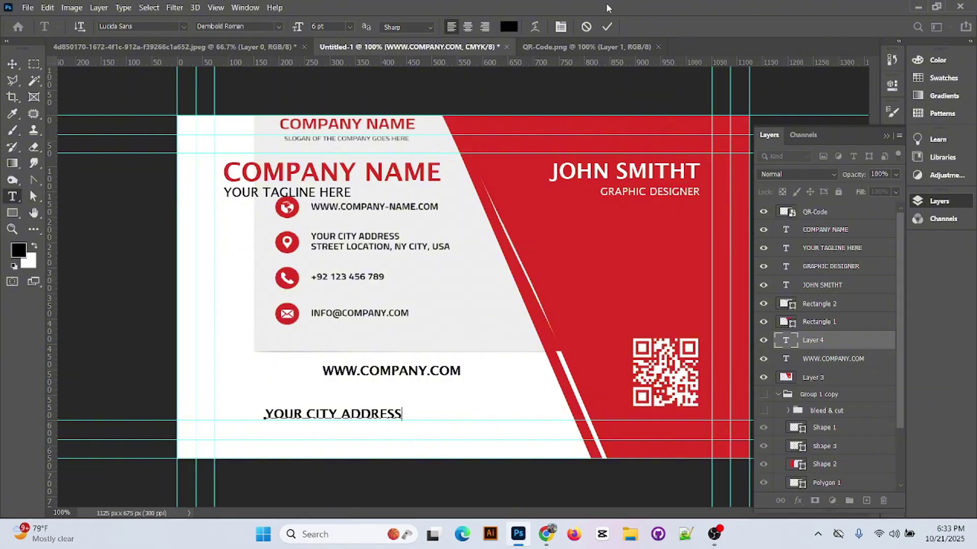
{"action": "left_click", "coordinate": [607, 27]}
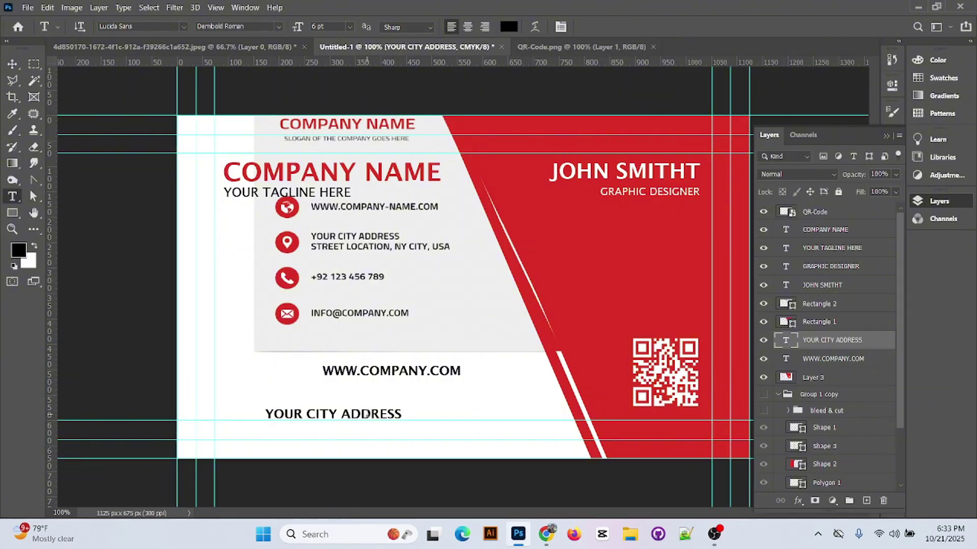
{"action": "key", "text": "v"}
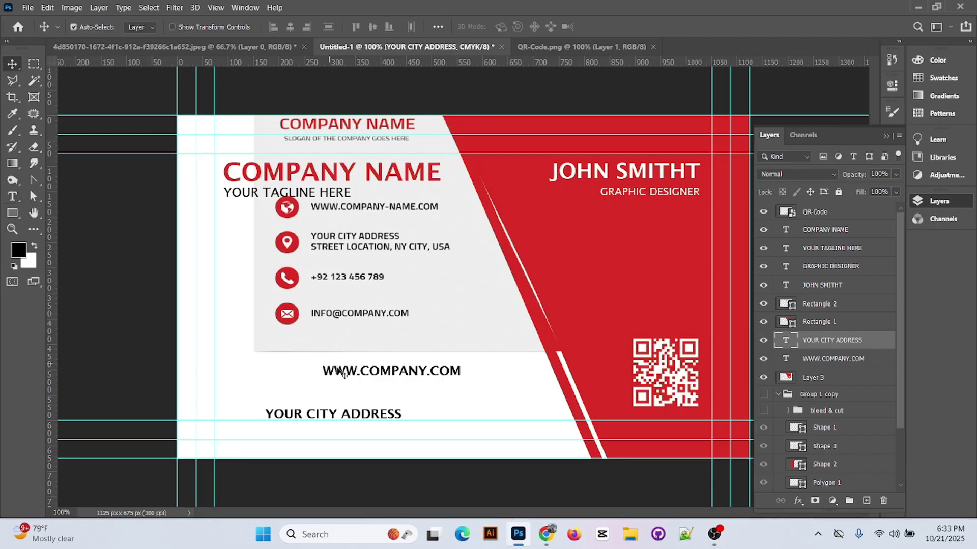
{"action": "left_click_drag", "start_coordinate": [371, 418], "coordinate": [444, 390]}
- Add a sample phone number text line below the address
{"action": "key", "text": "t"}
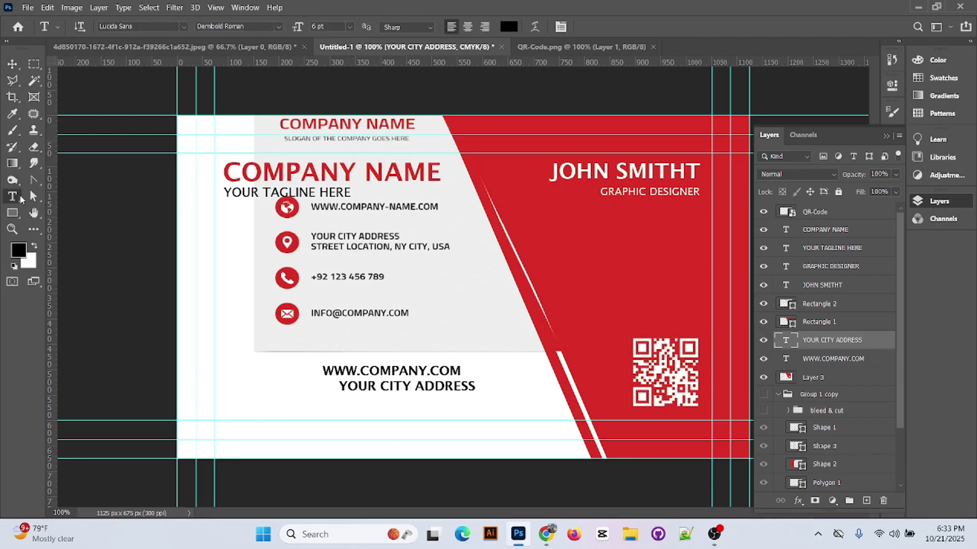
{"action": "left_click", "coordinate": [244, 397]}
{"action": "type", "text": "."}
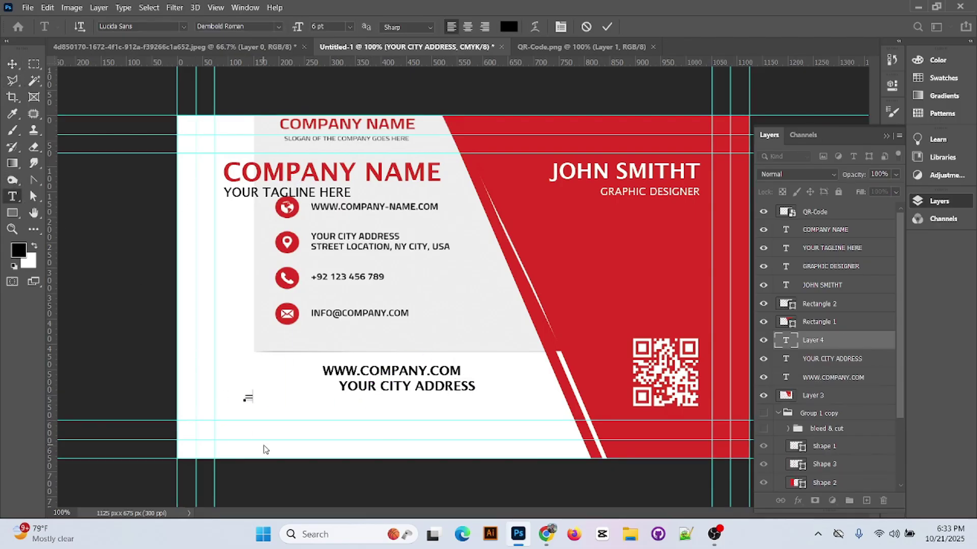
{"action": "type", "text": "100000"}
{"action": "key", "text": "BackSpace"}
{"action": "key", "text": "BackSpace"}
{"action": "key", "text": "BackSpace"}
{"action": "key", "text": "BackSpace"}
{"action": "key", "text": "BackSpace"}
{"action": "key", "text": "BackSpace"}
{"action": "type", "text": "+100000"}
{"action": "key", "text": "BackSpace"}
{"action": "key", "text": "BackSpace"}
{"action": "key", "text": "BackSpace"}
{"action": "type", "text": "00000"}
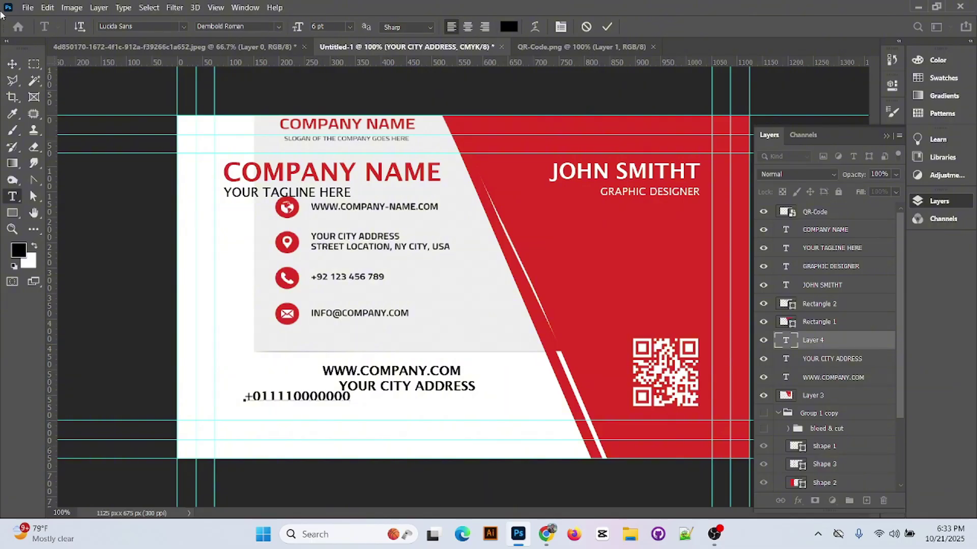
{"action": "left_click", "coordinate": [13, 64]}
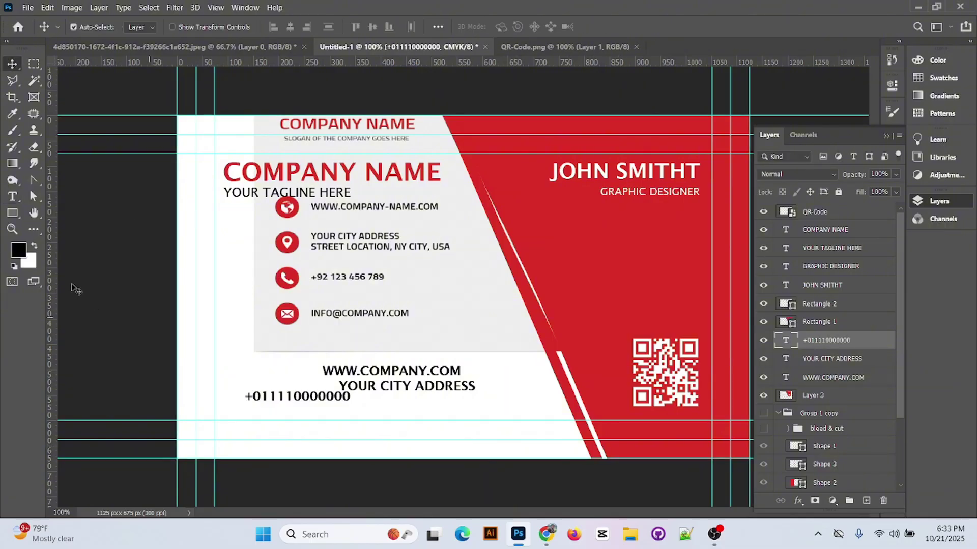
- Add a sample e-mail text line below the phone number and commit it
{"action": "left_click", "coordinate": [13, 197]}
{"action": "left_click", "coordinate": [297, 411]}
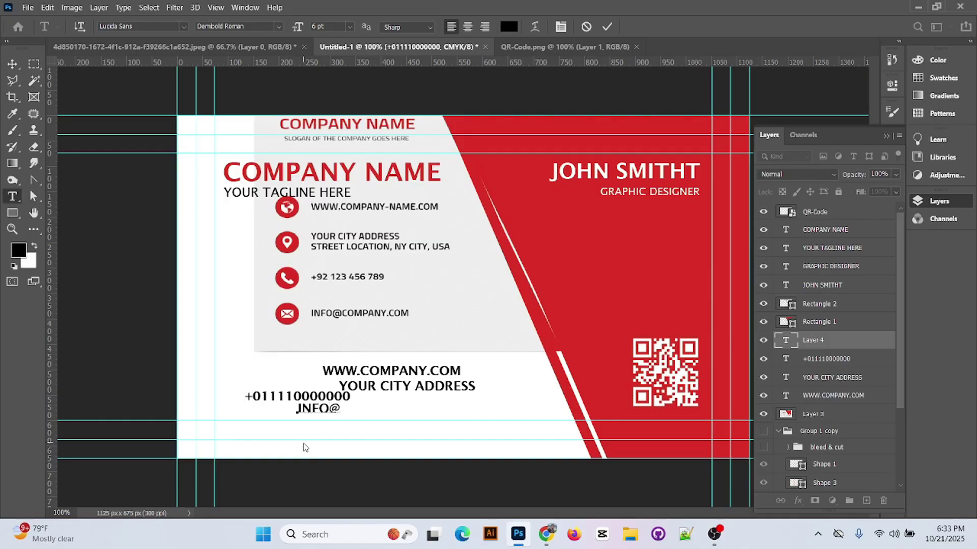
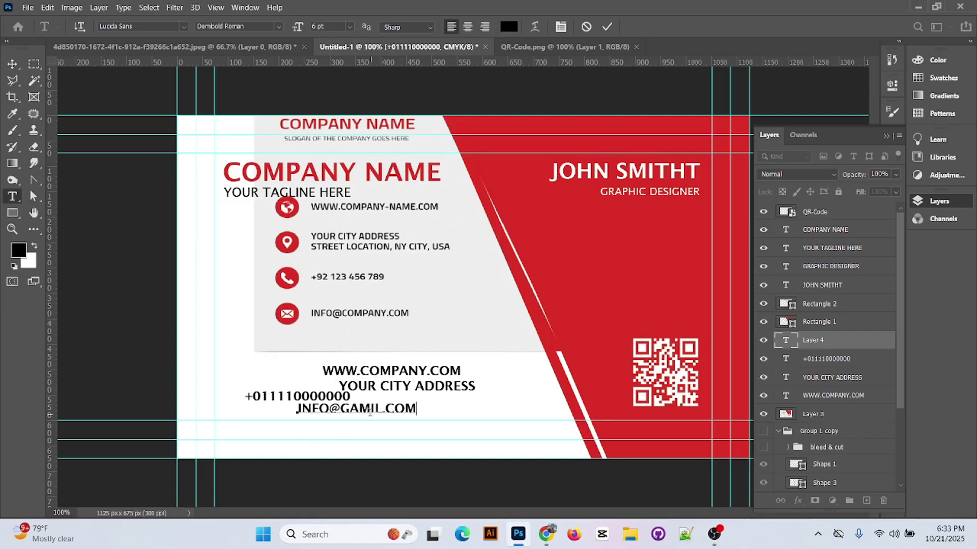
{"action": "double_click", "coordinate": [369, 411]}
{"action": "triple_click", "coordinate": [405, 409]}
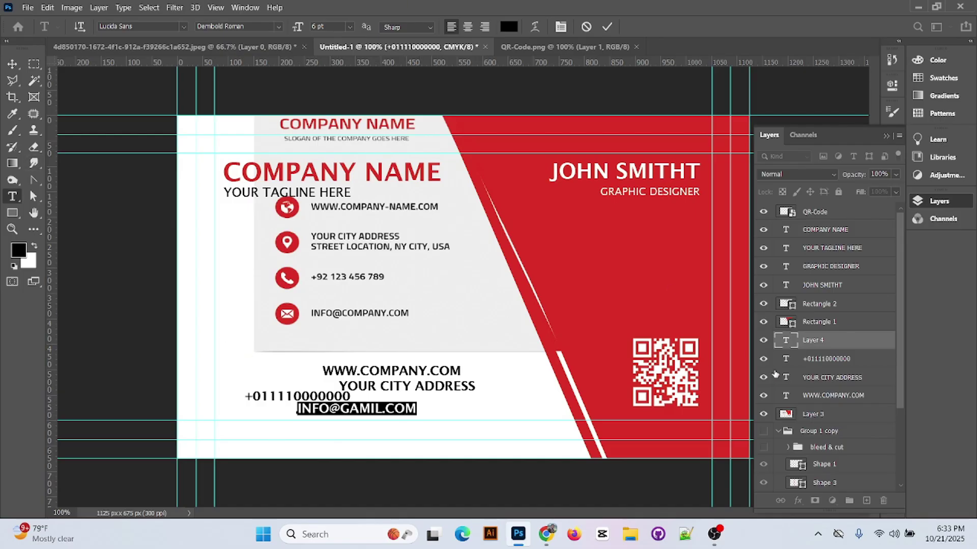
{"action": "scroll", "coordinate": [783, 397], "scroll_direction": "down", "scroll_amount": 3}
{"action": "left_click", "coordinate": [447, 266]}
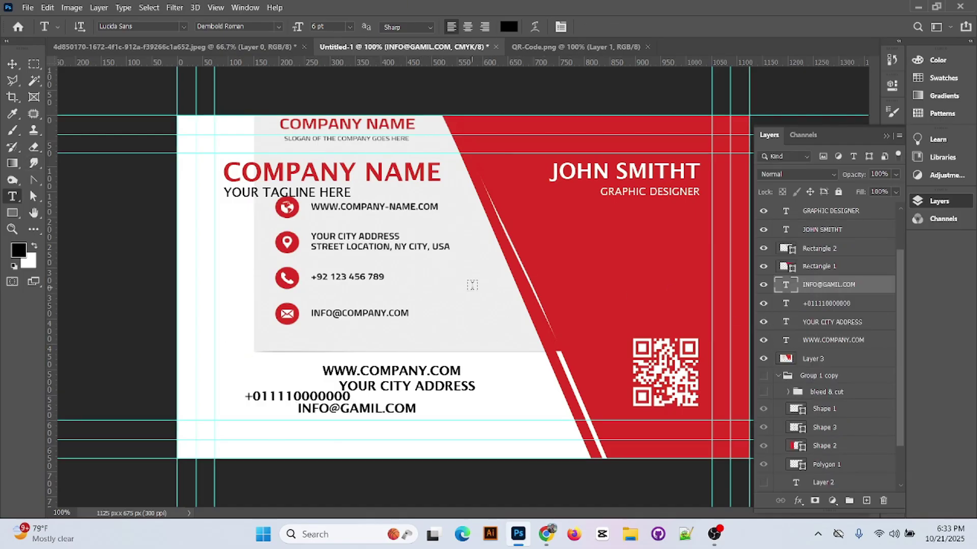
- Hide the reference card image layer, Layer 3
{"action": "key", "text": "v"}
{"action": "left_click", "coordinate": [464, 287]}
{"action": "right_click", "coordinate": [464, 288]}
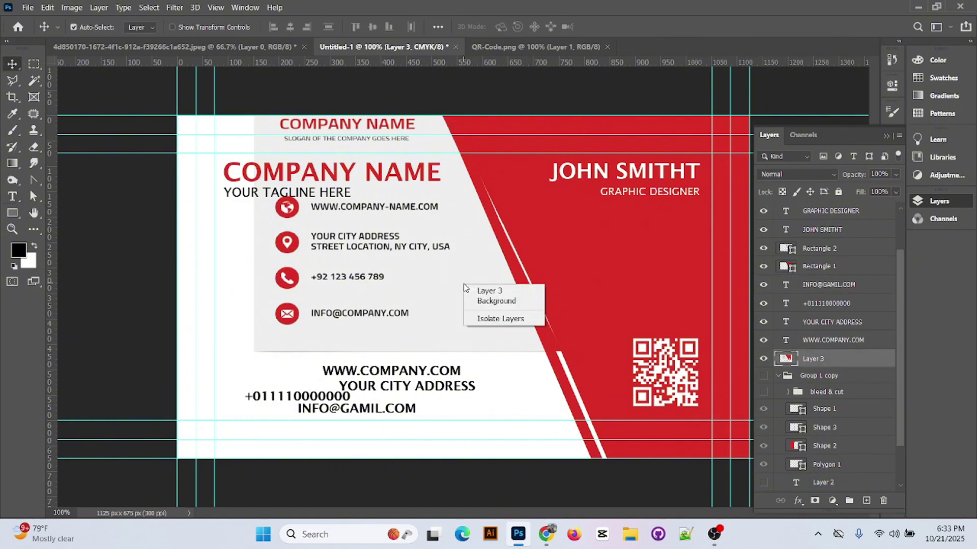
{"action": "left_click", "coordinate": [763, 359]}
{"action": "left_click_drag", "start_coordinate": [411, 372], "coordinate": [320, 334]}
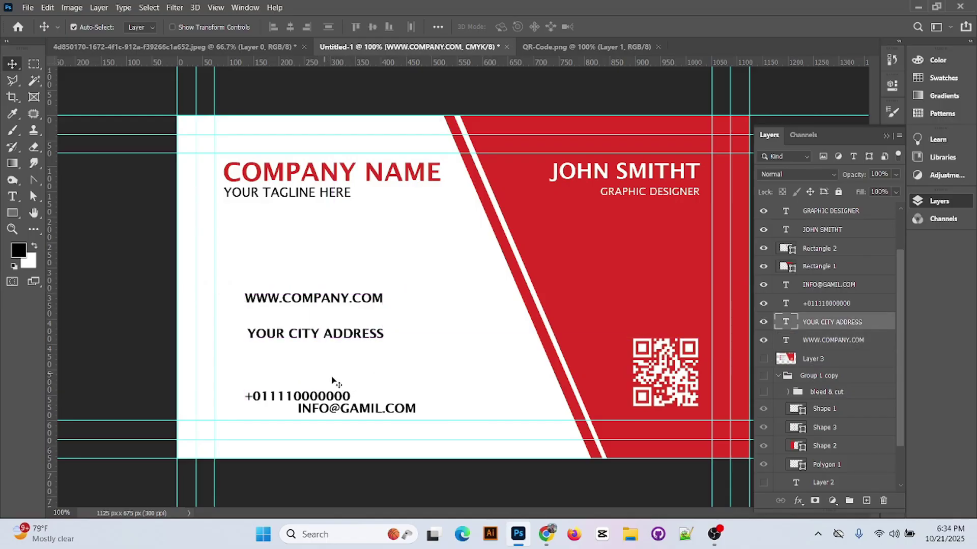
{"action": "left_click_drag", "start_coordinate": [336, 397], "coordinate": [333, 378]}
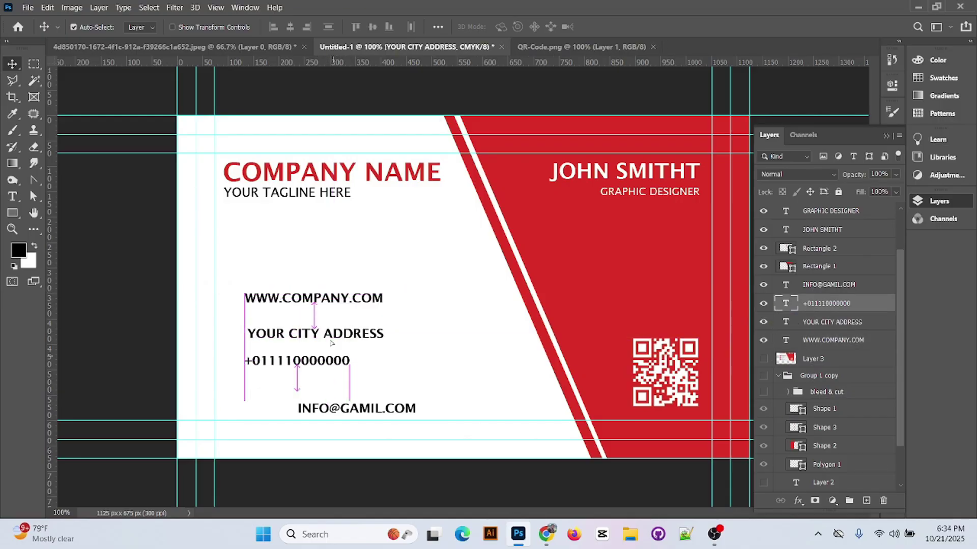
{"action": "left_click_drag", "start_coordinate": [331, 335], "coordinate": [397, 382]}
{"action": "left_click", "coordinate": [328, 305]}
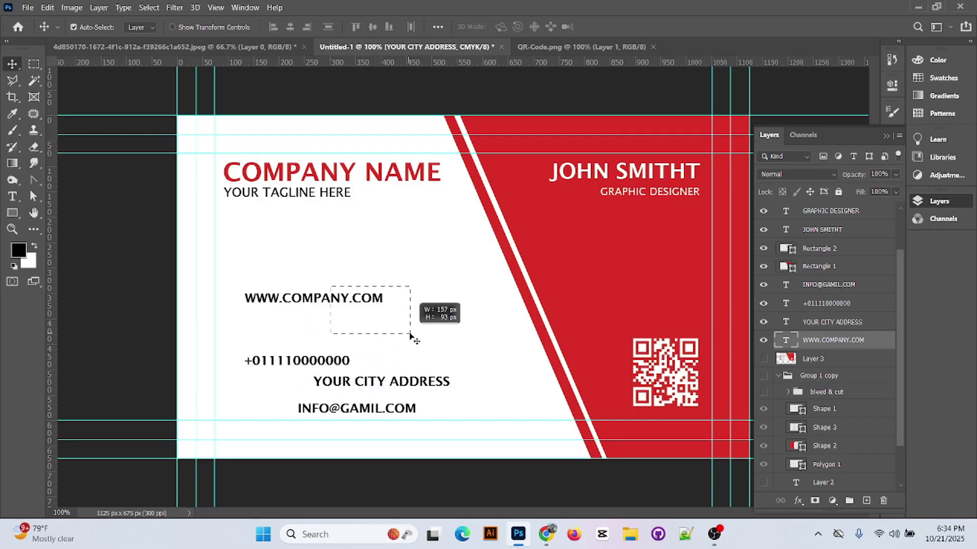
{"action": "left_click_drag", "start_coordinate": [306, 311], "coordinate": [407, 351]}
{"action": "left_click_drag", "start_coordinate": [313, 361], "coordinate": [314, 291]}
{"action": "left_click_drag", "start_coordinate": [354, 401], "coordinate": [302, 315]}
{"action": "left_click_drag", "start_coordinate": [374, 341], "coordinate": [274, 357]}
{"action": "left_click_drag", "start_coordinate": [363, 390], "coordinate": [291, 394]}
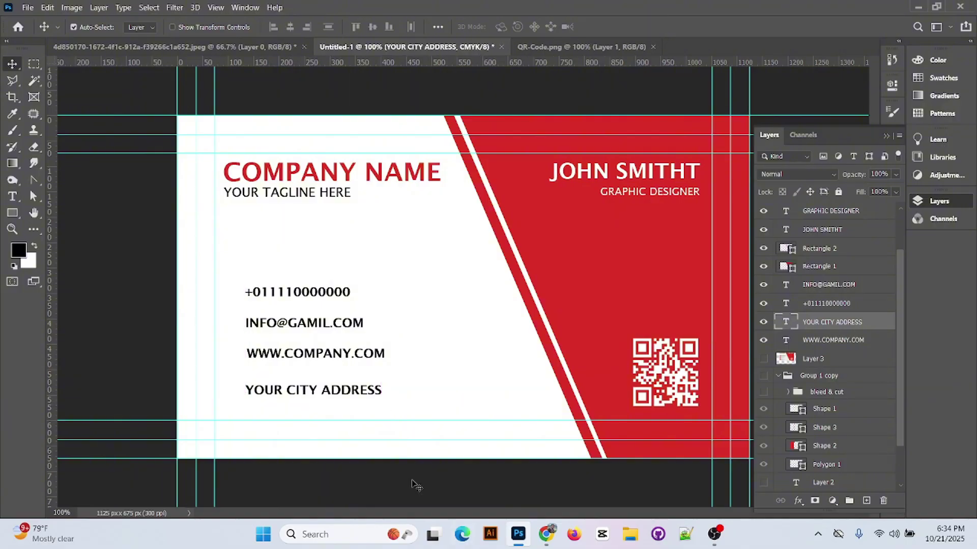
{"action": "left_click", "coordinate": [886, 136]}
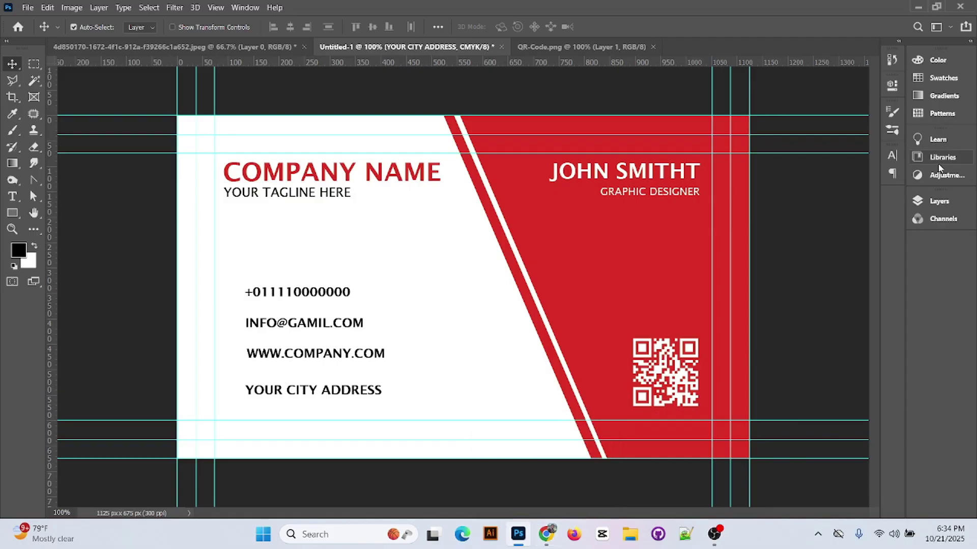
{"action": "left_click", "coordinate": [930, 201]}
- Keep the reference card image hidden and select the Ellipse Tool
{"action": "scroll", "coordinate": [806, 383], "scroll_direction": "down", "scroll_amount": 2}
{"action": "left_click", "coordinate": [763, 323]}
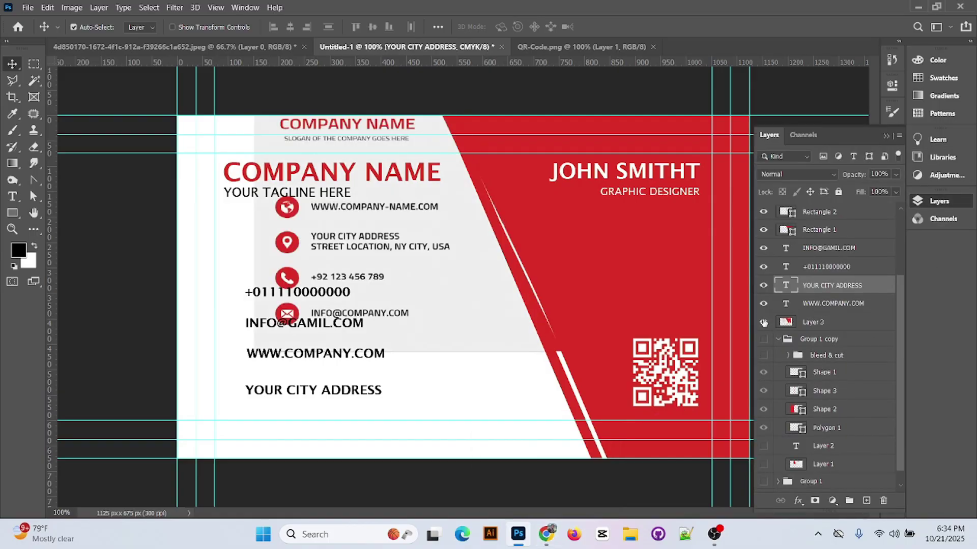
{"action": "left_click", "coordinate": [764, 322]}
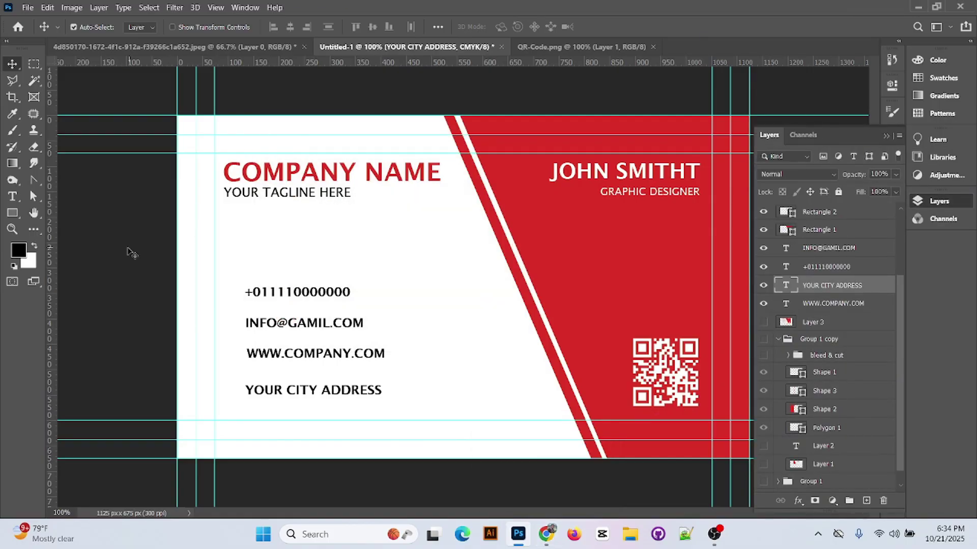
{"action": "left_click", "coordinate": [12, 212]}
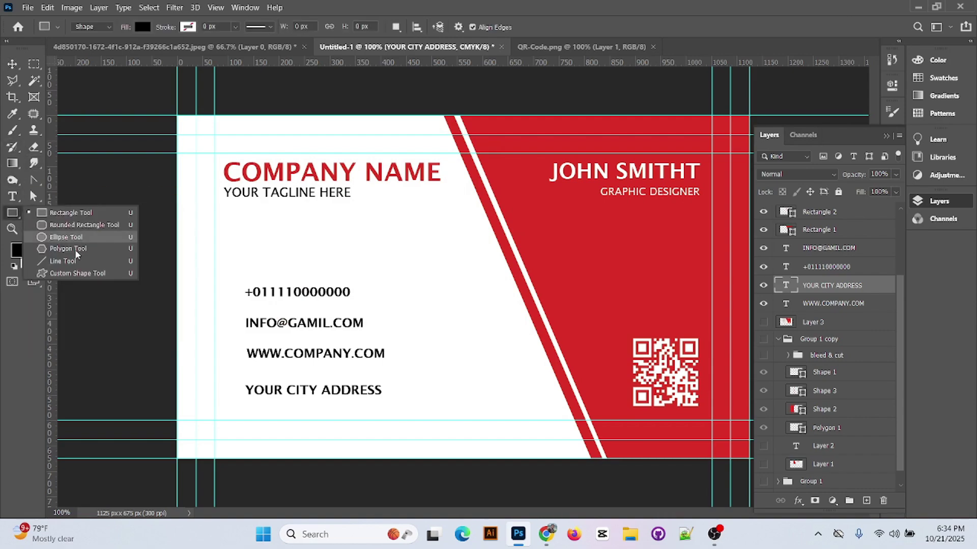
{"action": "left_click", "coordinate": [74, 238]}
{"action": "left_click", "coordinate": [411, 274], "text": "alt"}
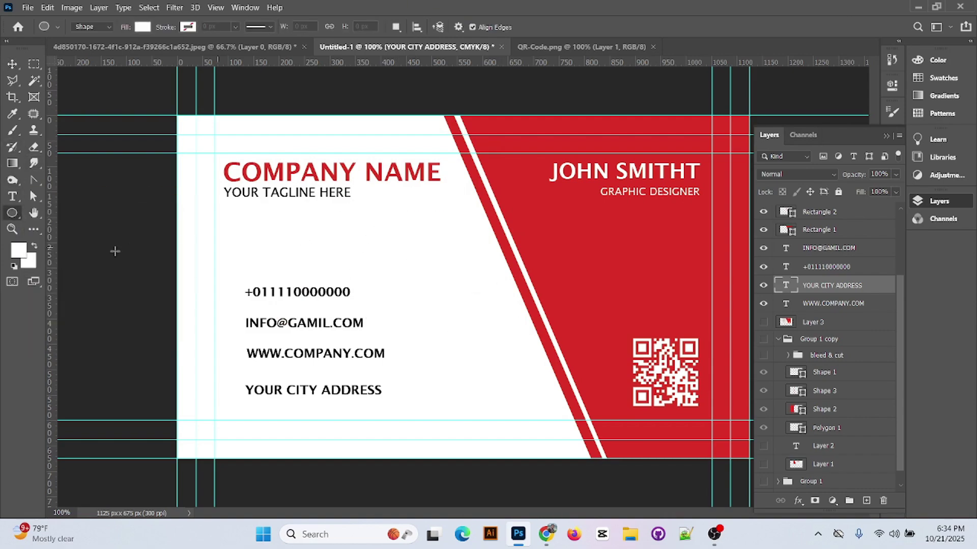
{"action": "left_click", "coordinate": [12, 213]}
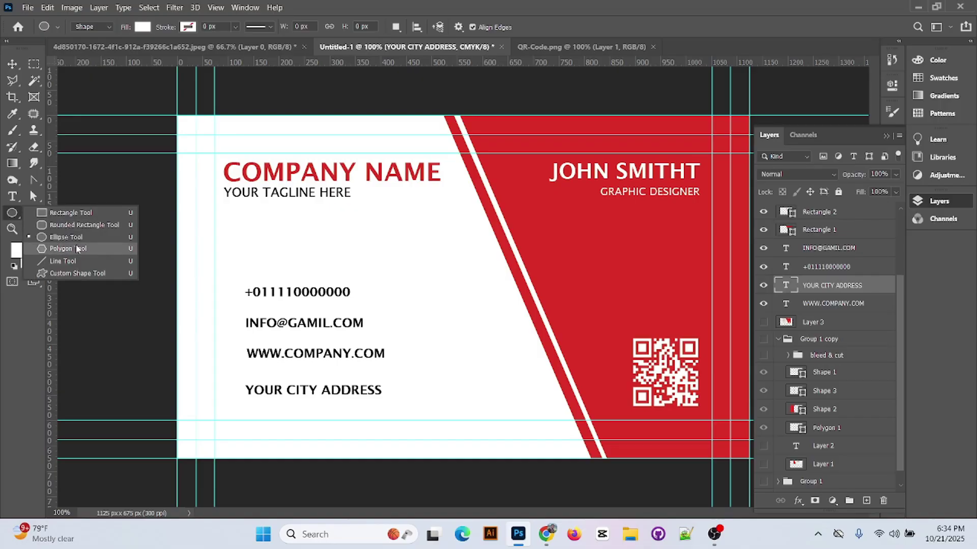
{"action": "left_click", "coordinate": [74, 236]}
- Draw a small circle filled with the card's sampled red just above the phone number
{"action": "left_click", "coordinate": [143, 27]}
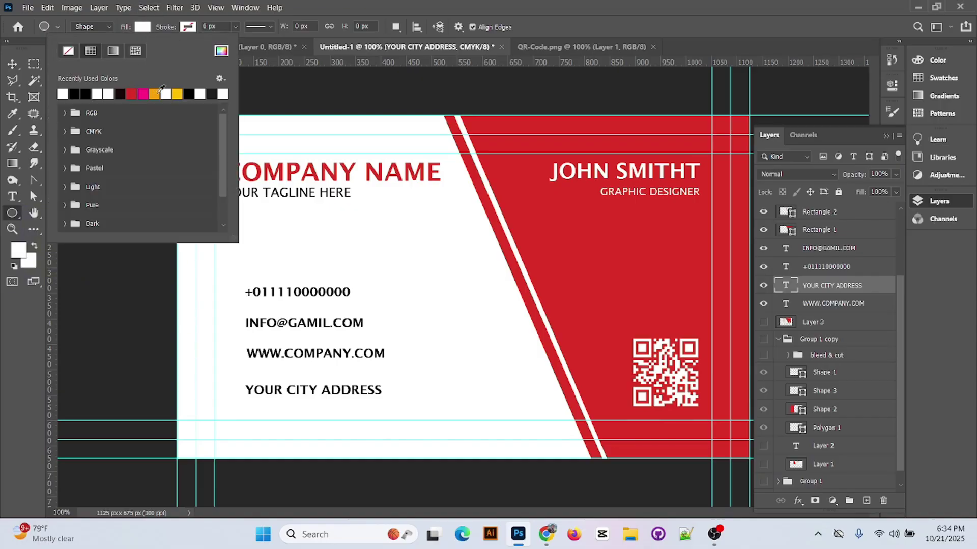
{"action": "left_click", "coordinate": [222, 51]}
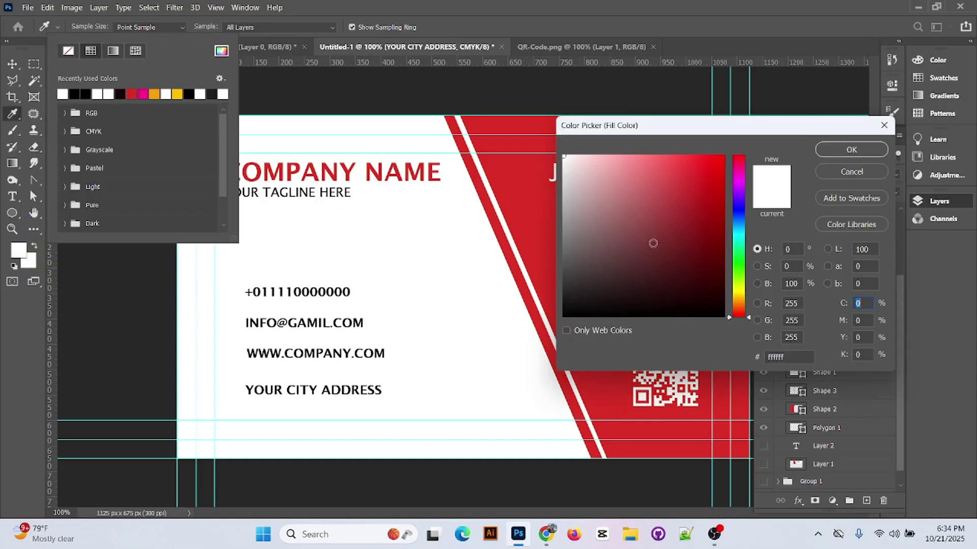
{"action": "left_click", "coordinate": [523, 217]}
{"action": "left_click", "coordinate": [850, 148]}
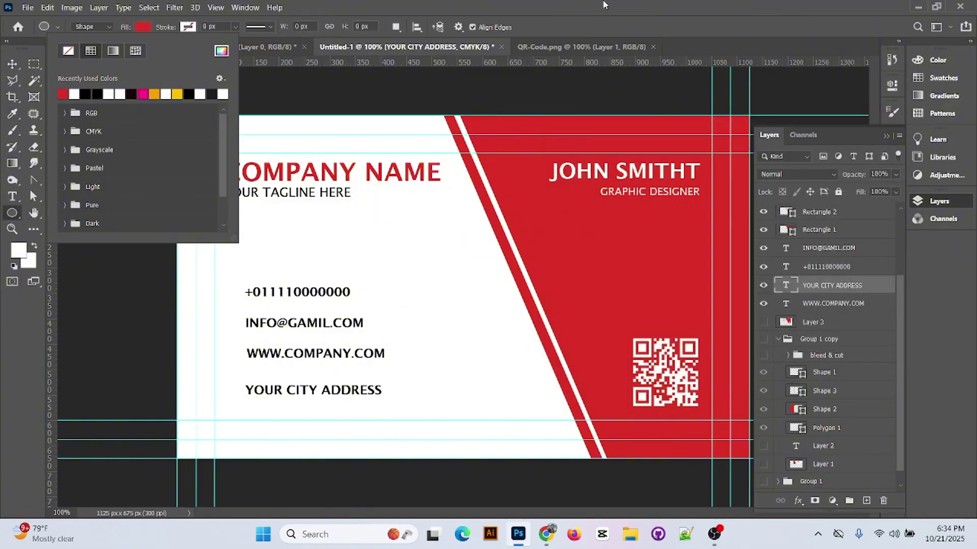
{"action": "left_click", "coordinate": [547, 213]}
{"action": "left_click_drag", "start_coordinate": [361, 250], "coordinate": [396, 302]}
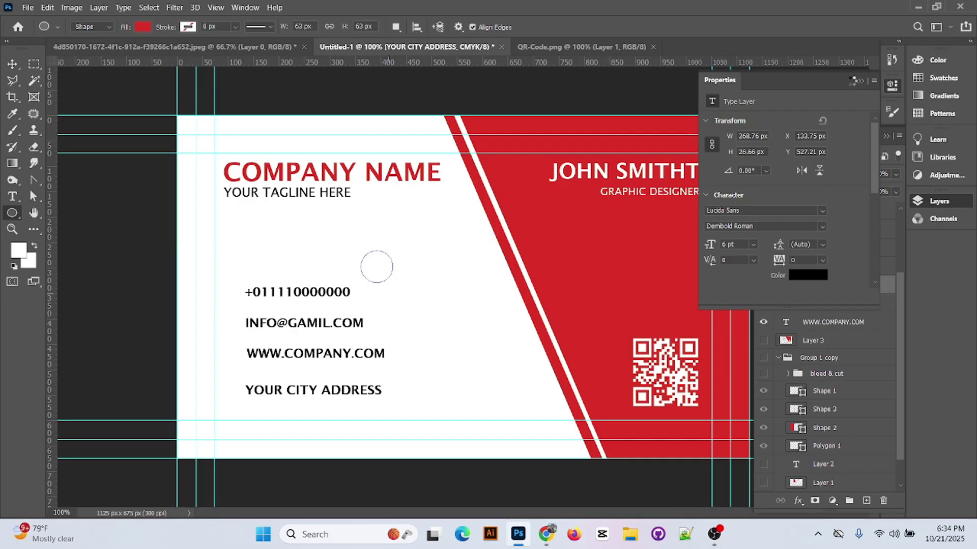
- Shift all four contact text lines 56 px to the right
{"action": "key", "text": "v"}
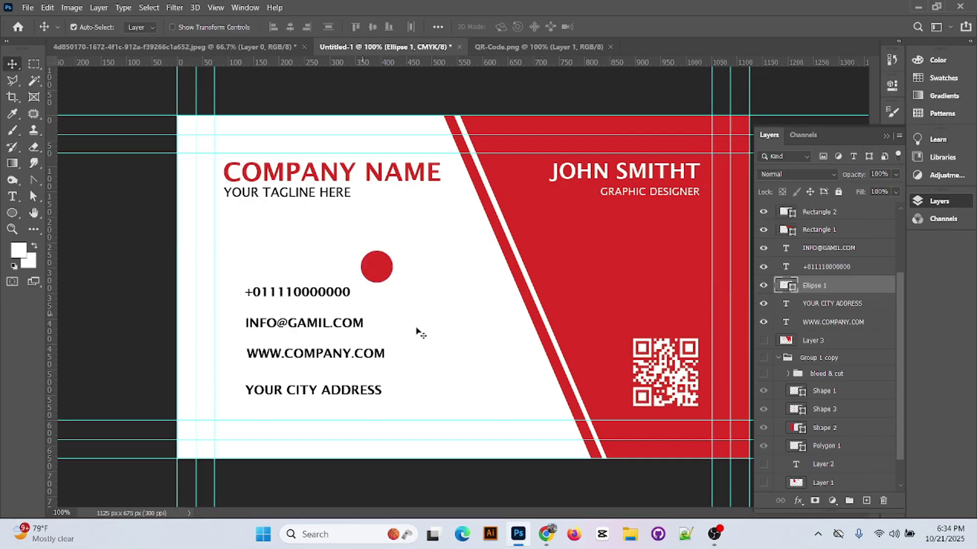
{"action": "left_click", "coordinate": [318, 296]}
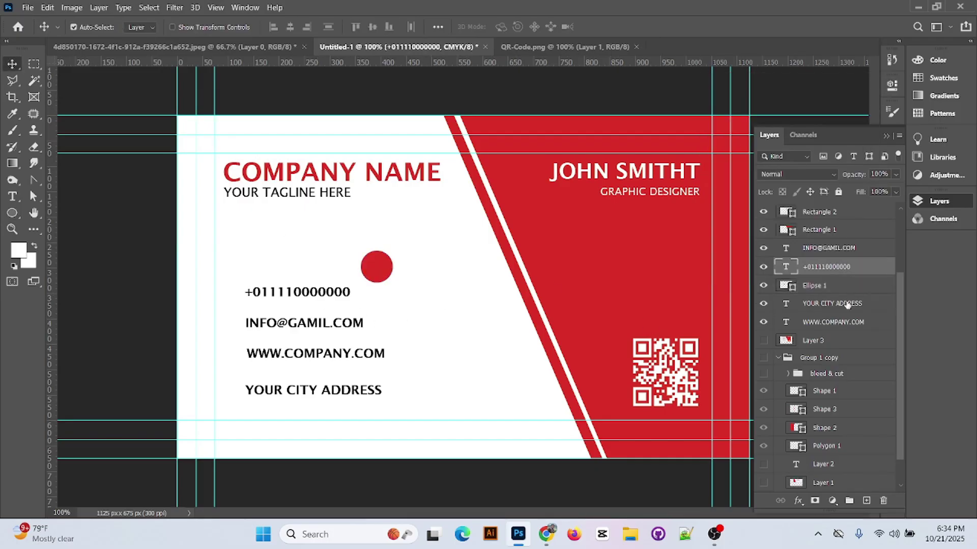
{"action": "left_click", "coordinate": [829, 250], "text": "shift"}
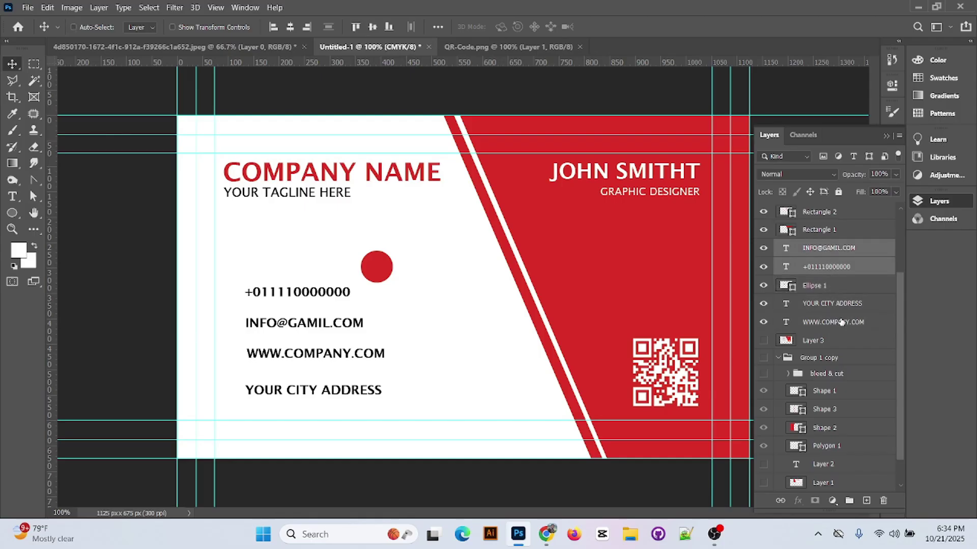
{"action": "left_click", "coordinate": [840, 322], "text": "ctrl"}
{"action": "left_click", "coordinate": [842, 305], "text": "ctrl"}
{"action": "left_click_drag", "start_coordinate": [308, 294], "coordinate": [336, 295]}
- Place slightly smaller red circles left of each contact line, distributed evenly top to bottom
{"action": "left_click_drag", "start_coordinate": [384, 271], "coordinate": [243, 405]}
{"action": "key", "text": "ctrl+t"}
{"action": "left_click", "coordinate": [630, 26]}
{"action": "left_click", "coordinate": [243, 305]}
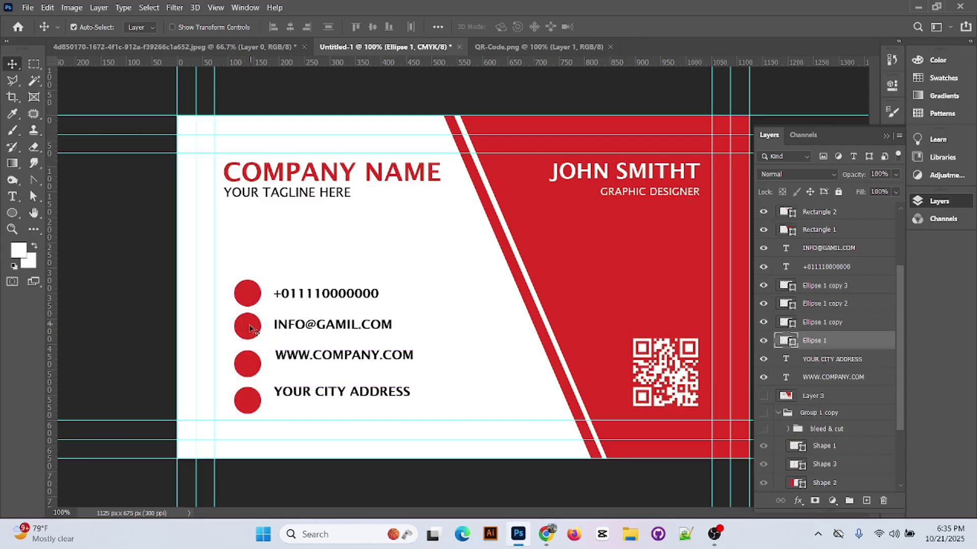
{"action": "left_click", "coordinate": [808, 287], "text": "shift"}
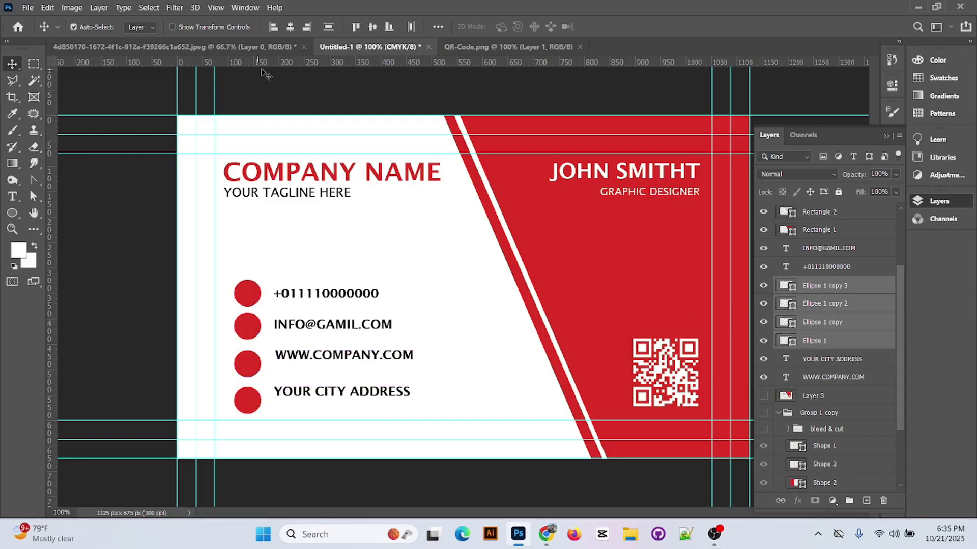
{"action": "left_click", "coordinate": [328, 28]}
{"action": "key", "text": "Up"}
{"action": "key", "text": "Up"}
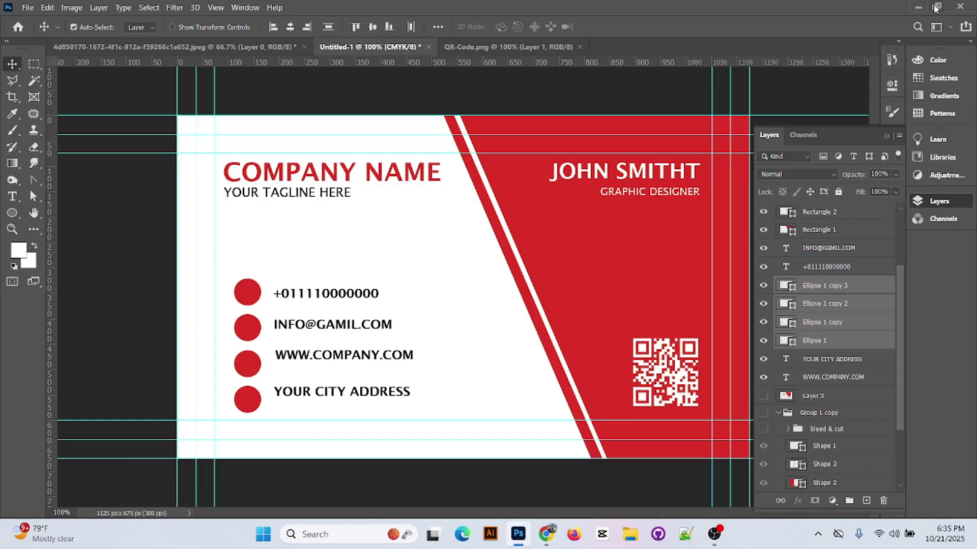
- Drag the globe icon file from the Downloads folder onto the card
{"action": "left_click", "coordinate": [918, 7]}
{"action": "double_click", "coordinate": [20, 278]}
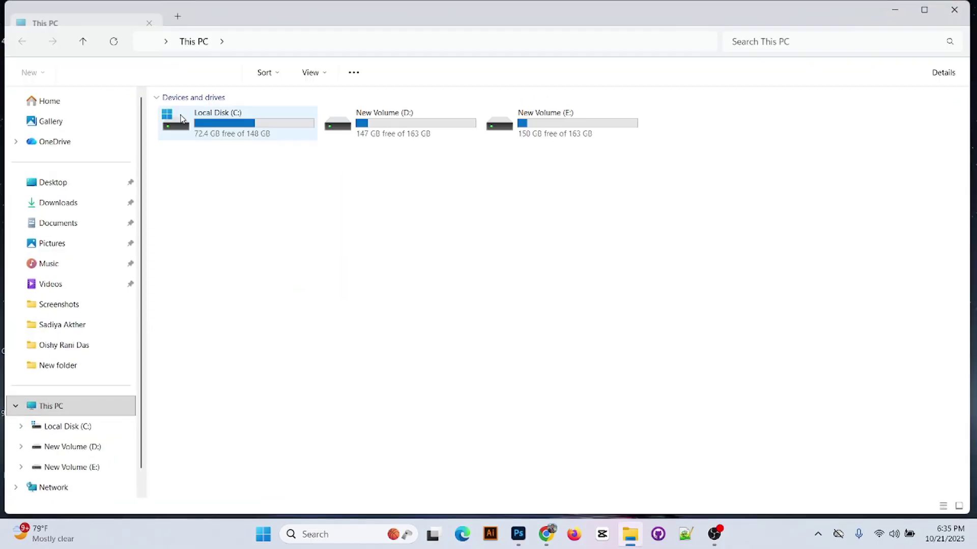
{"action": "left_click", "coordinate": [74, 202]}
{"action": "left_click_drag", "start_coordinate": [414, 143], "coordinate": [257, 371]}
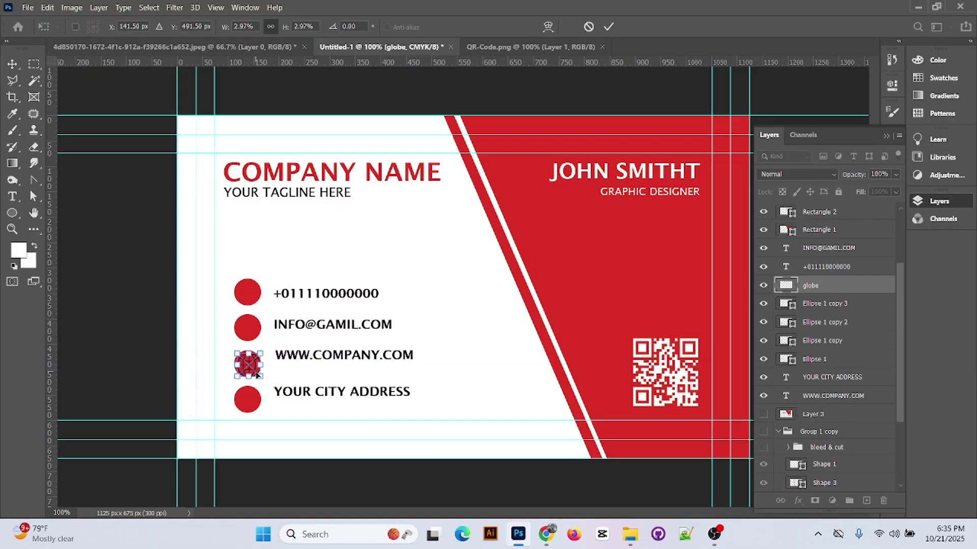
{"action": "key", "text": "ctrl+plus"}
{"action": "key", "text": "ctrl+plus"}
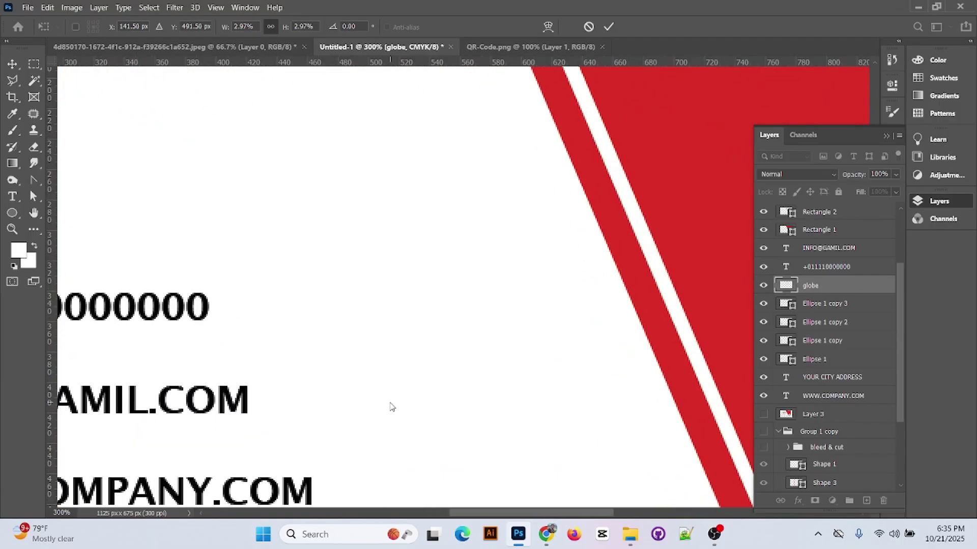
{"action": "left_click_drag", "start_coordinate": [391, 406], "coordinate": [894, 202]}
{"action": "left_click_drag", "start_coordinate": [369, 381], "coordinate": [341, 354]}
{"action": "left_click", "coordinate": [609, 27]}
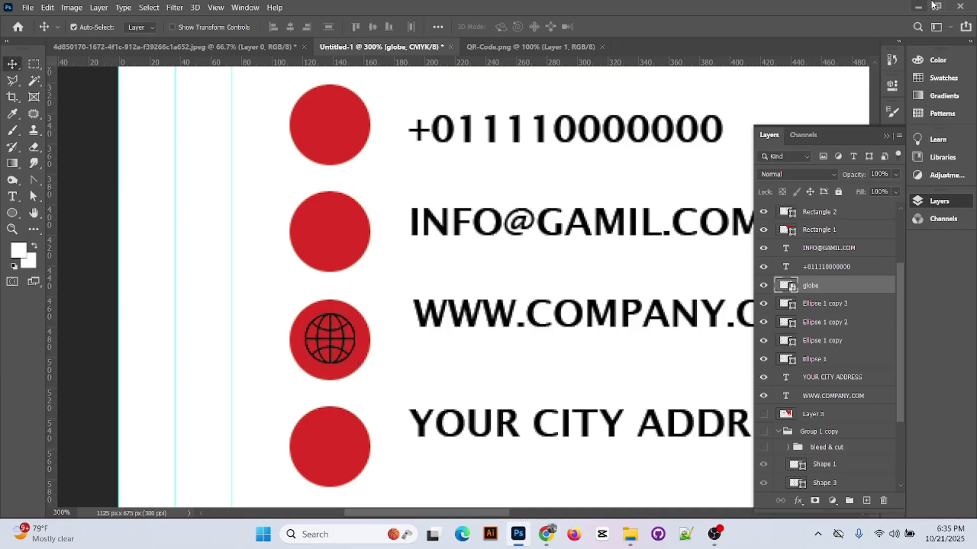
{"action": "key", "text": "ctrl+0"}
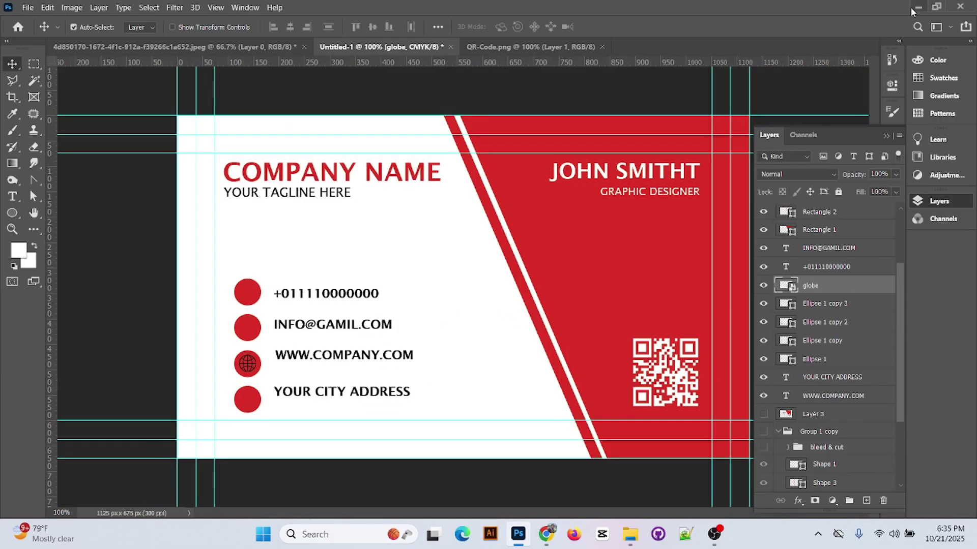
{"action": "left_click", "coordinate": [918, 7]}
- Place the maps-and-flags pin icon, shrunk into the red circle beside YOUR CITY ADDRESS
{"action": "left_click_drag", "start_coordinate": [482, 130], "coordinate": [419, 270]}
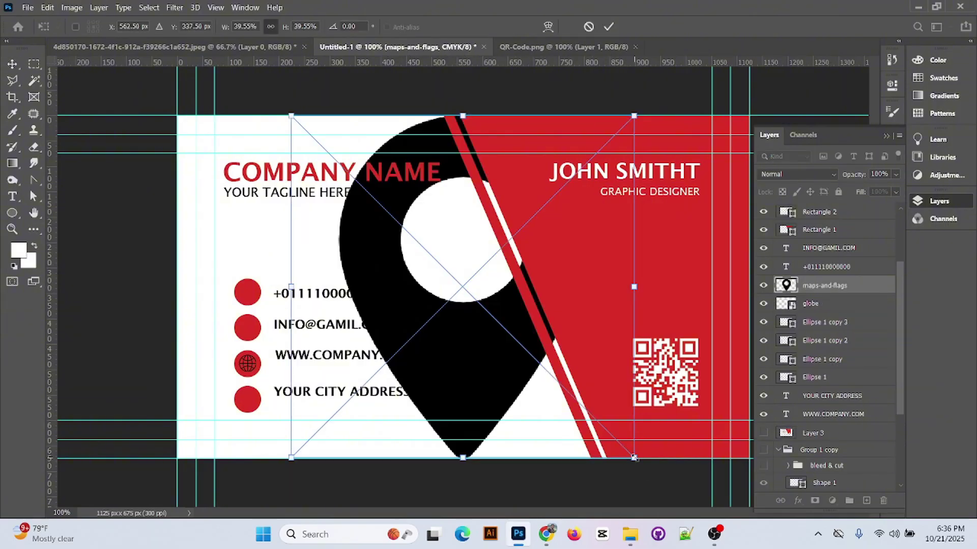
{"action": "left_click_drag", "start_coordinate": [634, 458], "coordinate": [248, 402]}
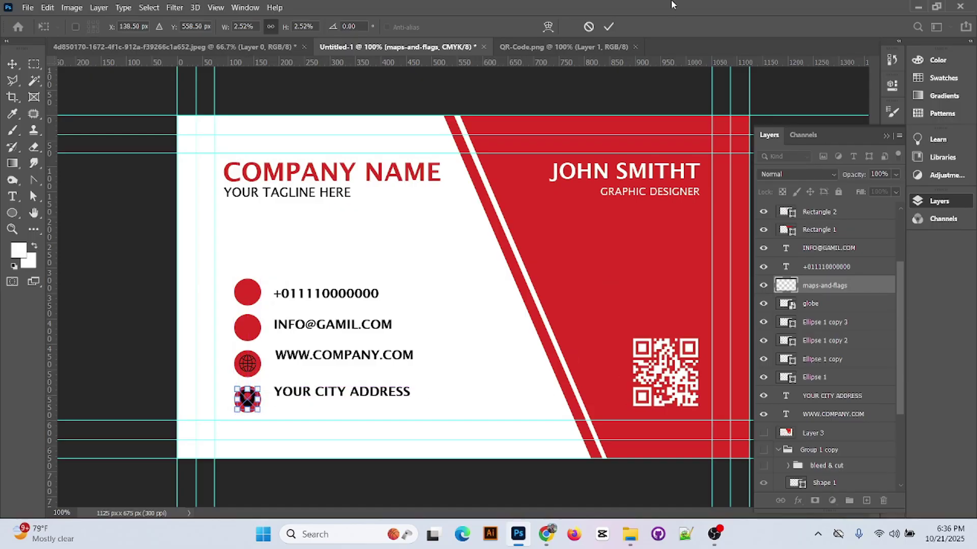
{"action": "left_click", "coordinate": [608, 27]}
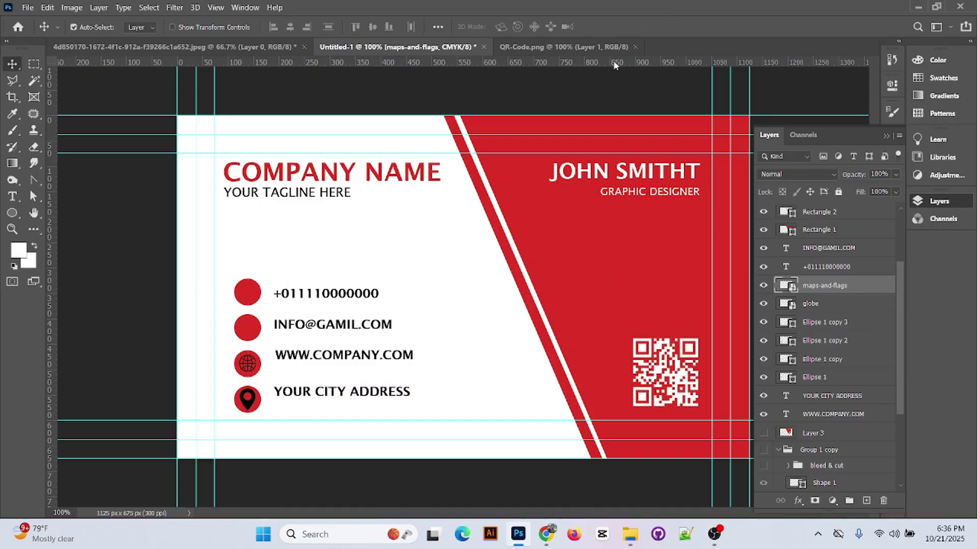
{"action": "left_click", "coordinate": [545, 534]}
- Place the envelope icon, scaled down, inside the red circle beside the e-mail line
{"action": "left_click", "coordinate": [630, 534]}
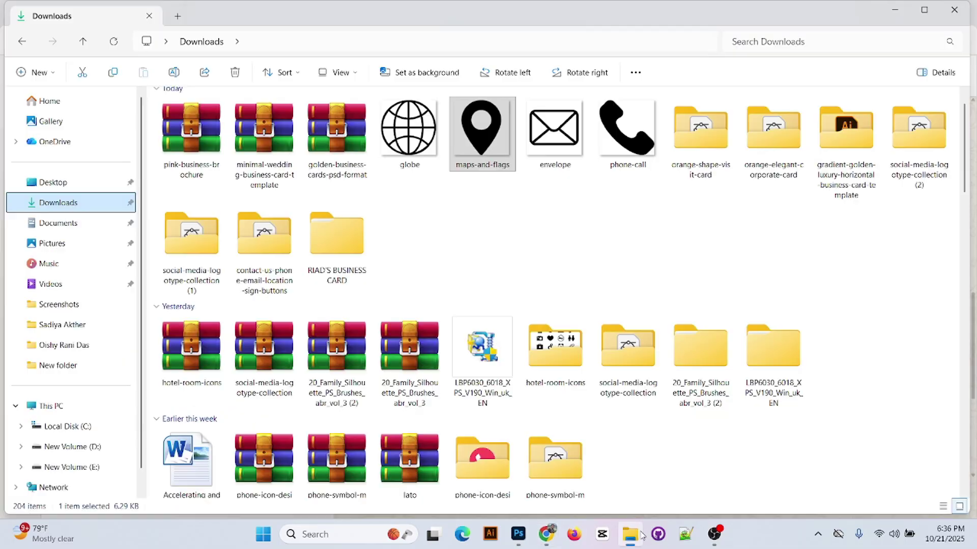
{"action": "left_click_drag", "start_coordinate": [555, 130], "coordinate": [435, 293]}
{"action": "left_click_drag", "start_coordinate": [491, 316], "coordinate": [248, 328]}
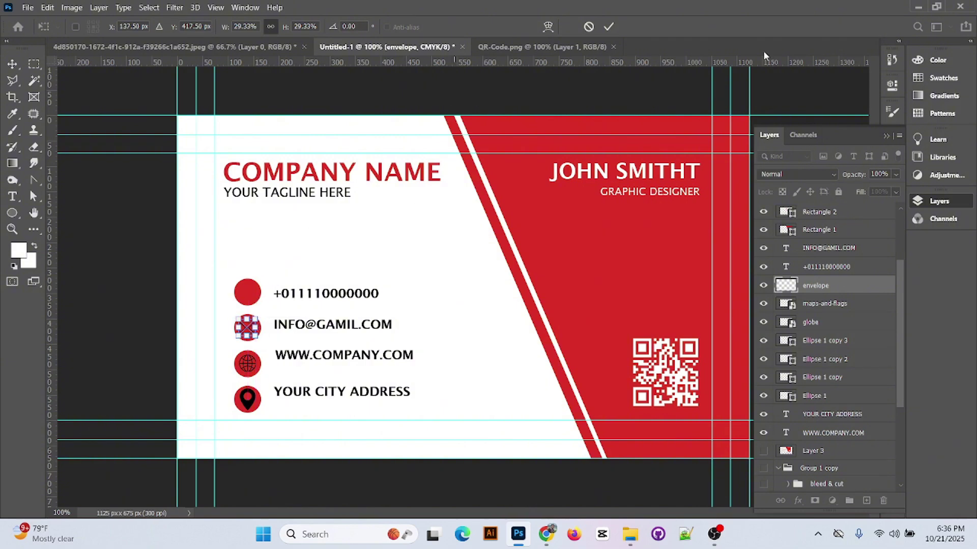
{"action": "left_click", "coordinate": [608, 27]}
- Place the phone-call icon, shrunk to 2.26%, inside the phone number's red circle
{"action": "left_click", "coordinate": [916, 7]}
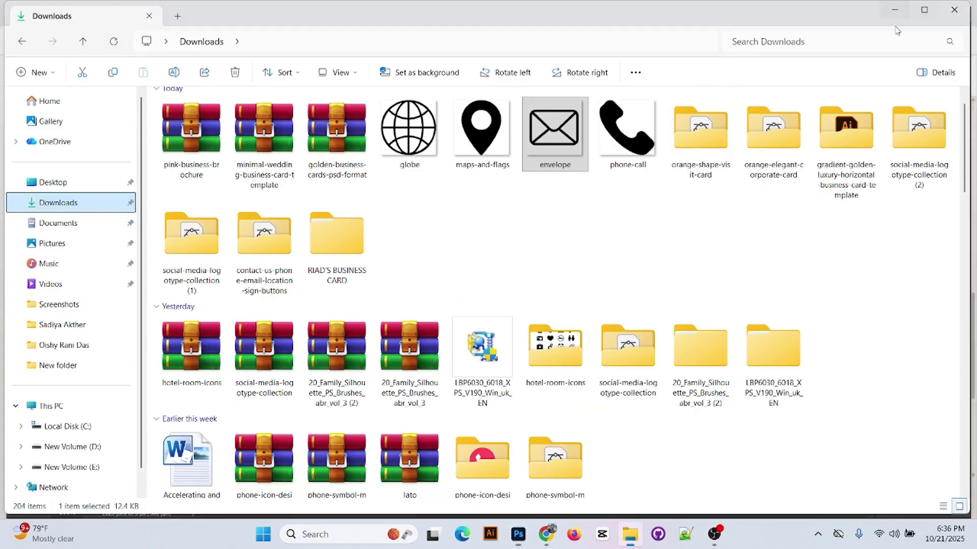
{"action": "left_click_drag", "start_coordinate": [627, 133], "coordinate": [483, 254]}
{"action": "left_click_drag", "start_coordinate": [634, 458], "coordinate": [521, 252]}
{"action": "key", "text": "ctrl+plus"}
{"action": "key", "text": "ctrl+plus"}
{"action": "key", "text": "Up"}
{"action": "key", "text": "Up"}
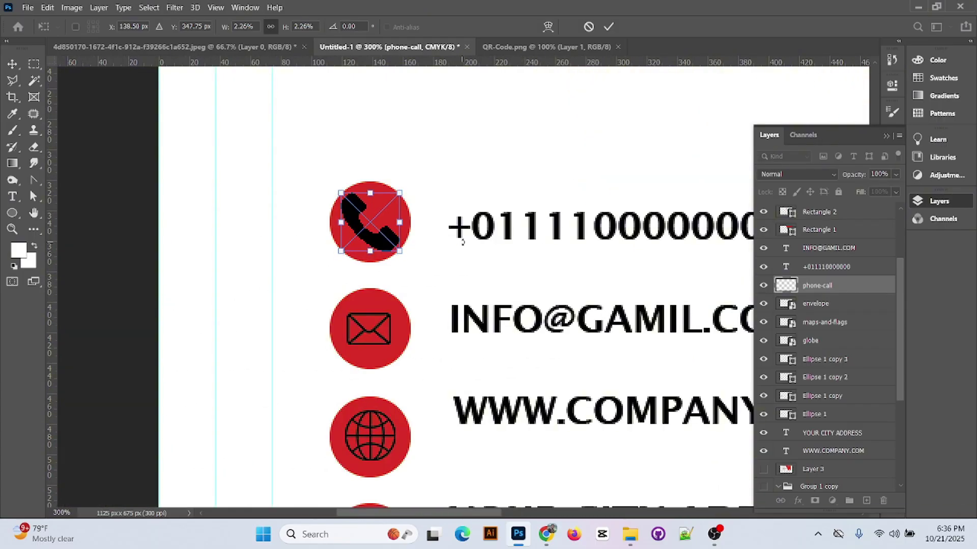
- Shrink the map-pin icon slightly to 2.17% and nudge it down within its circle
{"action": "left_click", "coordinate": [609, 26]}
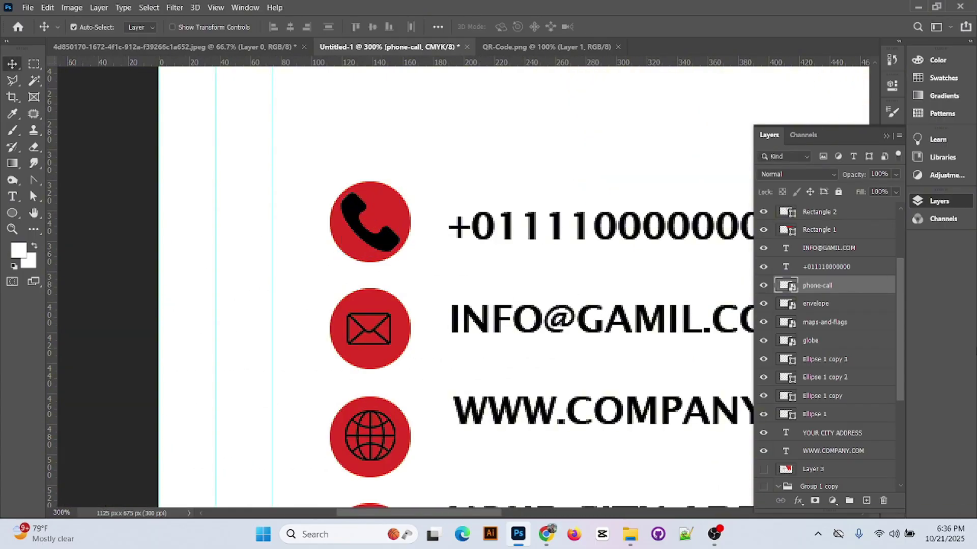
{"action": "scroll", "coordinate": [465, 318], "scroll_direction": "down", "scroll_amount": 4}
{"action": "left_click", "coordinate": [383, 428]}
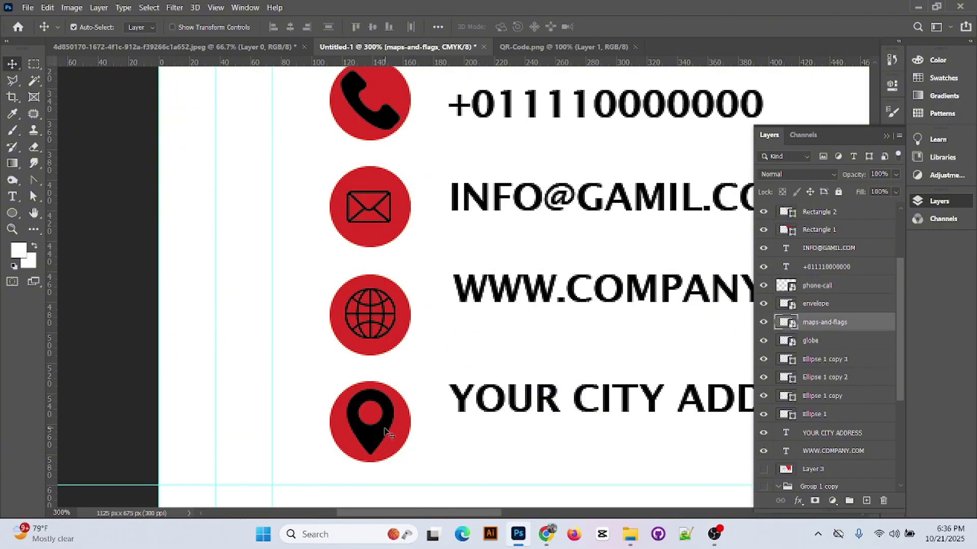
{"action": "key", "text": "ctrl+t"}
{"action": "left_click_drag", "start_coordinate": [403, 452], "coordinate": [397, 449]}
{"action": "key", "text": "Down"}
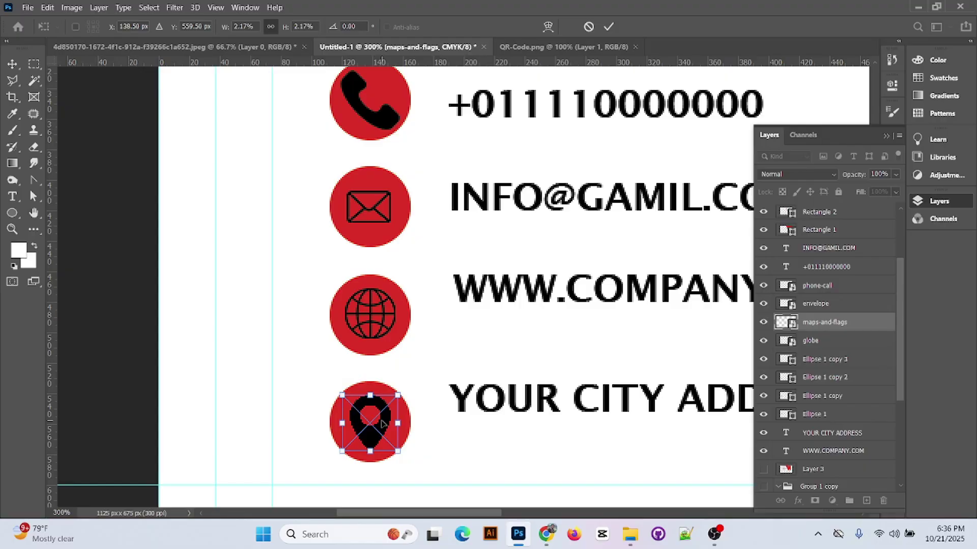
{"action": "left_click", "coordinate": [608, 27]}
{"action": "key", "text": "ctrl+minus"}
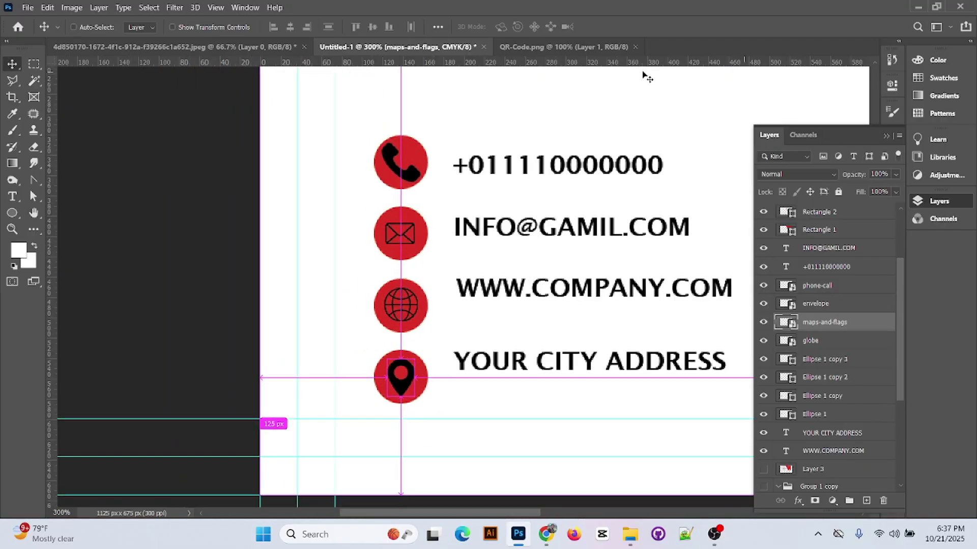
- Select all four contact icons and align their horizontal centres into one column
{"action": "left_click", "coordinate": [410, 178]}
{"action": "key", "text": "ctrl+t"}
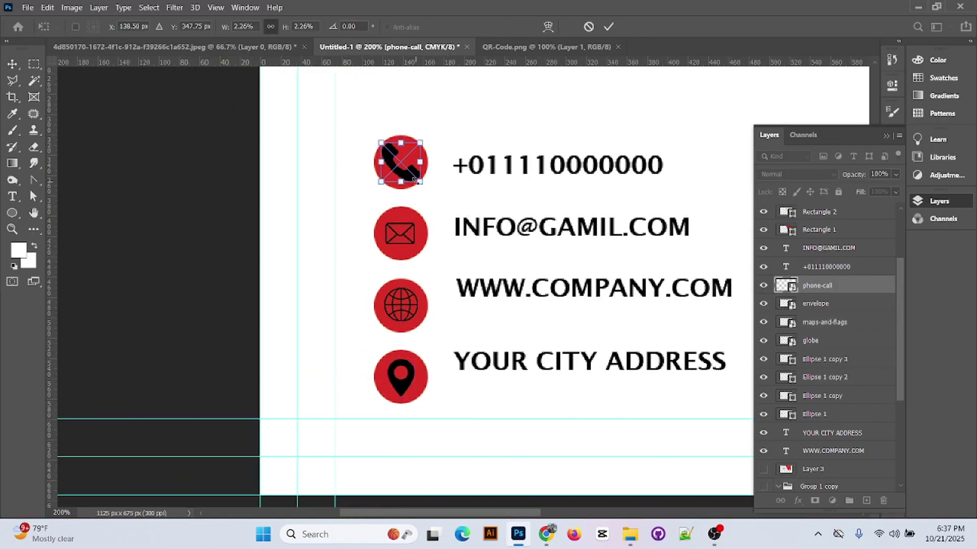
{"action": "left_click", "coordinate": [609, 27]}
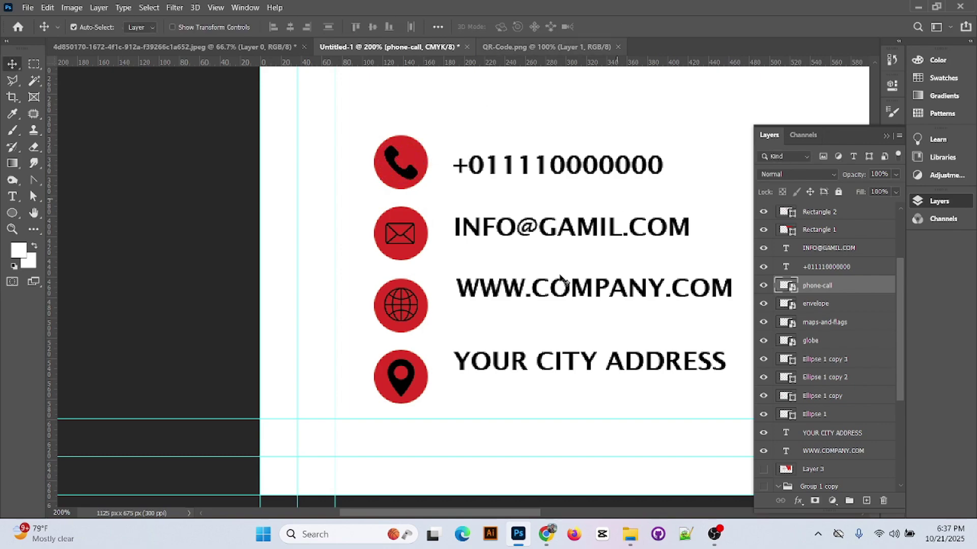
{"action": "key", "text": "ctrl"}
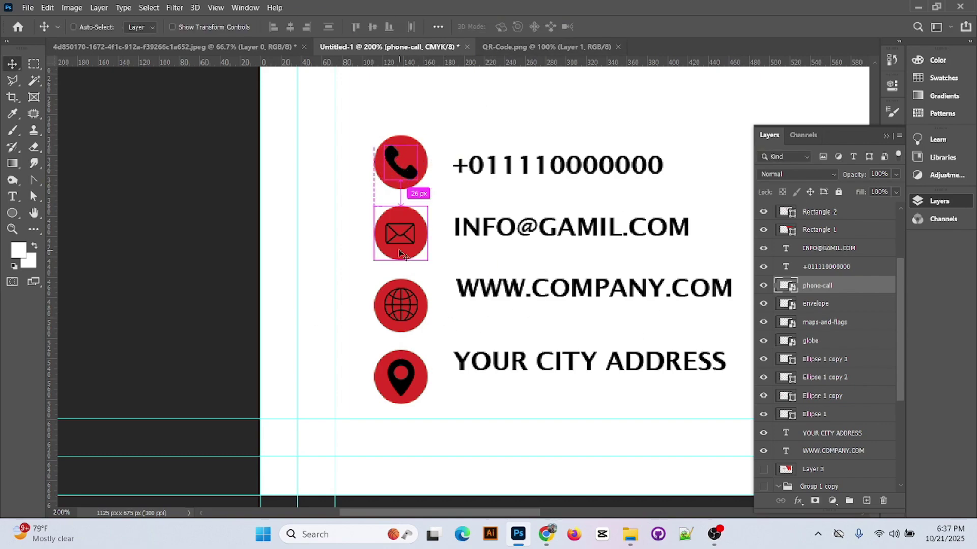
{"action": "left_click", "coordinate": [829, 348], "text": "shift"}
{"action": "left_click", "coordinate": [308, 29]}
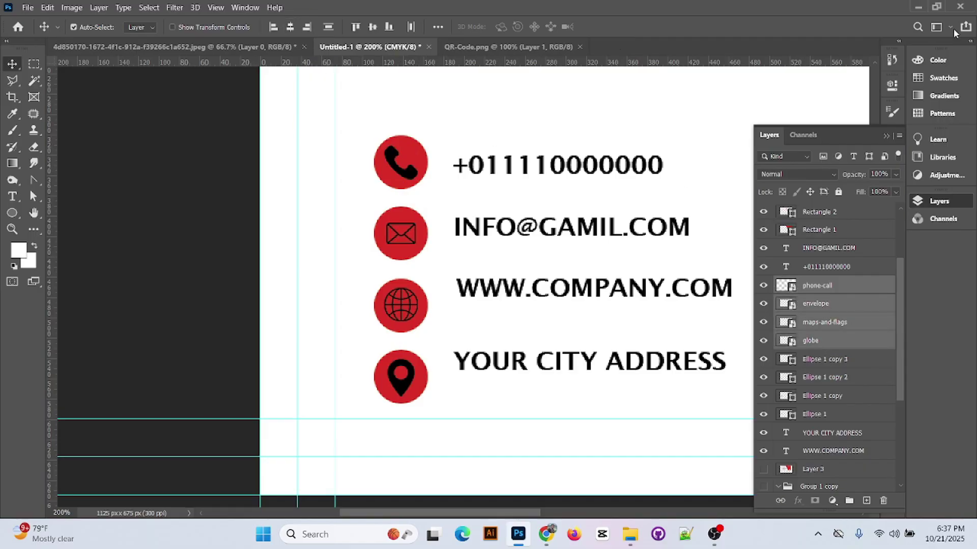
- Collapse the Layers panel and zoom out to see the whole card
{"action": "left_click", "coordinate": [884, 136]}
{"action": "key", "text": "ctrl+minus"}
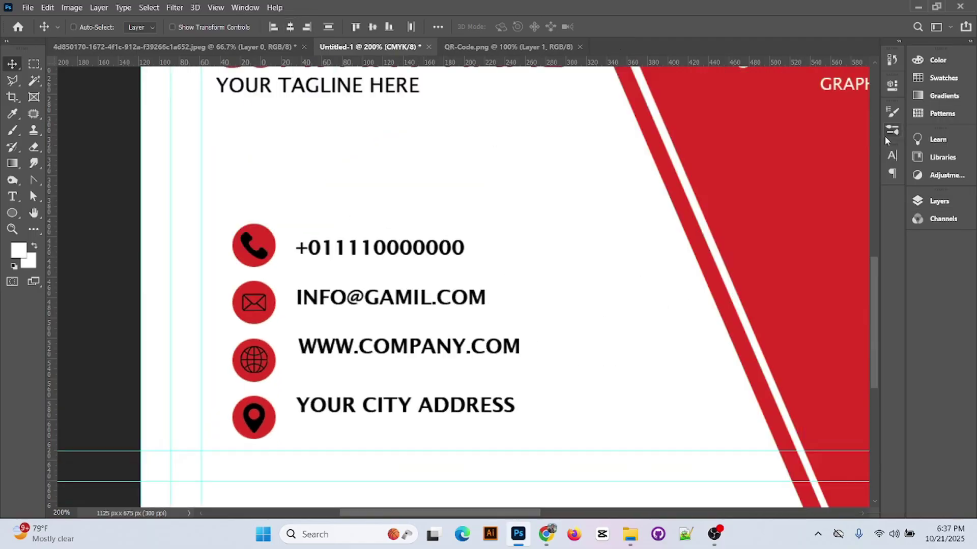
{"action": "key", "text": "ctrl+minus"}
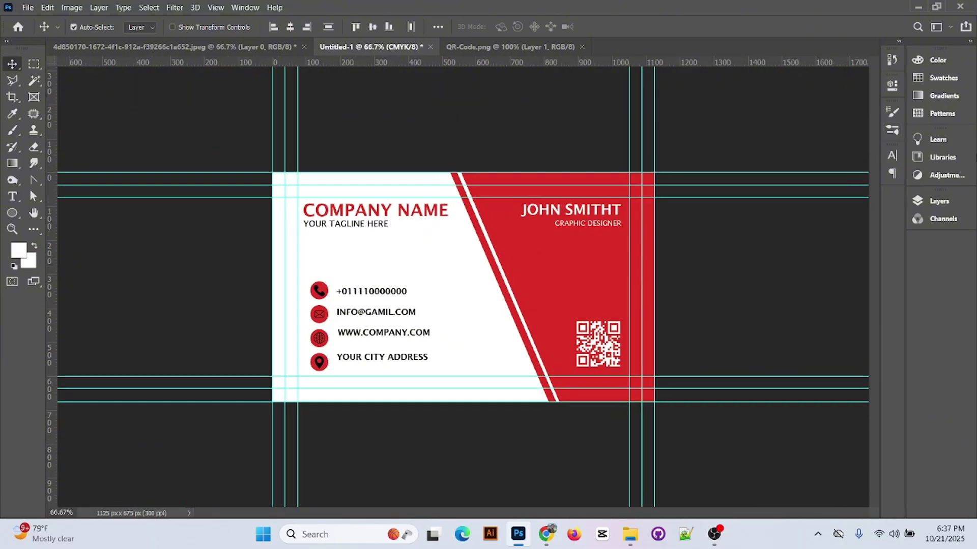
- Group the front layers down to Layer 1 into Group 2, then nest everything into Group 3
{"action": "left_click", "coordinate": [939, 201]}
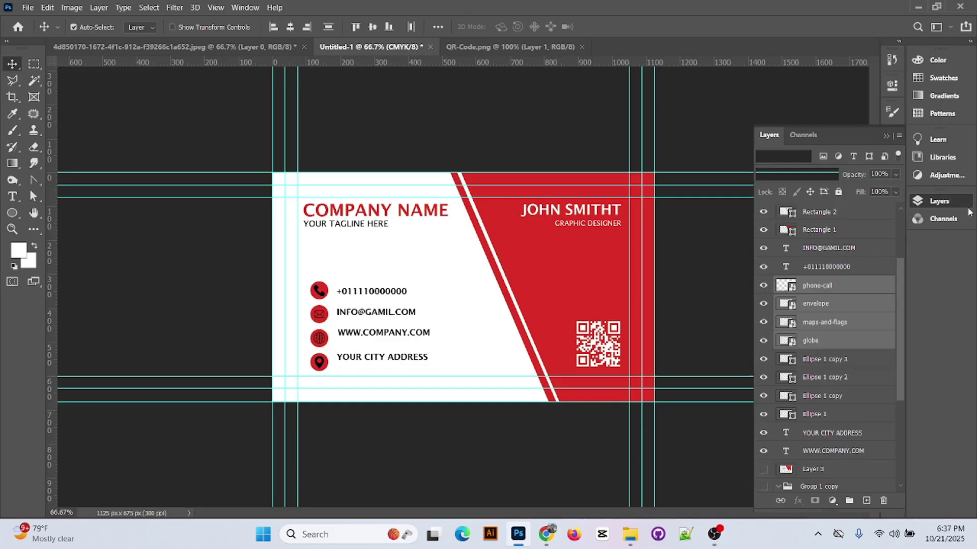
{"action": "left_click", "coordinate": [815, 212]}
{"action": "scroll", "coordinate": [829, 305], "scroll_direction": "down", "scroll_amount": 3}
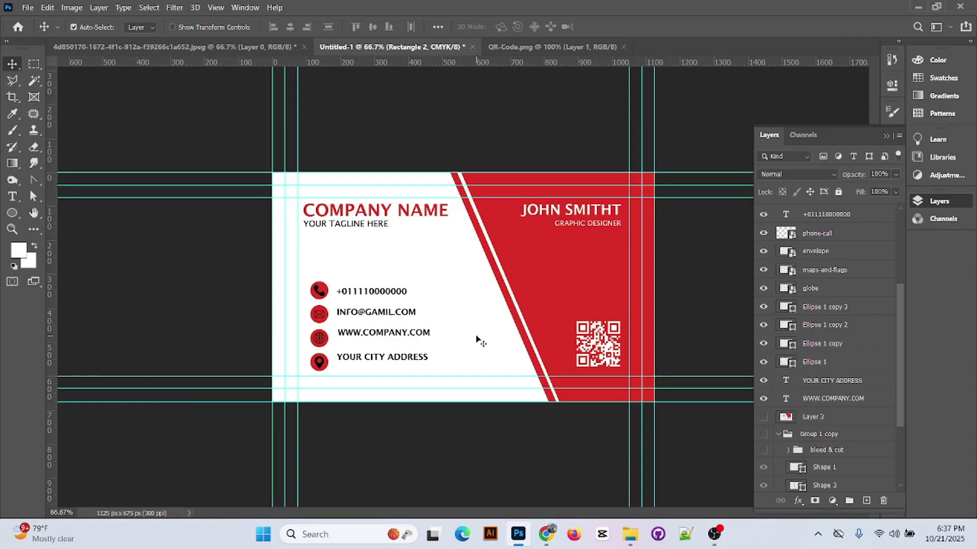
{"action": "left_click", "coordinate": [831, 216]}
{"action": "scroll", "coordinate": [836, 403], "scroll_direction": "down", "scroll_amount": 2}
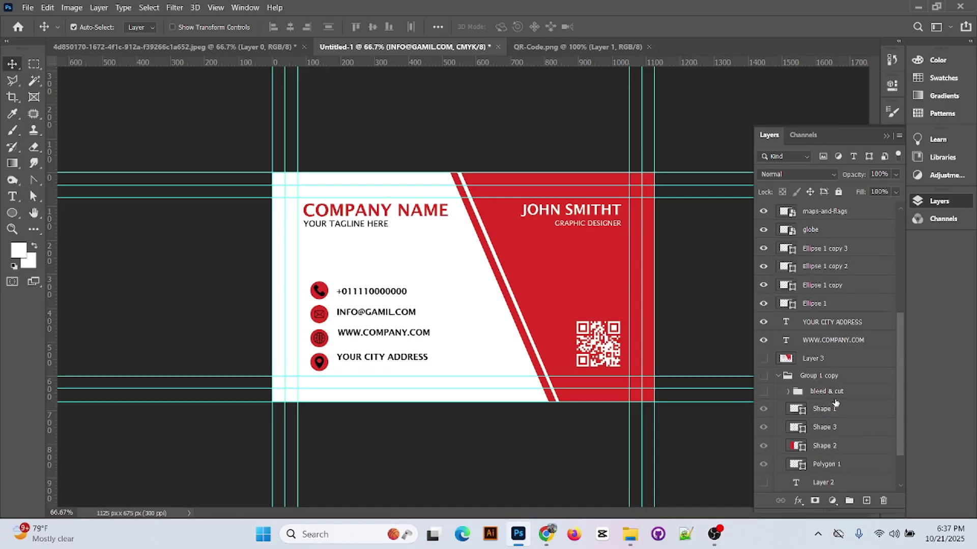
{"action": "scroll", "coordinate": [845, 420], "scroll_direction": "down", "scroll_amount": 2}
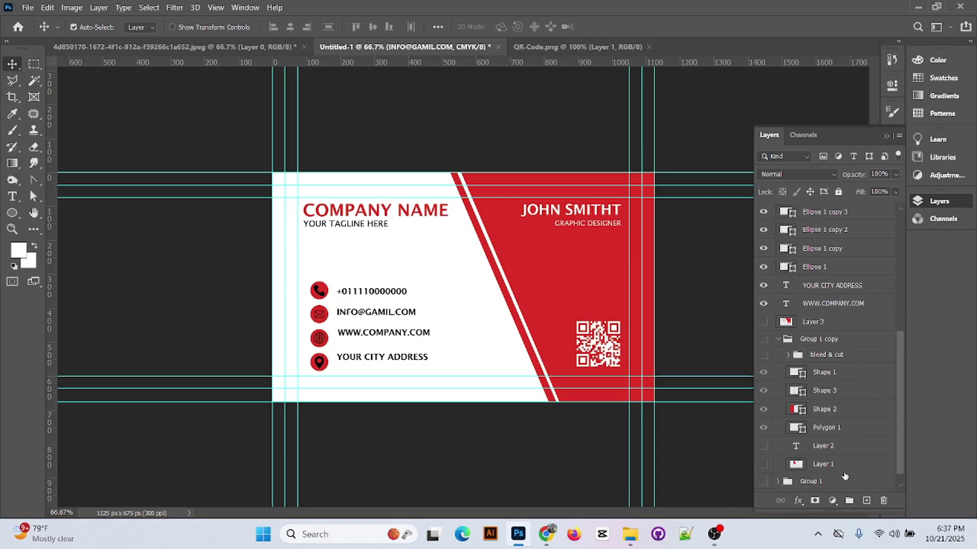
{"action": "left_click", "coordinate": [840, 470], "text": "shift"}
{"action": "key", "text": "ctrl+g"}
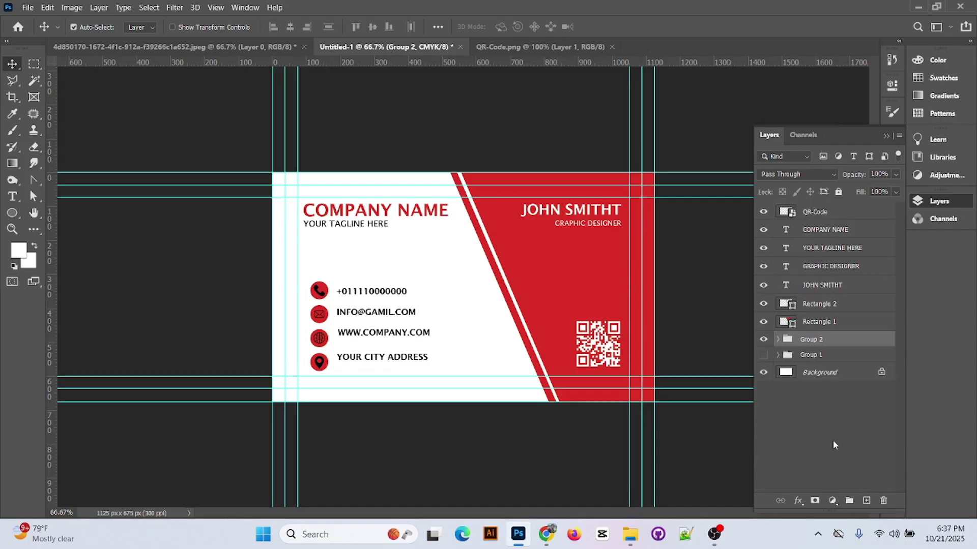
{"action": "left_click", "coordinate": [814, 207], "text": "shift"}
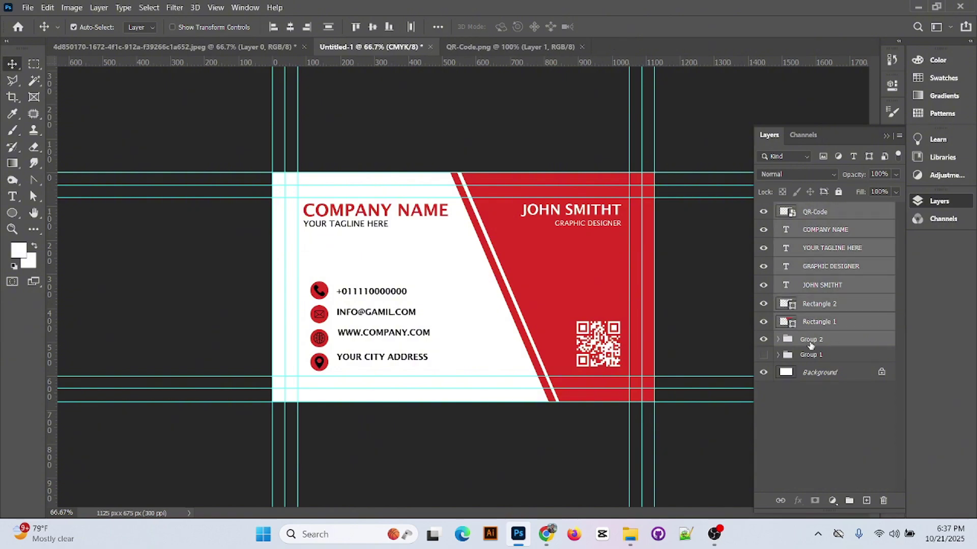
{"action": "key", "text": "ctrl+g"}
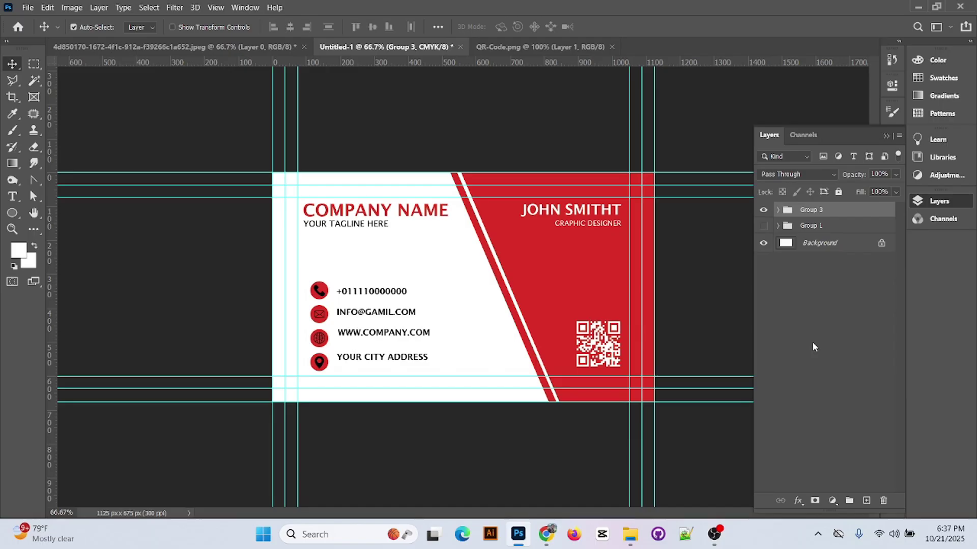
- Preview the back-side Group 1, then hide it again so only Group 3 shows
{"action": "left_click", "coordinate": [811, 342]}
{"action": "left_click", "coordinate": [763, 226]}
{"action": "left_click", "coordinate": [764, 211]}
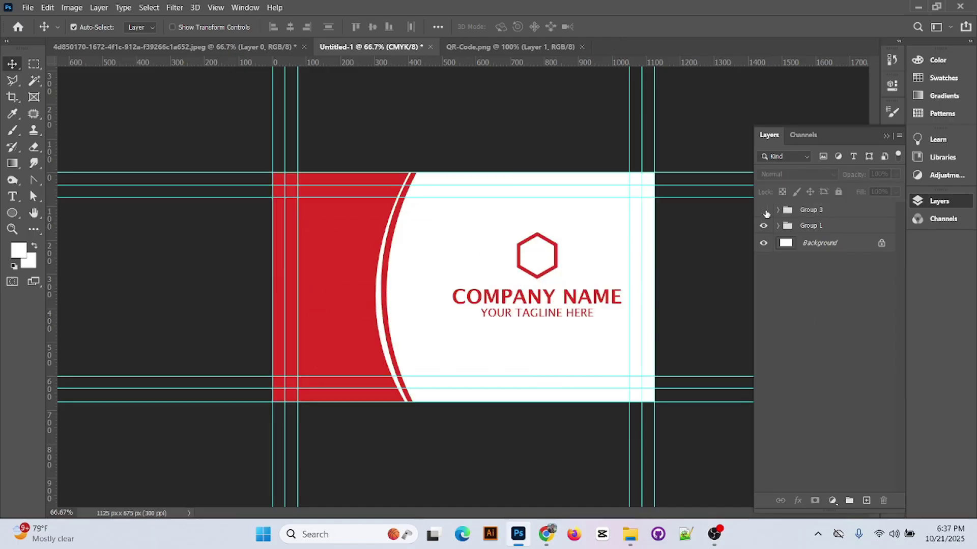
{"action": "left_click", "coordinate": [764, 225]}
{"action": "left_click", "coordinate": [765, 209]}
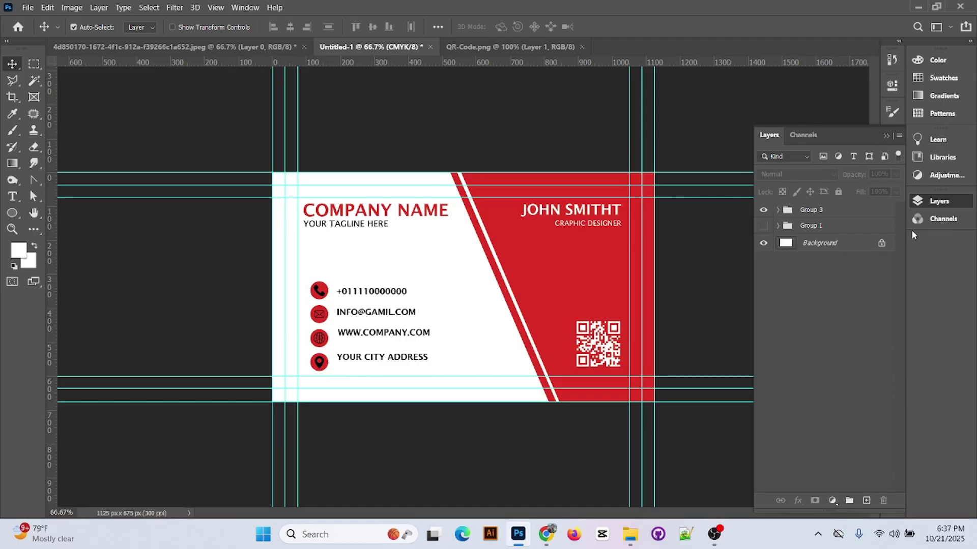
{"action": "left_click", "coordinate": [886, 136]}
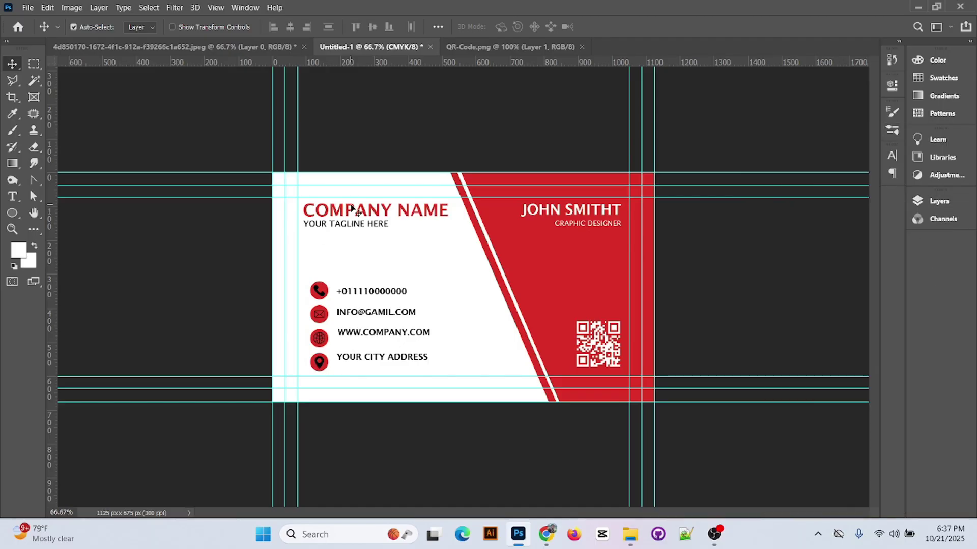
- Return to Photoshop and begin a new document from the File menu
{"action": "left_click", "coordinate": [714, 534]}
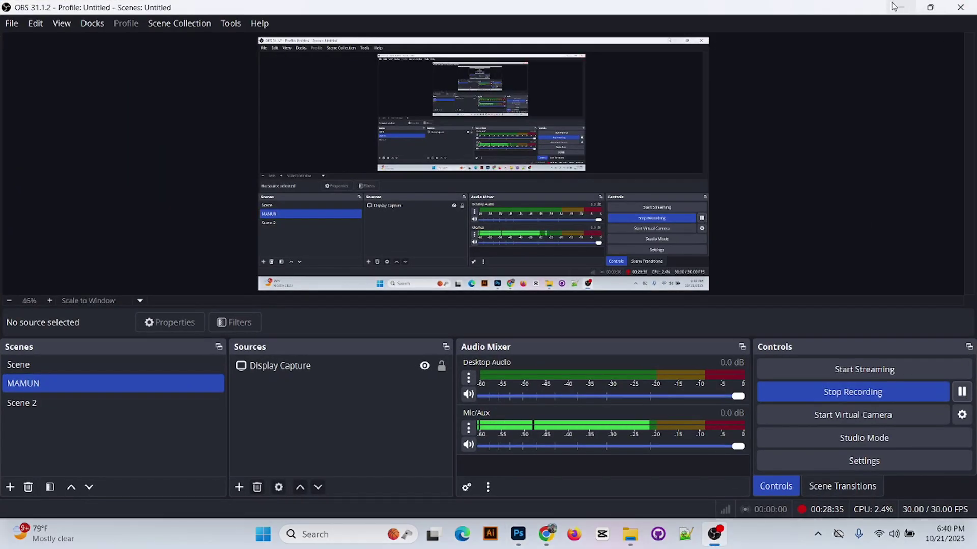
{"action": "left_click", "coordinate": [900, 7]}
{"action": "left_click", "coordinate": [28, 7]}
{"action": "left_click", "coordinate": [35, 20]}
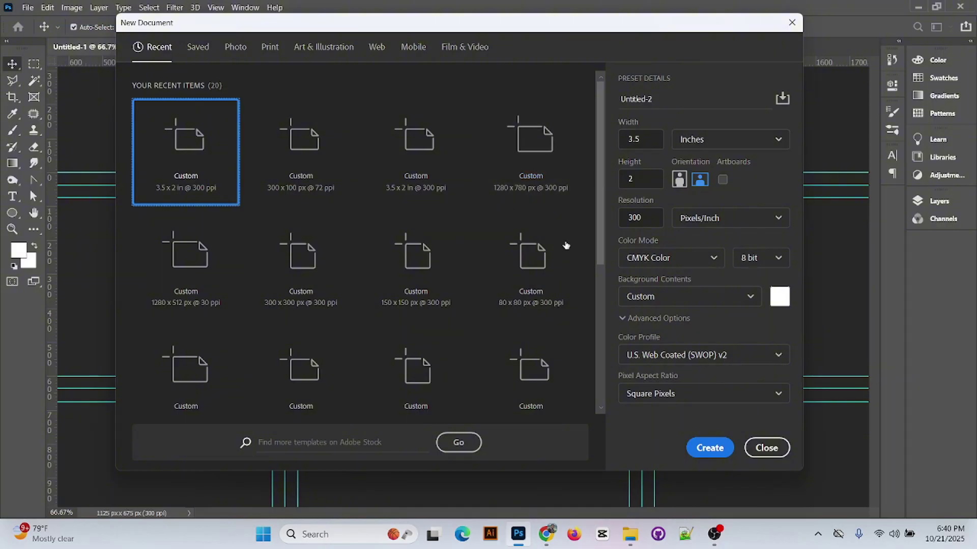
- Choose the A4 preset from the Print presets and create the blank document
{"action": "scroll", "coordinate": [344, 216], "scroll_direction": "down", "scroll_amount": 3}
{"action": "left_click", "coordinate": [237, 47]}
{"action": "left_click", "coordinate": [269, 47]}
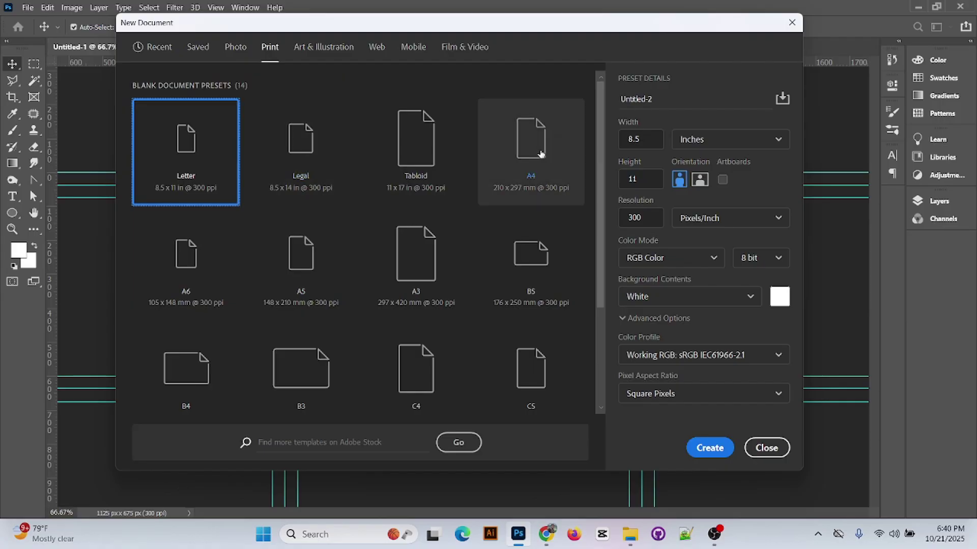
{"action": "left_click", "coordinate": [545, 150]}
{"action": "left_click", "coordinate": [708, 449]}
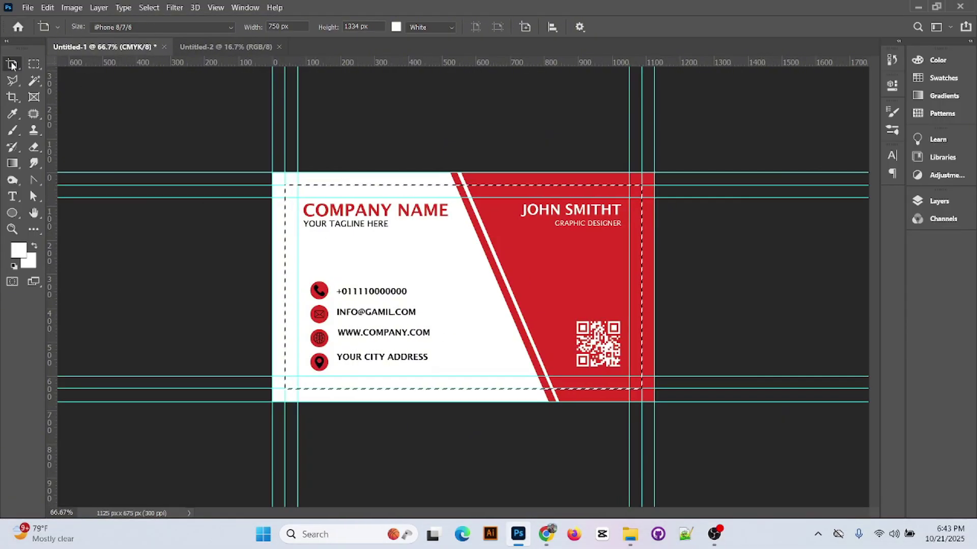
- Commit the crop of the business card document
{"action": "left_click", "coordinate": [12, 64]}
{"action": "left_click", "coordinate": [56, 64]}
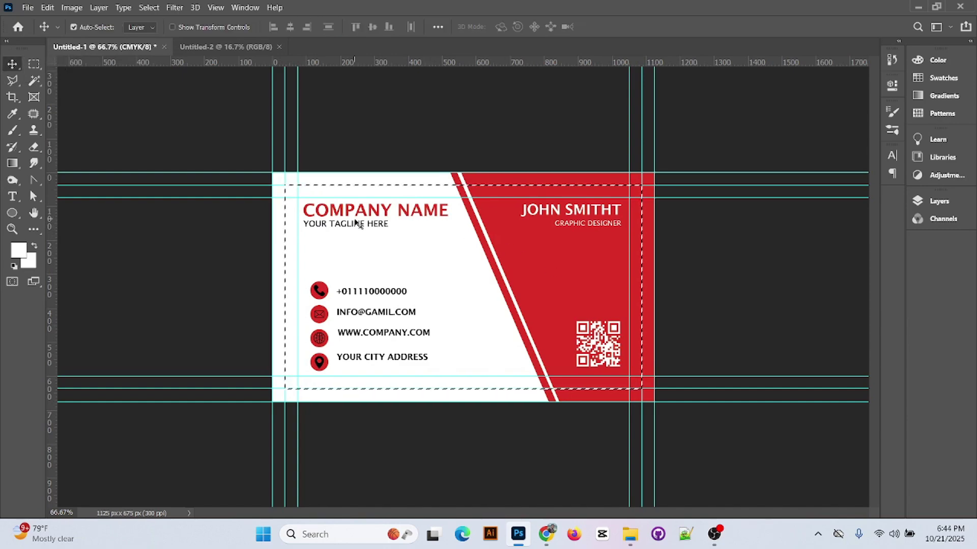
{"action": "key", "text": "c"}
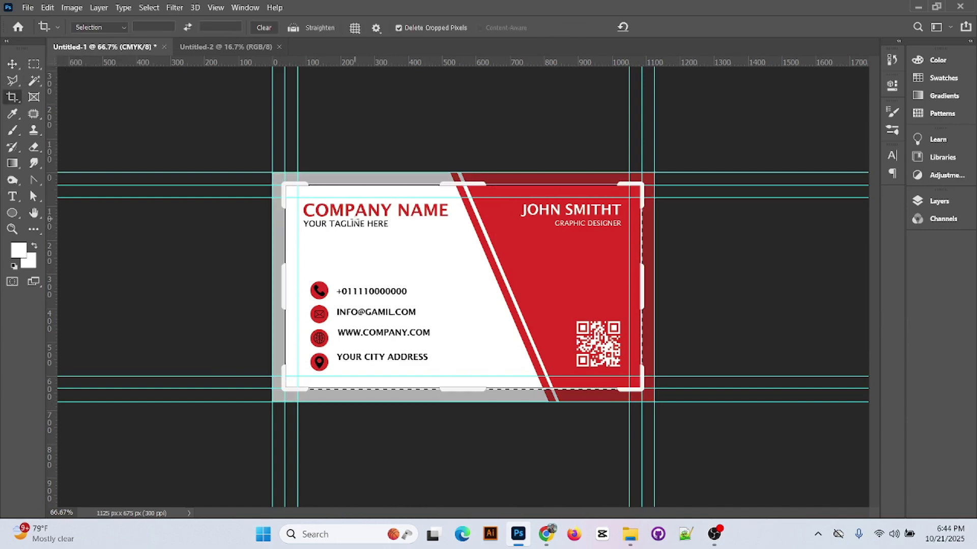
{"action": "left_click", "coordinate": [16, 62]}
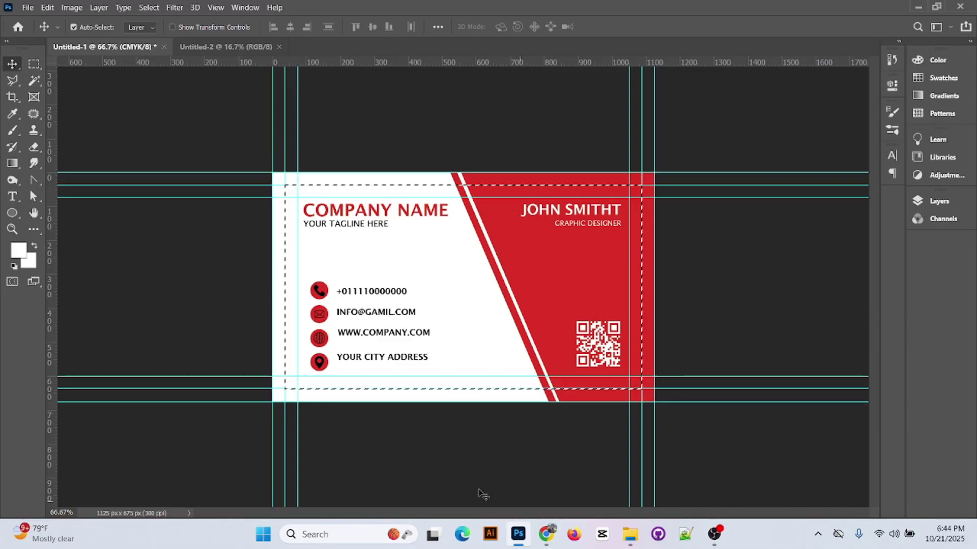
{"action": "left_click", "coordinate": [714, 534]}
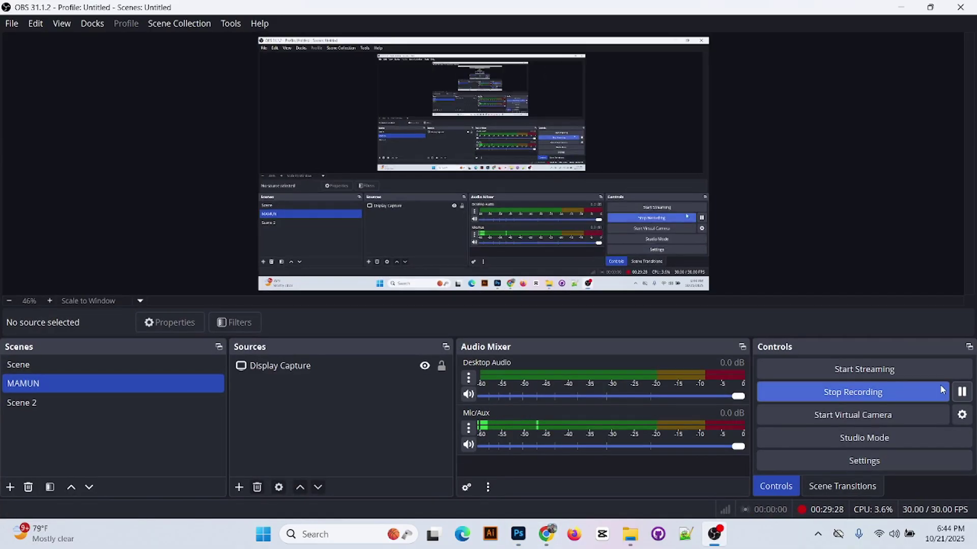
{"action": "left_click", "coordinate": [899, 9]}
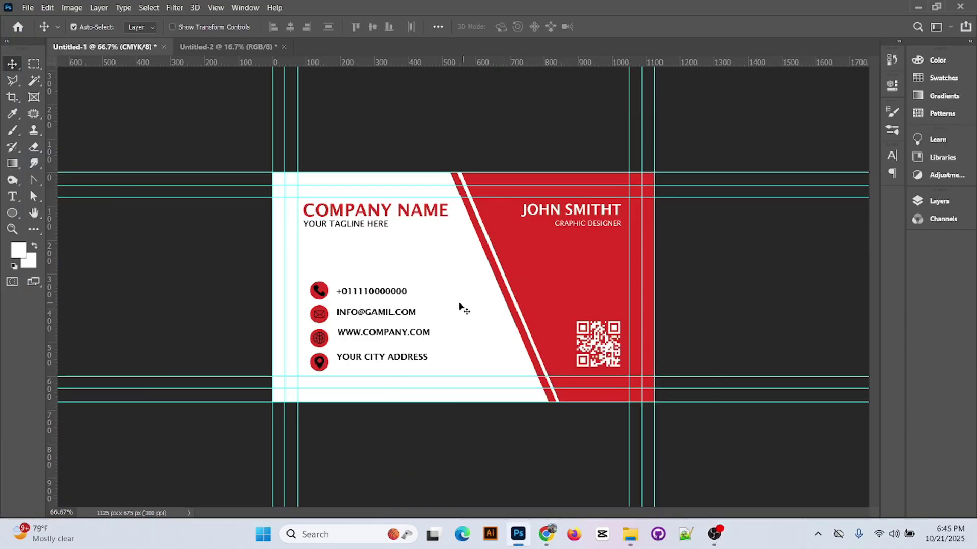
- Draw a rectangular marquee around the front card between its inner guides
{"action": "left_click", "coordinate": [33, 64]}
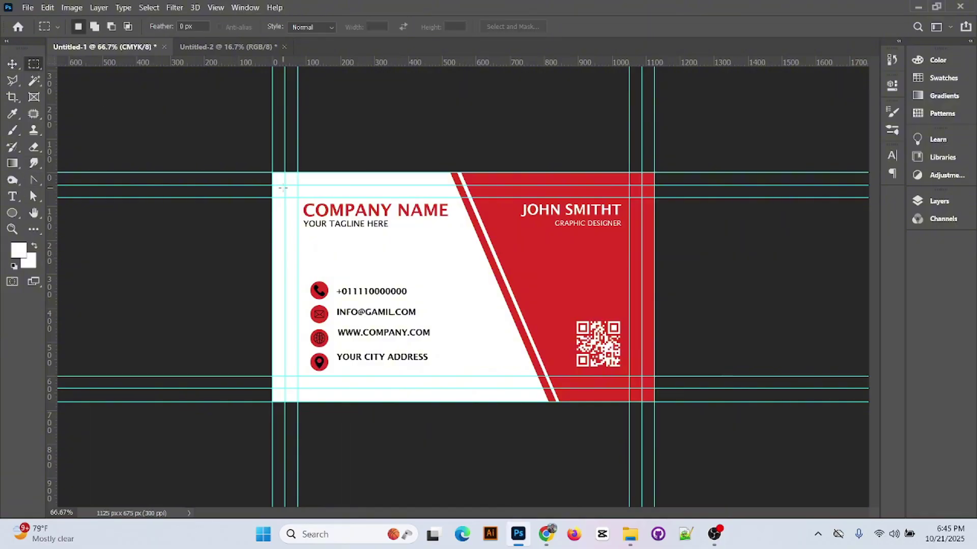
{"action": "left_click_drag", "start_coordinate": [285, 185], "coordinate": [642, 389]}
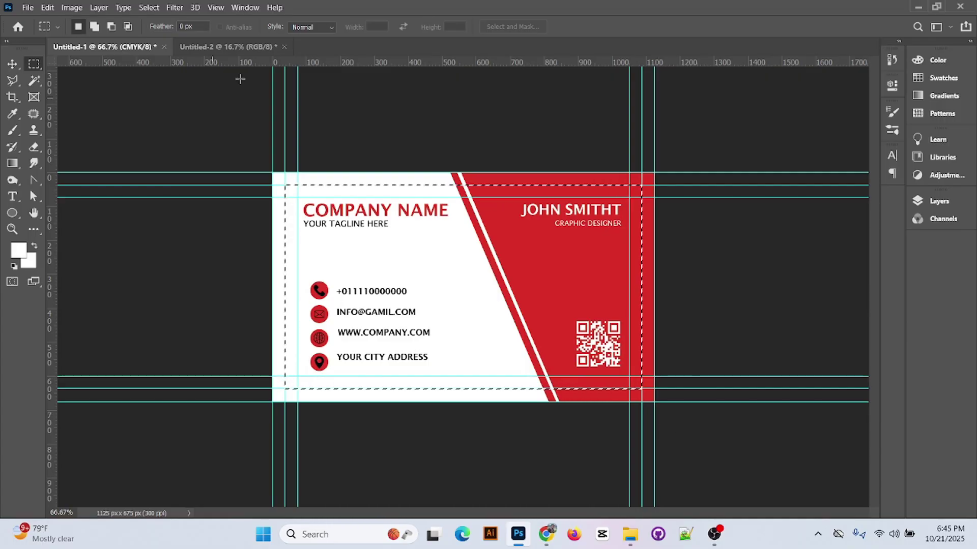
{"action": "left_click", "coordinate": [227, 46]}
- Paste the card onto the A4 page, scale it to about 162%, and move it near the top
{"action": "key", "text": "ctrl+v"}
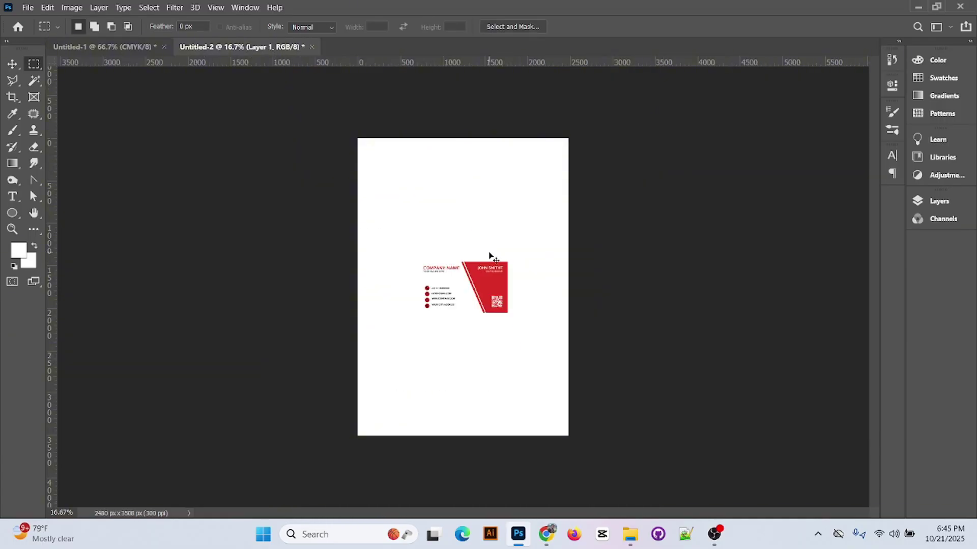
{"action": "key", "text": "ctrl+t"}
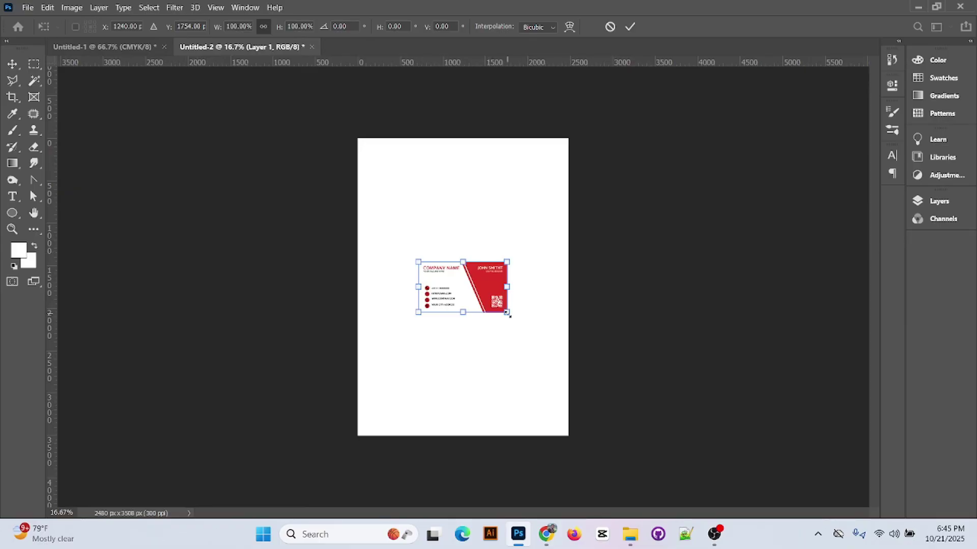
{"action": "left_click_drag", "start_coordinate": [509, 314], "coordinate": [535, 326]}
{"action": "left_click_drag", "start_coordinate": [484, 279], "coordinate": [487, 252]}
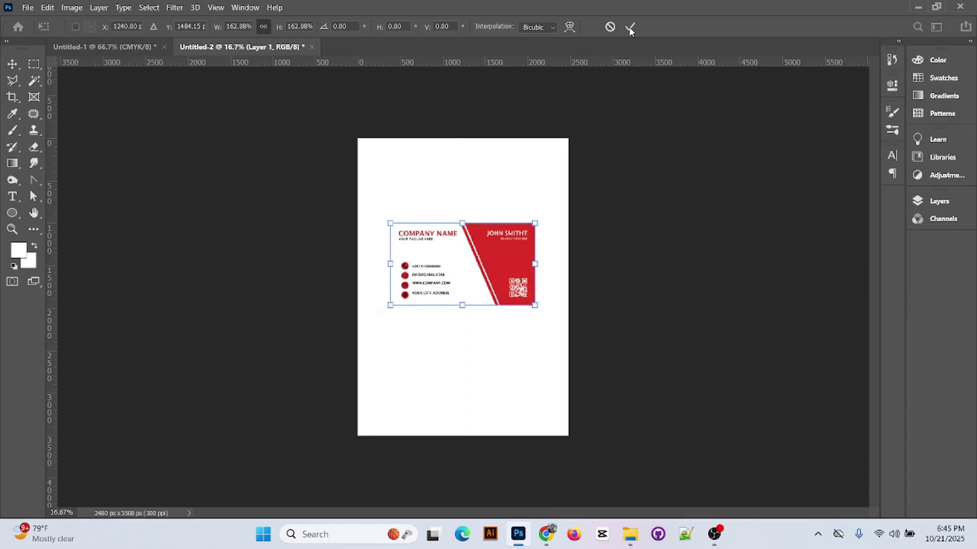
{"action": "left_click", "coordinate": [630, 26]}
{"action": "key", "text": "m"}
{"action": "left_click", "coordinate": [101, 46]}
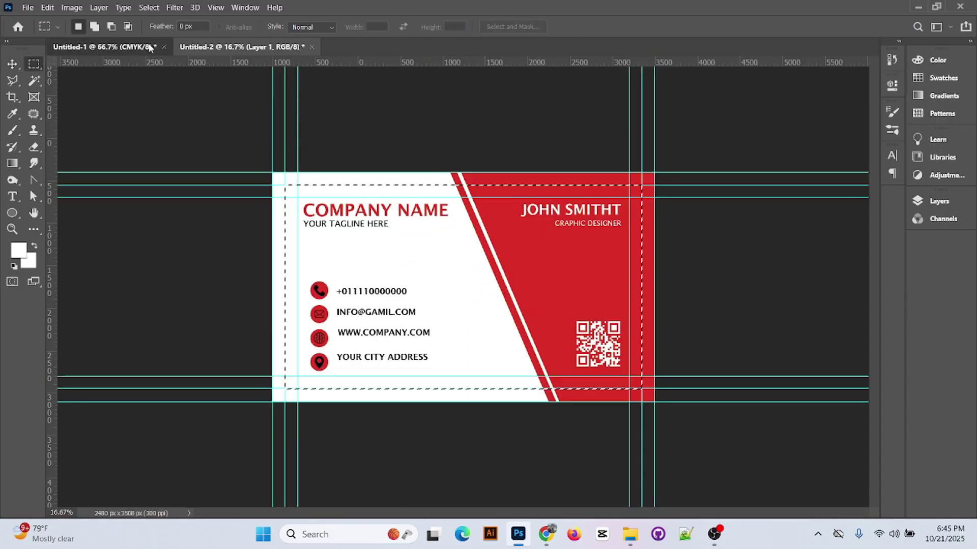
- Show the back-side Group 1 and hide the front Group 3
{"action": "left_click", "coordinate": [938, 201]}
{"action": "left_click", "coordinate": [763, 225]}
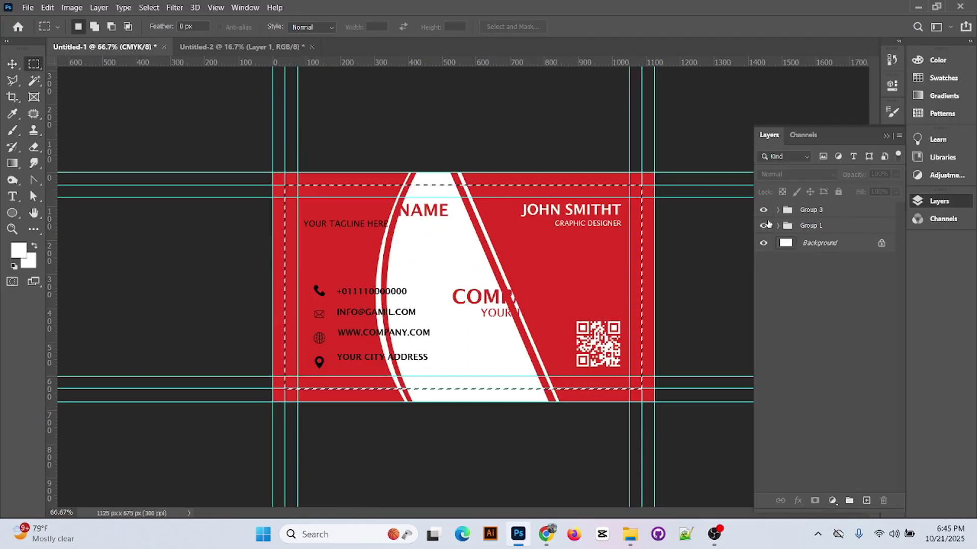
{"action": "left_click", "coordinate": [763, 210]}
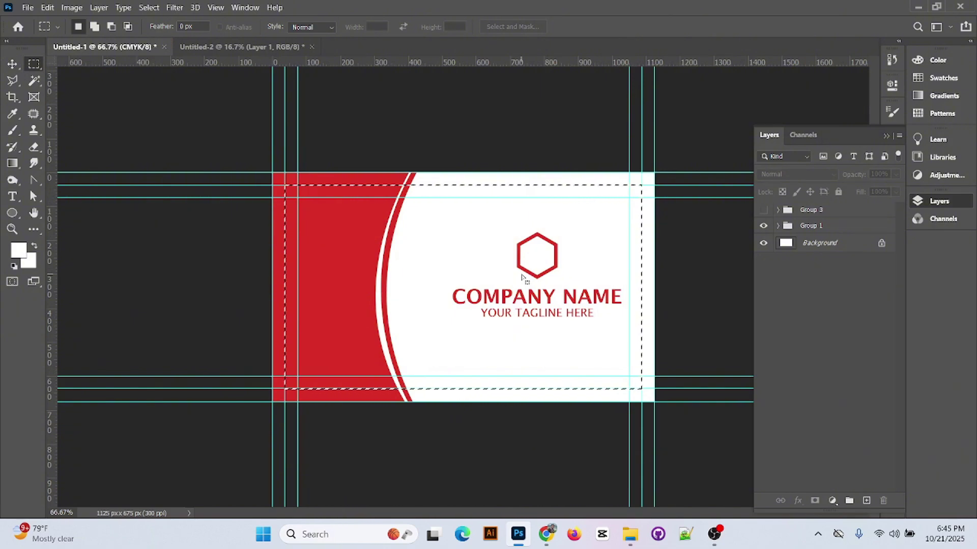
- Paste the back card onto the A4 page below the front card and start transforming it
{"action": "left_click", "coordinate": [242, 47]}
{"action": "left_click", "coordinate": [11, 62]}
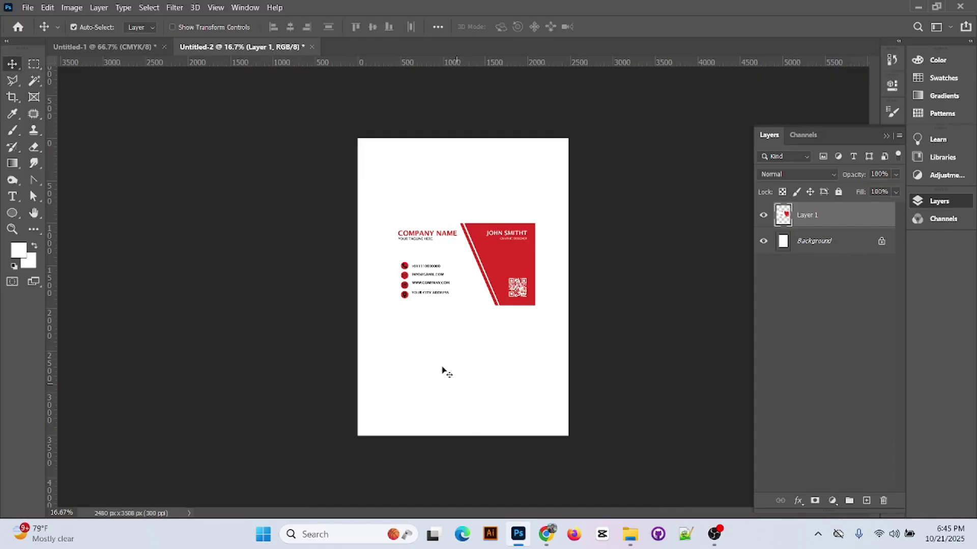
{"action": "key", "text": "ctrl+v"}
{"action": "left_click_drag", "start_coordinate": [495, 295], "coordinate": [542, 397]}
{"action": "key", "text": "ctrl+t"}
- Enlarge the back card to match the front, commit it, and raise the front card higher
{"action": "key", "text": "ctrl+z"}
{"action": "left_click_drag", "start_coordinate": [507, 366], "coordinate": [532, 387]}
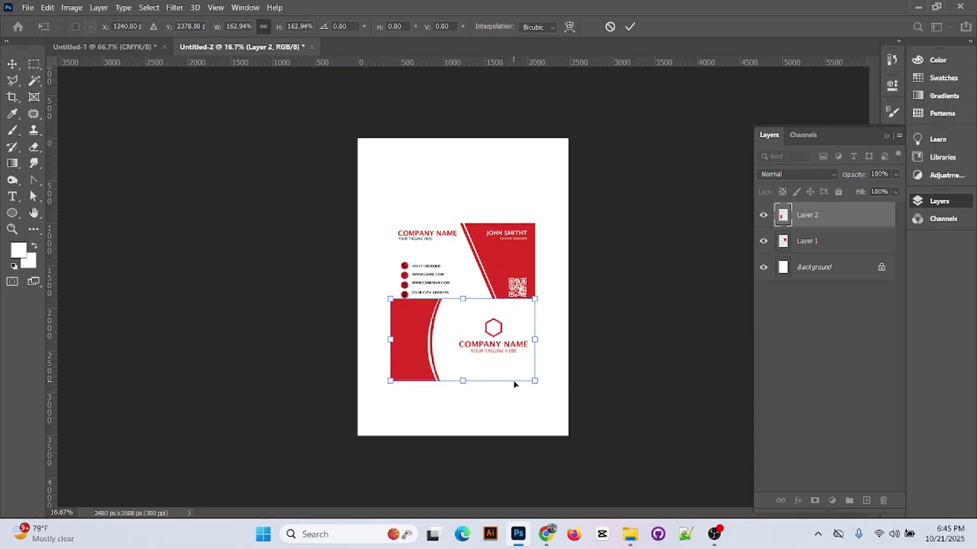
{"action": "key", "text": "ctrl+plus"}
{"action": "scroll", "coordinate": [484, 381], "scroll_direction": "down", "scroll_amount": 1}
{"action": "left_click", "coordinate": [630, 26]}
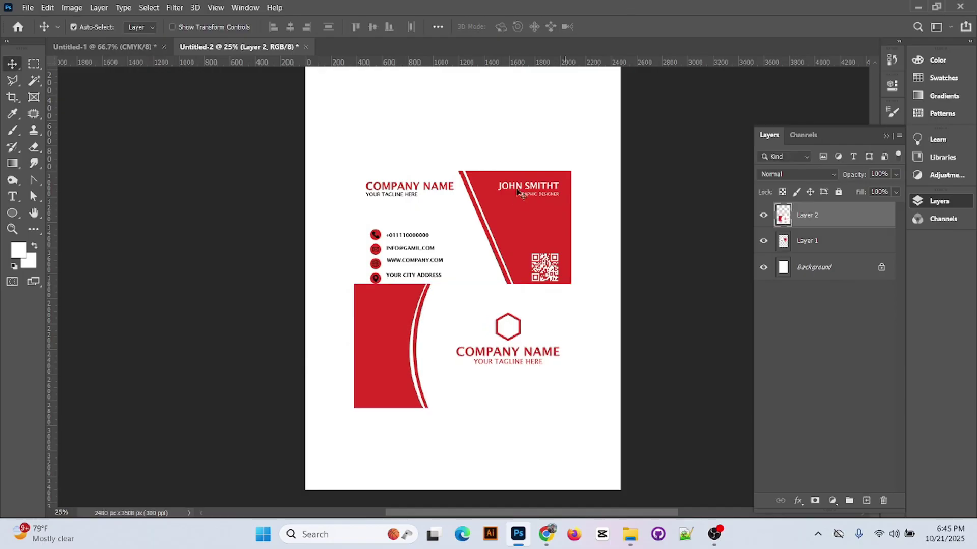
{"action": "left_click_drag", "start_coordinate": [529, 201], "coordinate": [532, 162]}
- Unlock the page's Background layer, converting it to Layer 0
{"action": "scroll", "coordinate": [719, 359], "scroll_direction": "up", "scroll_amount": 1}
{"action": "double_click", "coordinate": [811, 269]}
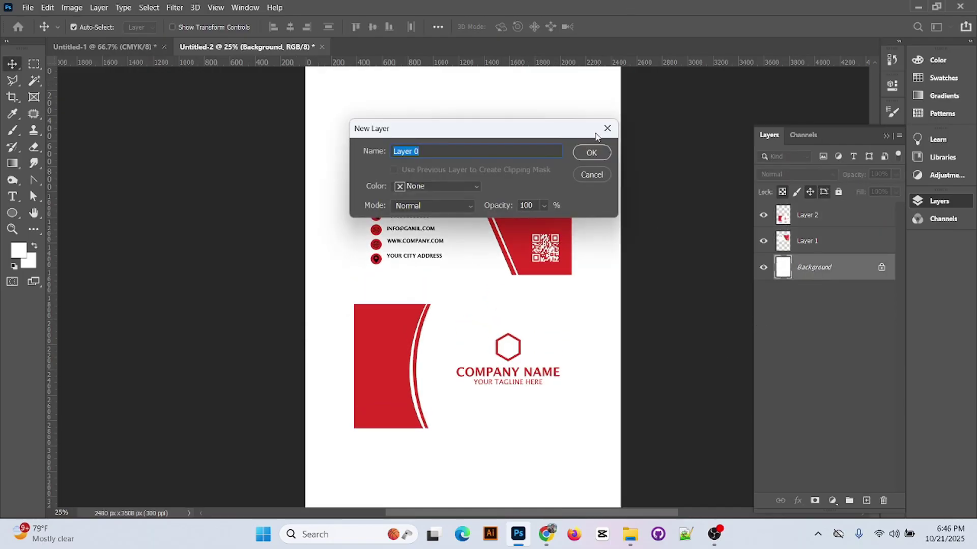
{"action": "left_click", "coordinate": [591, 152]}
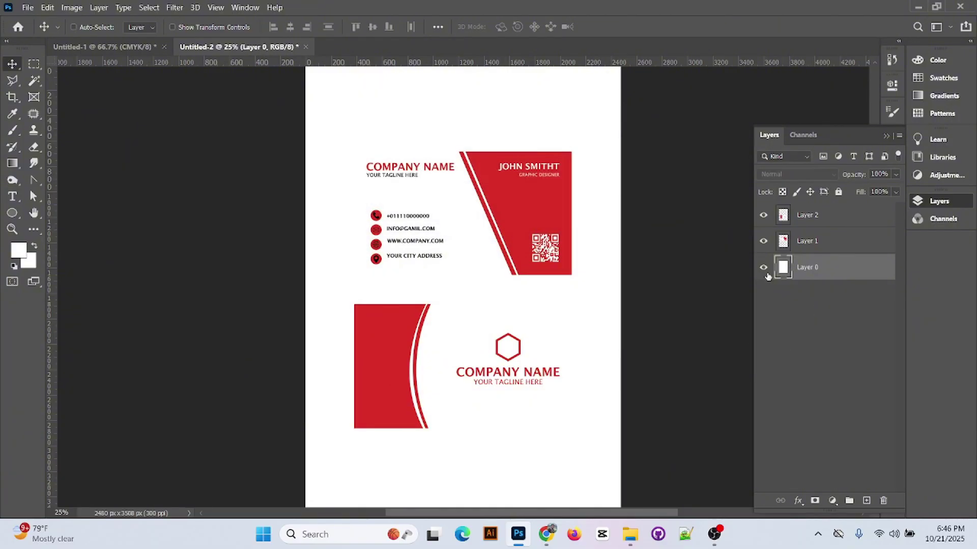
- Select Layer 0 and fill it with a light cyan, e9fdff
{"action": "left_click", "coordinate": [779, 275], "text": "ctrl"}
{"action": "left_click", "coordinate": [19, 250]}
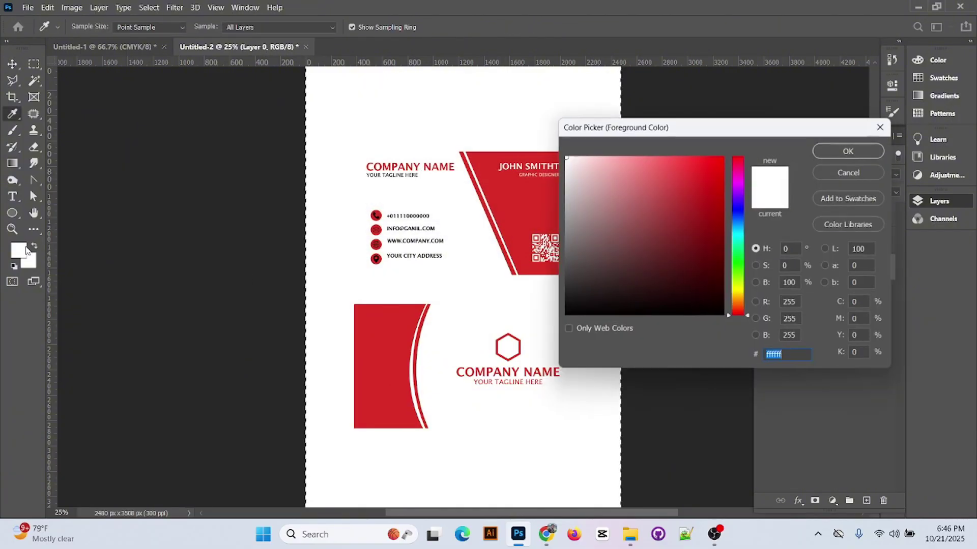
{"action": "type", "text": "c9c9c9"}
{"action": "type", "text": "dadada"}
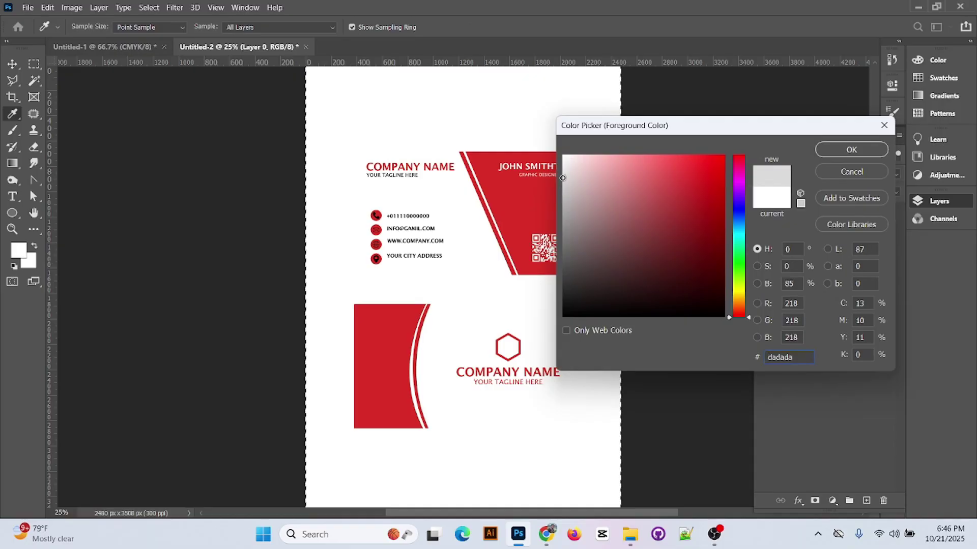
{"action": "left_click", "coordinate": [619, 191]}
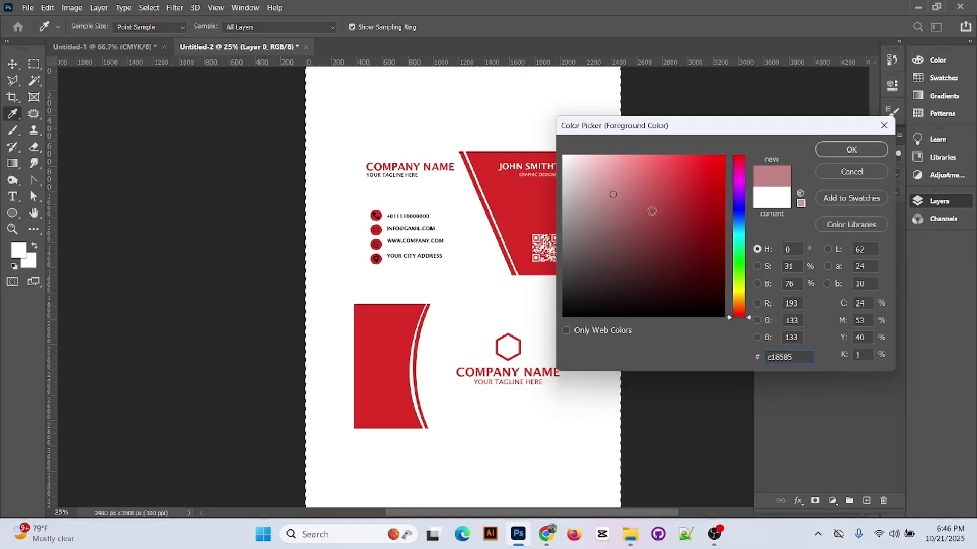
{"action": "left_click", "coordinate": [732, 234]}
{"action": "left_click", "coordinate": [591, 210]}
{"action": "type", "text": "e9fdff"}
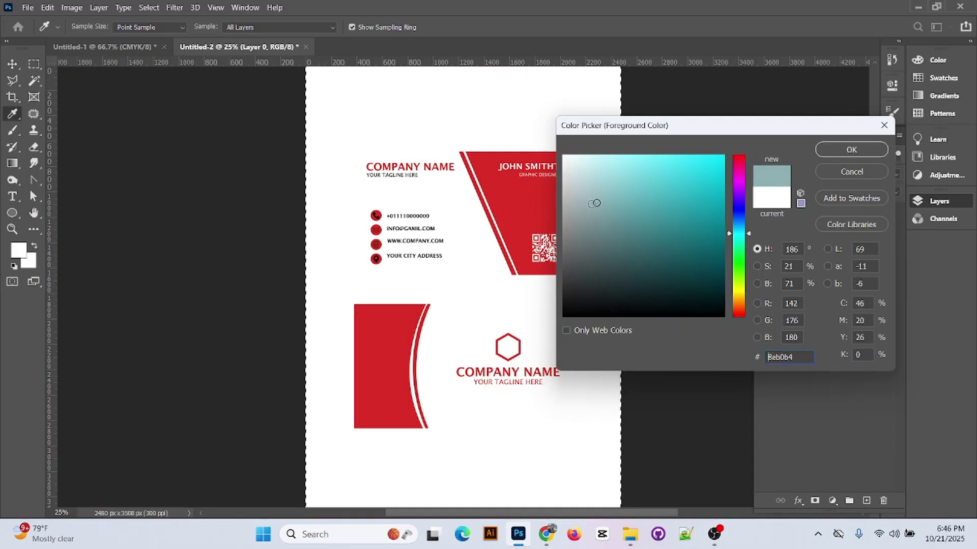
{"action": "left_click", "coordinate": [851, 150]}
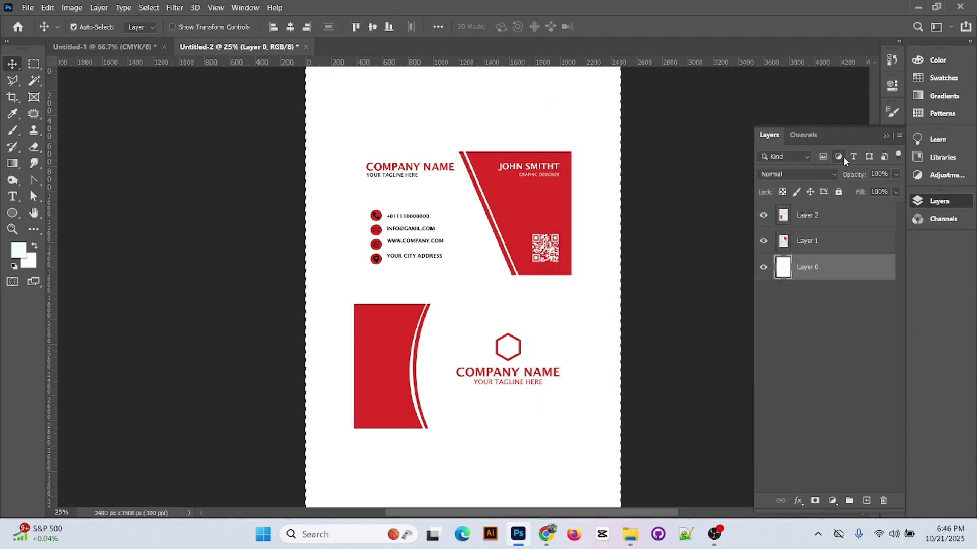
{"action": "key", "text": "alt+BackSpace"}
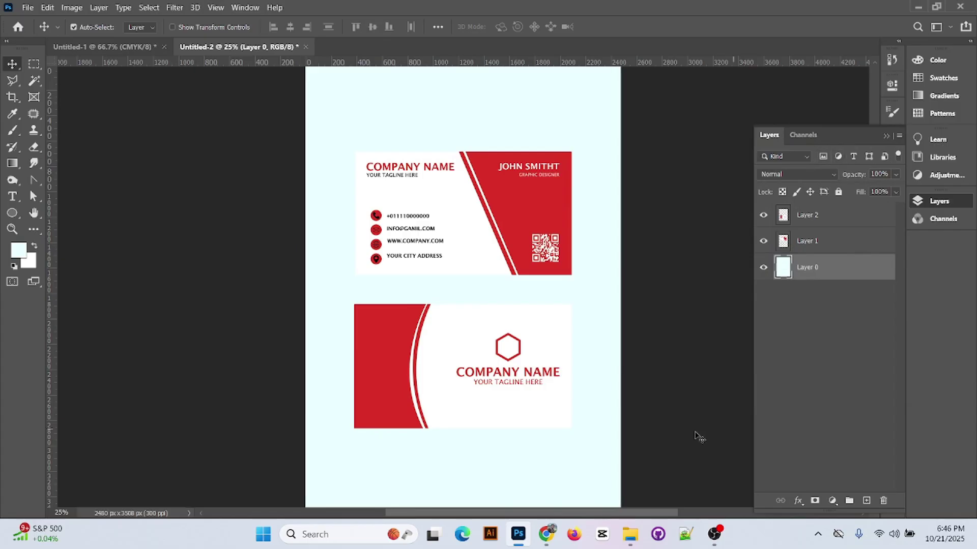
- Refill the page background with light teal 97bfc4 and deselect
{"action": "double_click", "coordinate": [784, 268]}
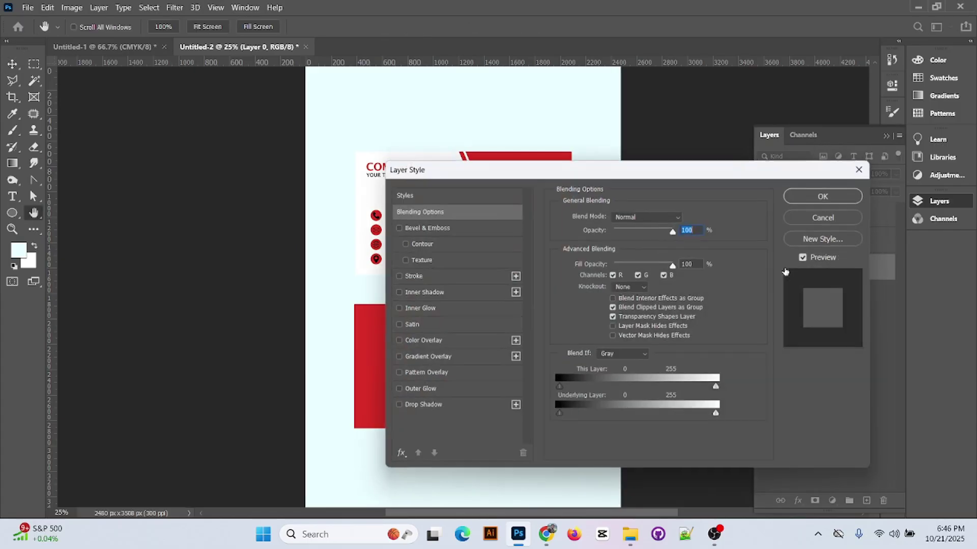
{"action": "left_click", "coordinate": [837, 221]}
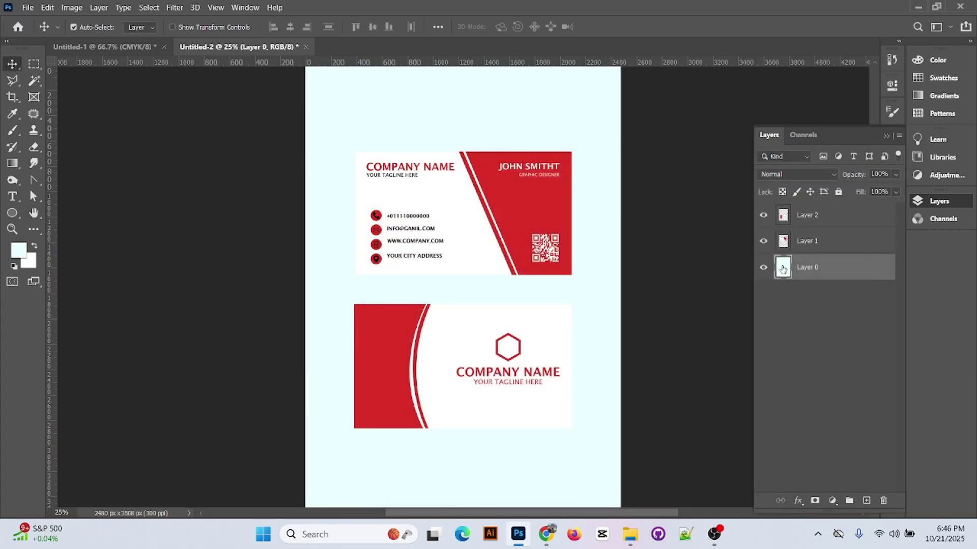
{"action": "left_click", "coordinate": [782, 269], "text": "ctrl"}
{"action": "key", "text": "i"}
{"action": "left_click", "coordinate": [15, 250]}
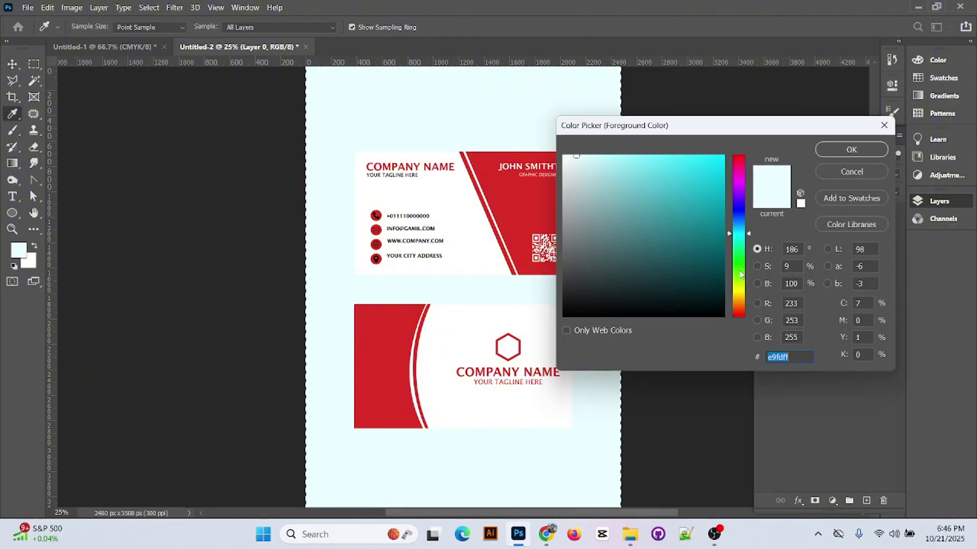
{"action": "left_click_drag", "start_coordinate": [575, 249], "coordinate": [600, 192]}
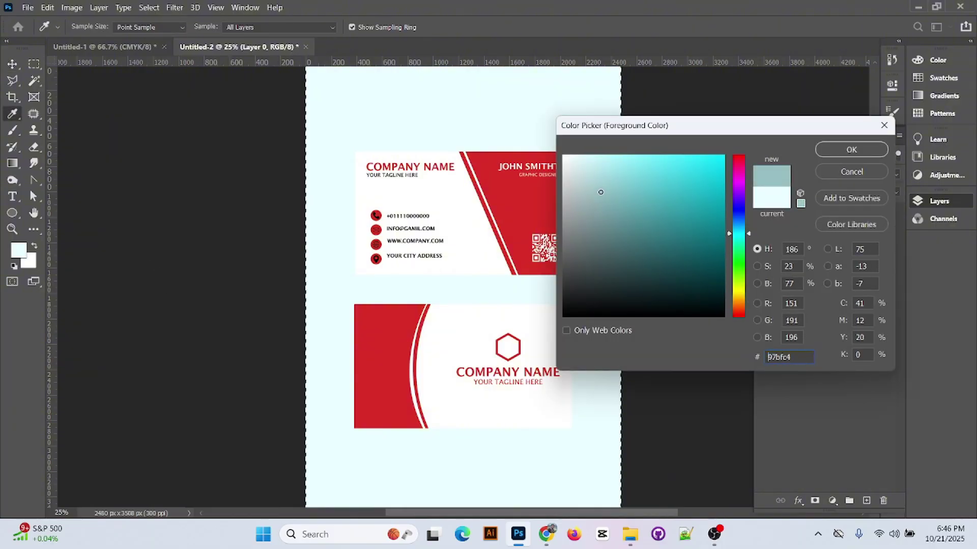
{"action": "left_click", "coordinate": [851, 150]}
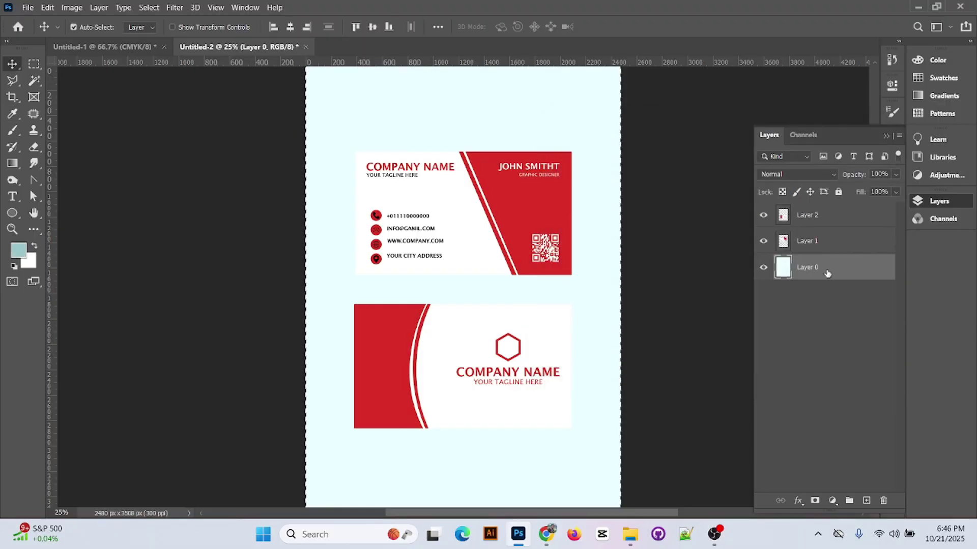
{"action": "key", "text": "alt+BackSpace"}
{"action": "key", "text": "ctrl+d"}
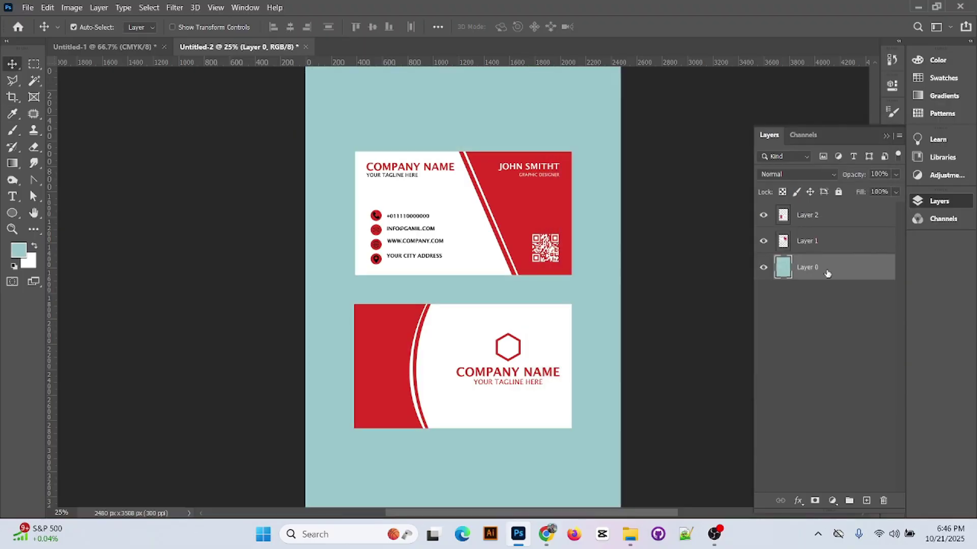
{"action": "key", "text": "ctrl+minus"}
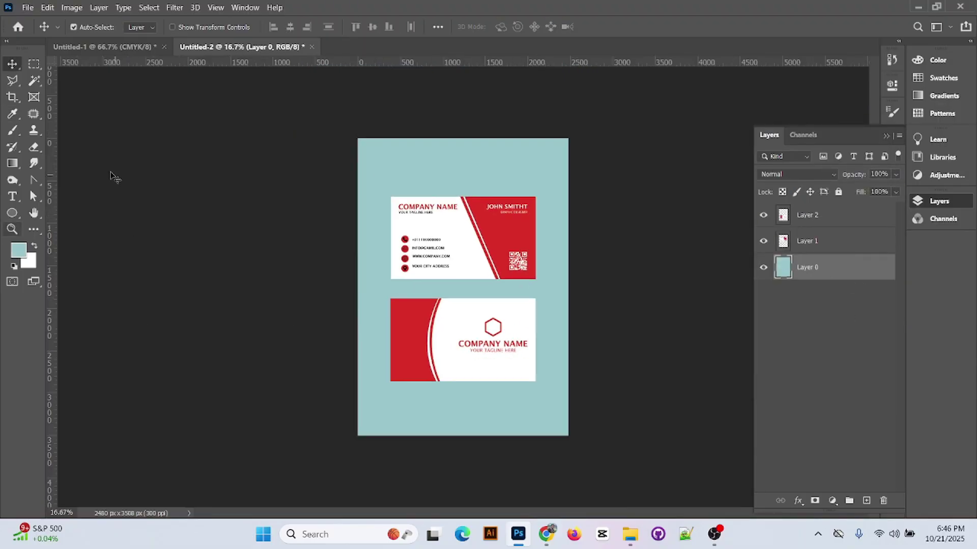
- Draw a Pen shape triangle through the page's bottom-left, top-left and top-right corners
{"action": "left_click", "coordinate": [36, 183]}
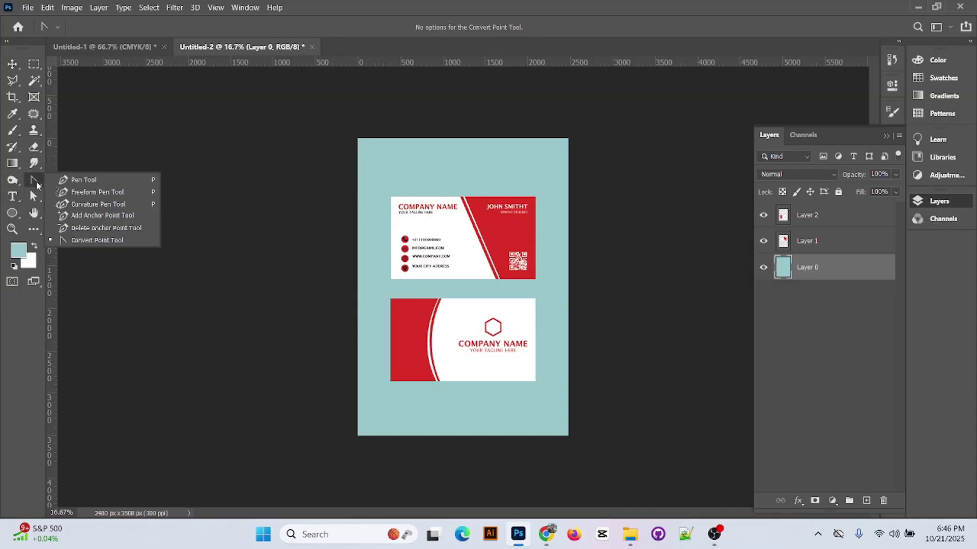
{"action": "left_click", "coordinate": [83, 180]}
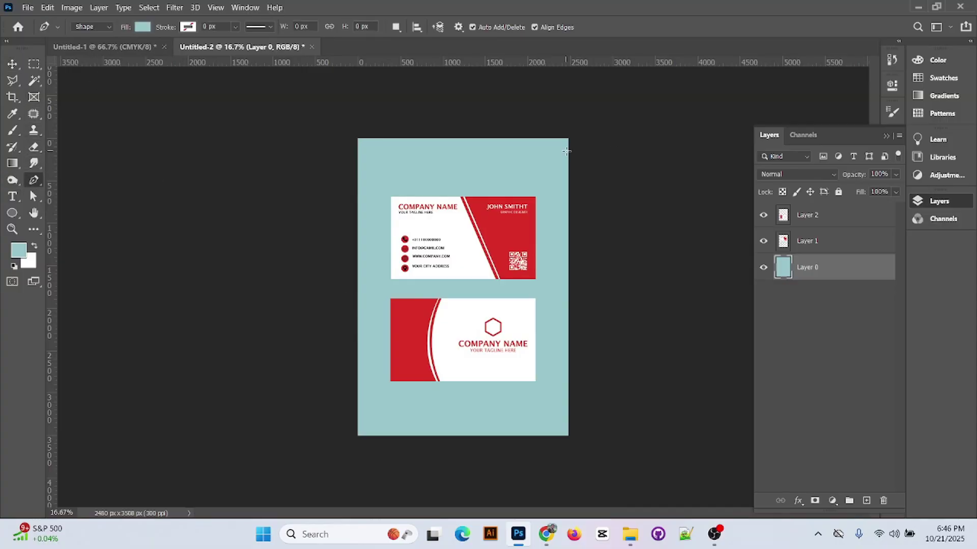
{"action": "left_click", "coordinate": [357, 437]}
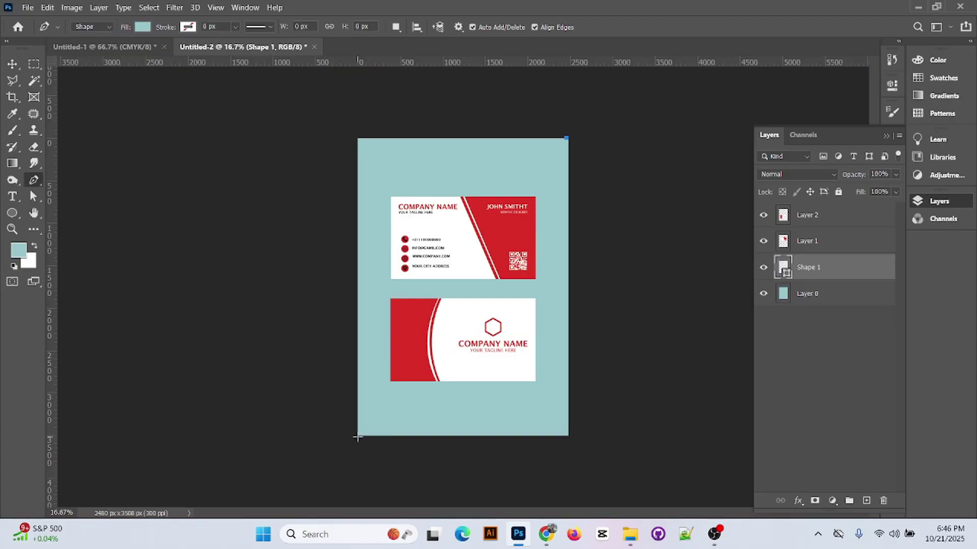
{"action": "left_click", "coordinate": [358, 137]}
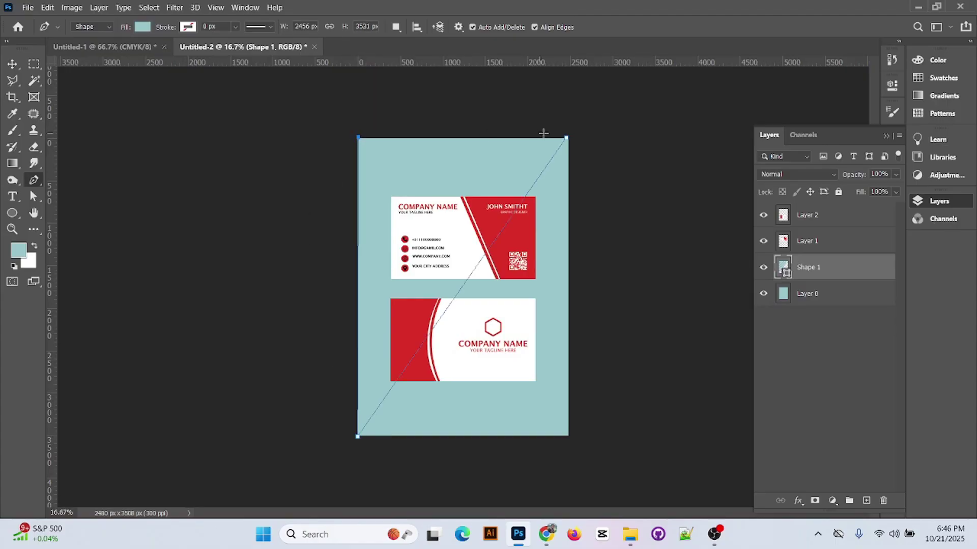
{"action": "left_click", "coordinate": [566, 140]}
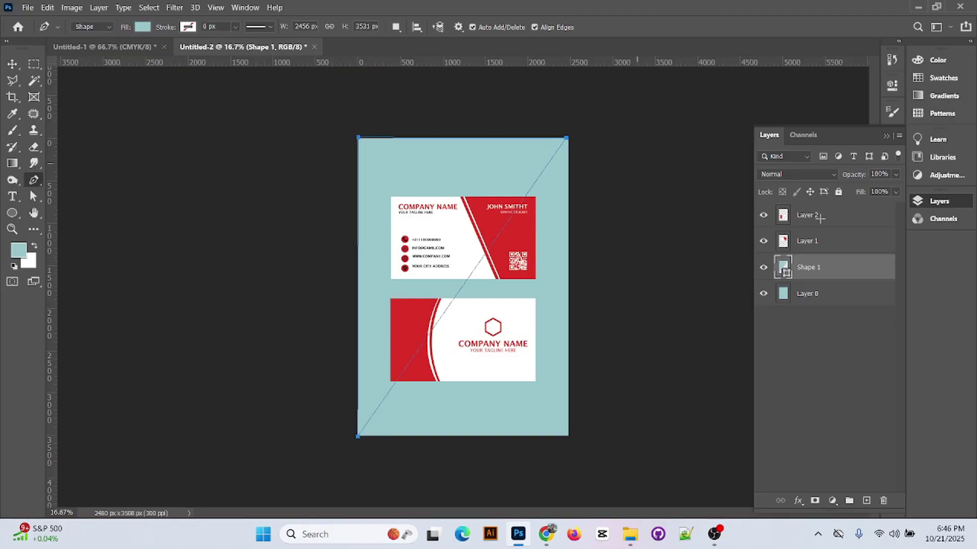
- Fill the triangle red and begin adjusting its layer opacity
{"action": "left_click", "coordinate": [146, 28]}
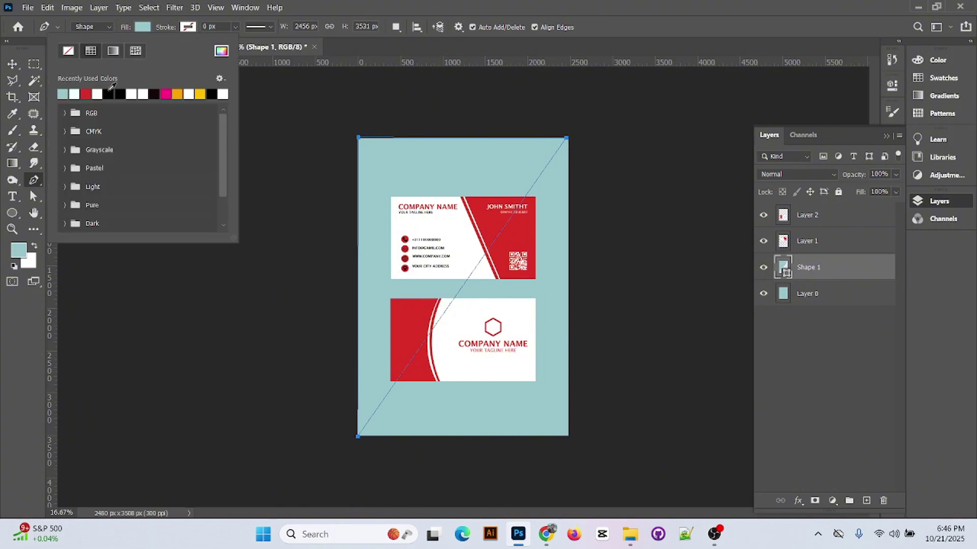
{"action": "left_click", "coordinate": [85, 94]}
{"action": "key", "text": "Escape"}
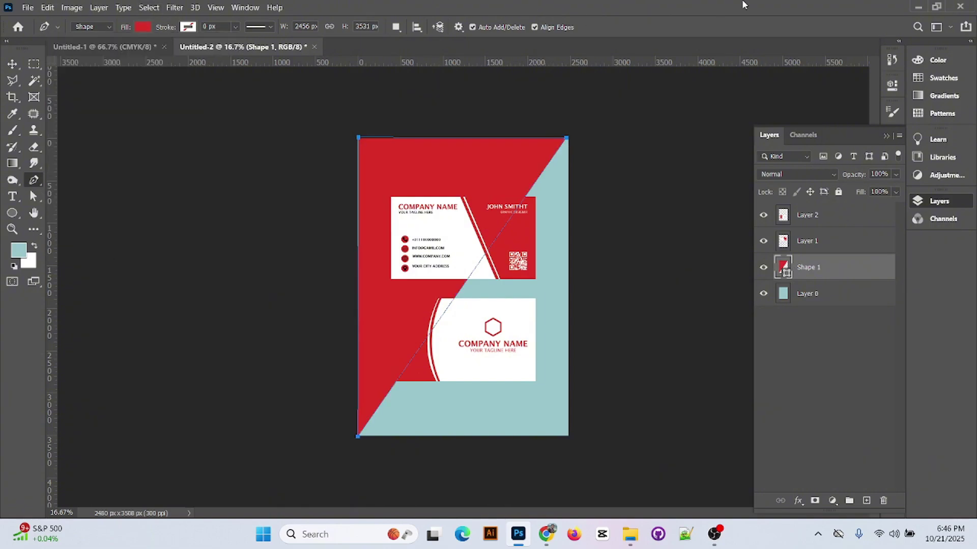
{"action": "key", "text": "v"}
{"action": "left_click", "coordinate": [895, 175]}
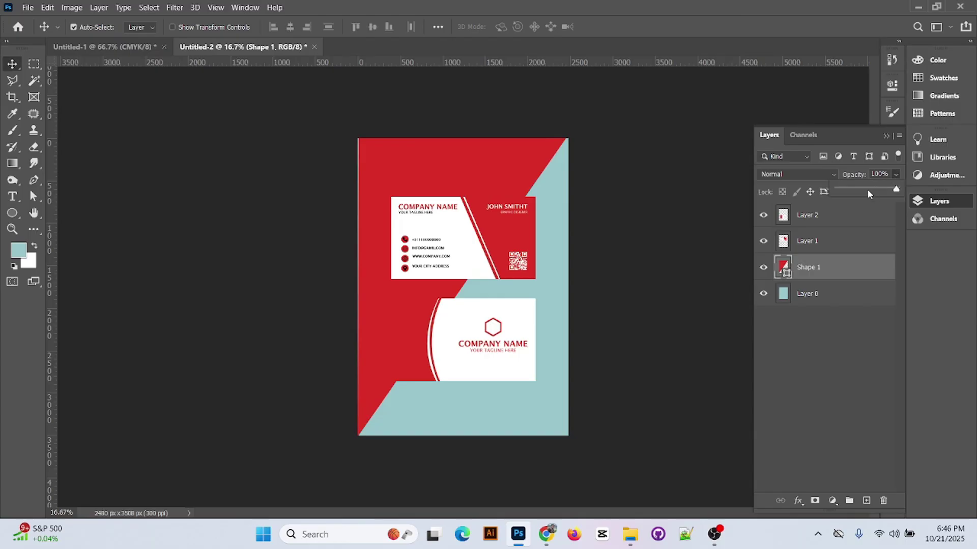
{"action": "left_click_drag", "start_coordinate": [867, 189], "coordinate": [854, 193]}
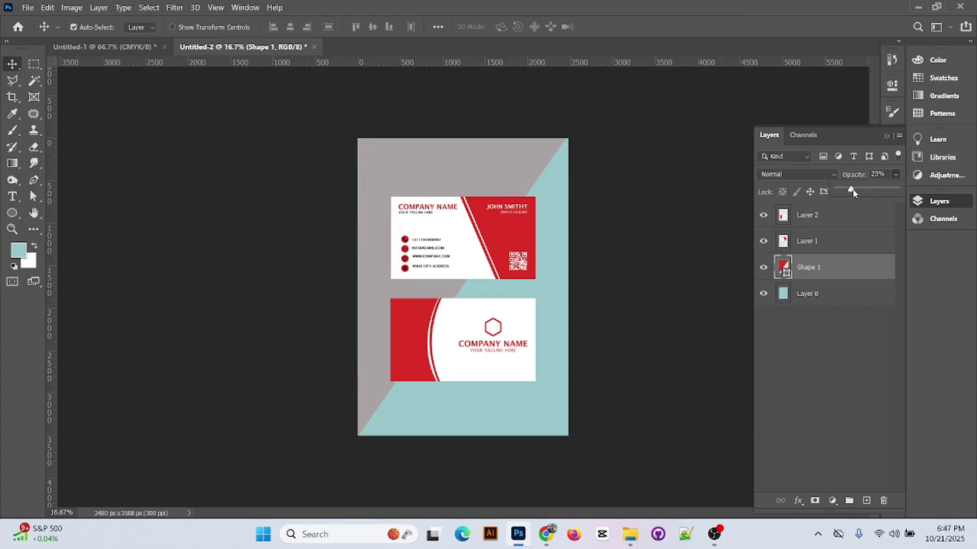
{"action": "mouse_move", "coordinate": [864, 189]}
{"action": "left_mouse_down"}
{"action": "mouse_move", "coordinate": [871, 191]}
{"action": "mouse_move", "coordinate": [848, 196]}
{"action": "mouse_move", "coordinate": [848, 184]}
{"action": "left_mouse_up"}
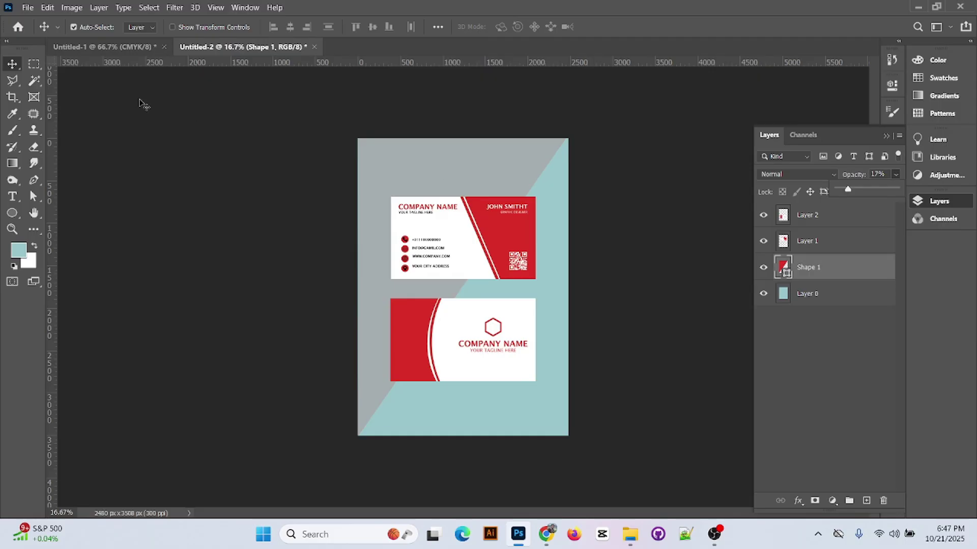
- Add a black drop shadow at 0° angle to the front card, Layer 1
{"action": "left_click", "coordinate": [853, 298]}
{"action": "left_click", "coordinate": [861, 243]}
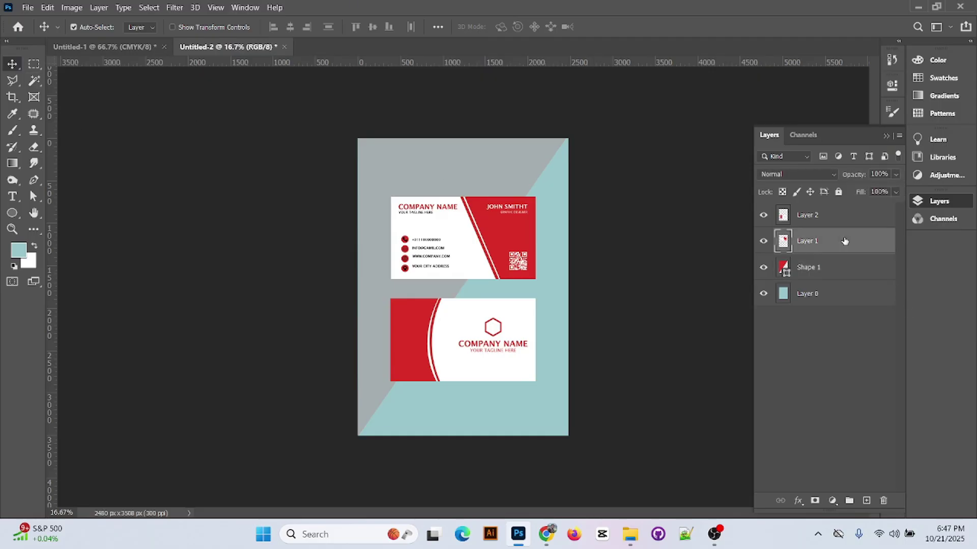
{"action": "double_click", "coordinate": [884, 249]}
{"action": "left_click_drag", "start_coordinate": [632, 180], "coordinate": [432, 292]}
{"action": "left_click", "coordinate": [572, 351]}
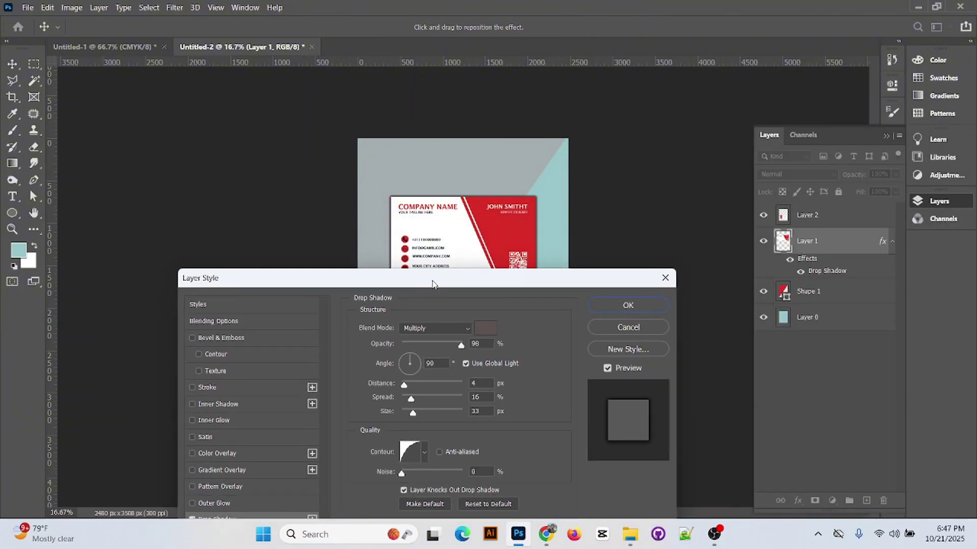
{"action": "left_click", "coordinate": [431, 366]}
{"action": "type", "text": "0"}
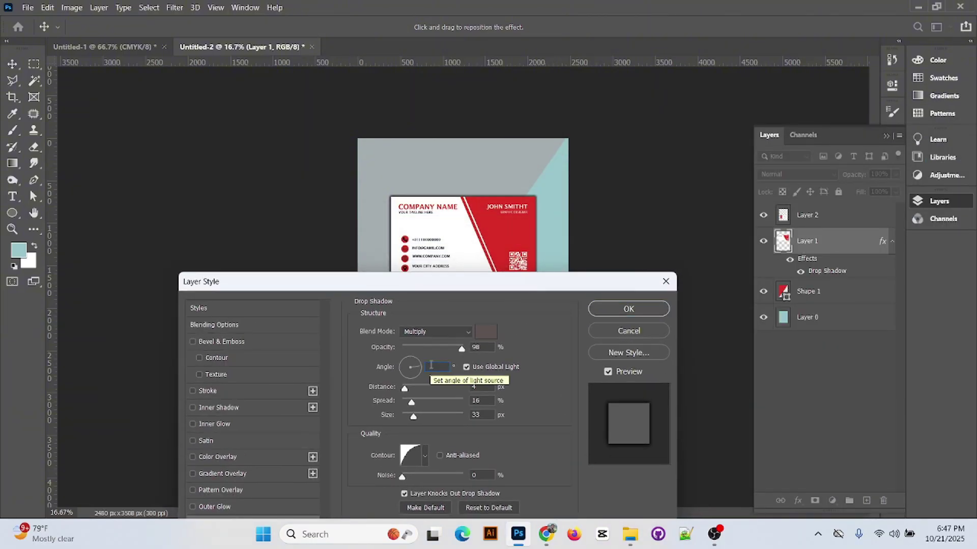
{"action": "left_click", "coordinate": [486, 331]}
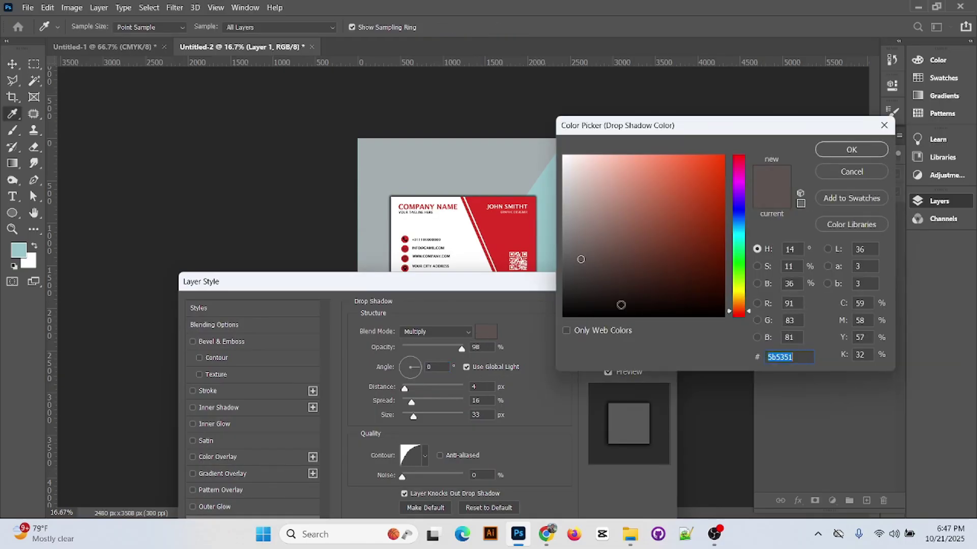
{"action": "left_click", "coordinate": [610, 313]}
{"action": "left_click", "coordinate": [845, 148]}
- Set the shadow to Normal blend at about 27% opacity and apply it
{"action": "key", "text": "shift+Tab"}
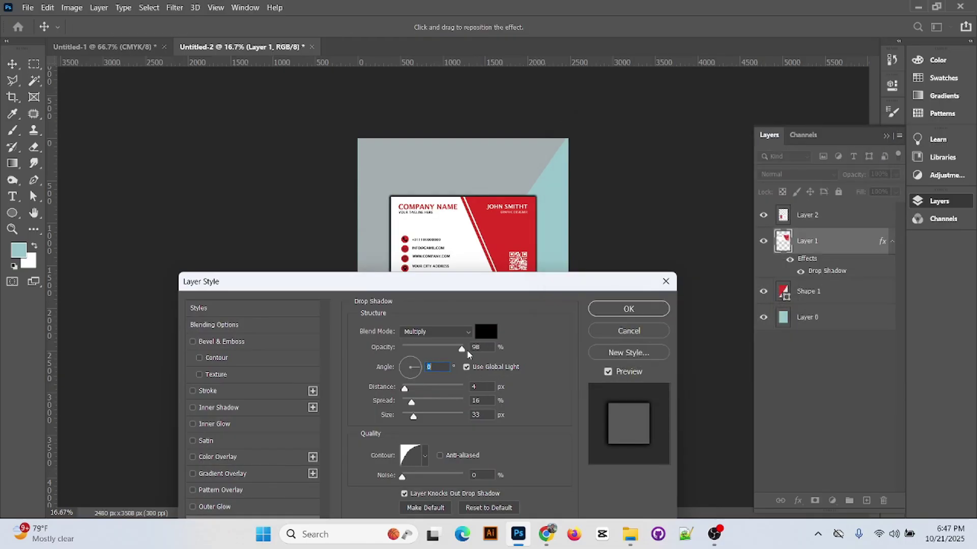
{"action": "type", "text": "61"}
{"action": "left_click_drag", "start_coordinate": [478, 284], "coordinate": [843, 144]}
{"action": "left_click", "coordinate": [799, 193]}
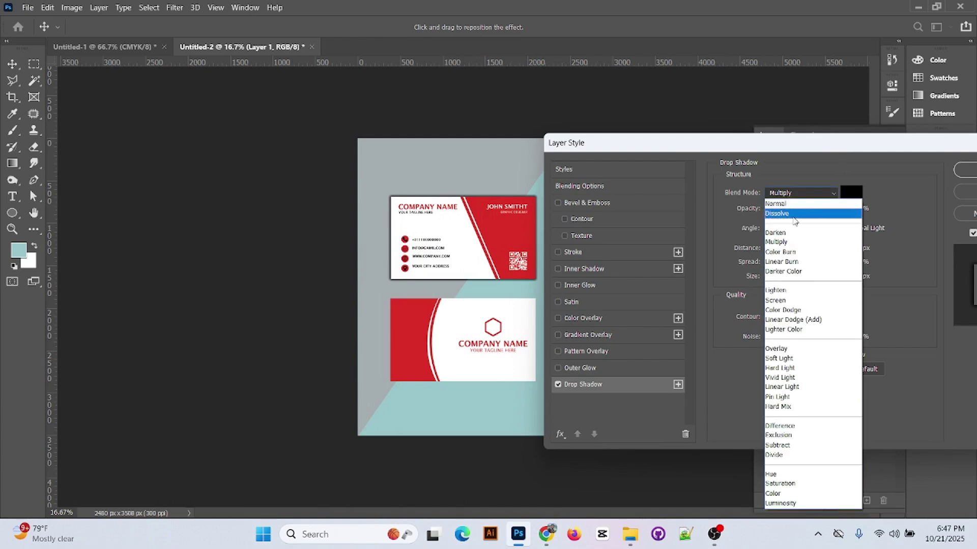
{"action": "left_click", "coordinate": [784, 204]}
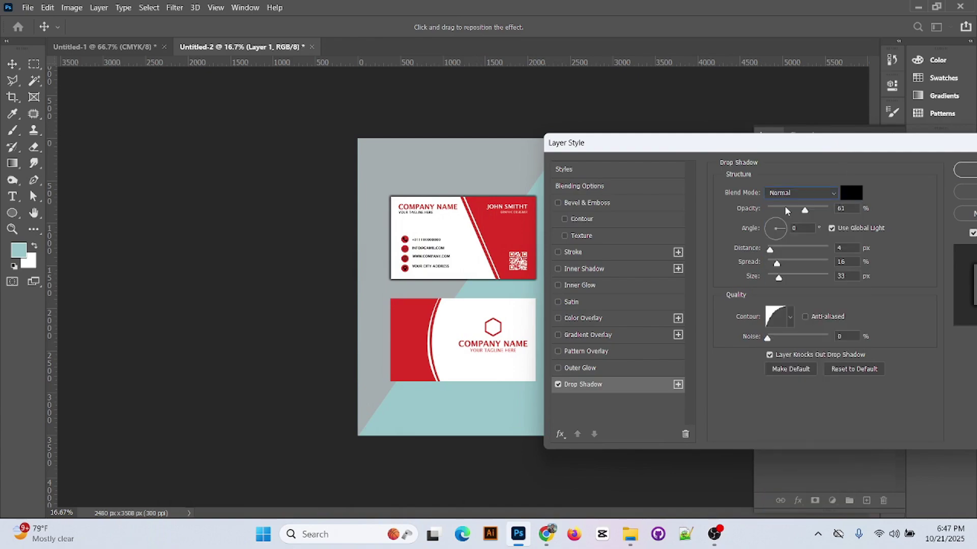
{"action": "left_click", "coordinate": [782, 209]}
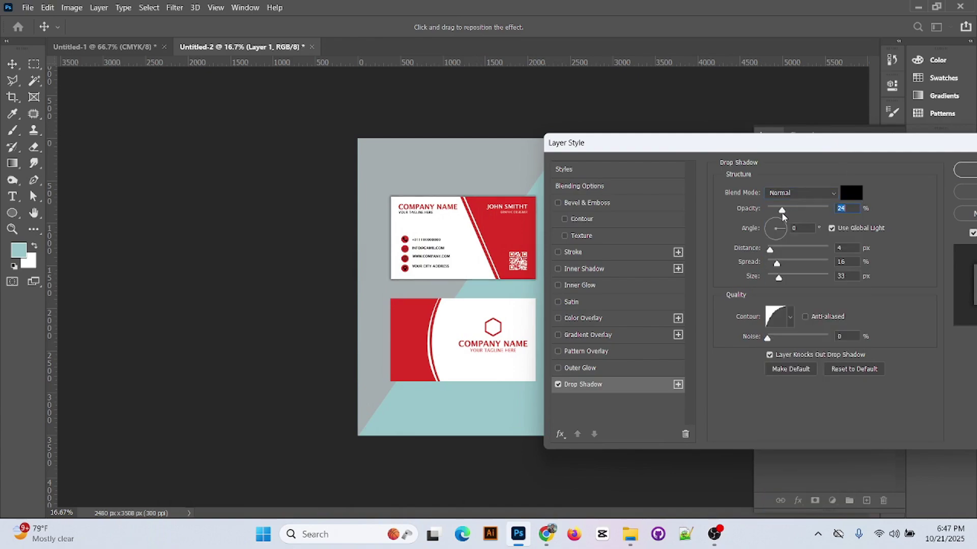
{"action": "type", "text": "42"}
{"action": "key", "text": "ctrl+plus"}
{"action": "key", "text": "ctrl+plus"}
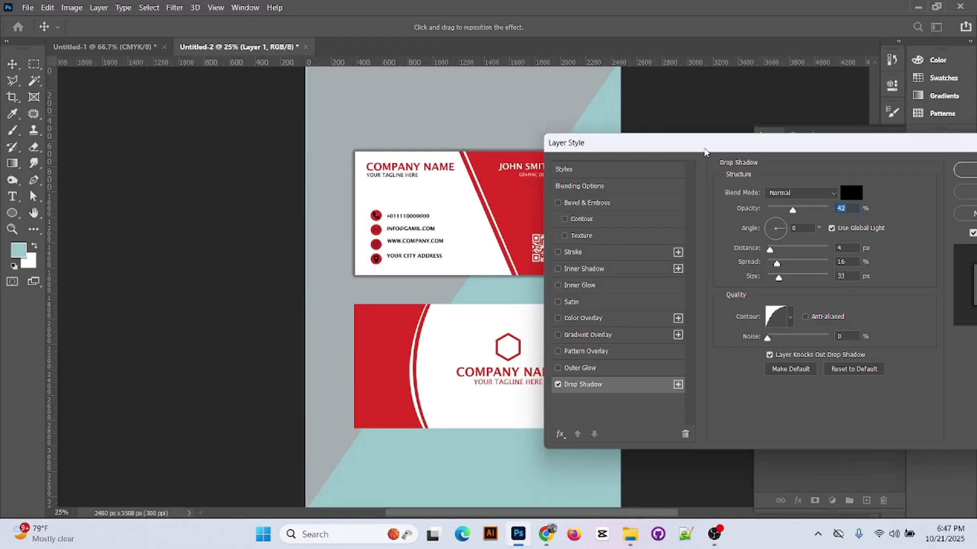
{"action": "mouse_move", "coordinate": [796, 219]}
{"action": "left_mouse_down"}
{"action": "mouse_move", "coordinate": [813, 219]}
{"action": "mouse_move", "coordinate": [766, 218]}
{"action": "mouse_move", "coordinate": [784, 214]}
{"action": "left_mouse_up"}
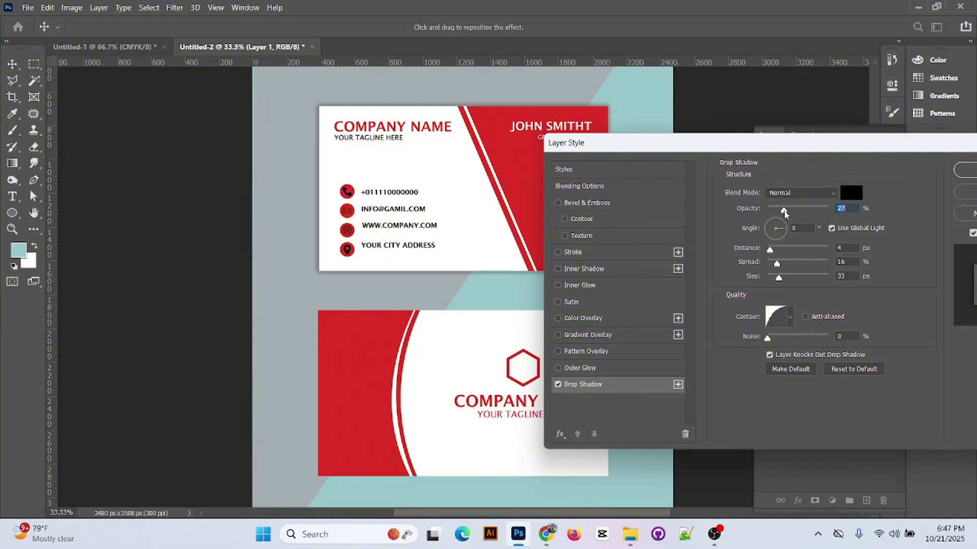
{"action": "left_click", "coordinate": [969, 170]}
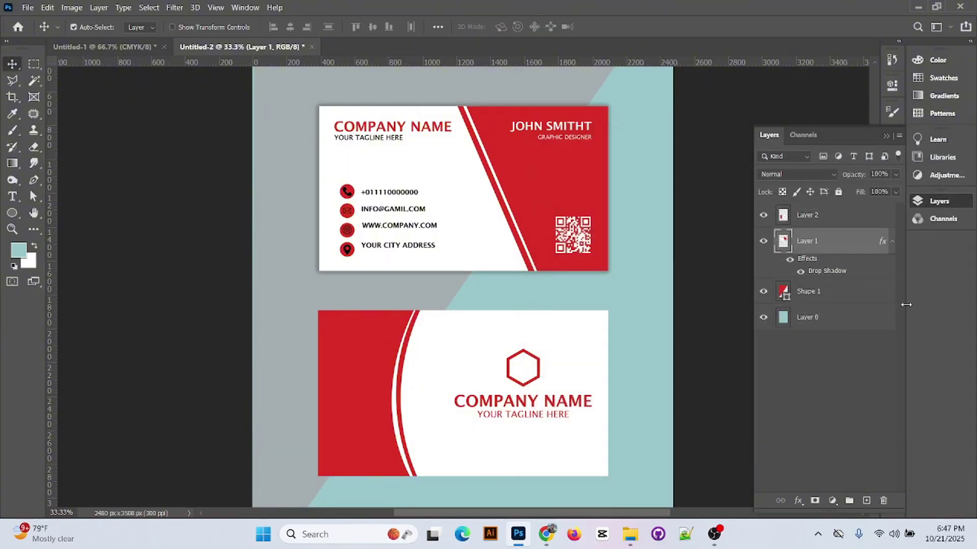
- Copy Layer 1's drop shadow style and paste it onto Layer 2
{"action": "right_click", "coordinate": [882, 247]}
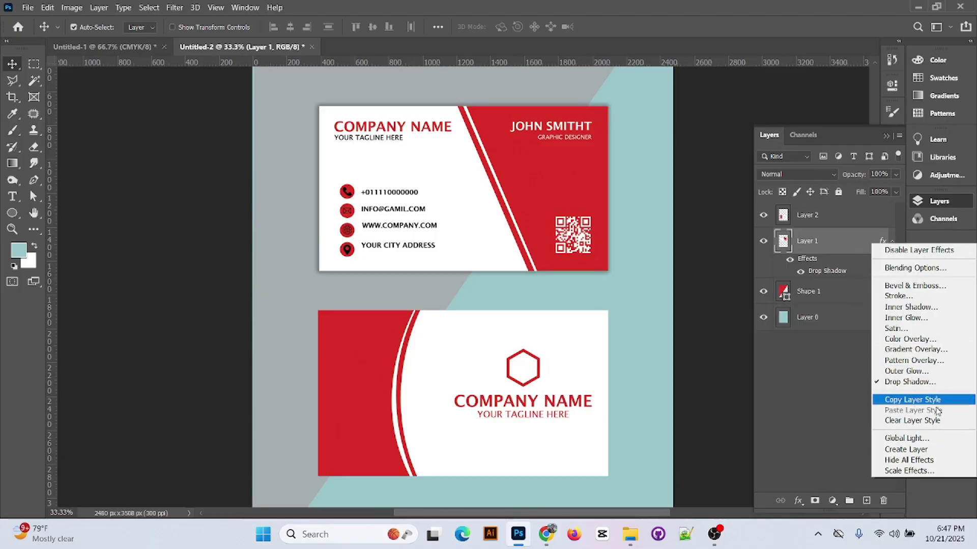
{"action": "left_click", "coordinate": [898, 402]}
{"action": "right_click", "coordinate": [867, 221]}
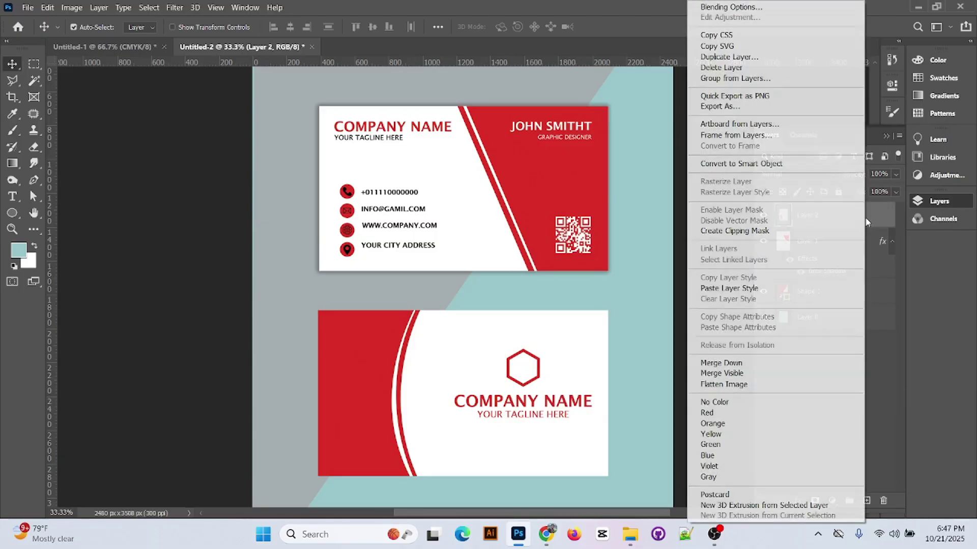
{"action": "left_click", "coordinate": [760, 288]}
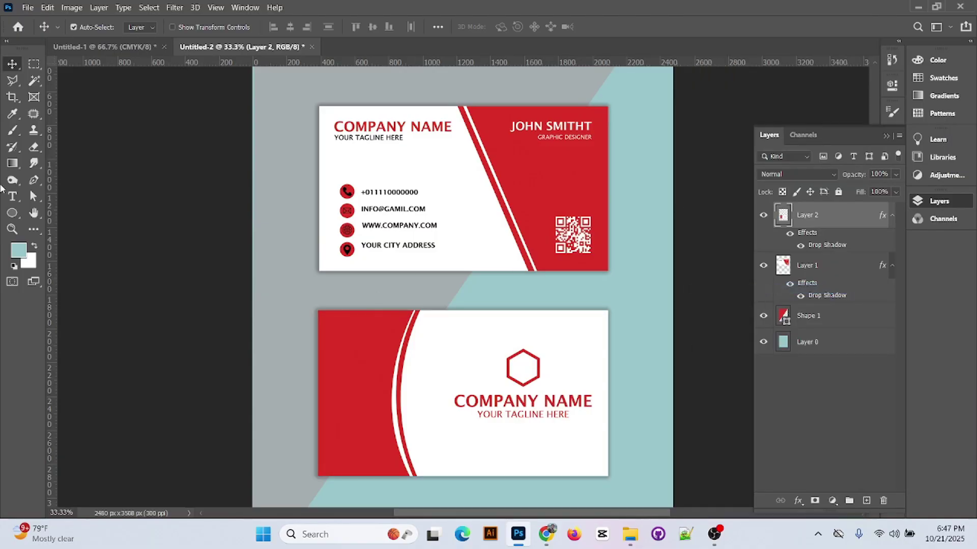
{"action": "scroll", "coordinate": [422, 234], "scroll_direction": "up", "scroll_amount": 2}
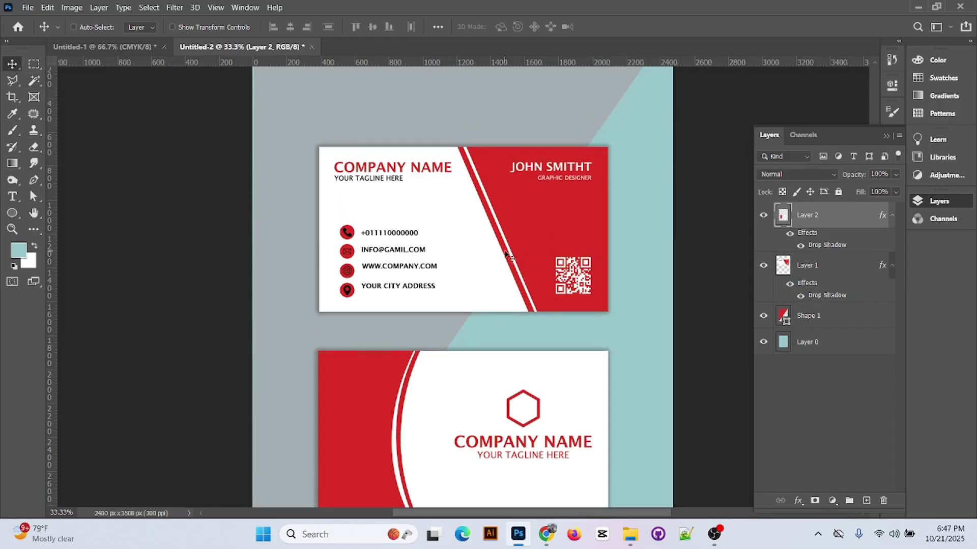
{"action": "scroll", "coordinate": [509, 254], "scroll_direction": "down", "scroll_amount": 1}
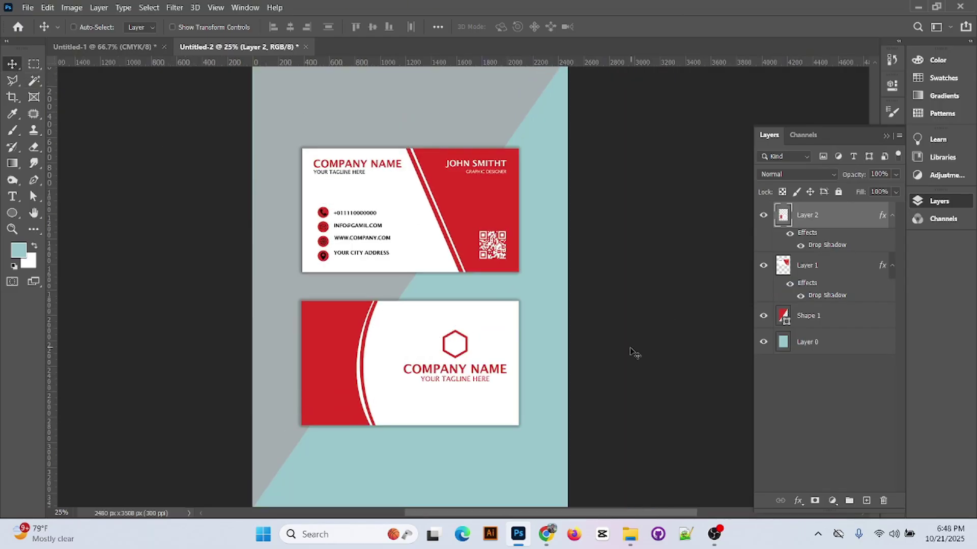
{"action": "scroll", "coordinate": [634, 353], "scroll_direction": "down", "scroll_amount": 1}
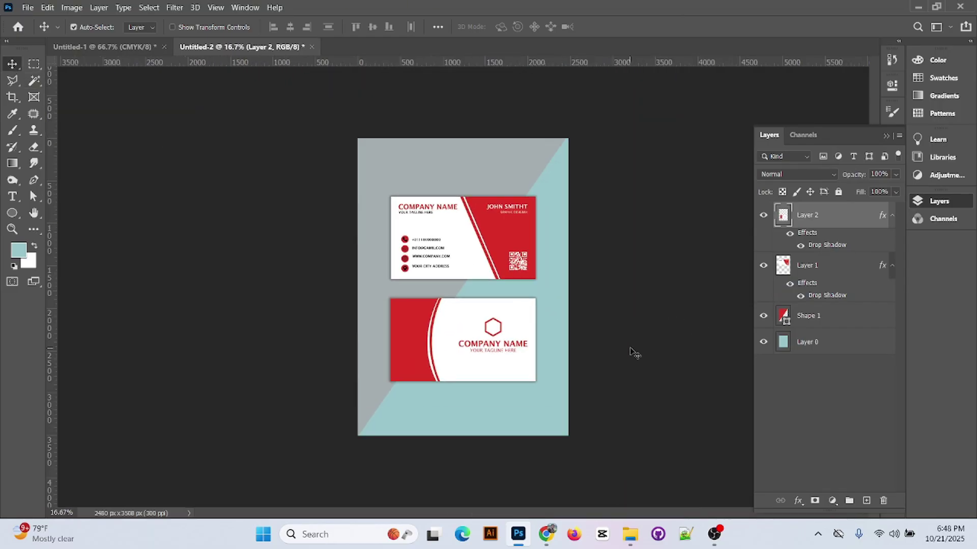
- Swap the cards so the logo card sits above the front card
{"action": "left_click", "coordinate": [885, 135]}
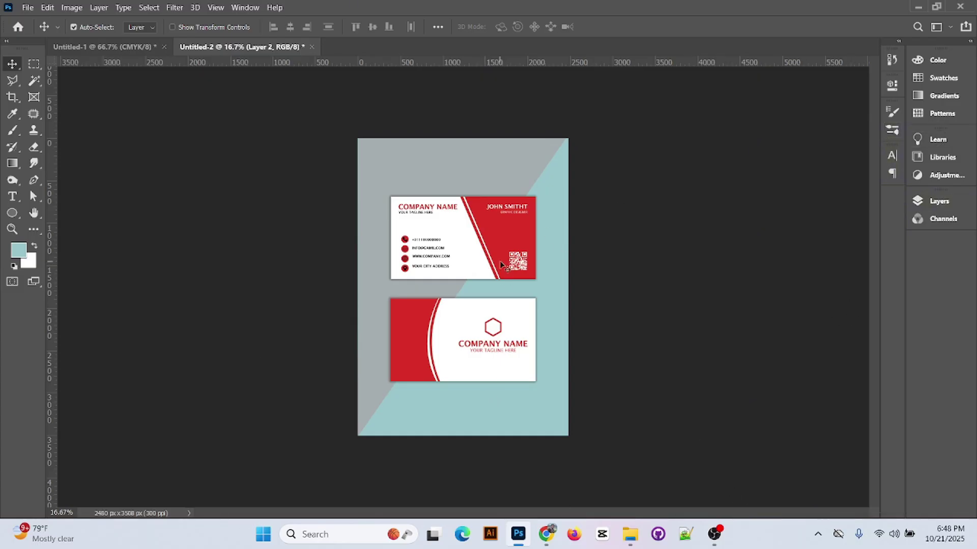
{"action": "left_click_drag", "start_coordinate": [503, 275], "coordinate": [503, 418]}
{"action": "left_click_drag", "start_coordinate": [479, 336], "coordinate": [480, 230]}
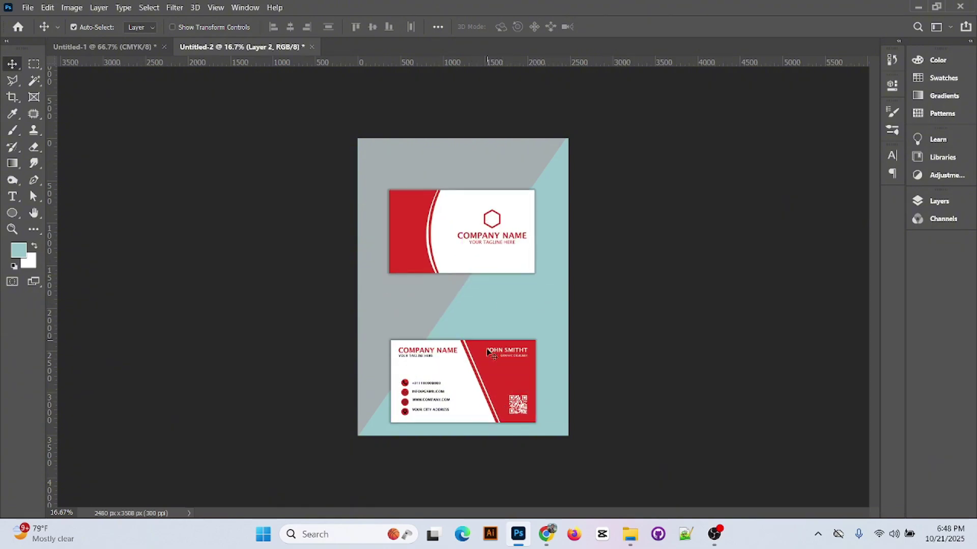
{"action": "left_click_drag", "start_coordinate": [482, 407], "coordinate": [481, 355]}
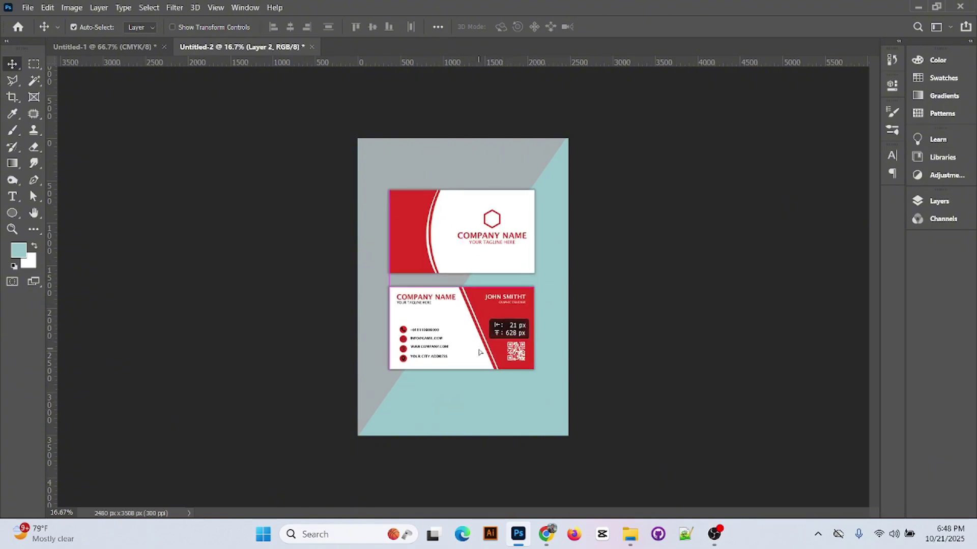